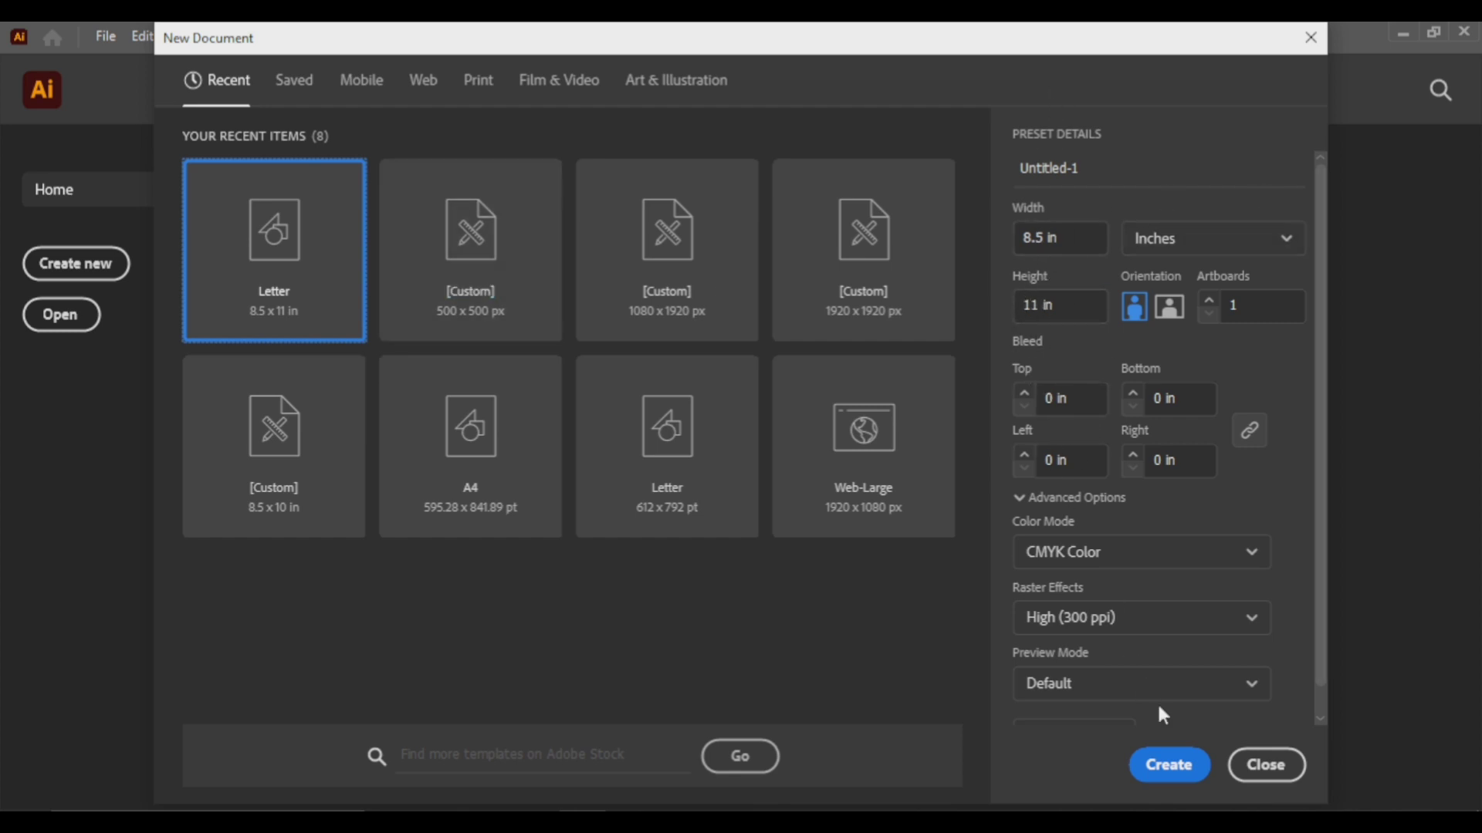
Step: Create a new Letter-size document, 8.5 x 11 in, in portrait orientation with CMYK color
click(1169, 771)
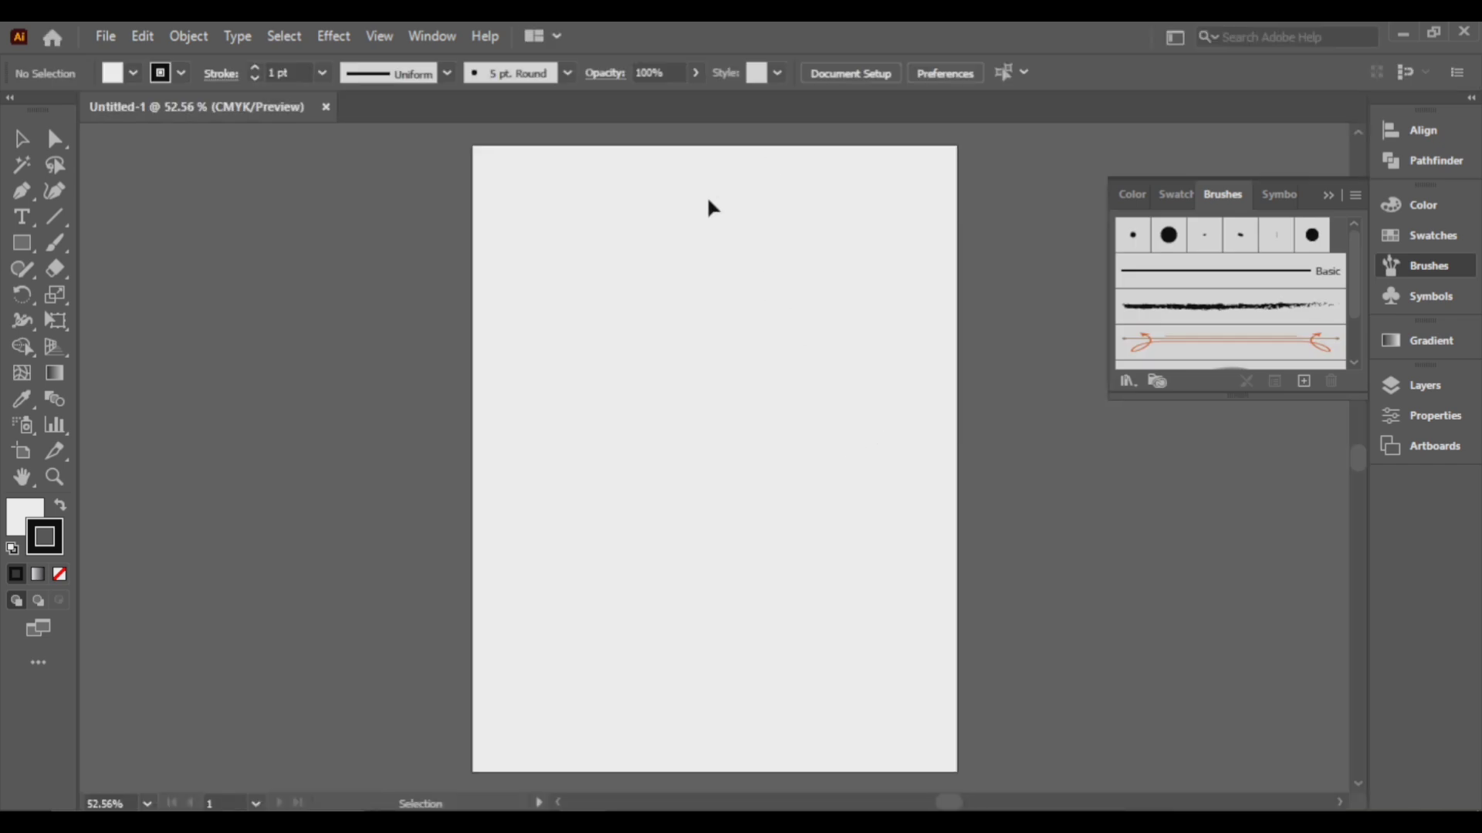
click(57, 245)
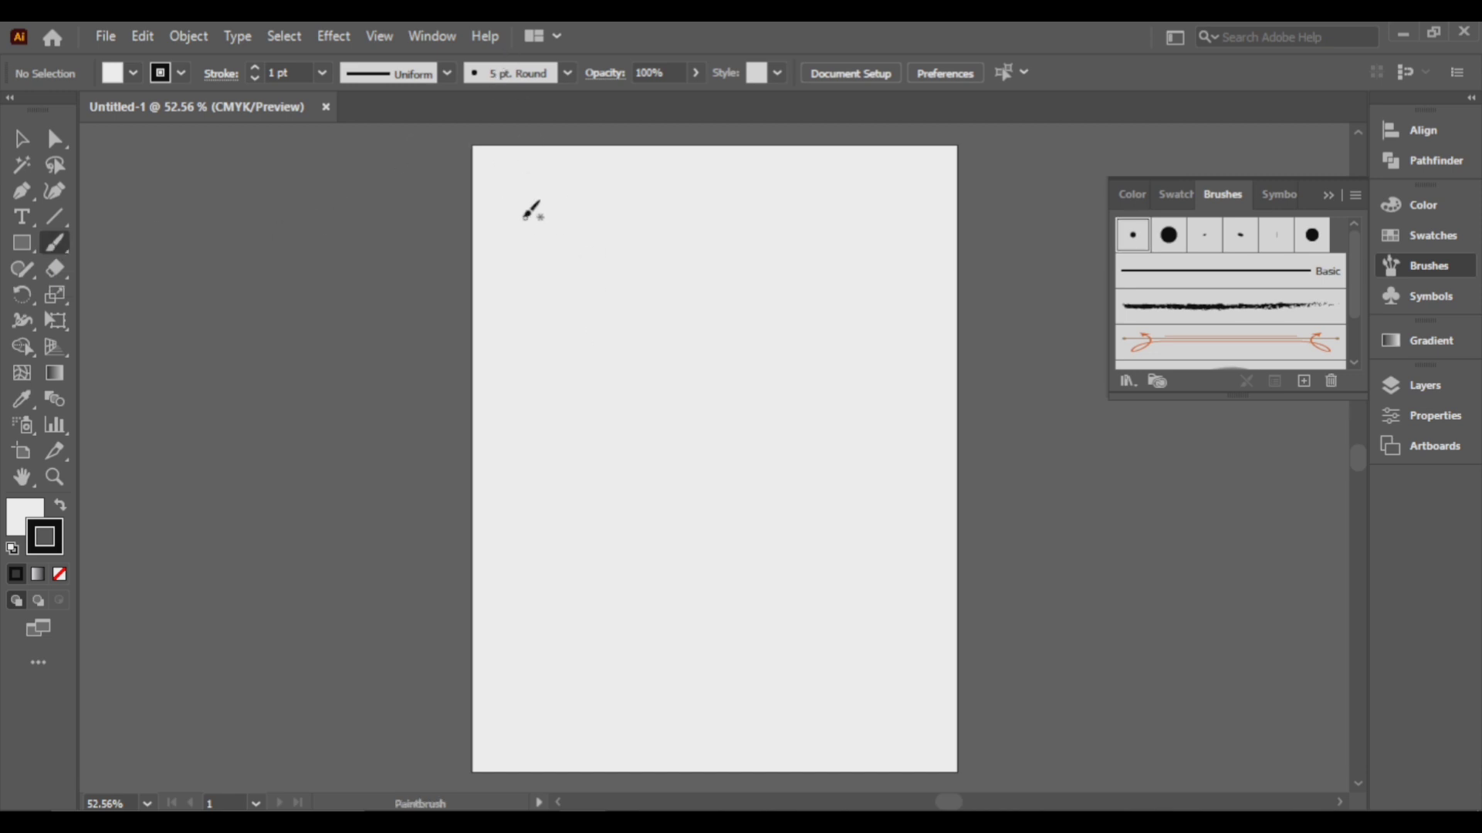
mouse_move(502, 193)
mouse_down()
mouse_move(556, 167)
mouse_move(571, 197)
mouse_move(552, 193)
mouse_move(599, 166)
mouse_move(613, 203)
mouse_move(650, 154)
mouse_move(661, 175)
mouse_move(686, 176)
mouse_move(665, 202)
mouse_up()
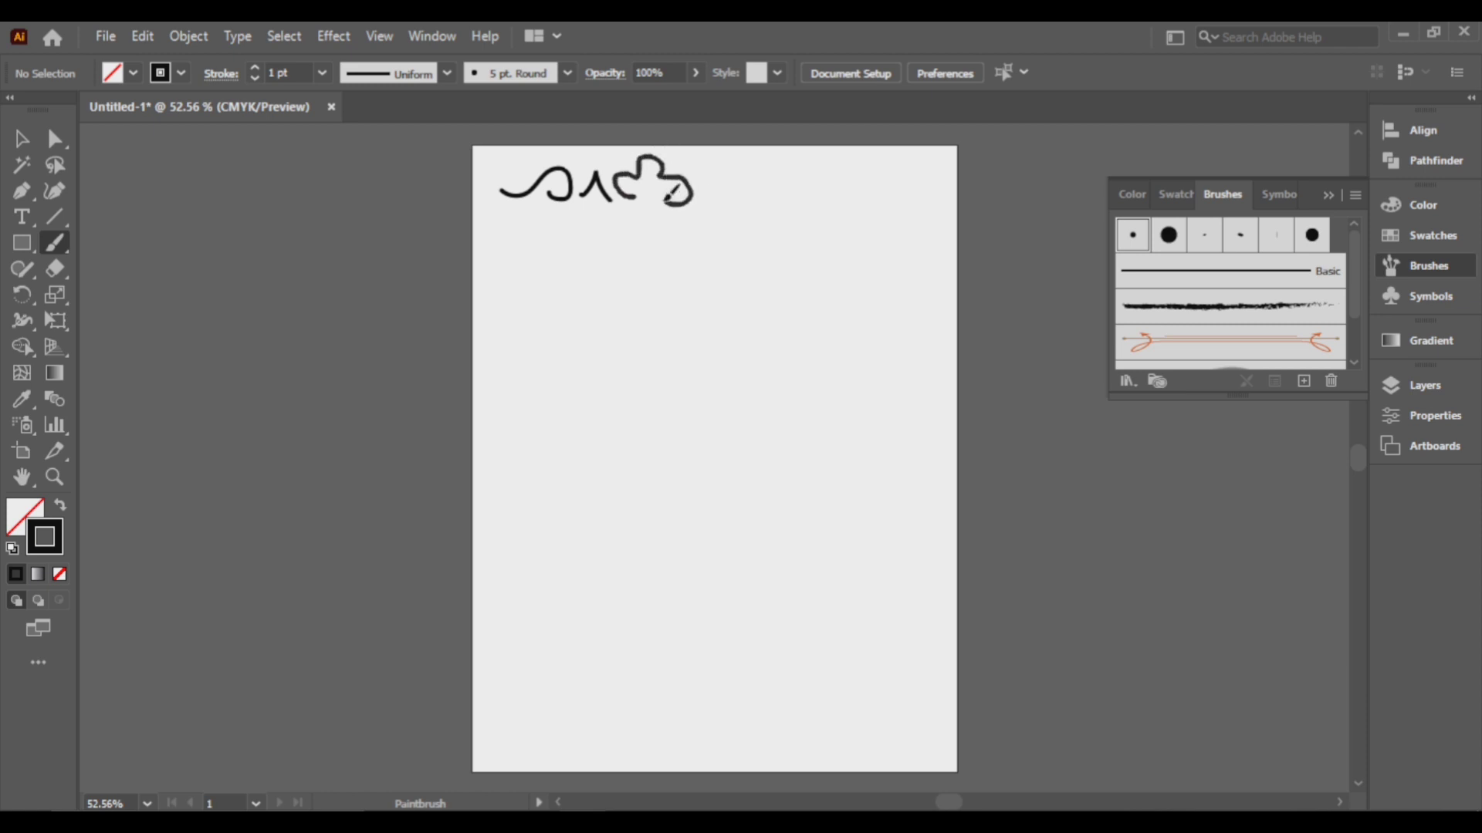
key(ctrl+z)
key(ctrl+z)
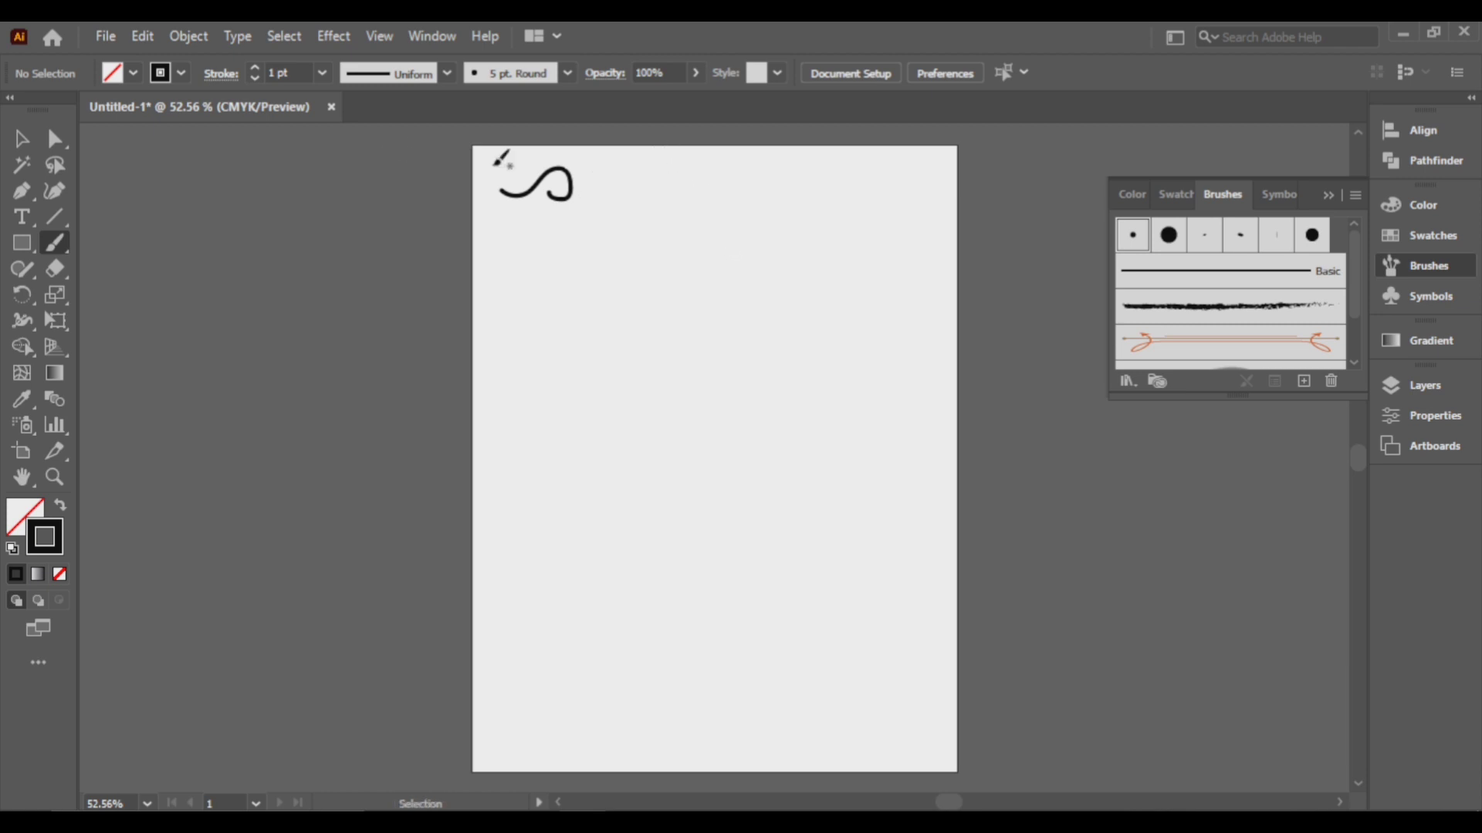
key(ctrl+z)
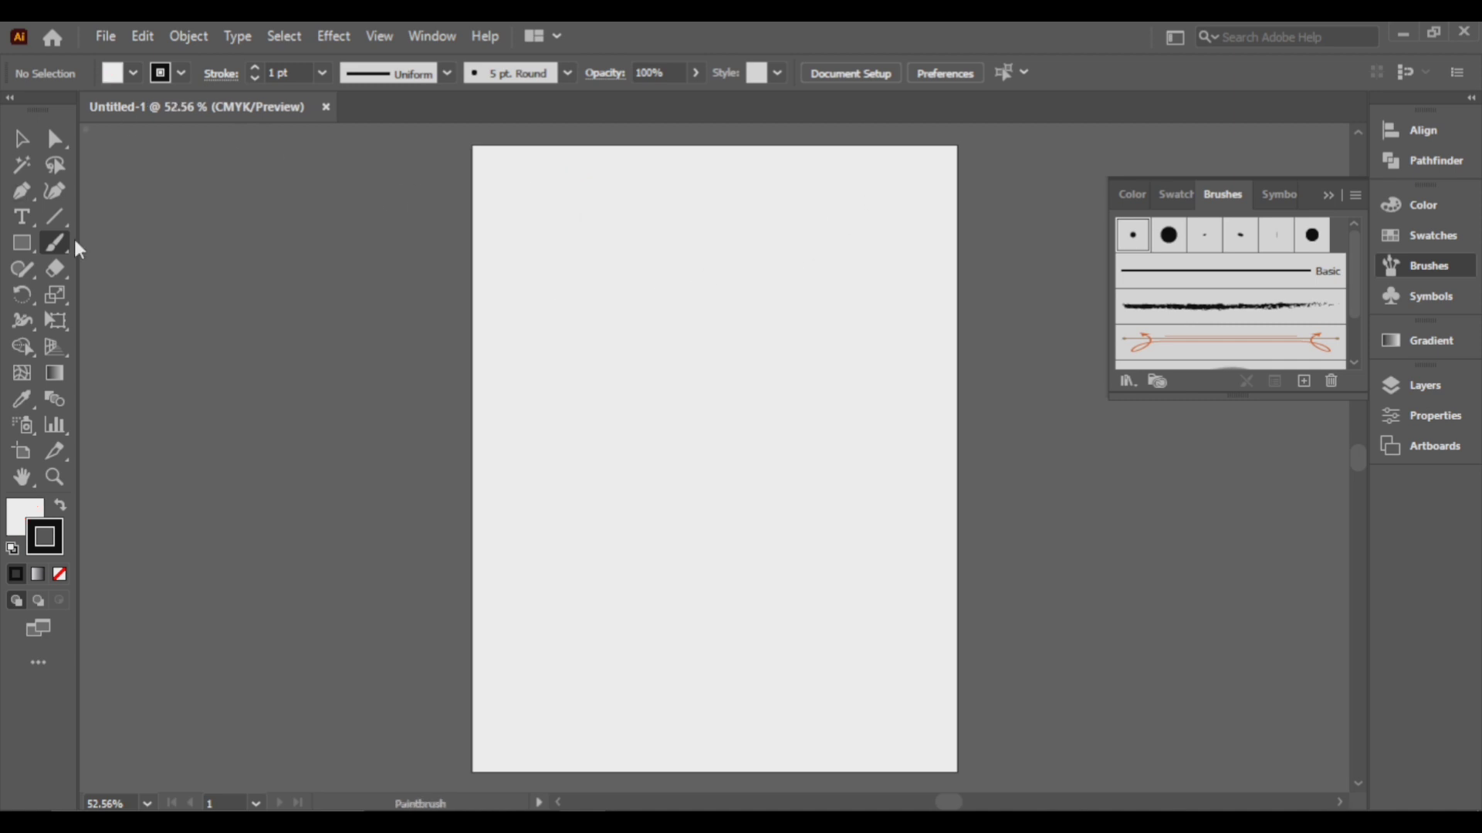
Step: Draw a circle about 0.51 in across with the Ellipse tool near the artboard's upper left
click(20, 245)
click(116, 296)
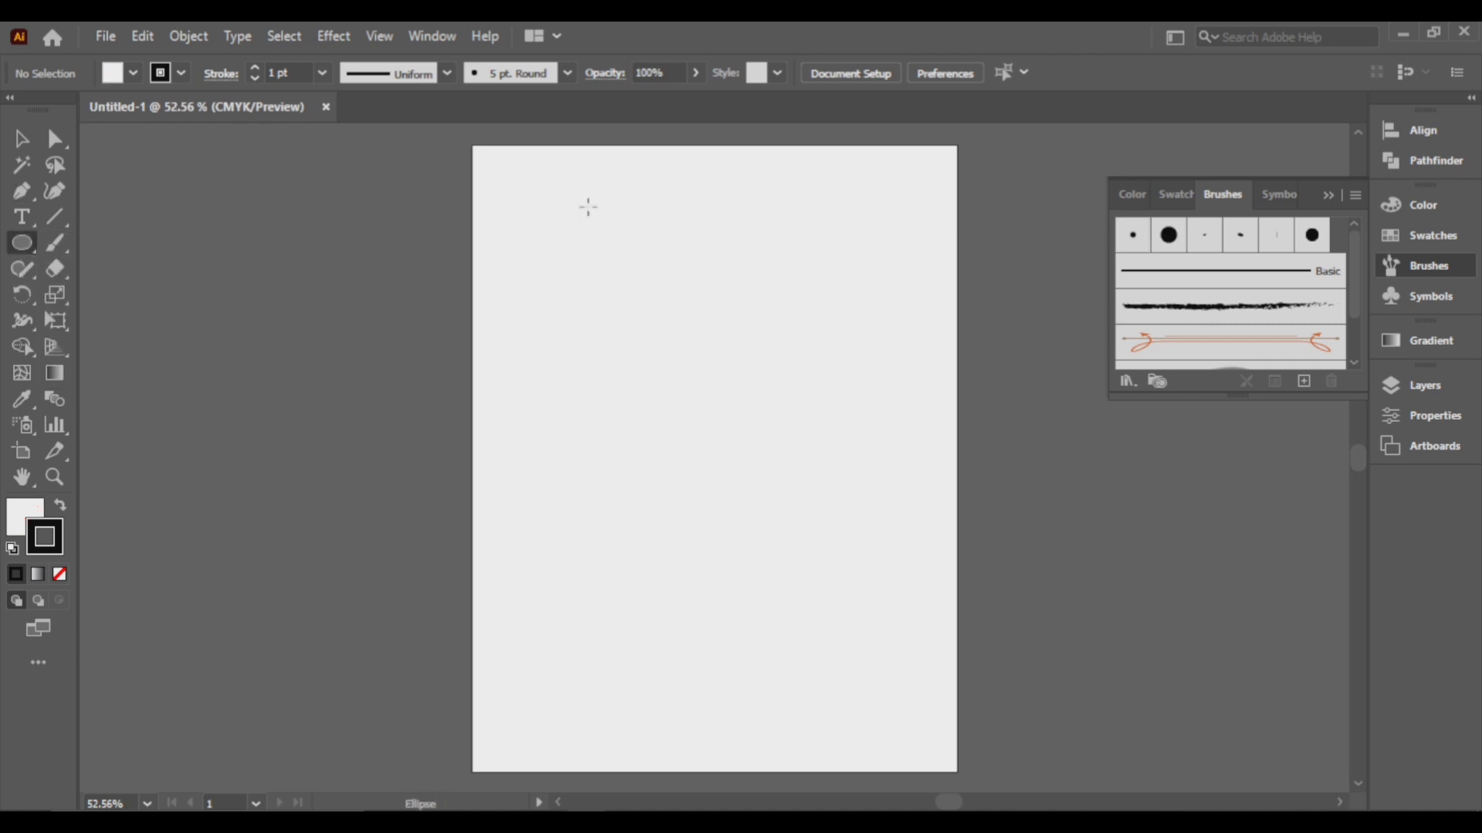
drag(546, 183, 645, 294)
key(ctrl+equal)
key(ctrl+equal)
key(ctrl+equal)
key(ctrl+equal)
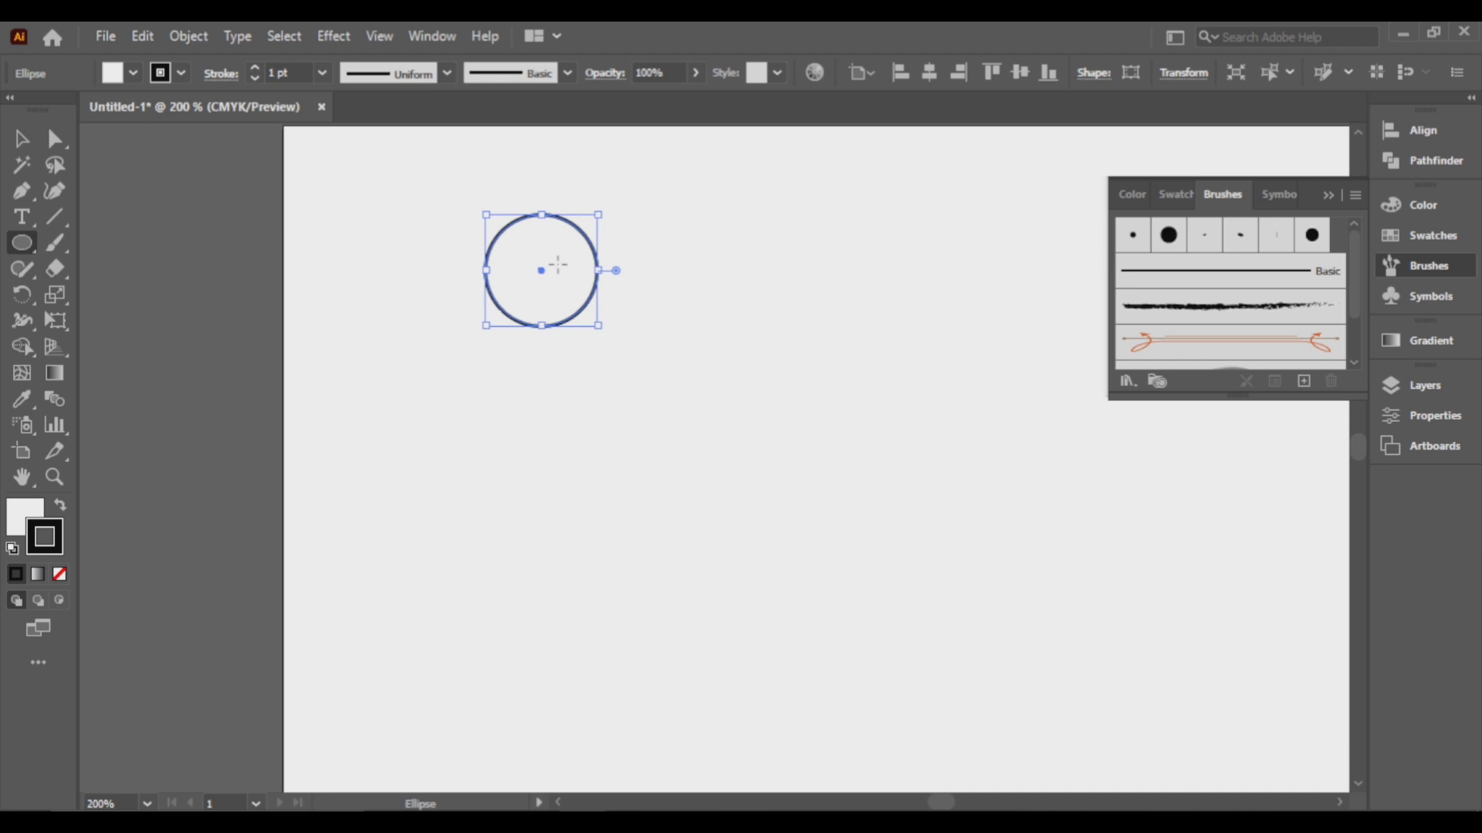
key(v)
drag(542, 270, 553, 224)
key(alt+shift)
key(alt+shift)
key(ctrl+z)
key(ctrl+a)
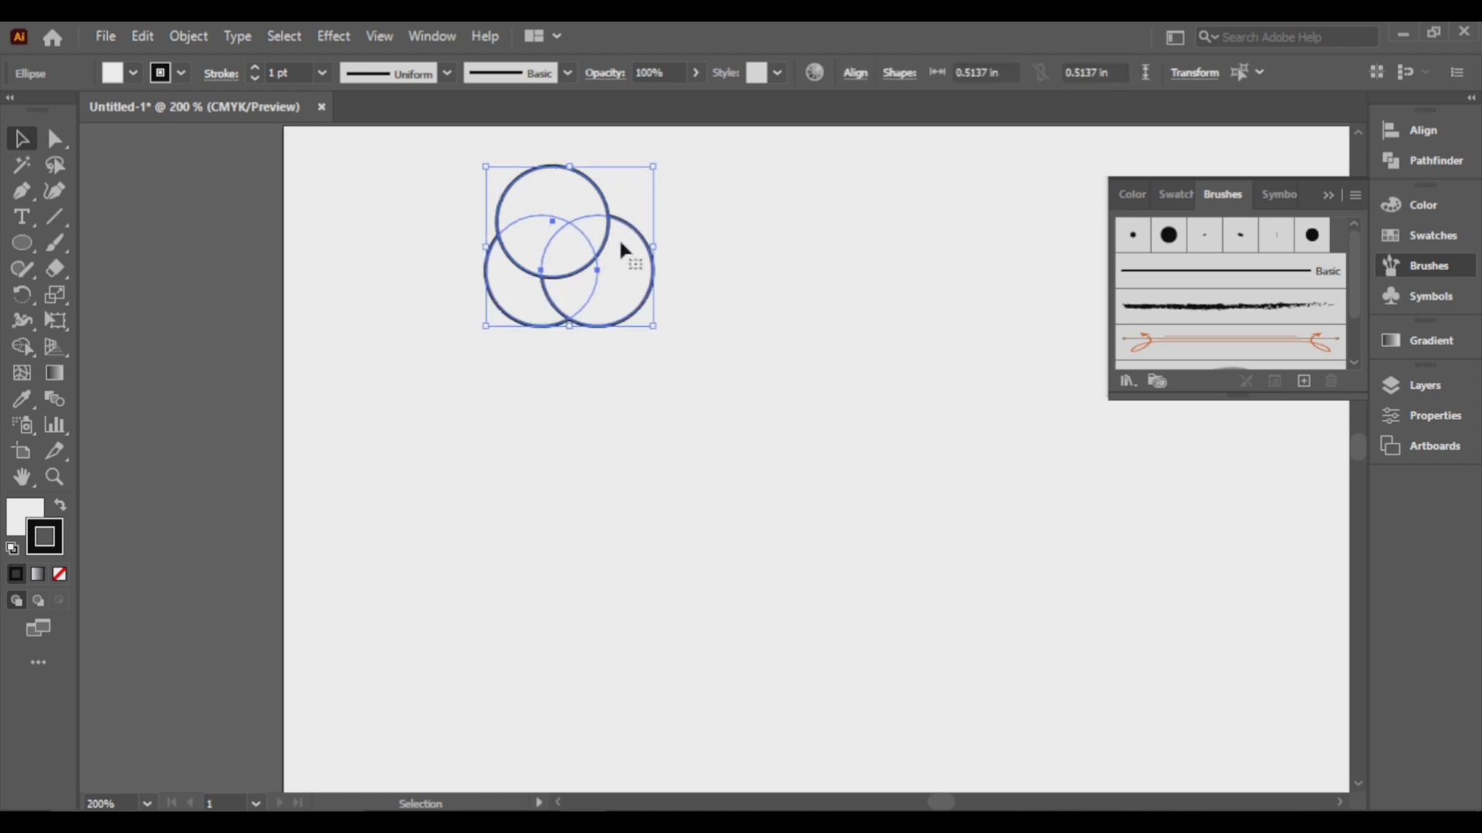
click(732, 302)
click(568, 186)
key(ctrl+z)
key(ctrl+z)
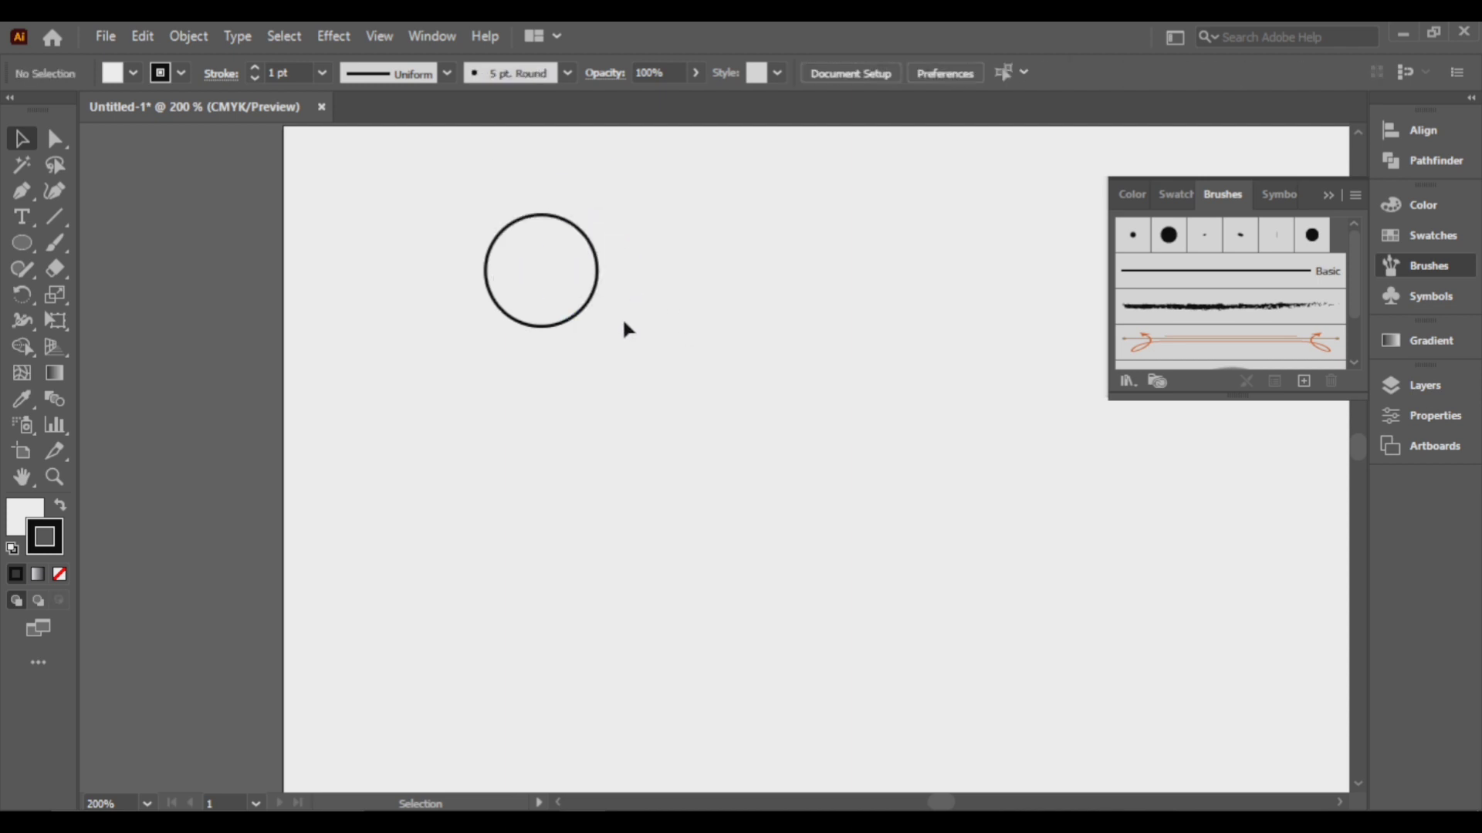
Step: Shift the circle about 0.17 in right and 0.235 in down, and open its Move transformation with the preview enabled
drag(533, 280, 568, 323)
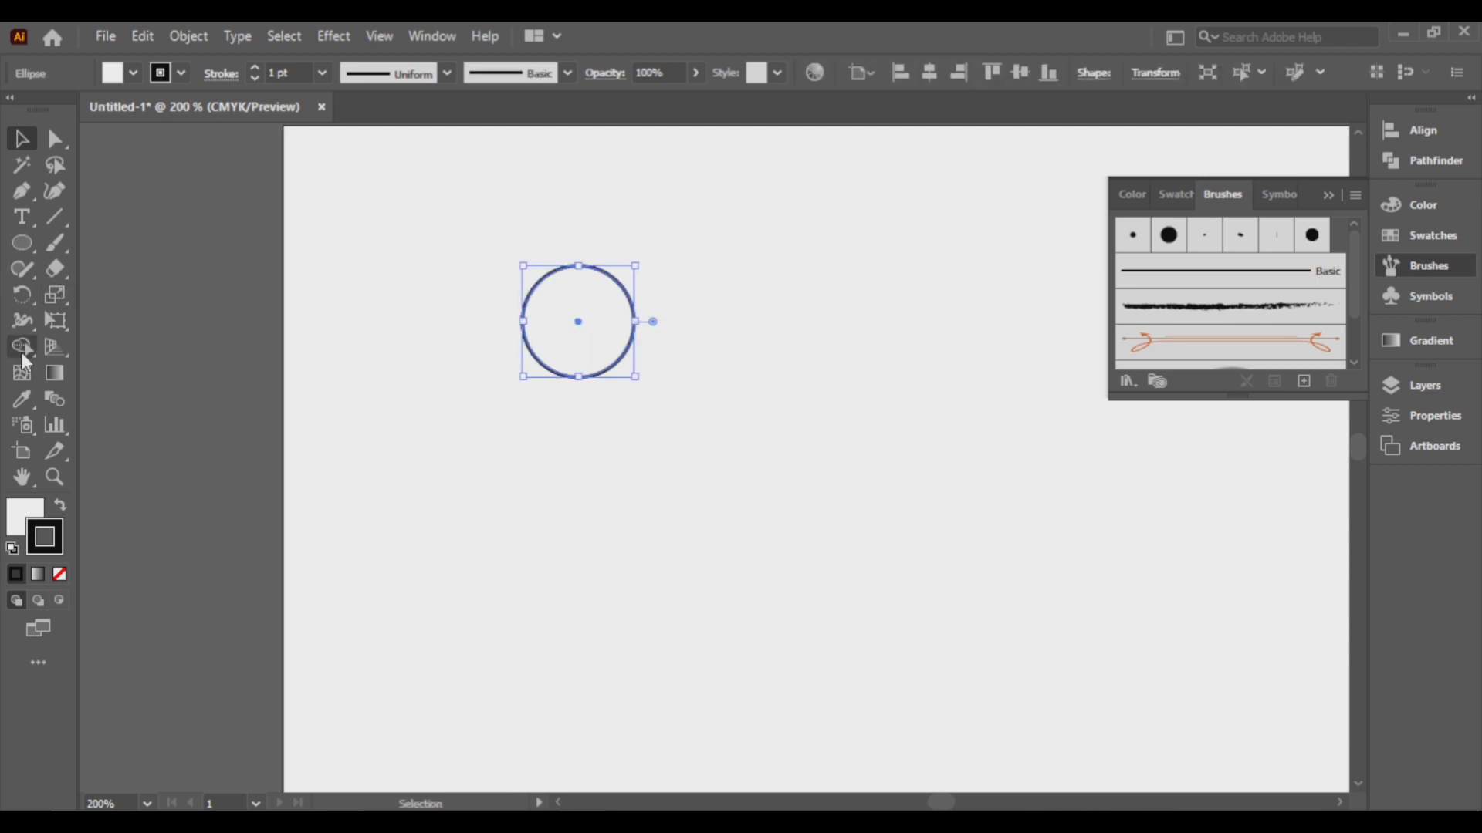
right_click(590, 320)
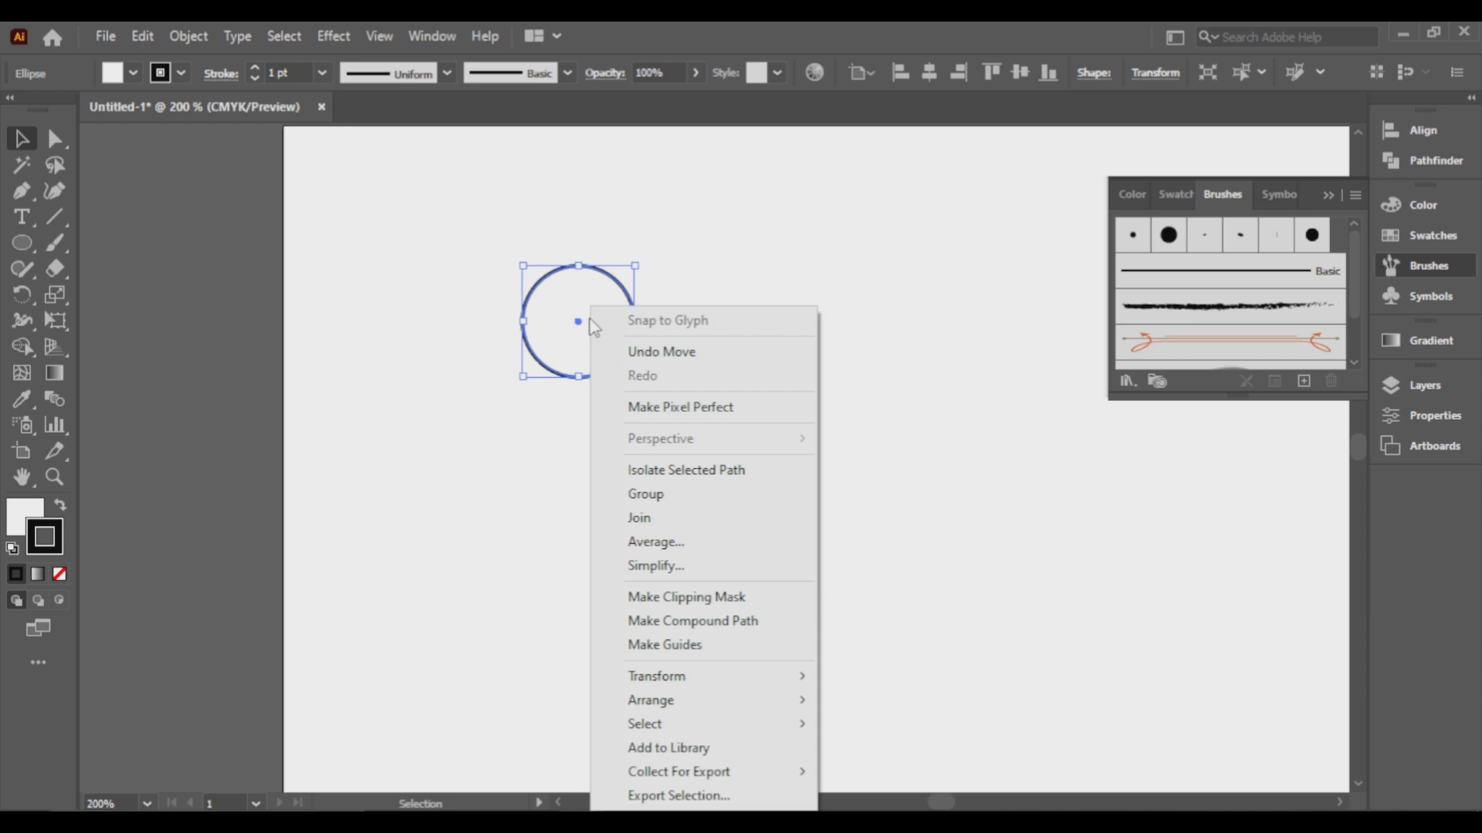
mouse_move(708, 677)
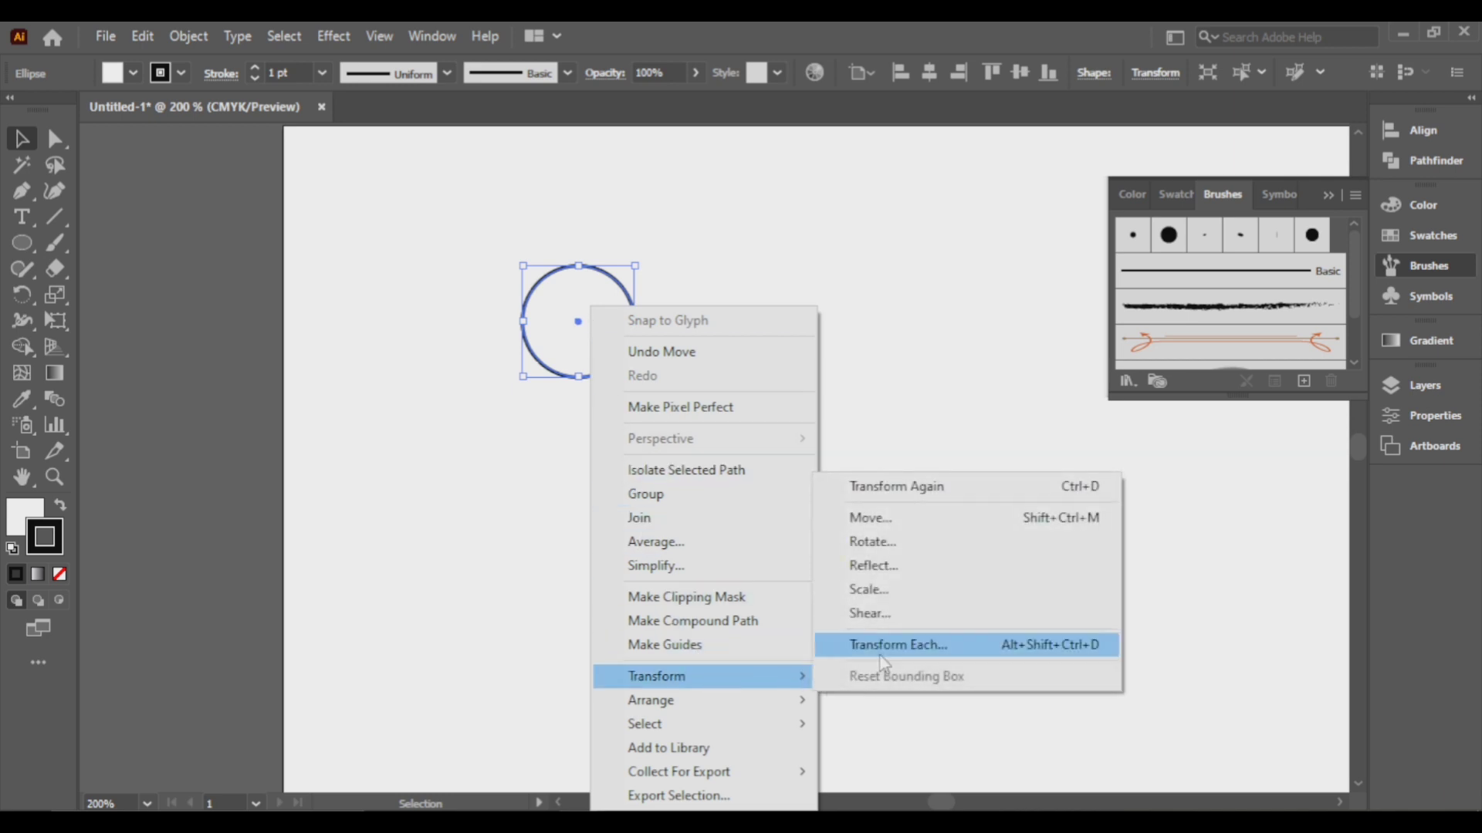
click(916, 524)
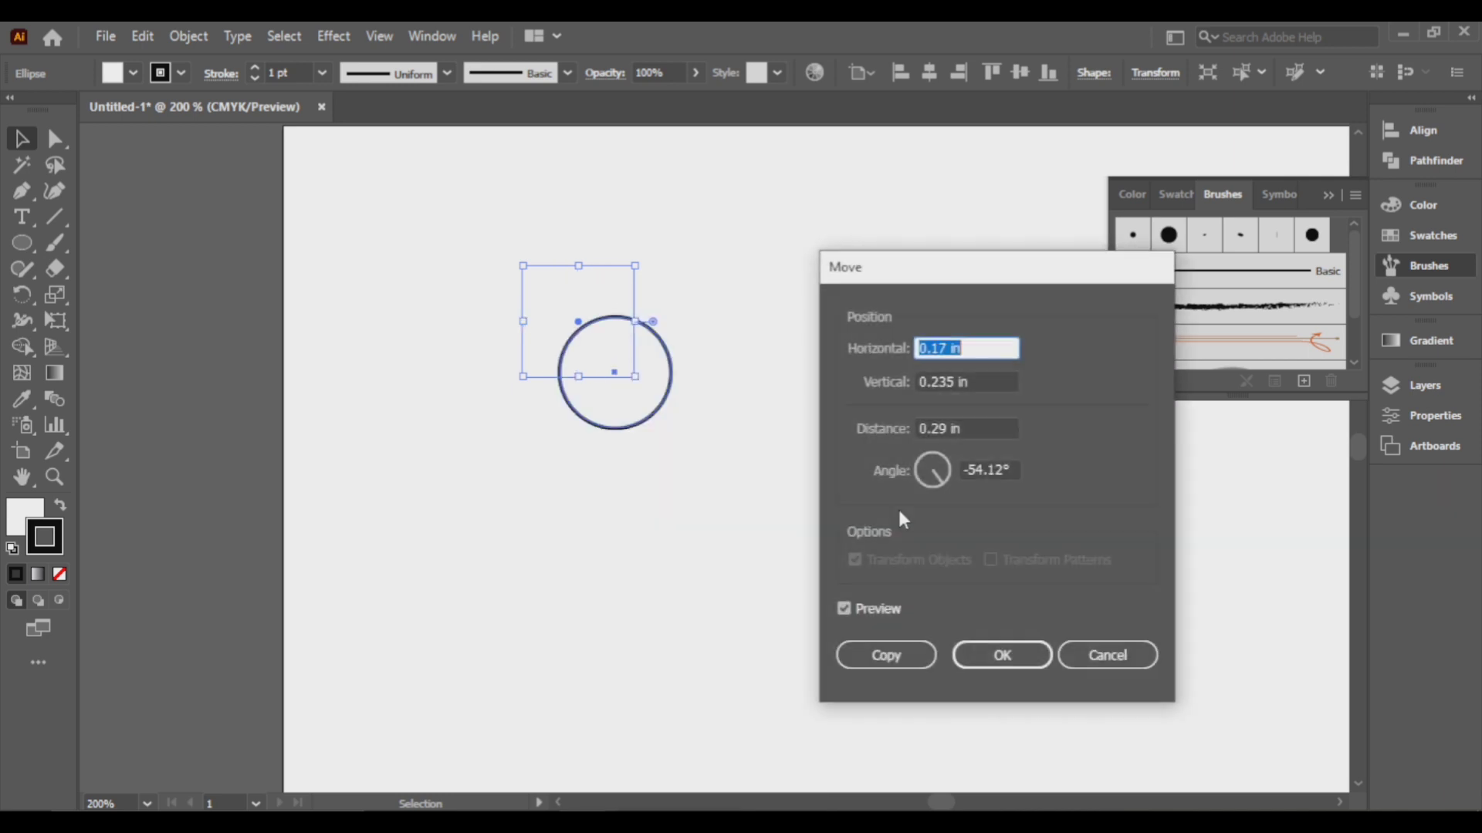
click(866, 608)
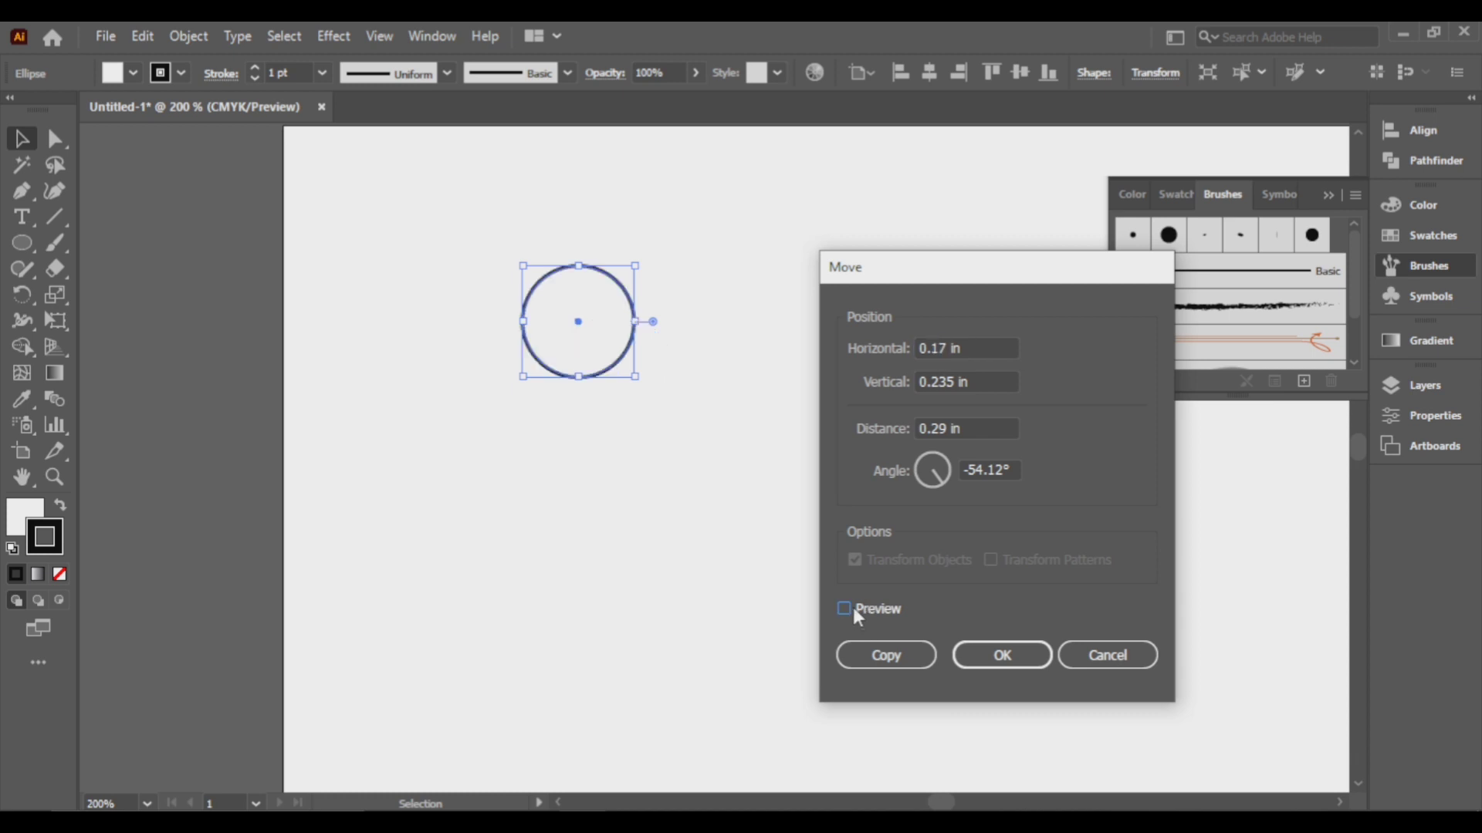
click(844, 609)
click(844, 608)
click(844, 609)
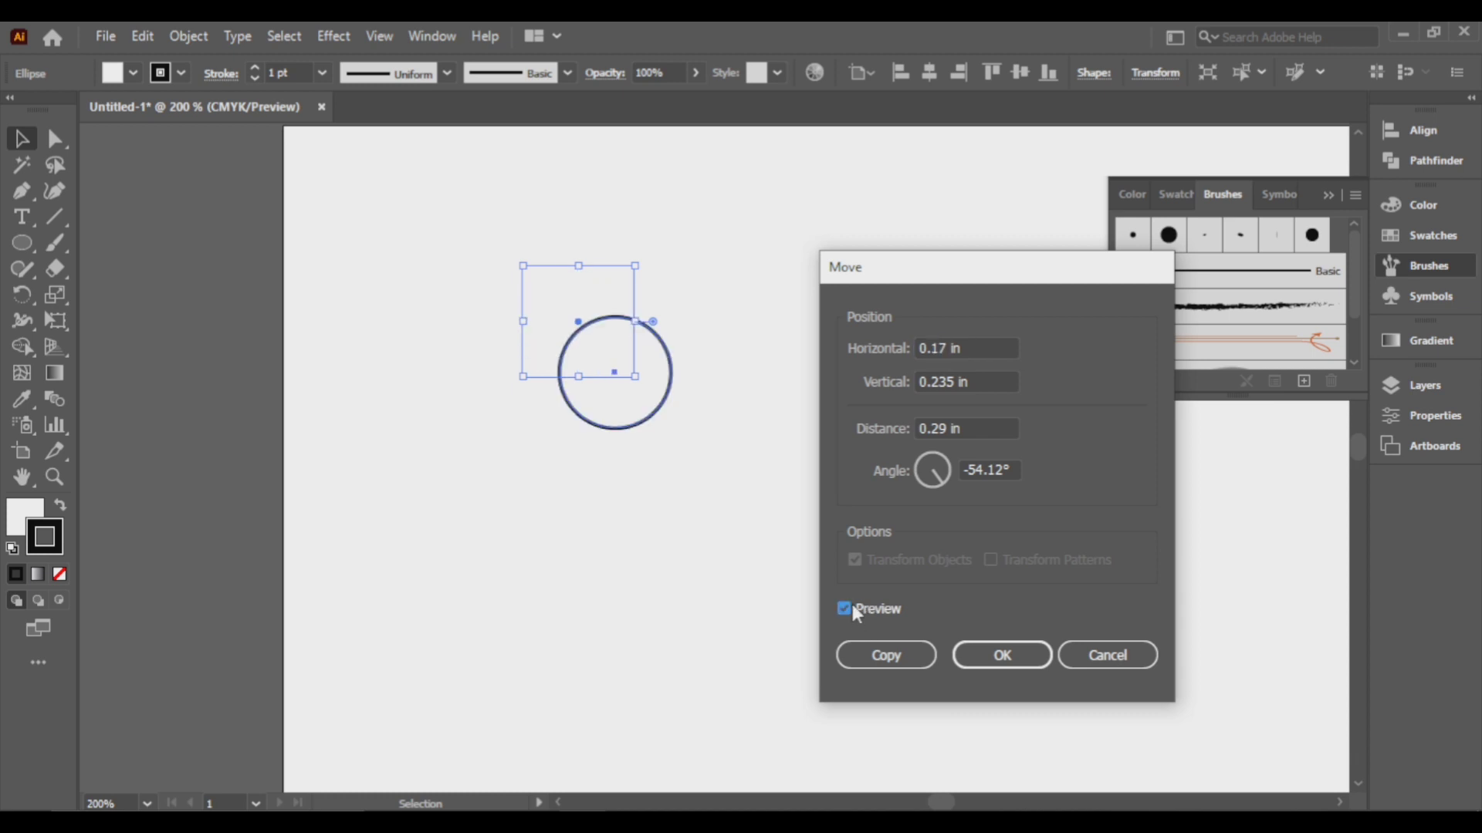
Step: Set both the horizontal and vertical move offsets to 0 in
click(932, 348)
key(shift+Right)
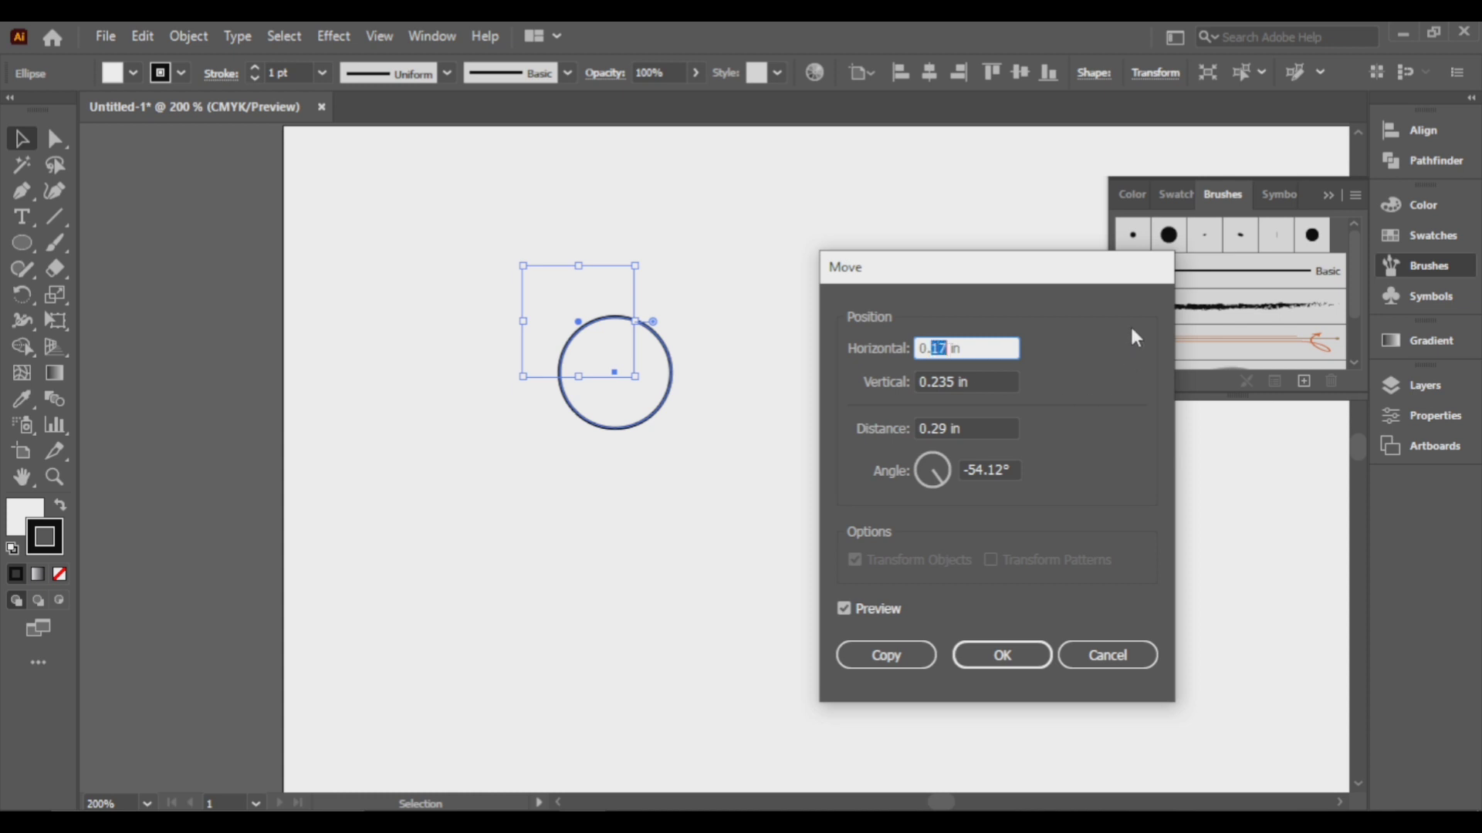
text(0)
key(Tab)
text(0)
key(shift+Tab)
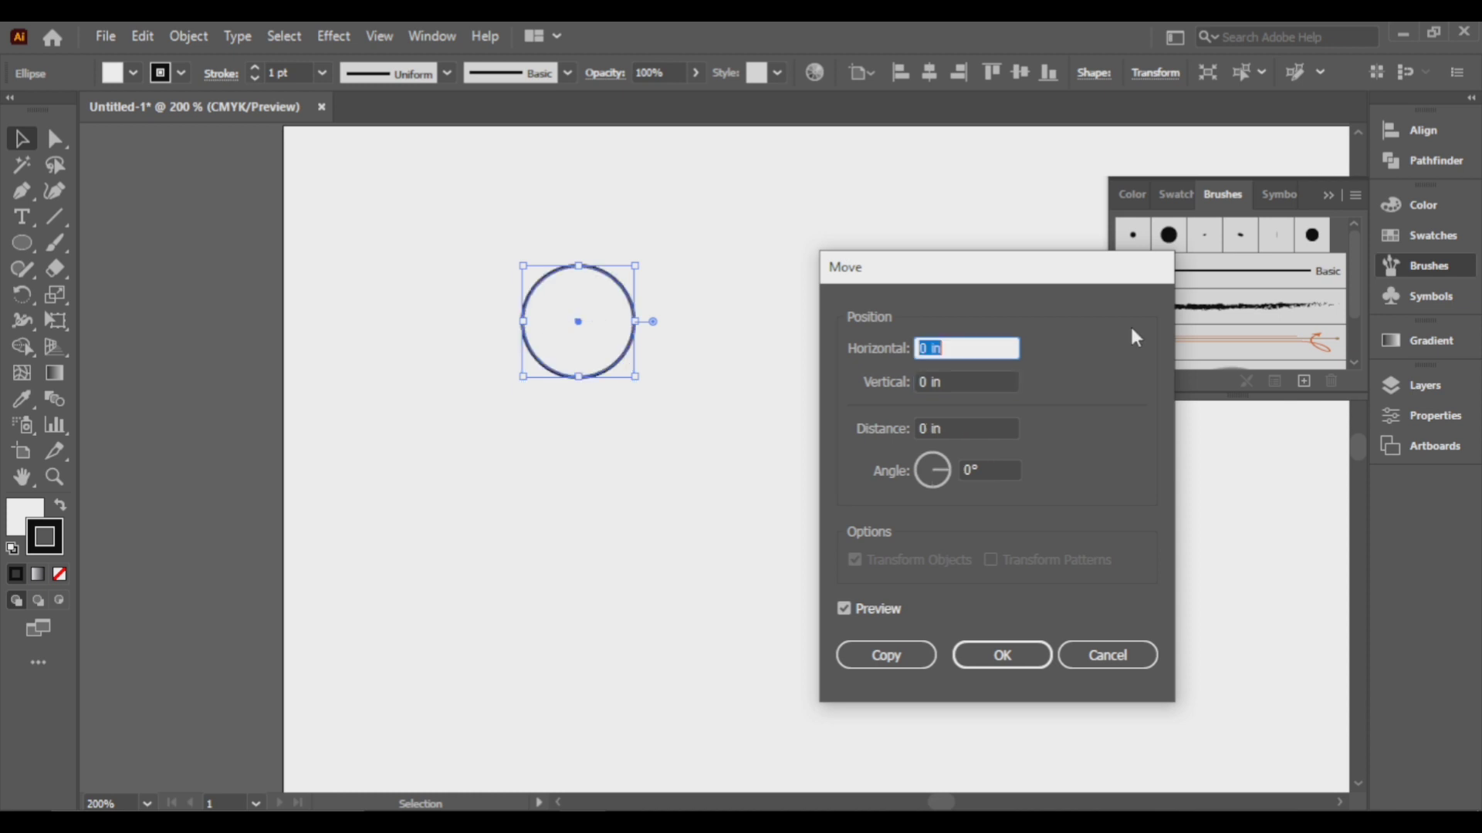
key(Tab)
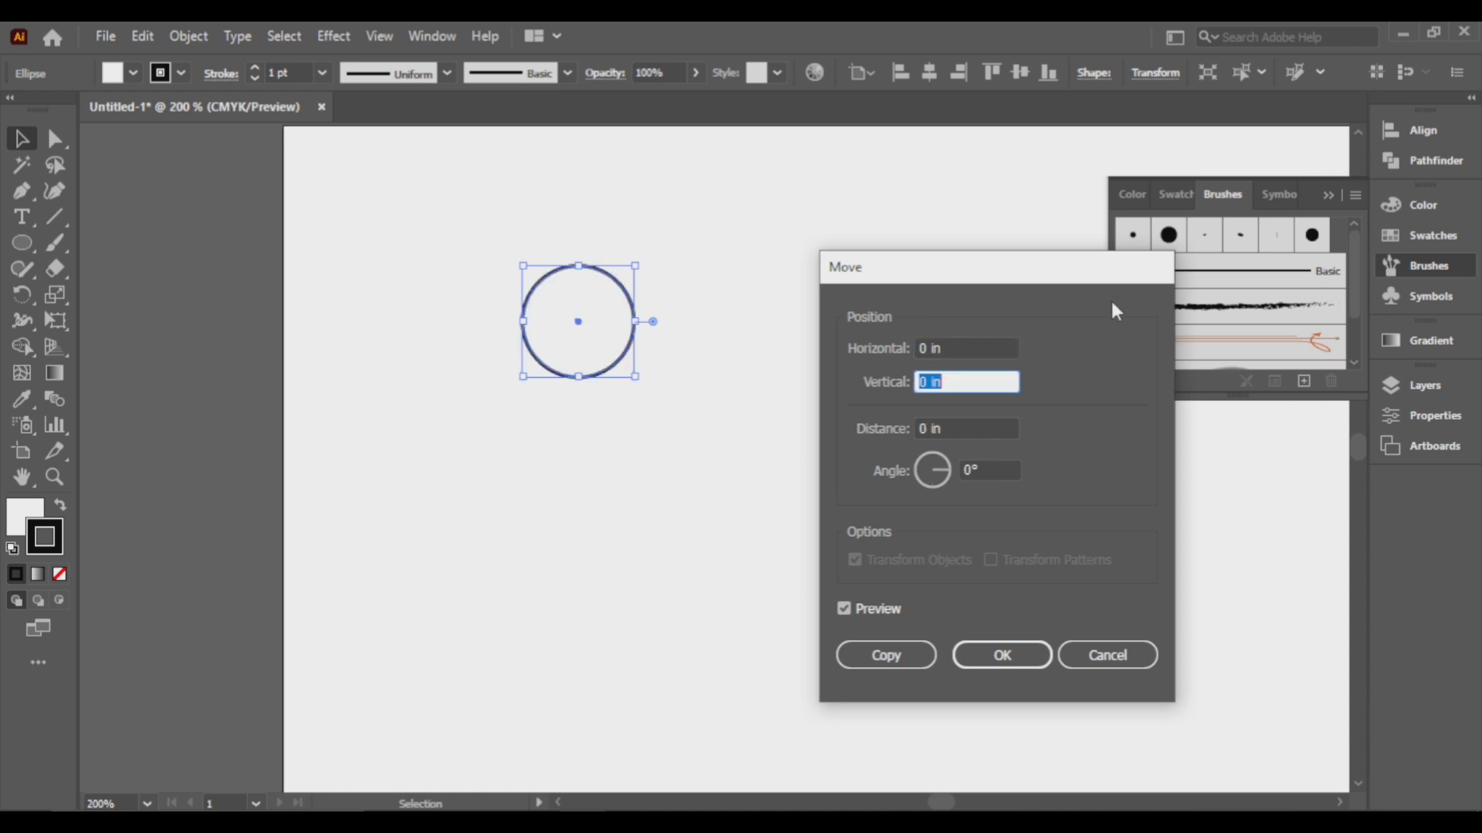
Step: Try vertical move offsets of 1 in and -0.5 in for the circle
text(10)
key(BackSpace)
key(Tab)
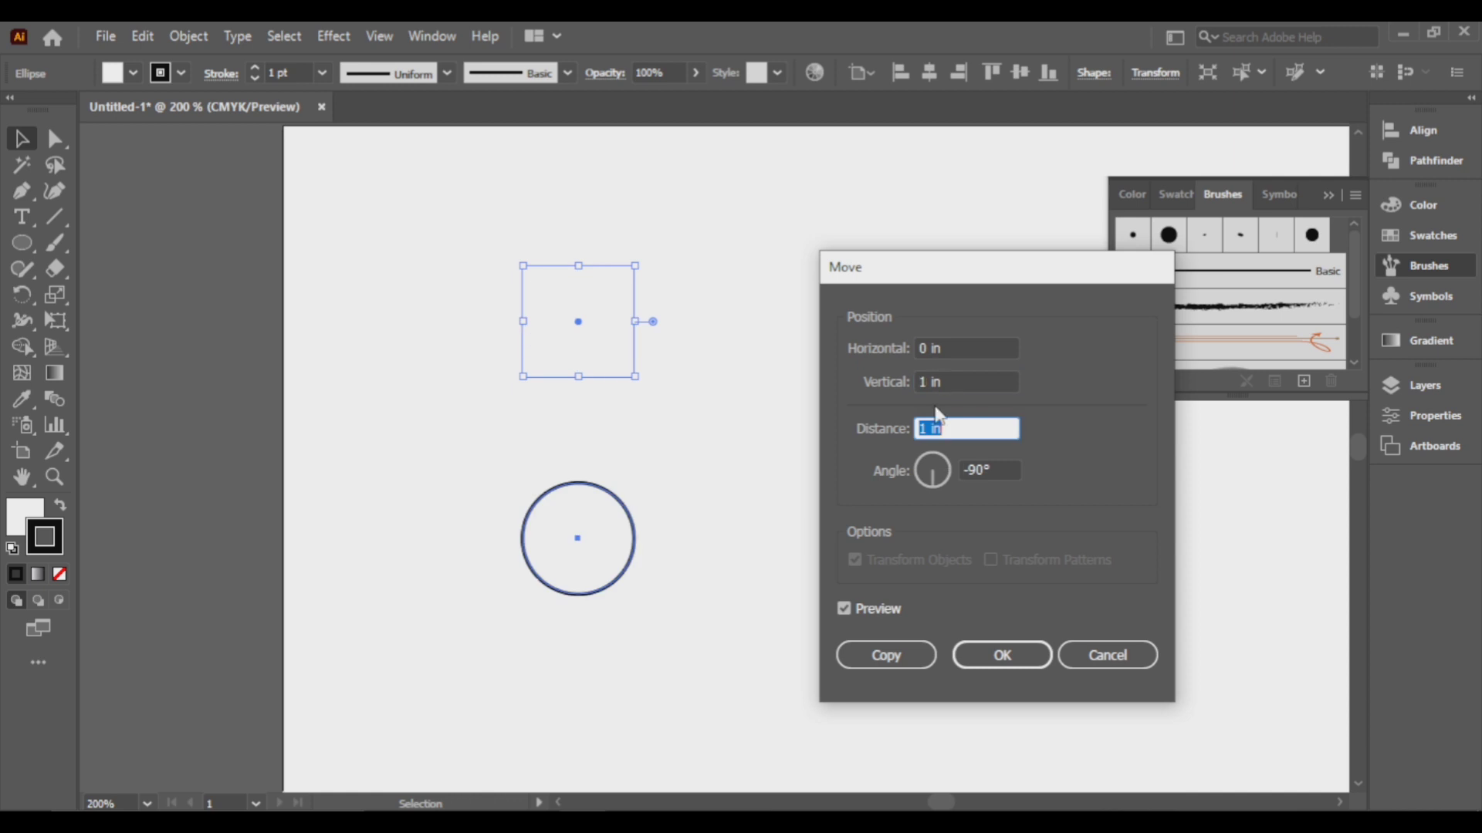
click(934, 379)
key(shift+Left)
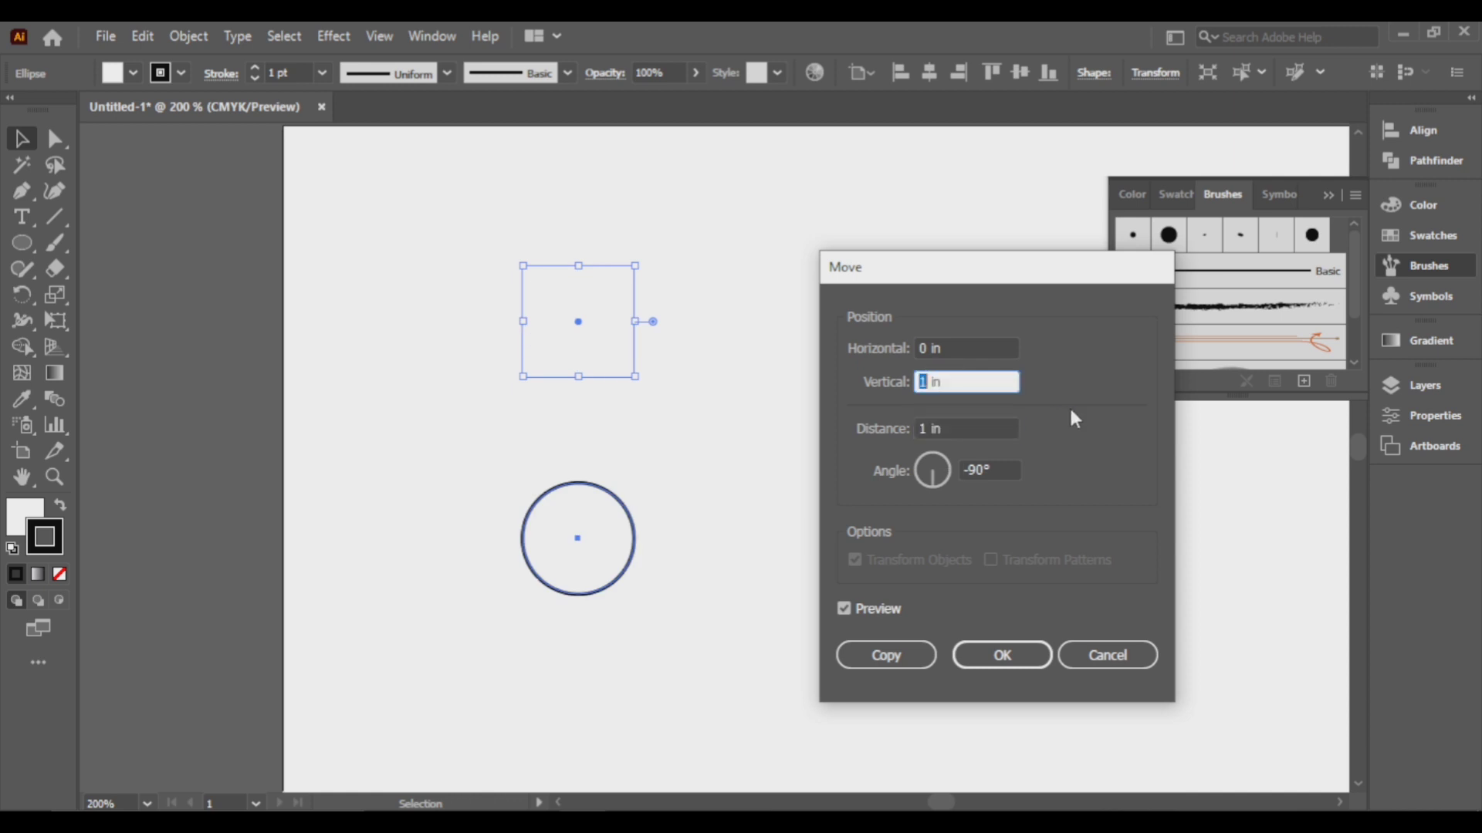
text(-.0)
key(BackSpace)
text(5)
key(Tab)
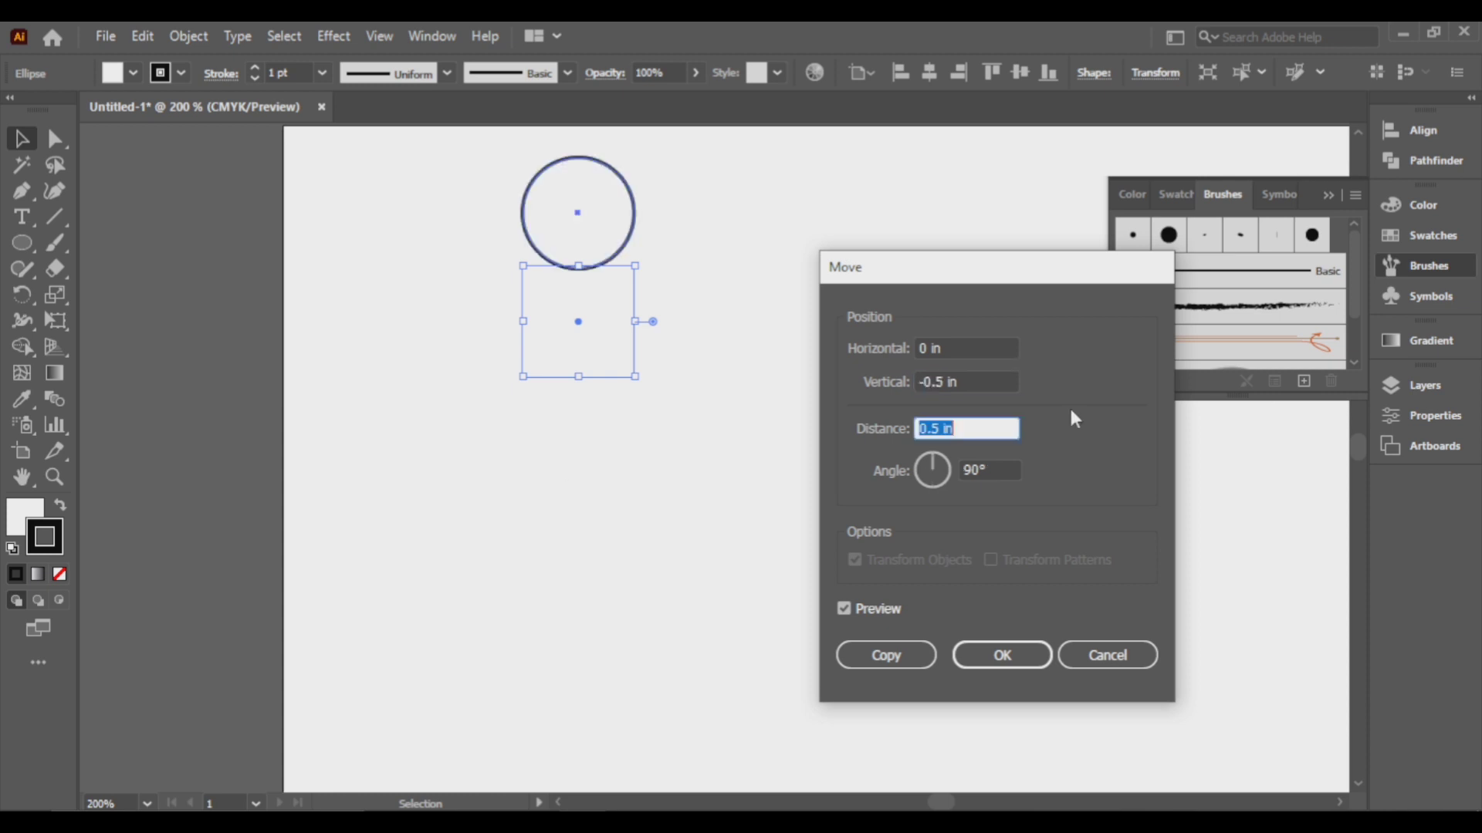
Step: Copy the circle with a vertical offset of -0.25 in, and repeat the transformation once for a third overlapping circle
click(936, 382)
text(2)
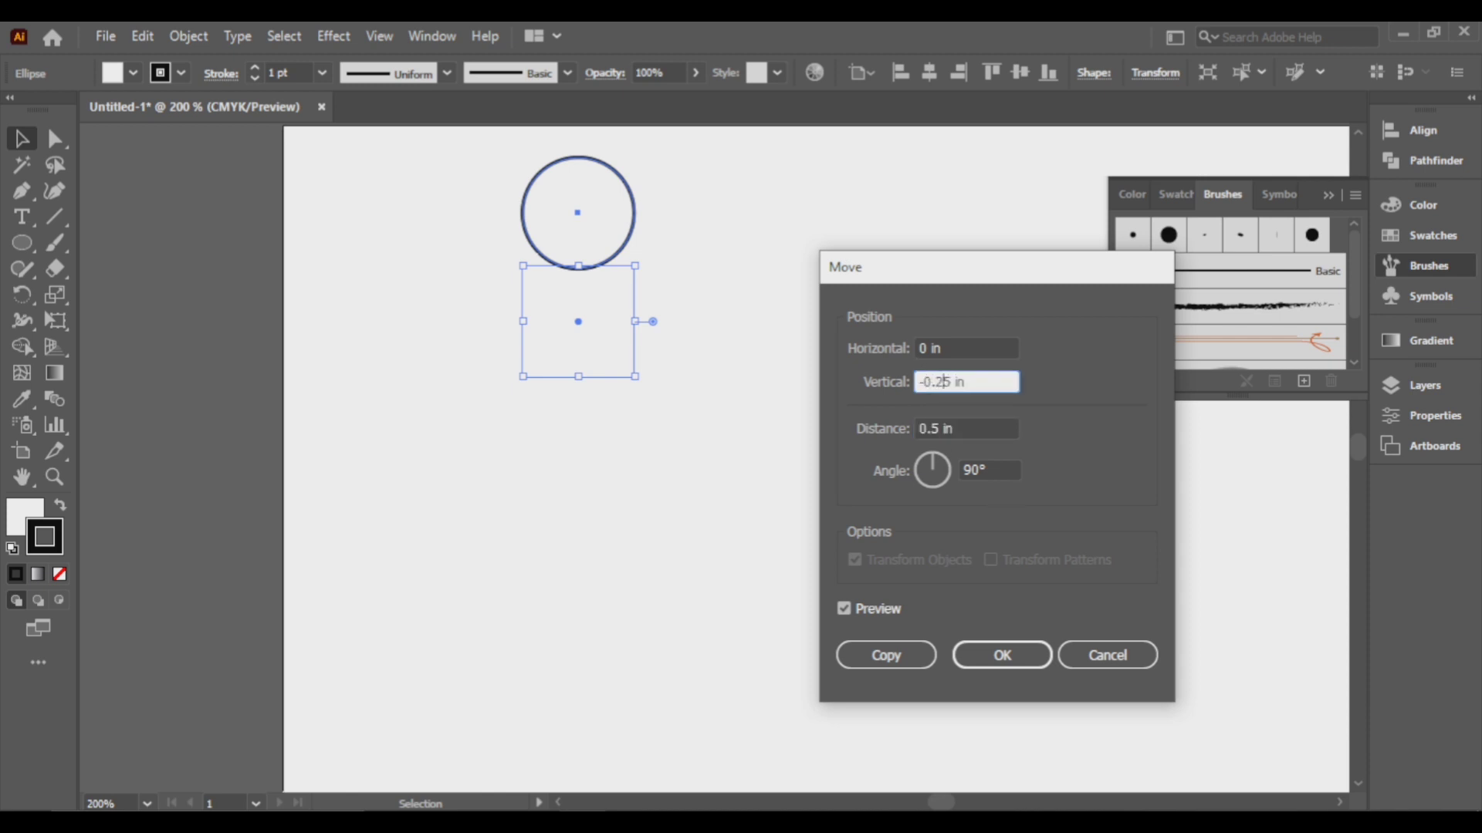
key(Tab)
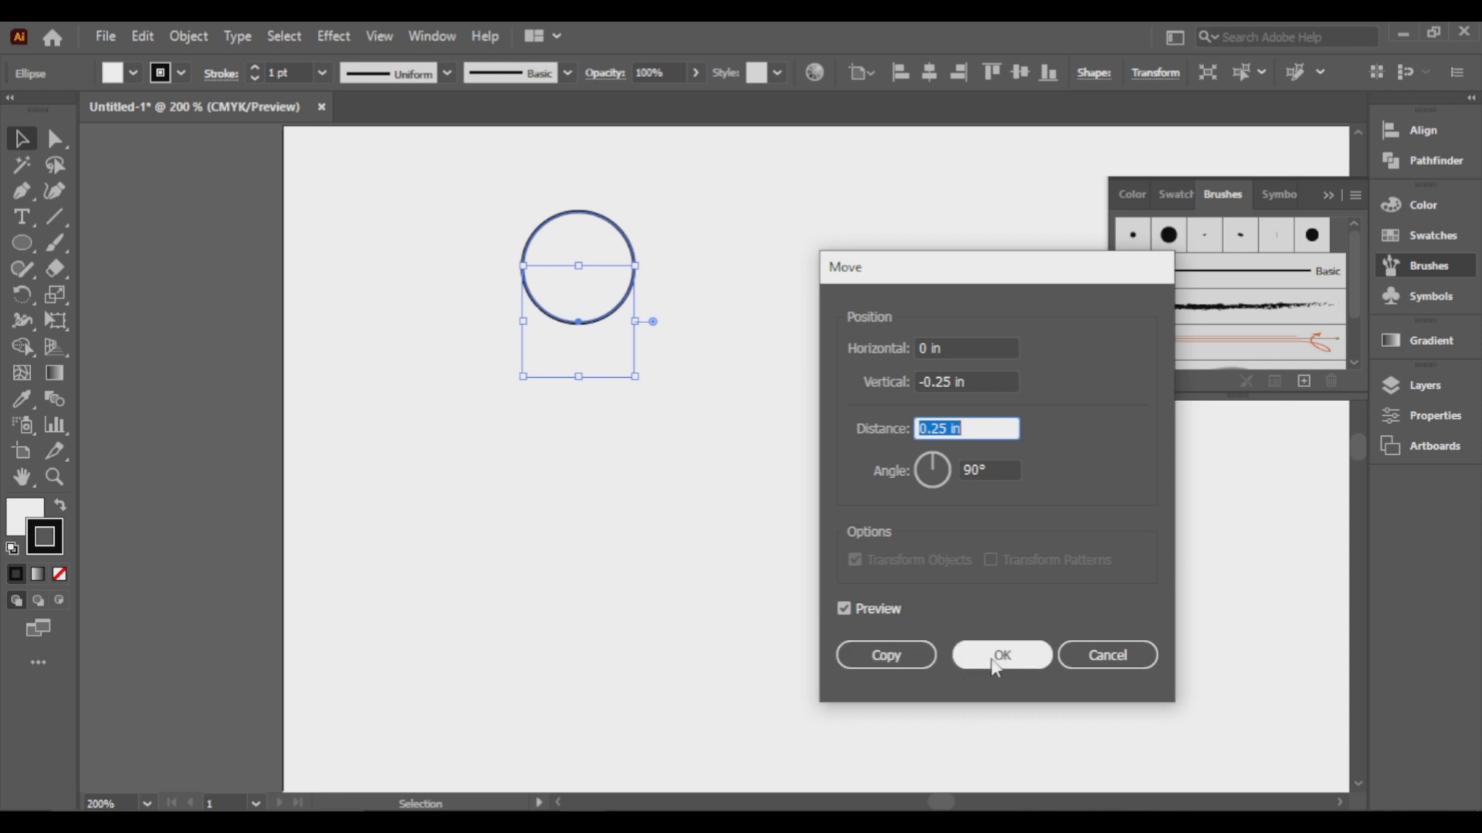
click(886, 657)
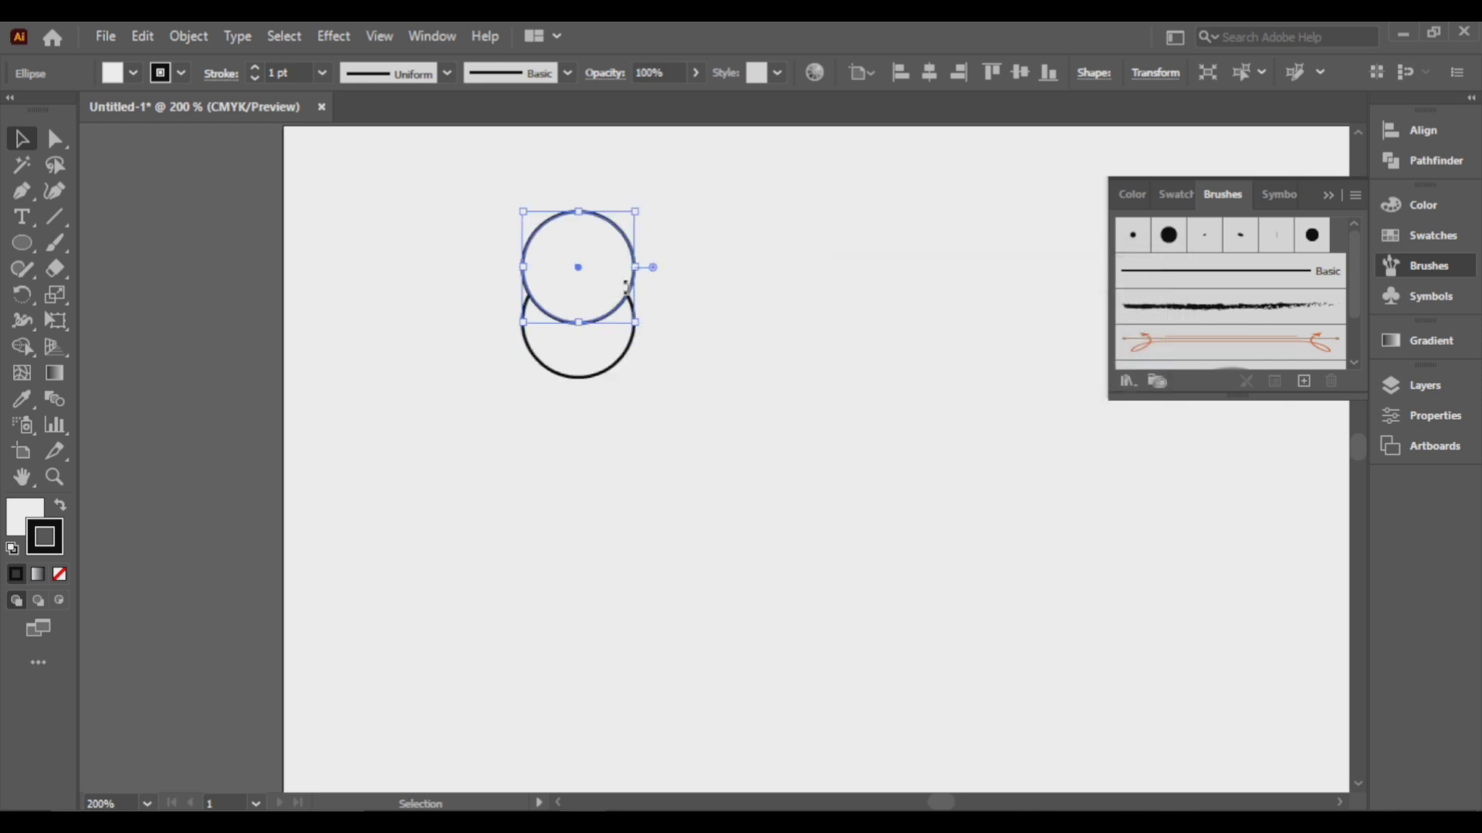
key(ctrl+d)
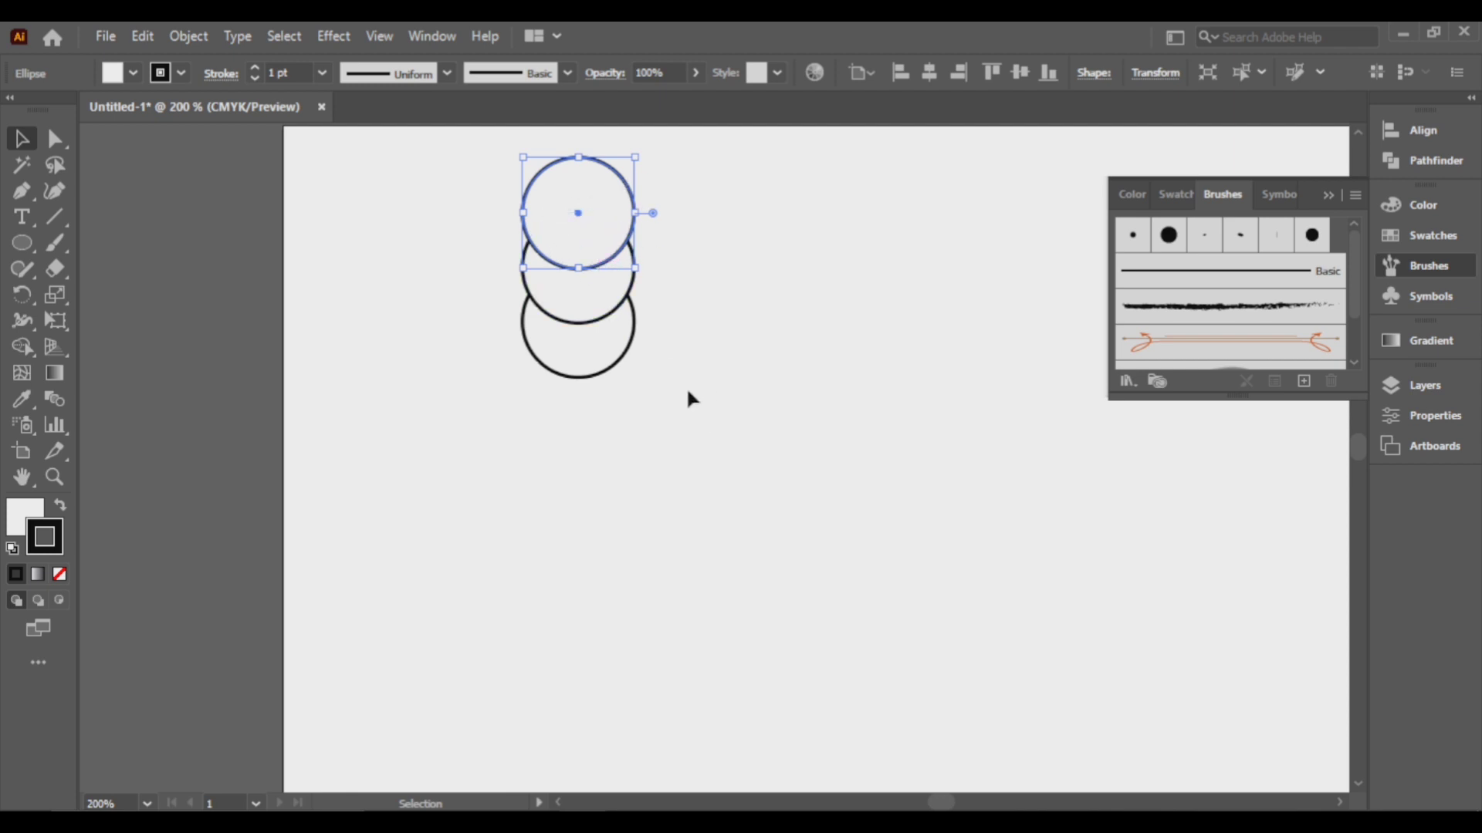
Step: Rotate all three stacked circles together by 90° so they form a horizontal row
drag(698, 453, 568, 224)
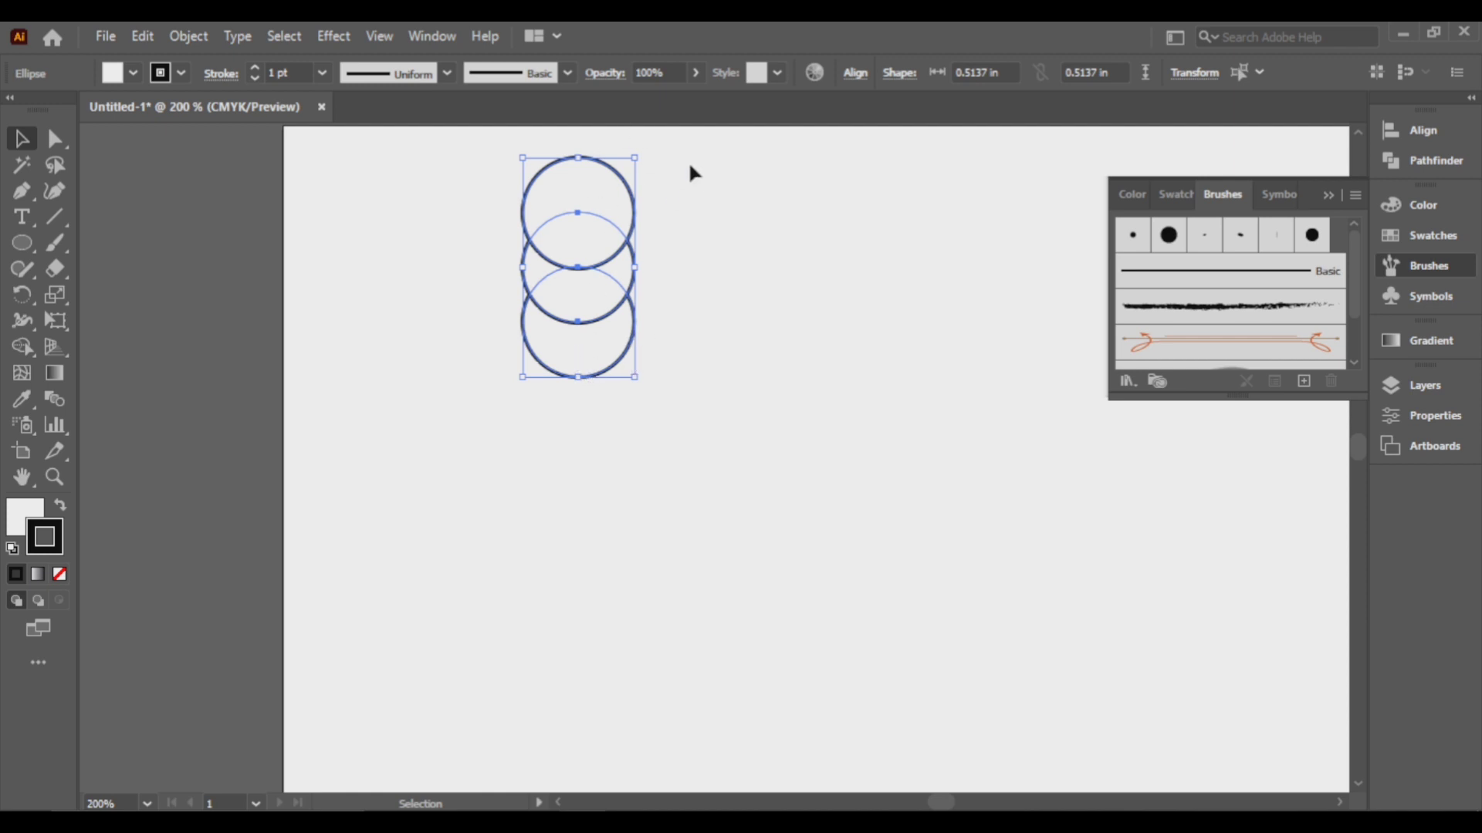
key(r)
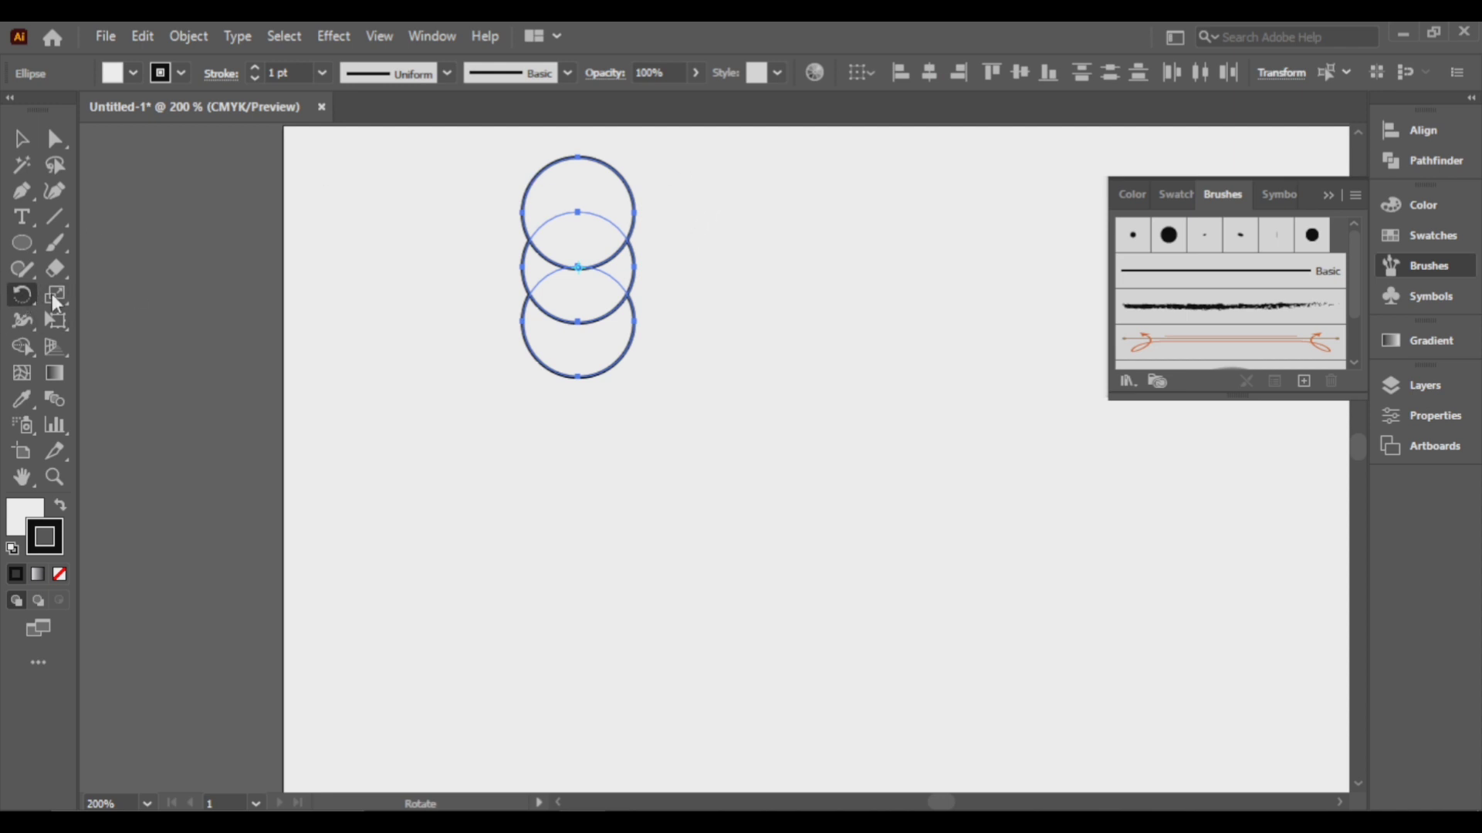
drag(734, 170, 768, 261)
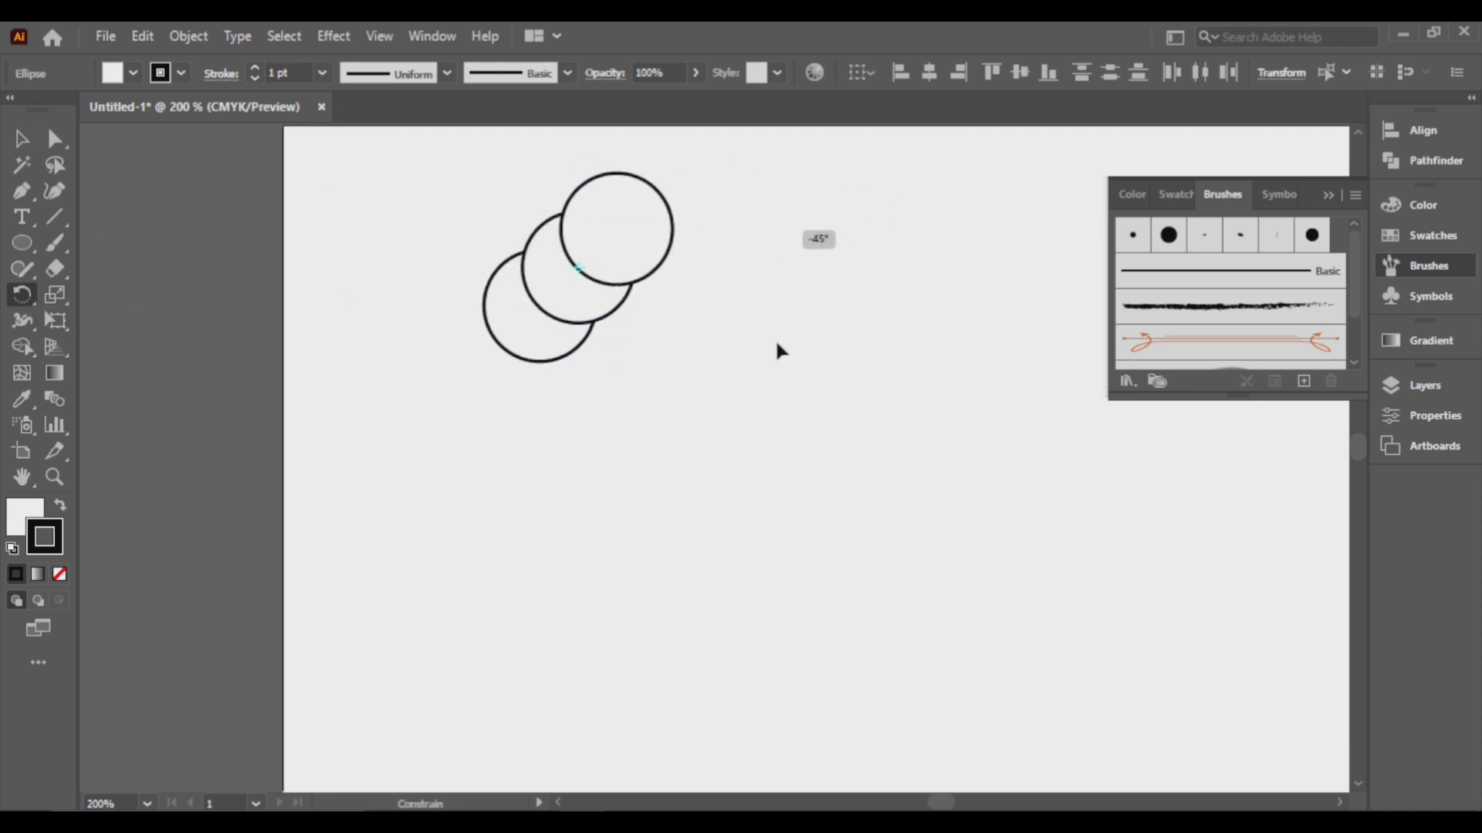
drag(779, 351, 777, 390)
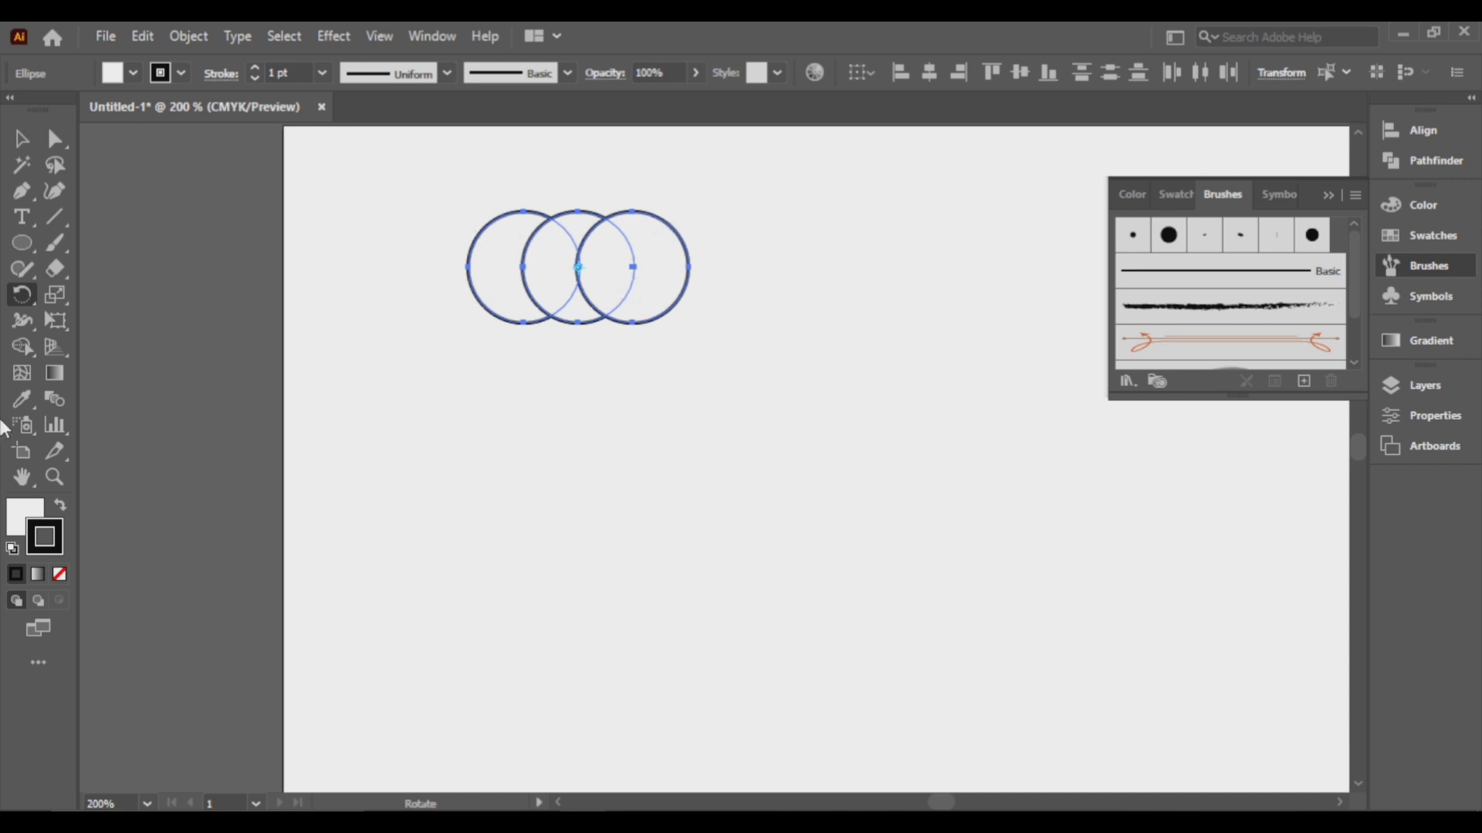
Step: Split the overlapping circles with the Shape Builder tool into separate lens-shaped overlaps and upper and lower middle pieces
click(30, 346)
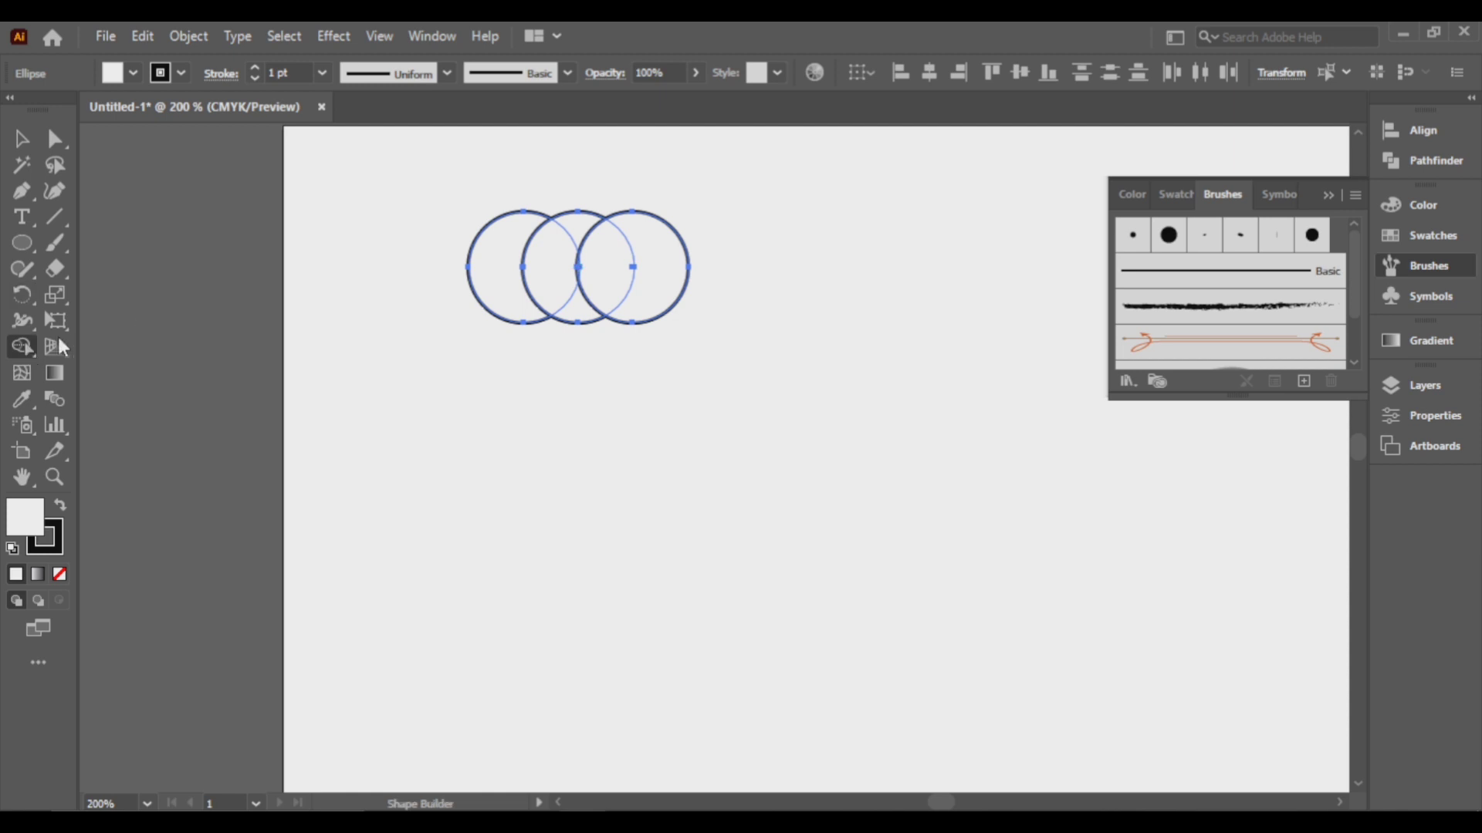
click(549, 264)
click(594, 262)
click(580, 223)
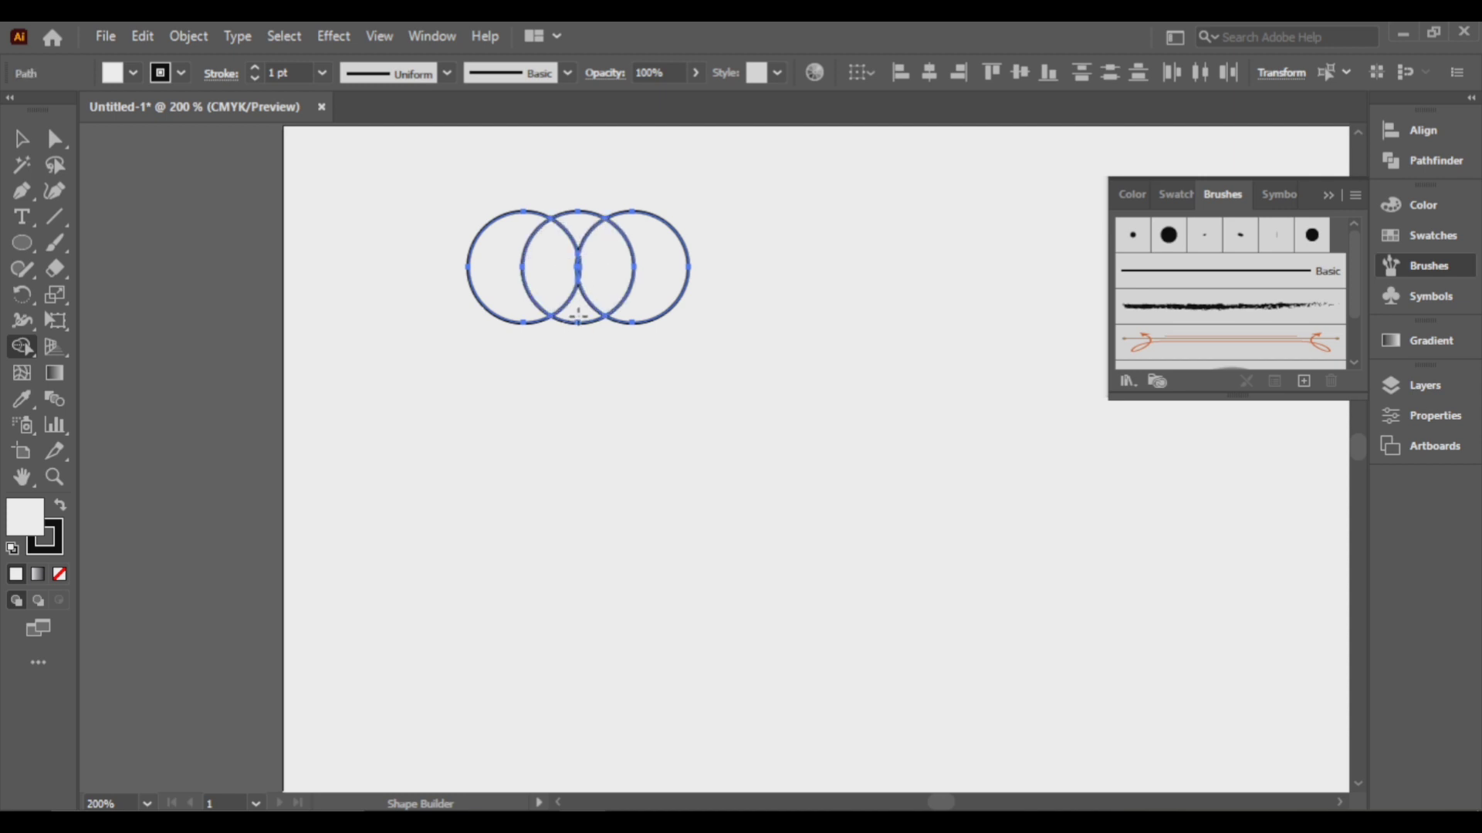
click(578, 309)
click(631, 292)
click(21, 139)
click(628, 198)
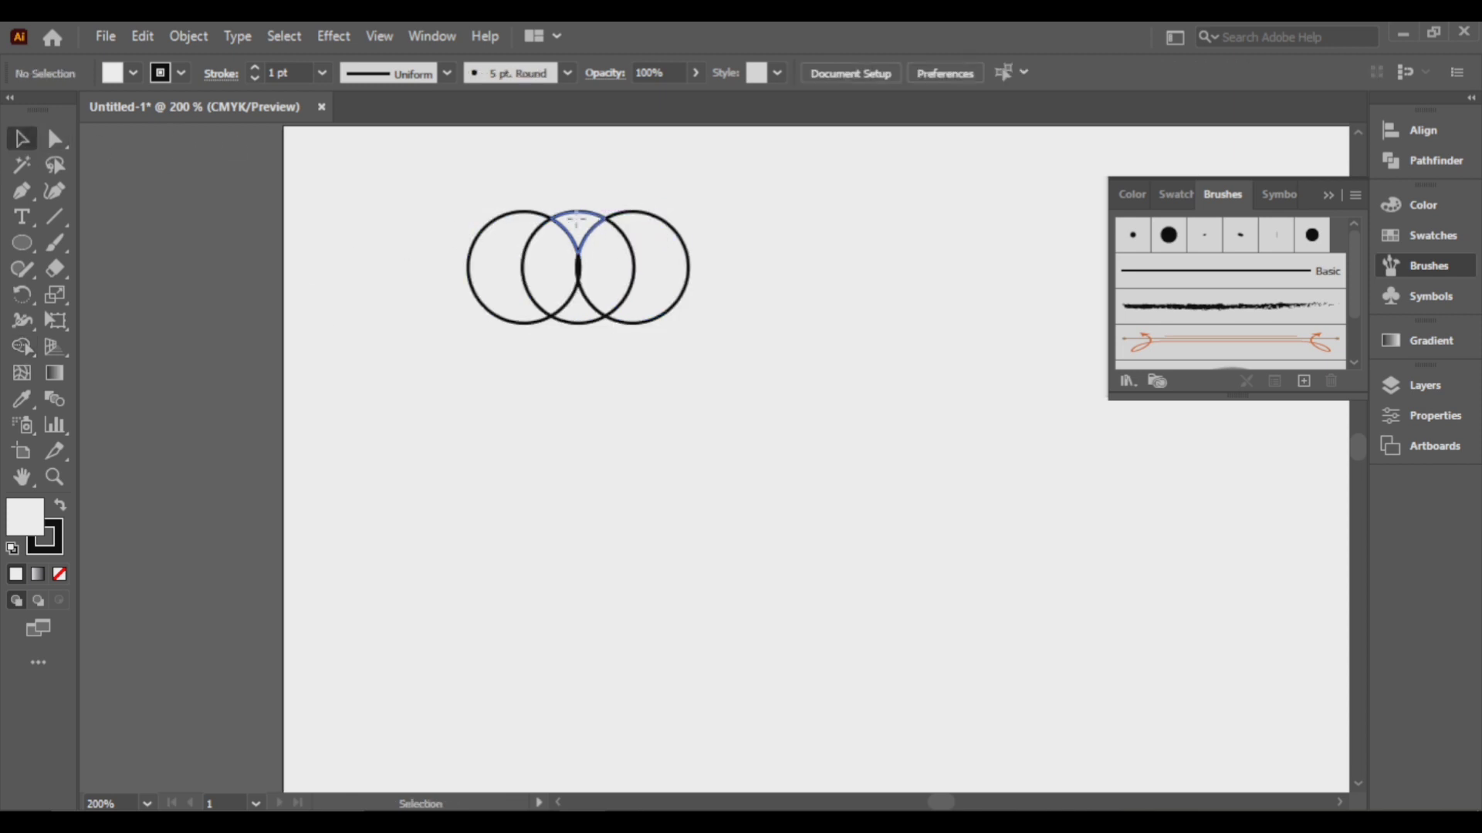
Step: Delete the upper, lower and two lens-shaped middle pieces, keeping the two outer crescents and the thin central sliver
click(575, 221)
key(Delete)
click(545, 267)
key(Delete)
click(605, 272)
key(Delete)
click(578, 309)
key(Delete)
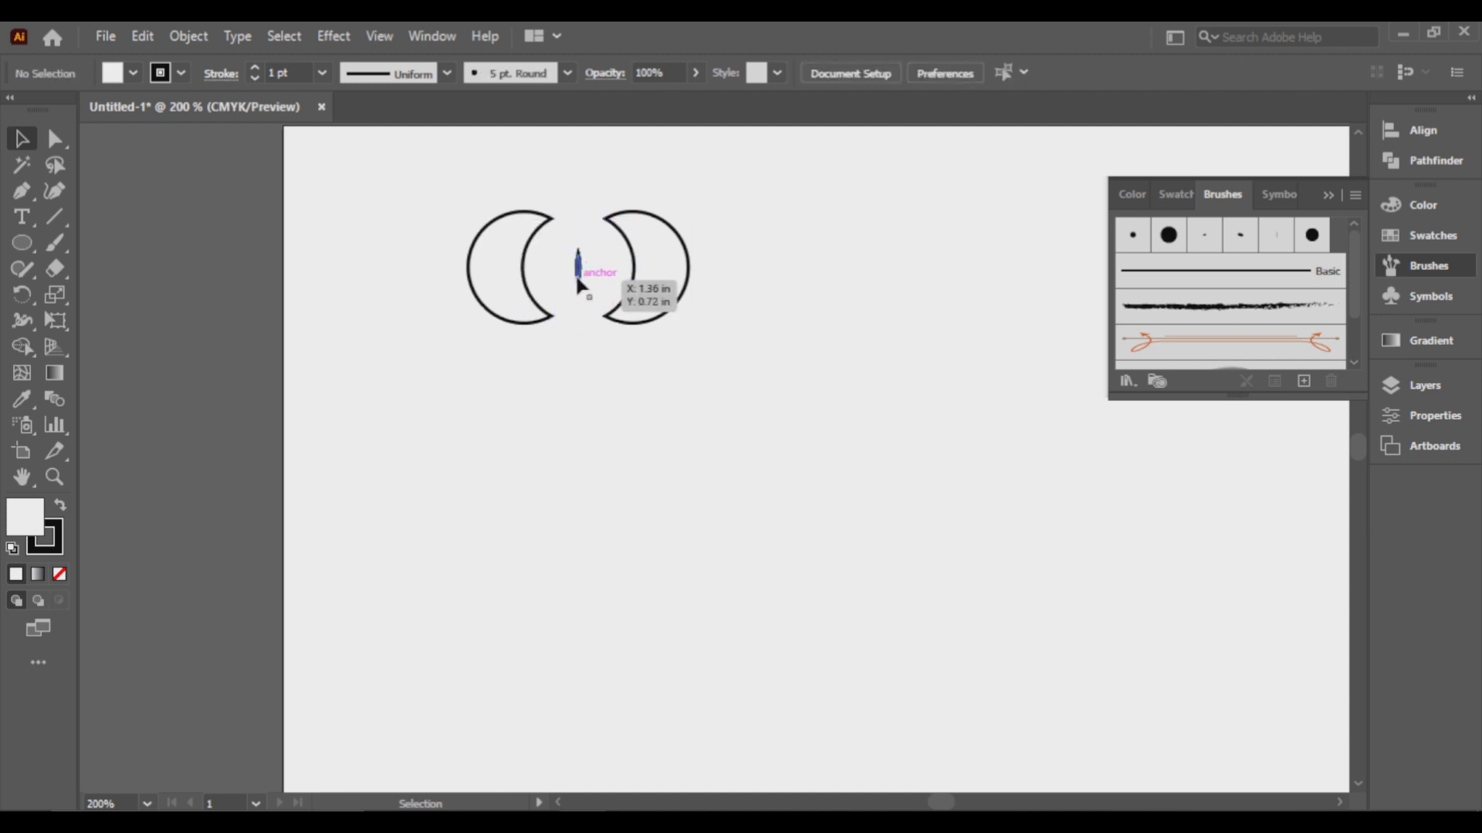
Step: Widen the thin central sliver between the crescents into a pointed oval
click(578, 268)
scroll(602, 261, up, 5)
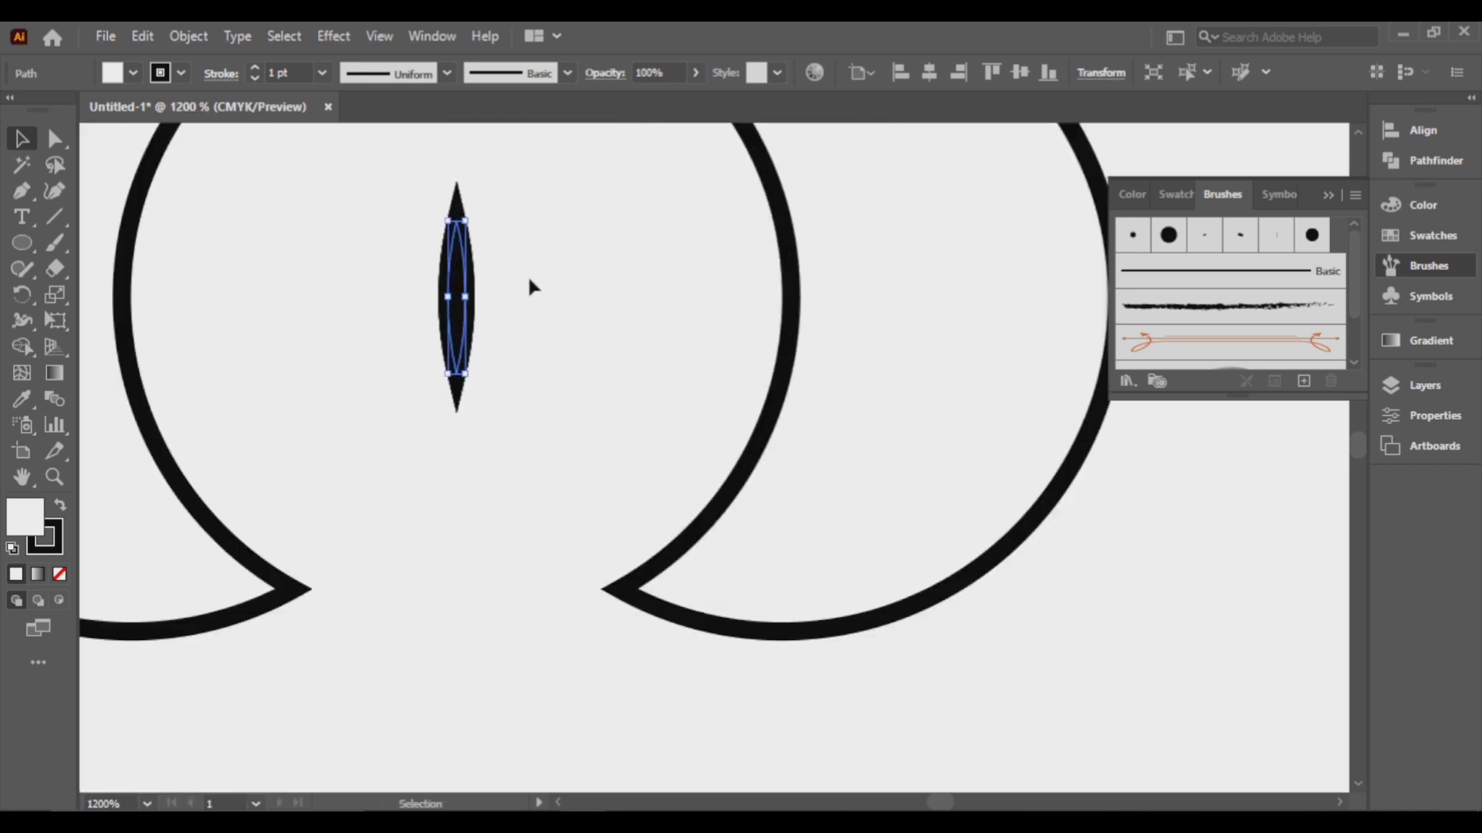
mouse_move(477, 298)
mouse_down()
mouse_move(512, 299)
mouse_move(495, 298)
mouse_move(561, 357)
mouse_move(628, 322)
mouse_up()
scroll(507, 301, down, 3)
scroll(556, 358, down, 2)
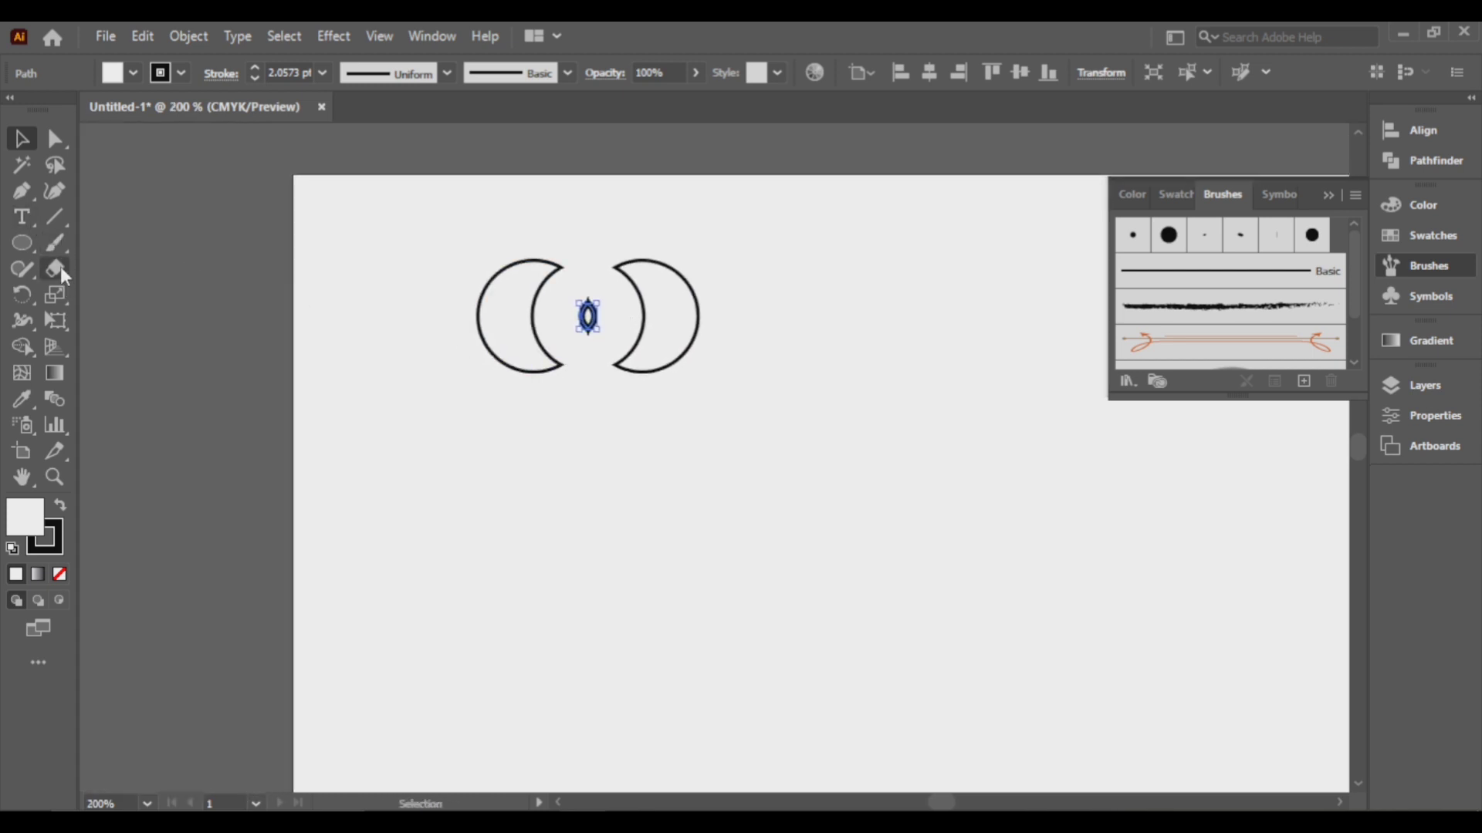
Step: Draw an open, inward-spiralling path of straight segments with the Pen tool beside the outer edge of the left crescent
click(47, 190)
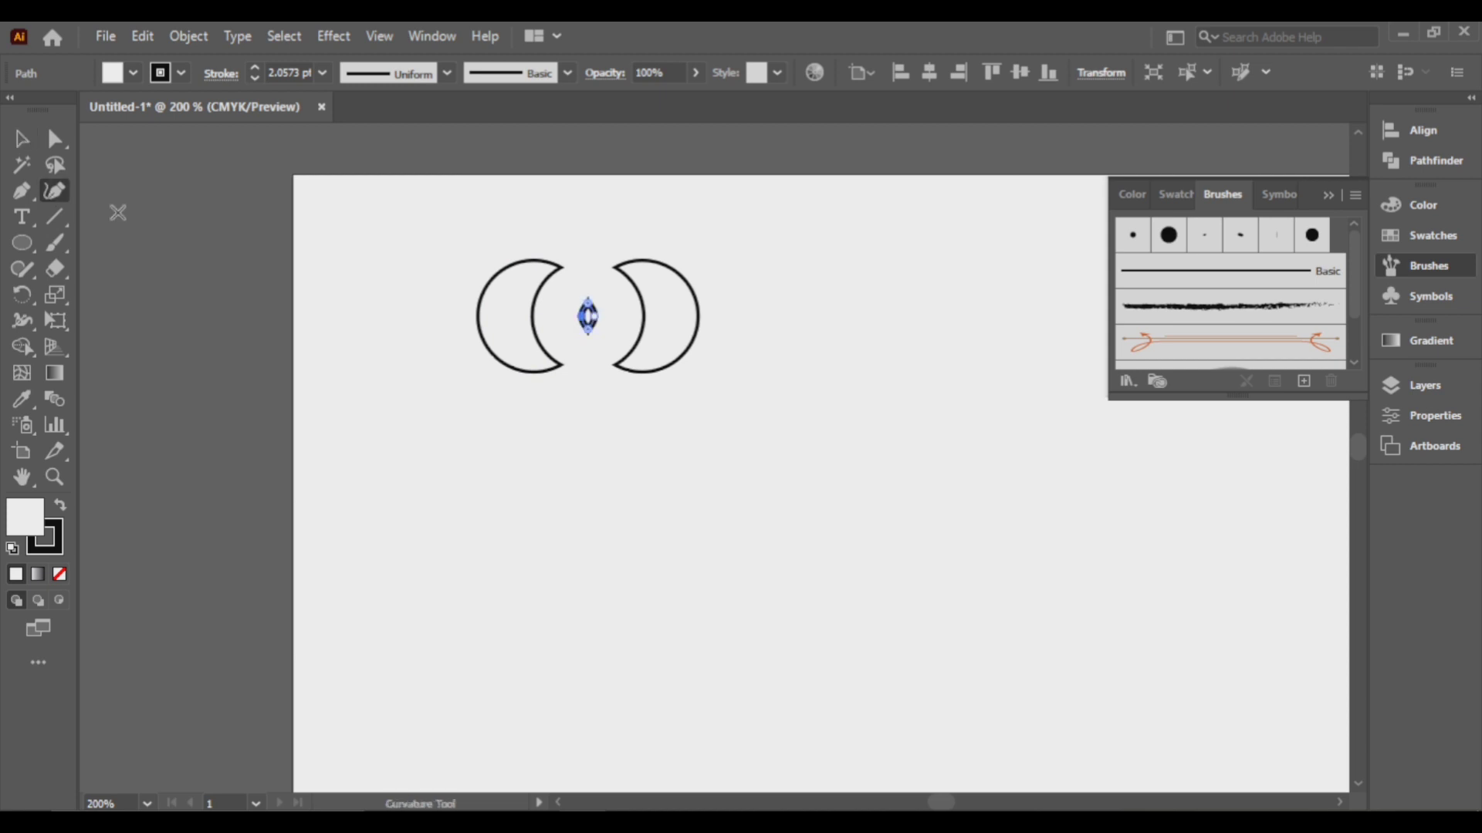
key(p)
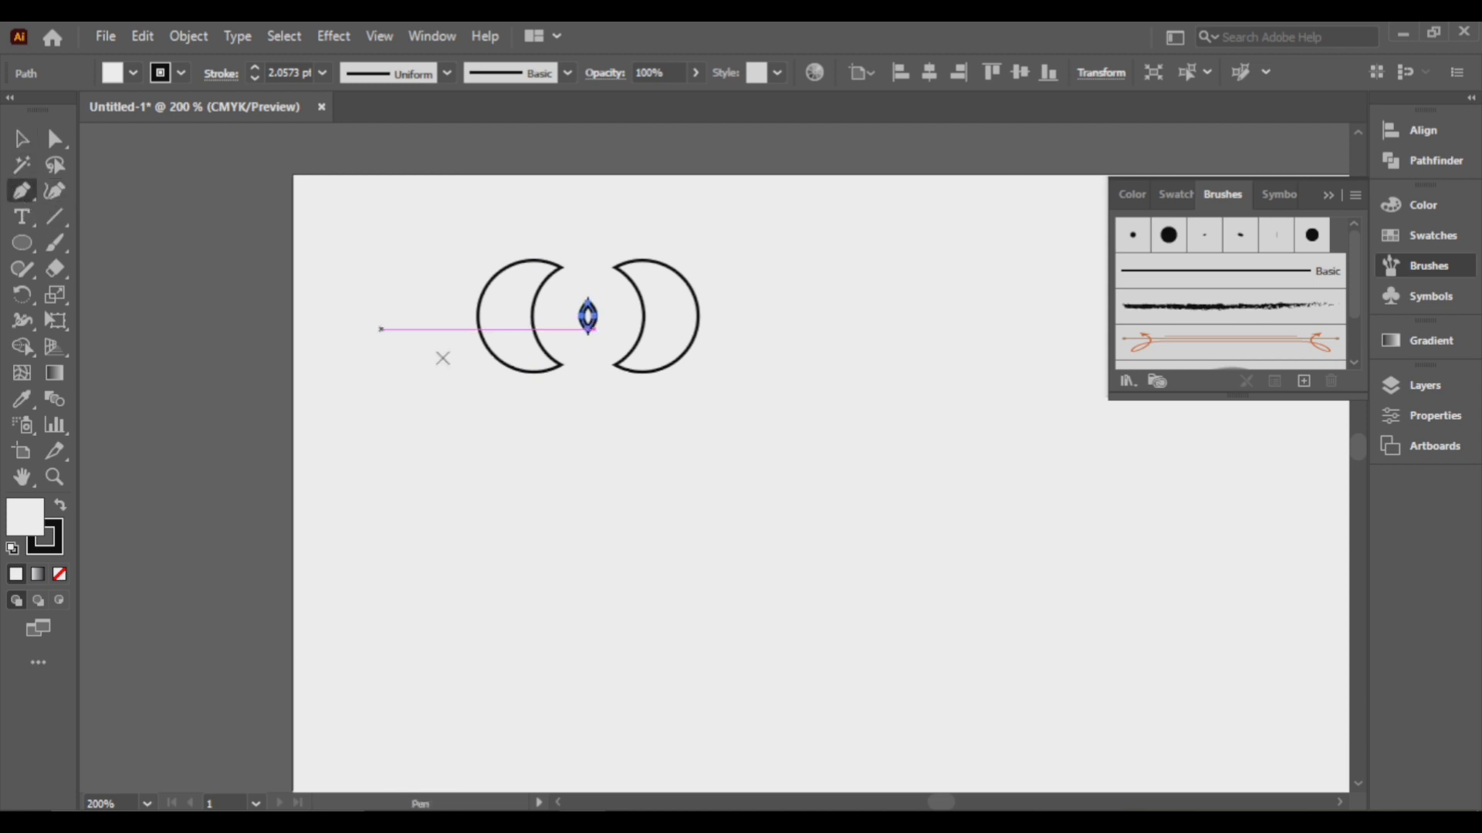
click(460, 318)
click(403, 372)
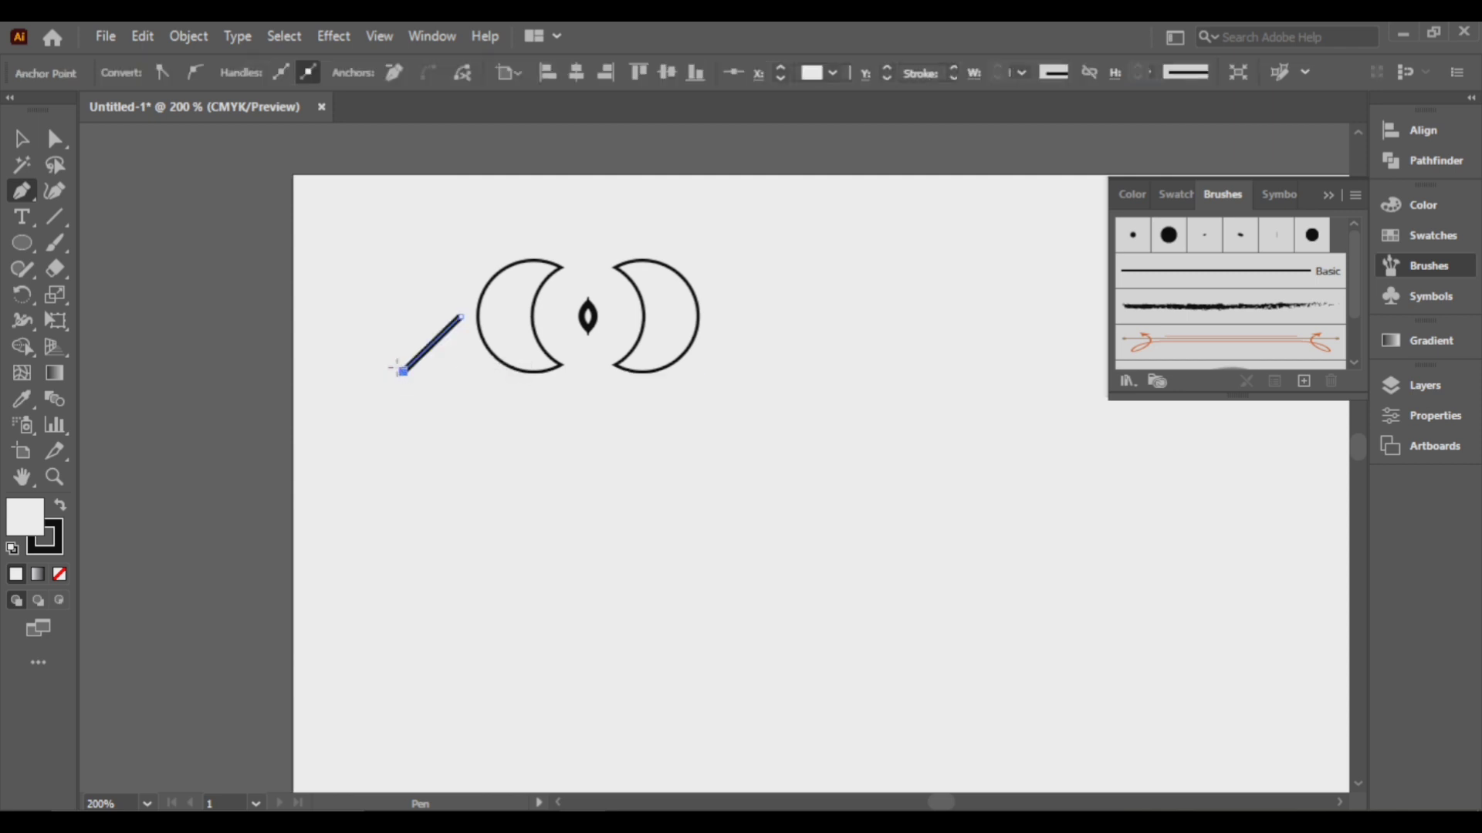
click(349, 323)
click(397, 238)
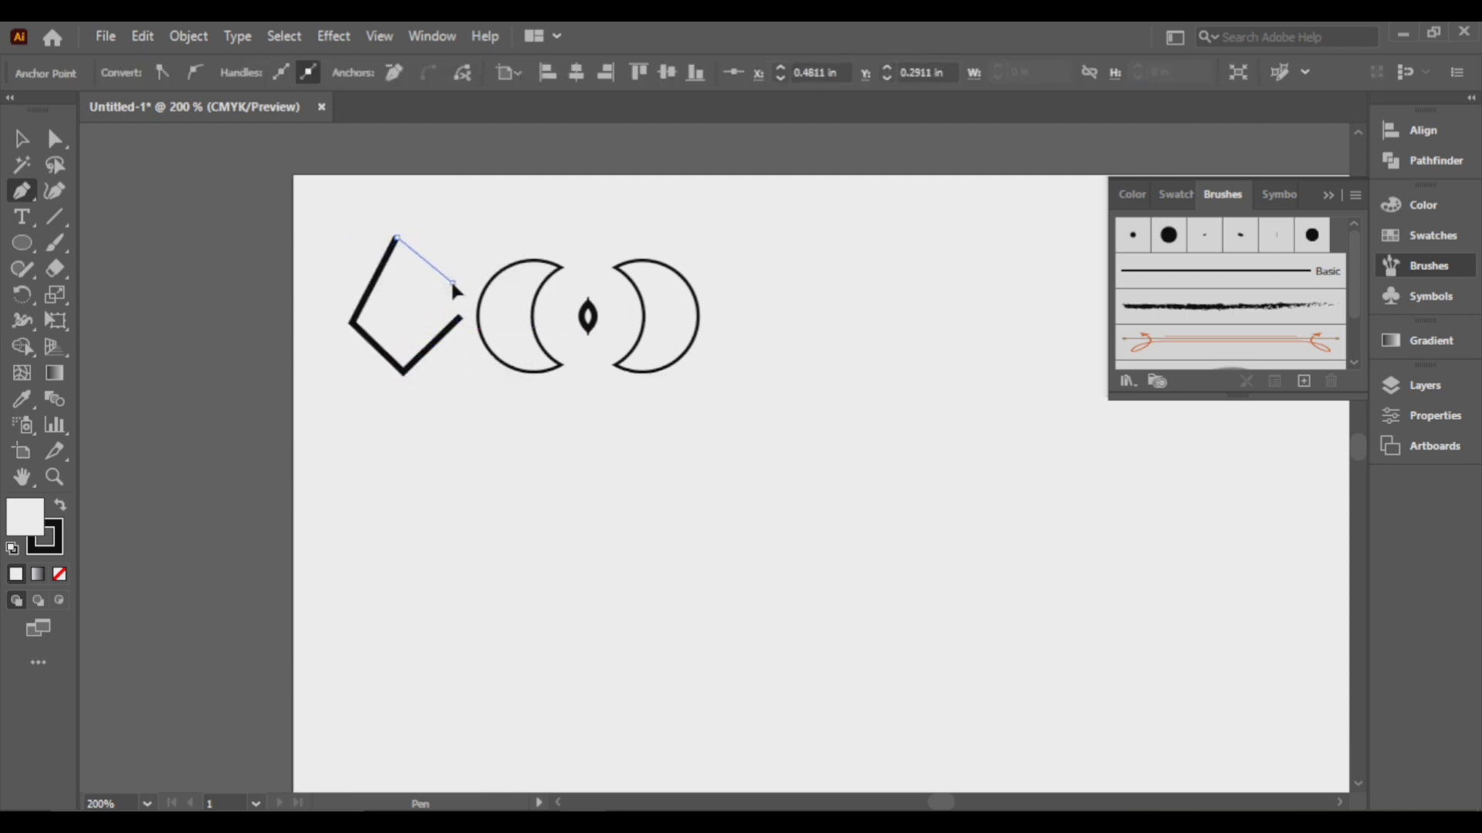
click(453, 282)
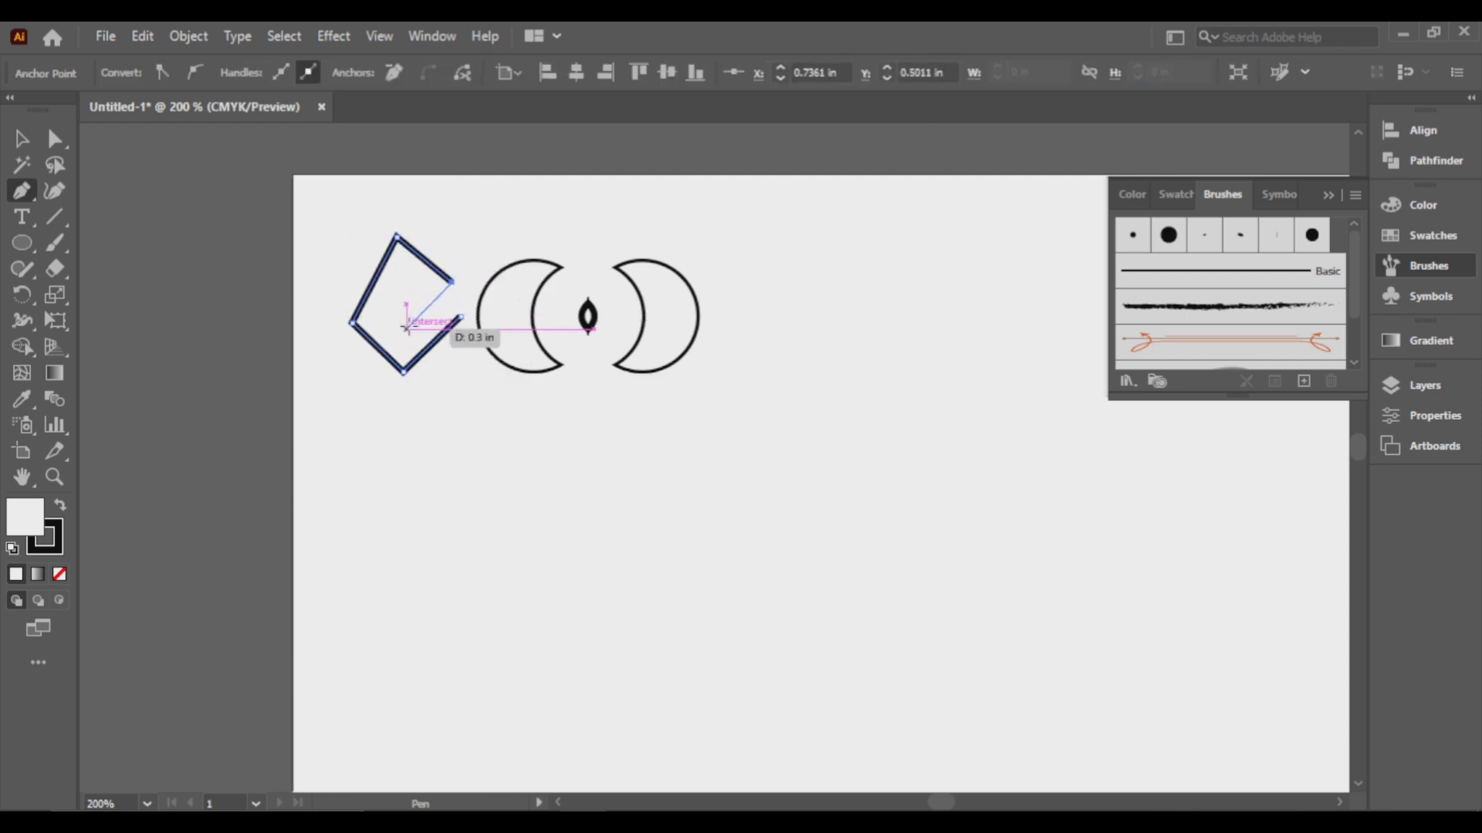
click(407, 329)
click(407, 283)
Step: Convert the four outer corner anchors of the angular spiral to smooth points, leaving its innermost corner sharp
key(a)
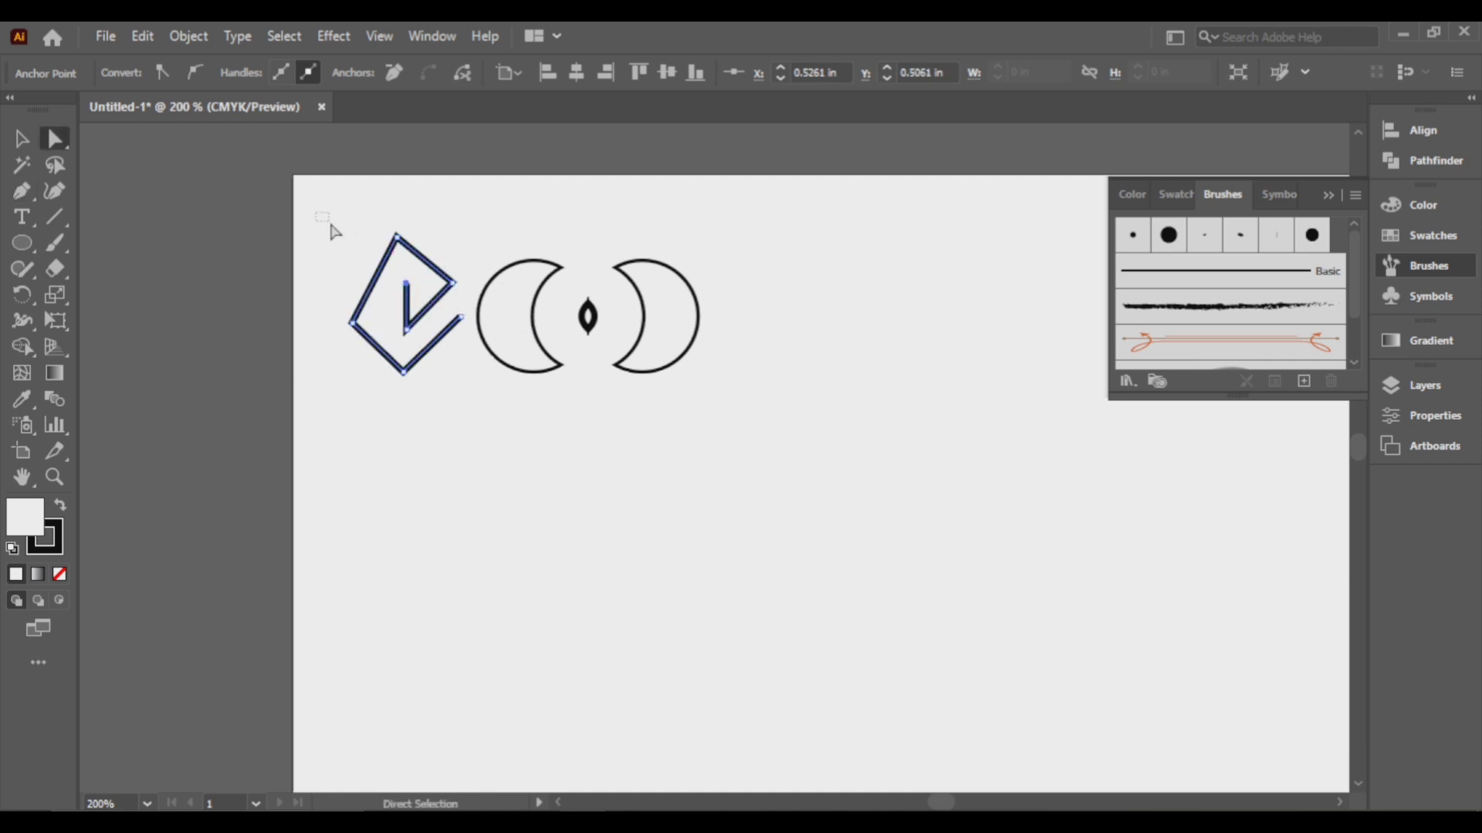
drag(330, 223, 415, 332)
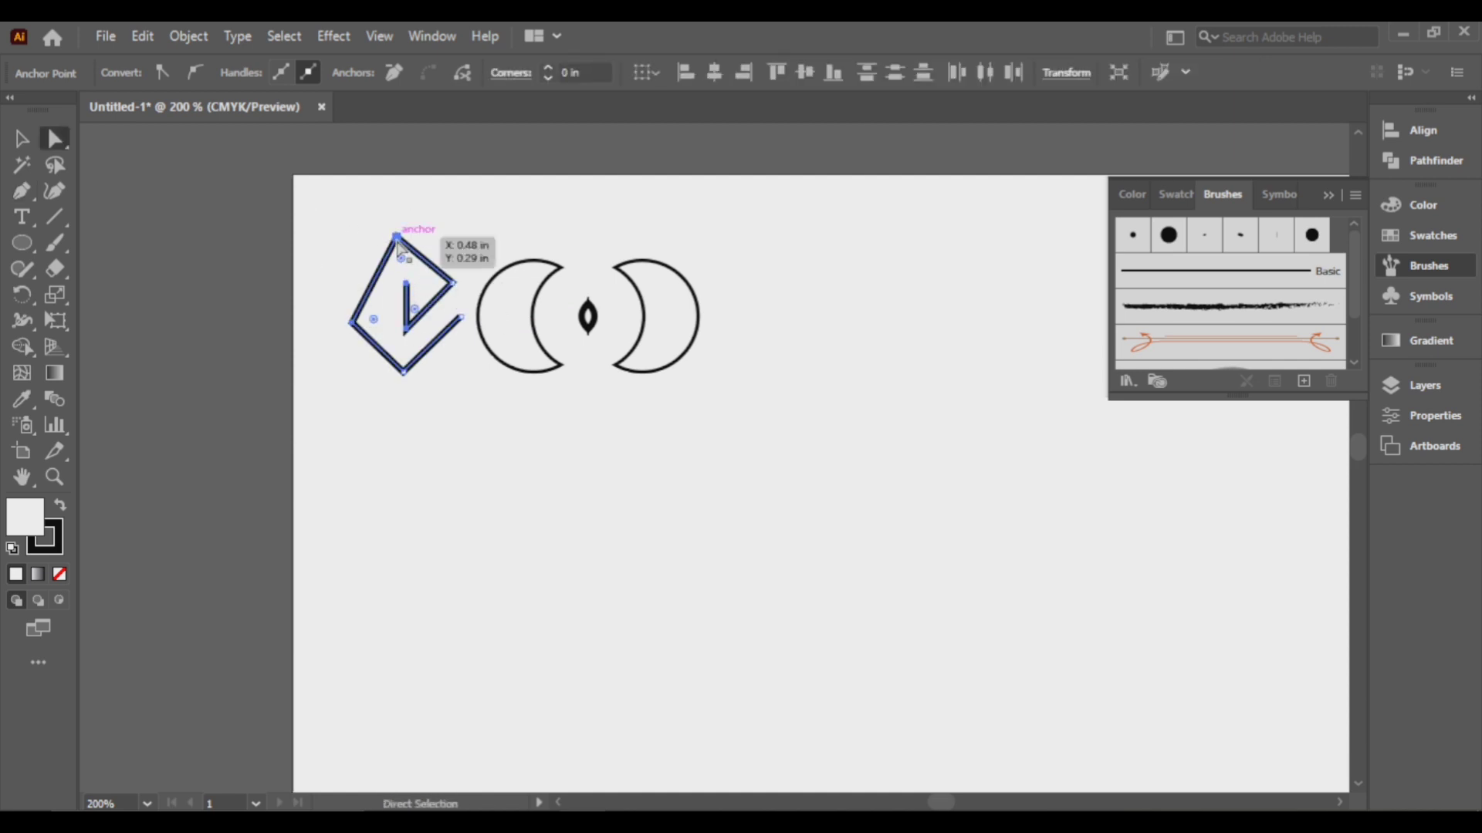
click(397, 240)
shift+click(452, 284)
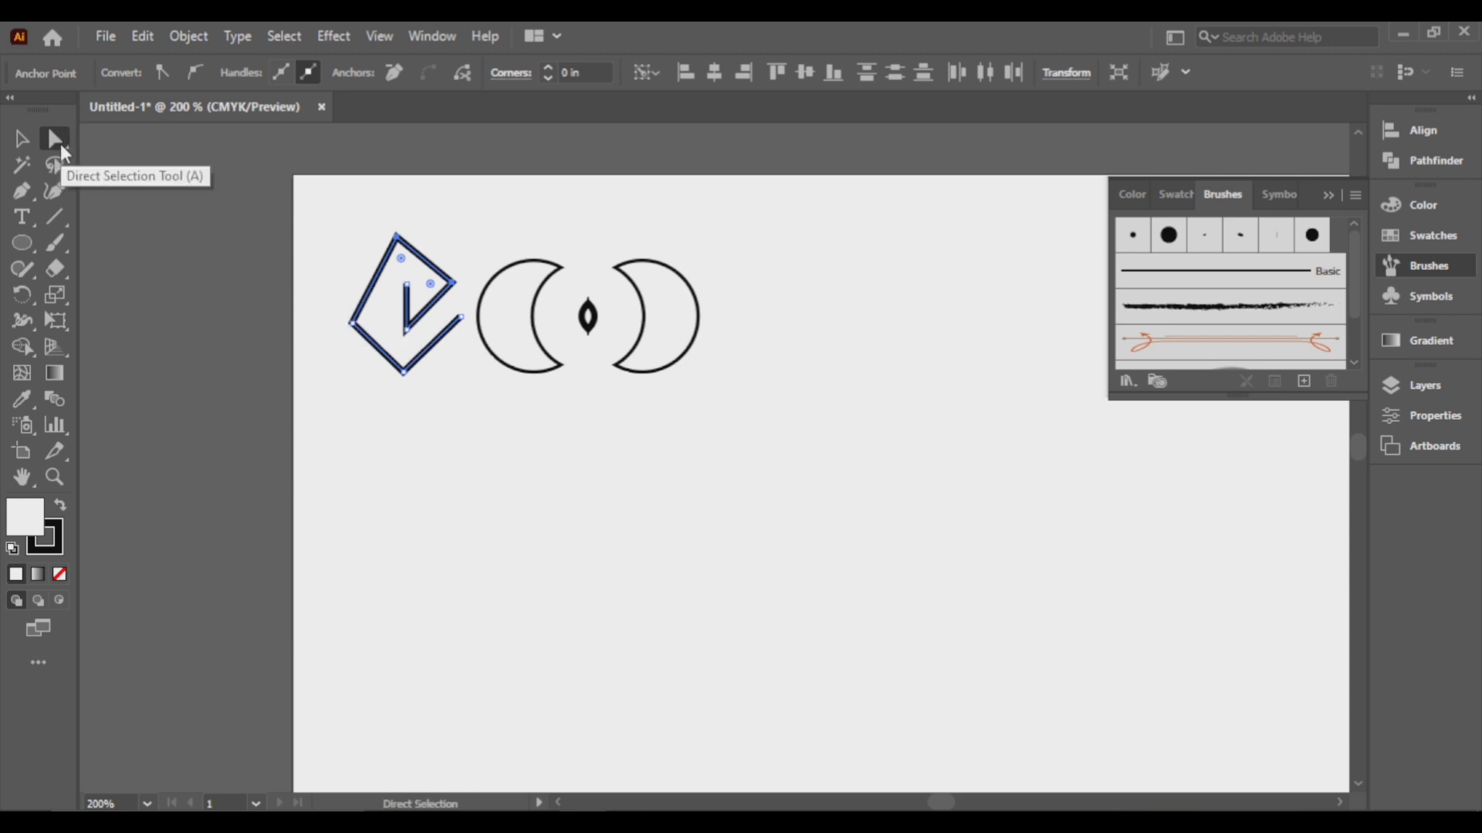
click(354, 325)
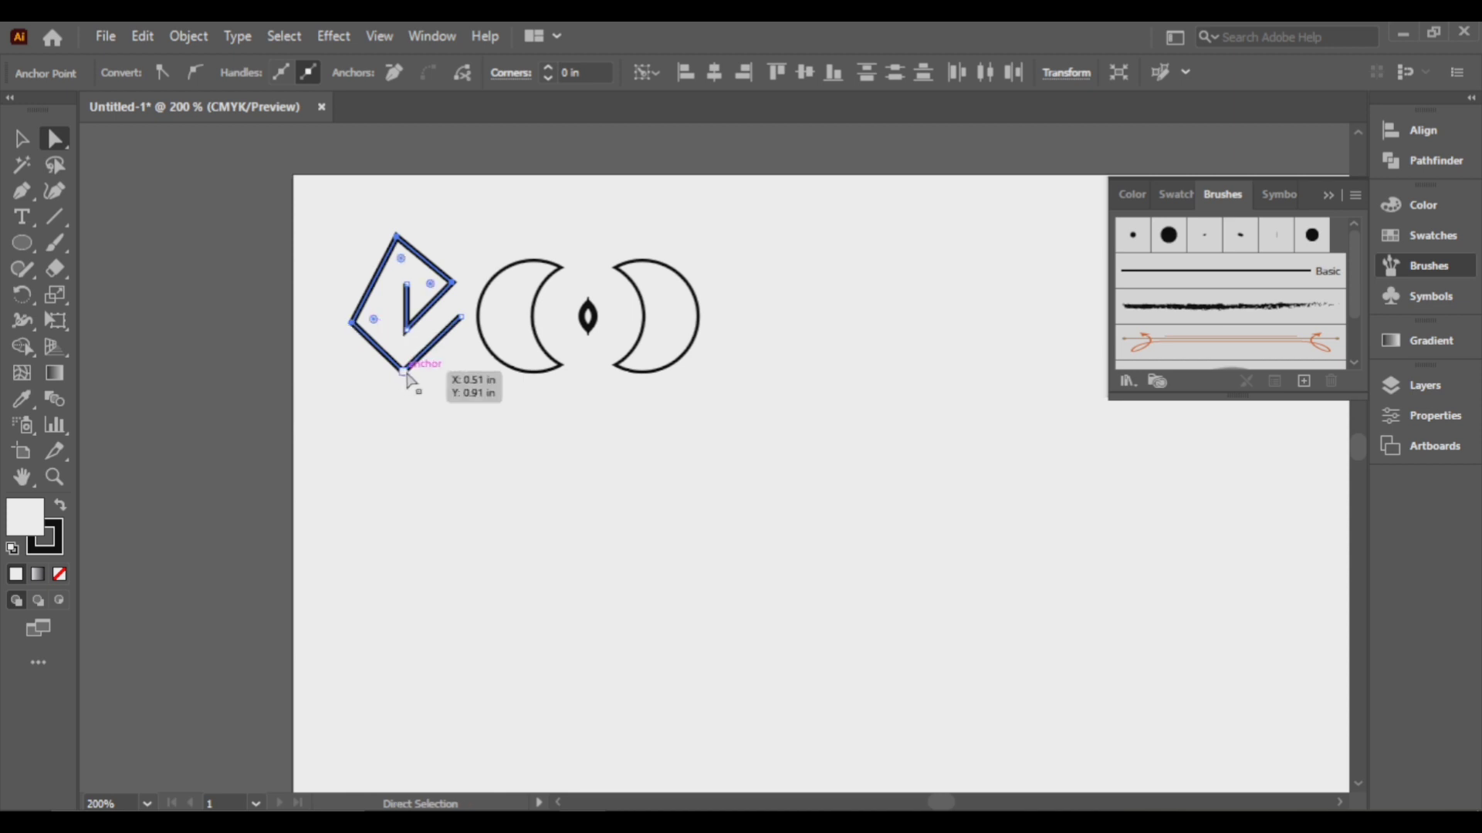
click(412, 333)
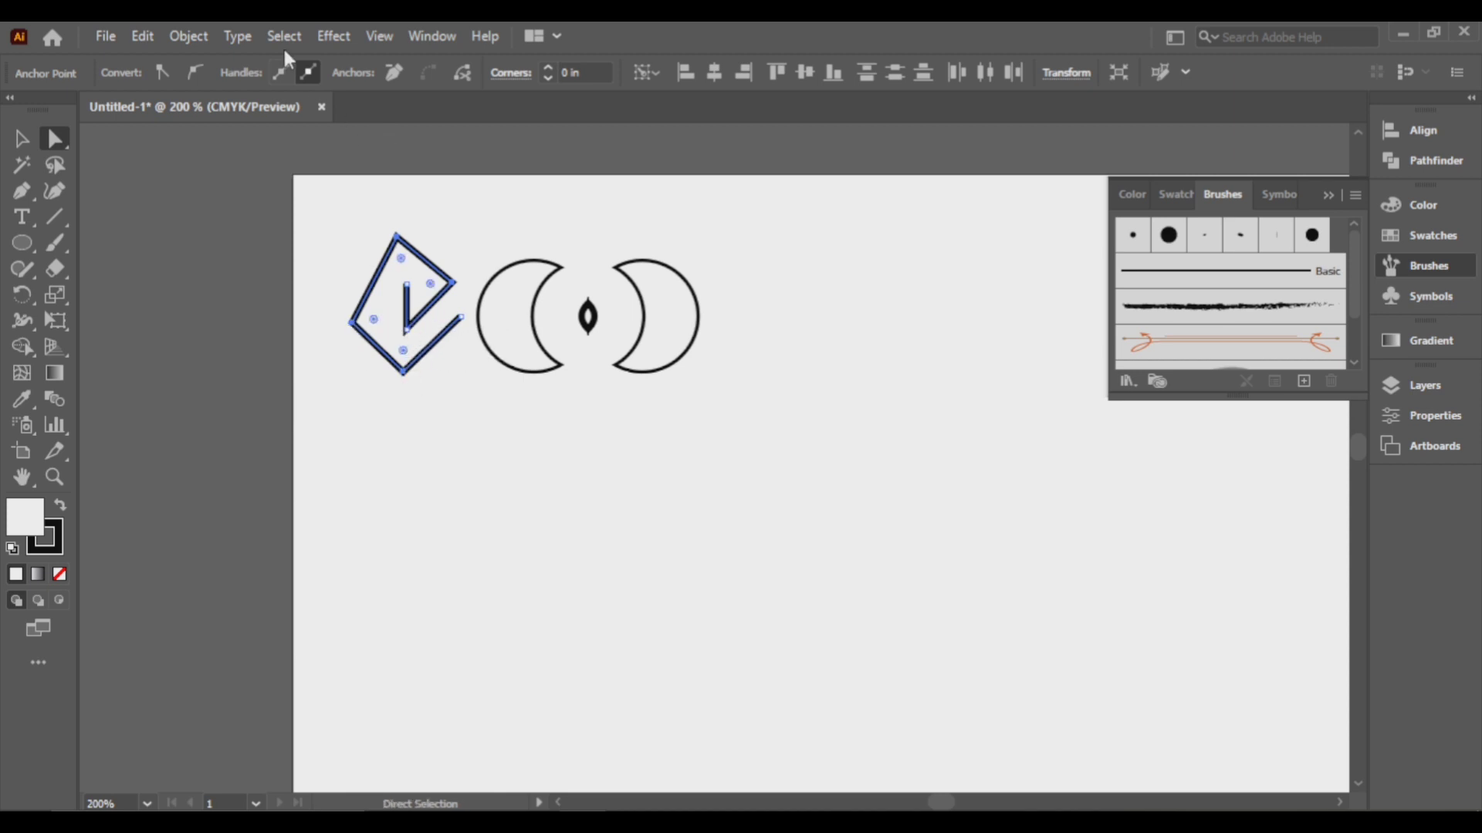
click(196, 71)
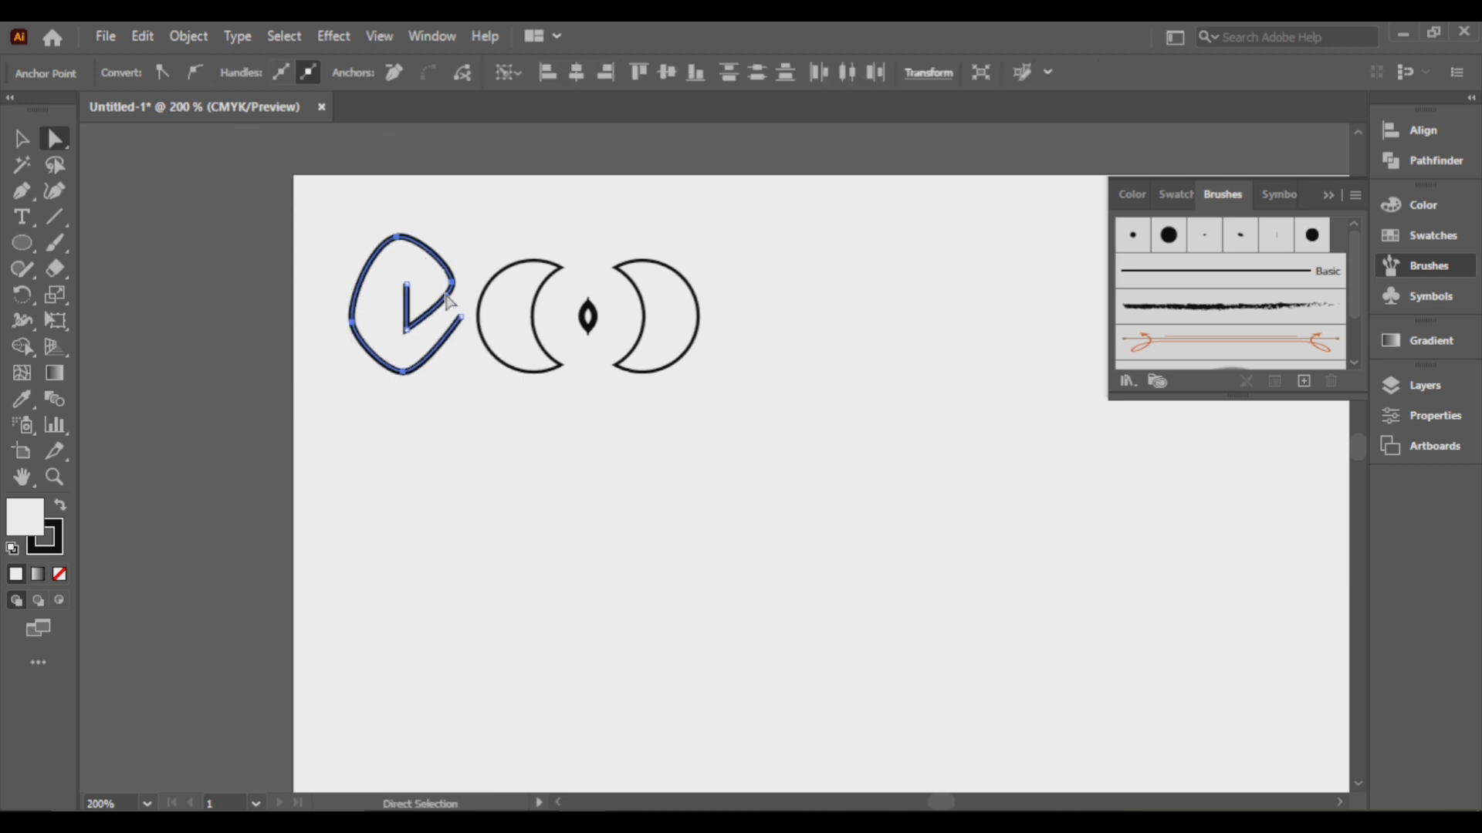
click(453, 234)
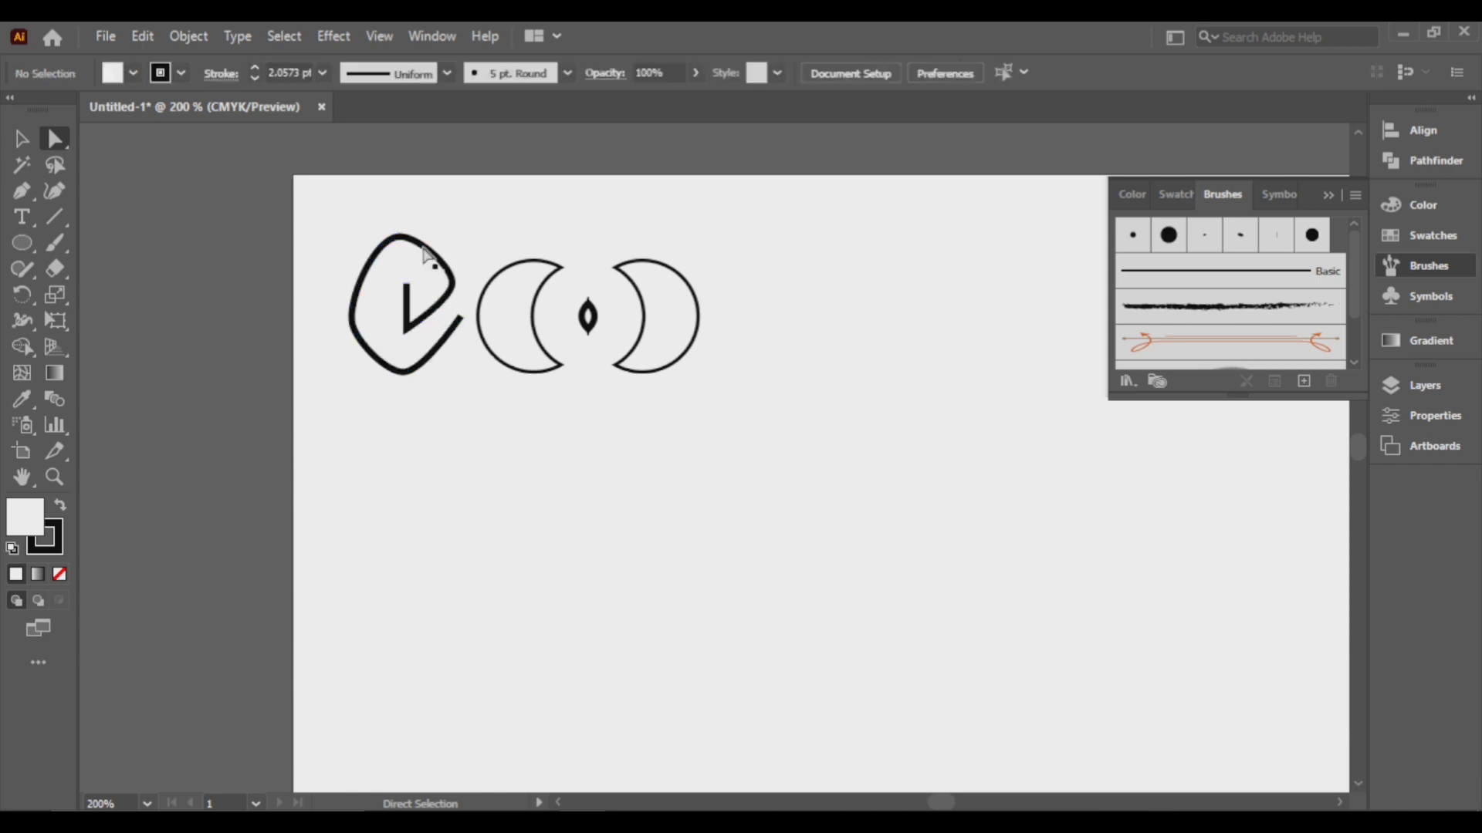
click(427, 254)
key(v)
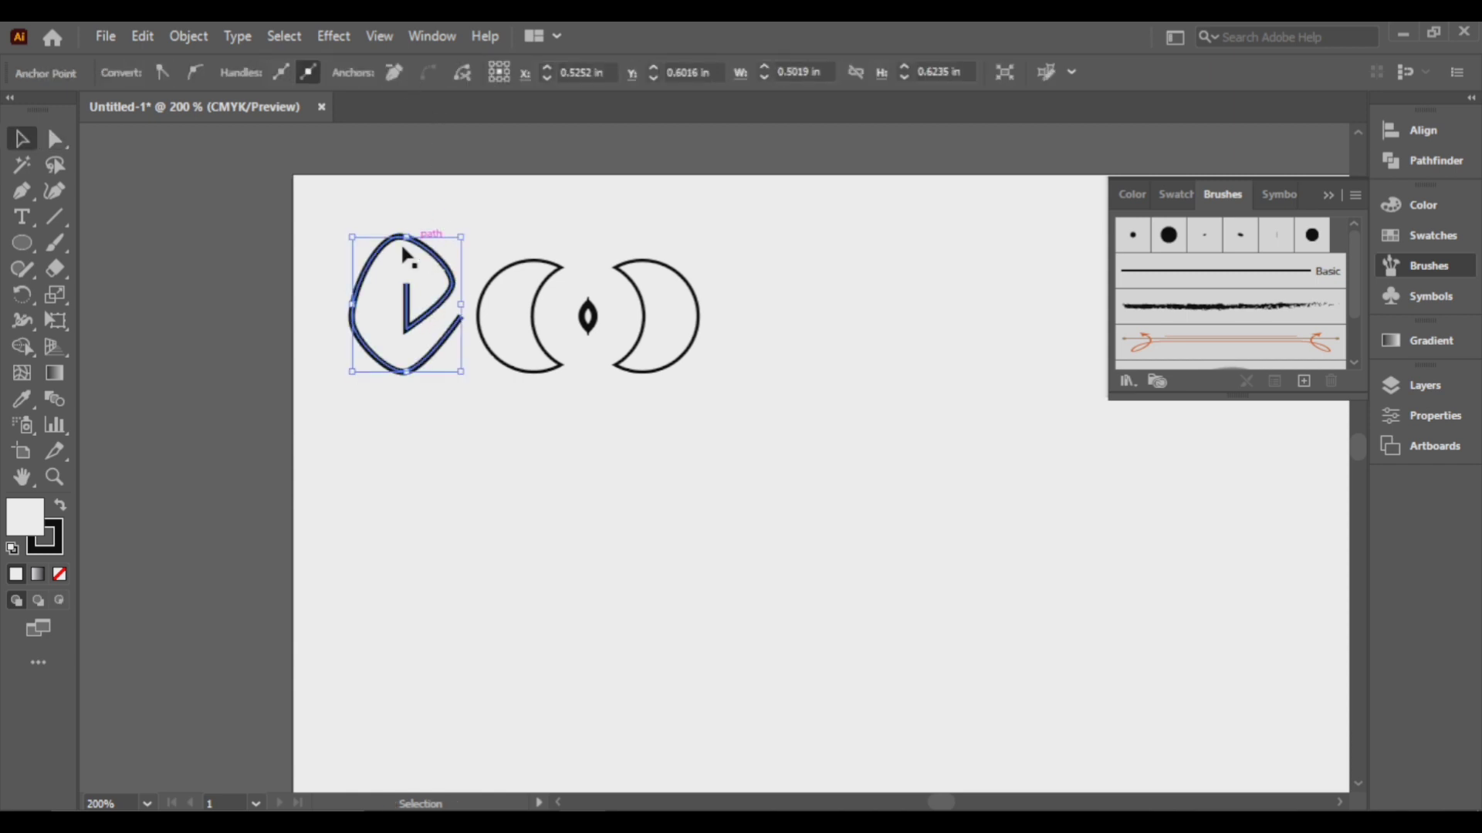
click(50, 139)
click(21, 141)
click(501, 225)
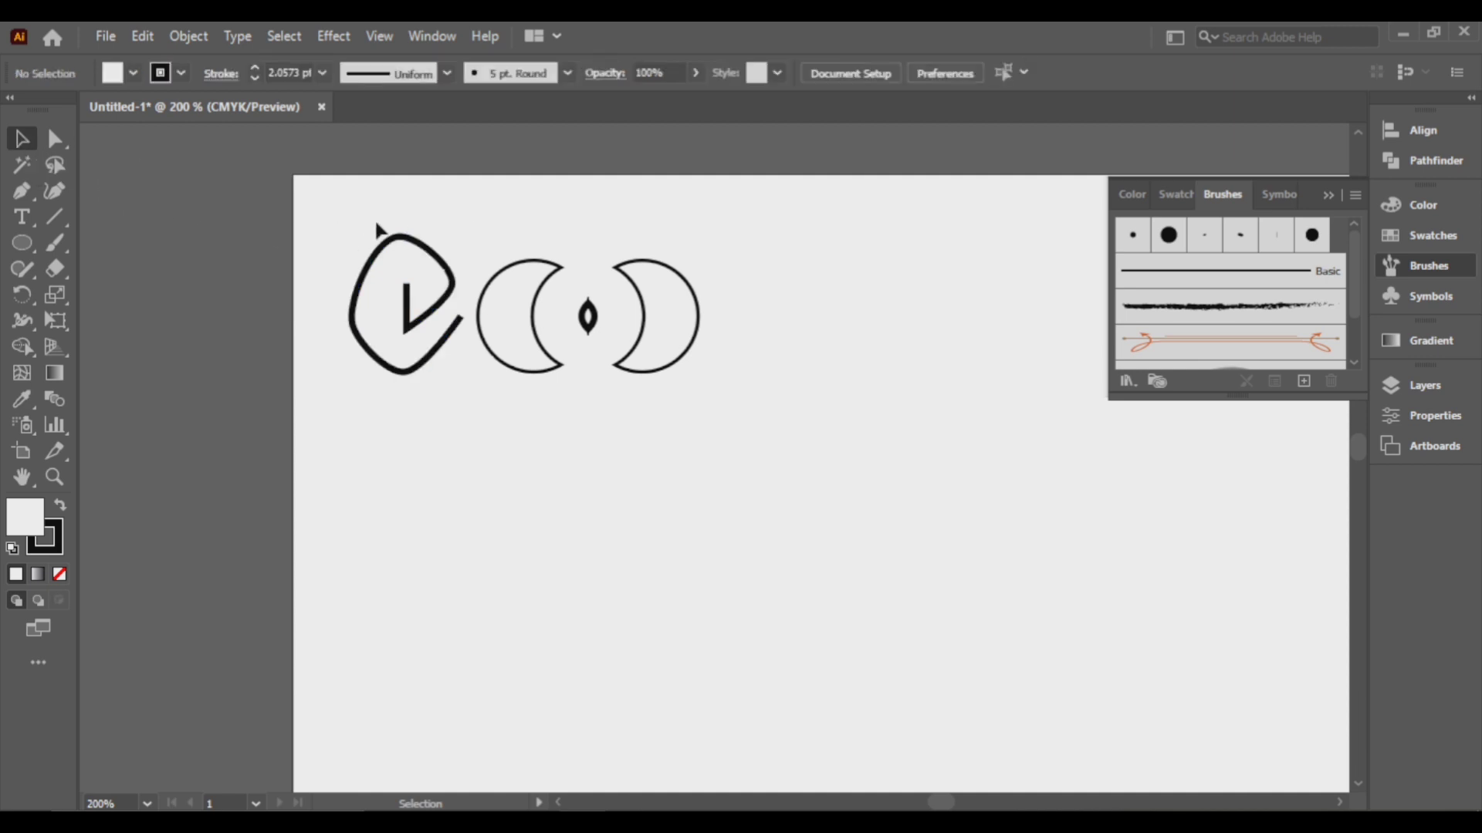
Step: Give the spiral path a width profile tapered at both ends and set its stroke to 3 pt
click(396, 246)
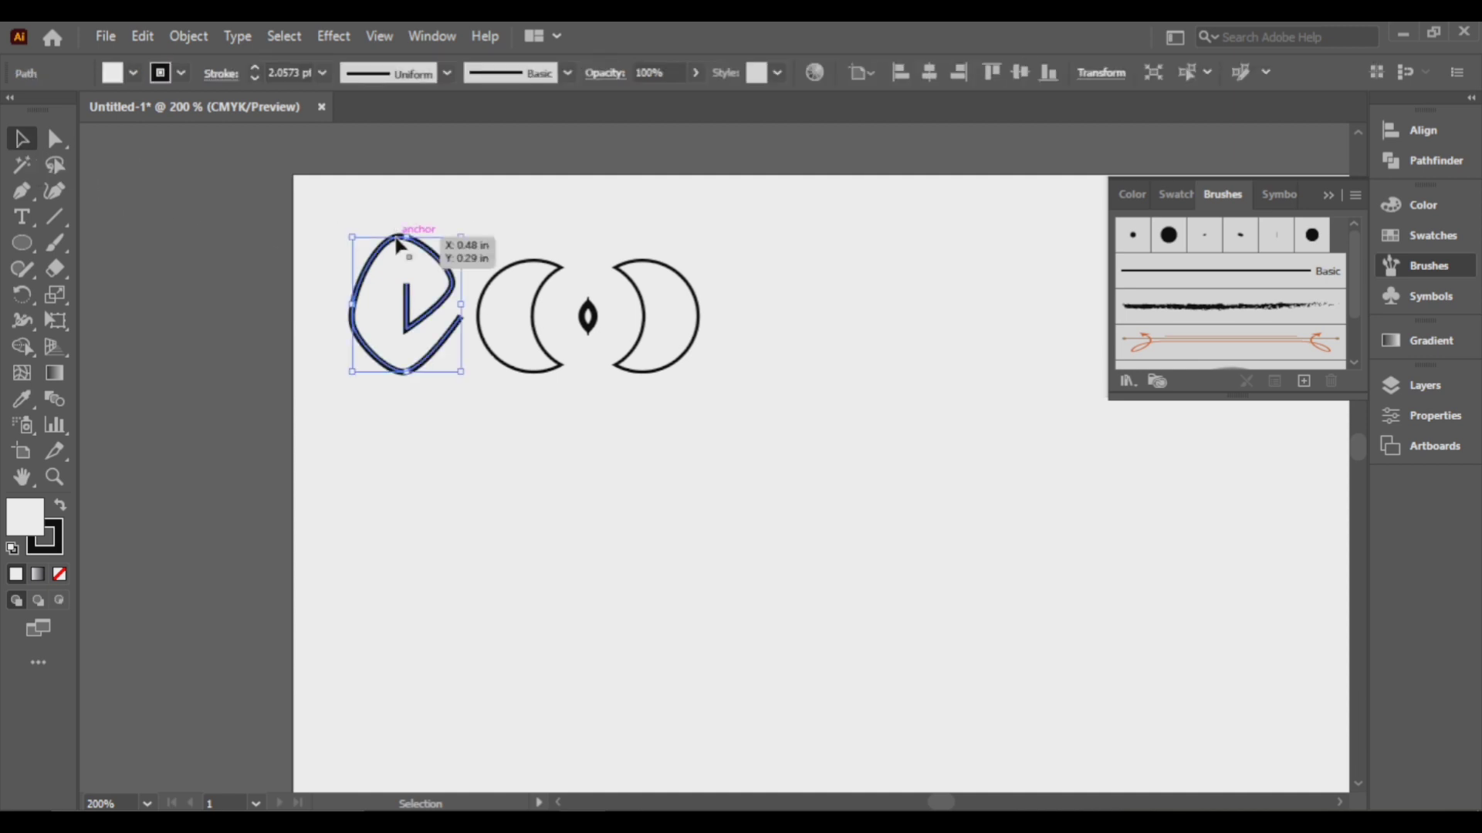
click(506, 77)
click(419, 79)
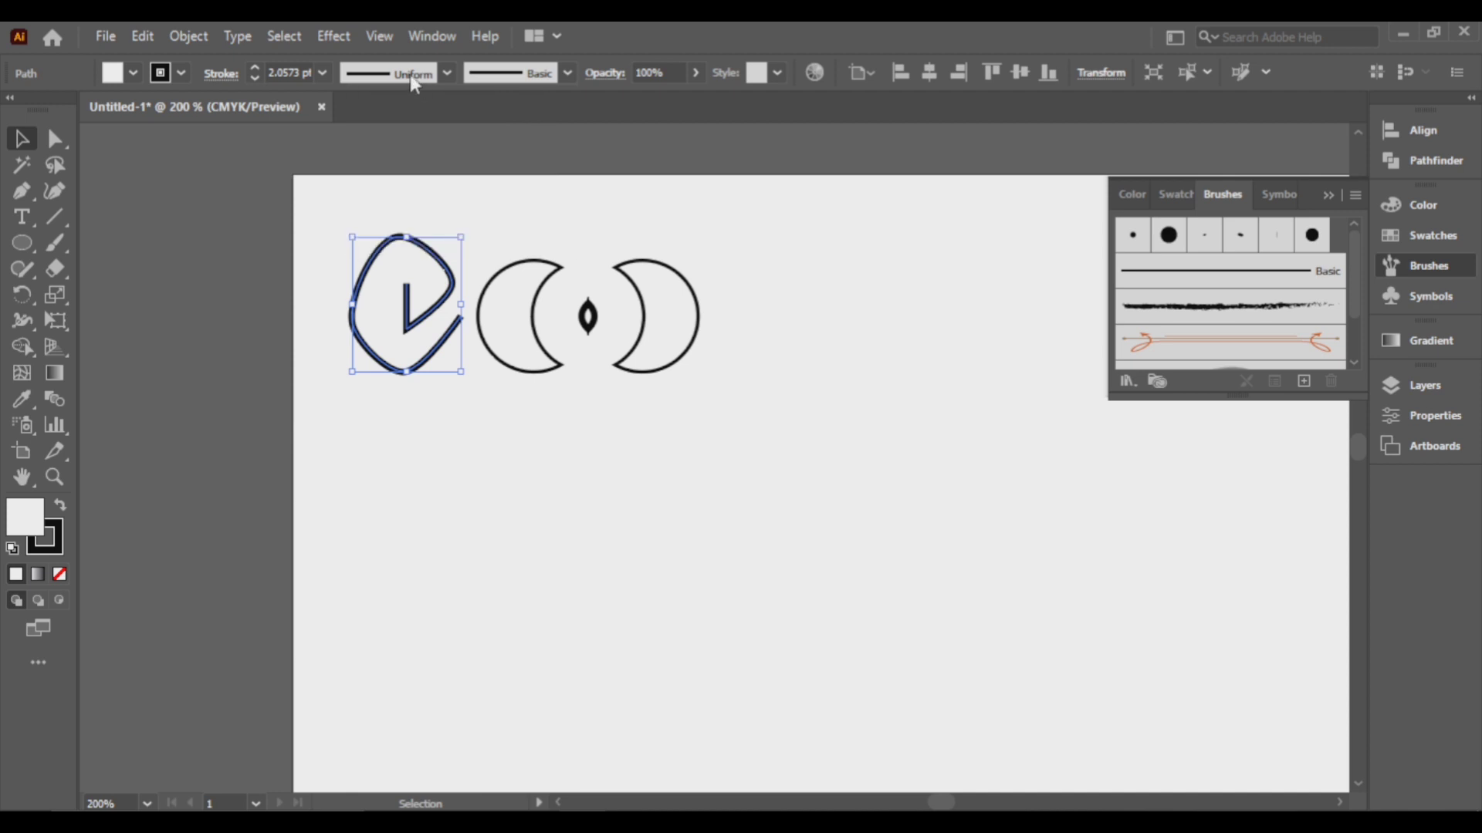
click(409, 74)
click(400, 77)
click(387, 77)
click(395, 160)
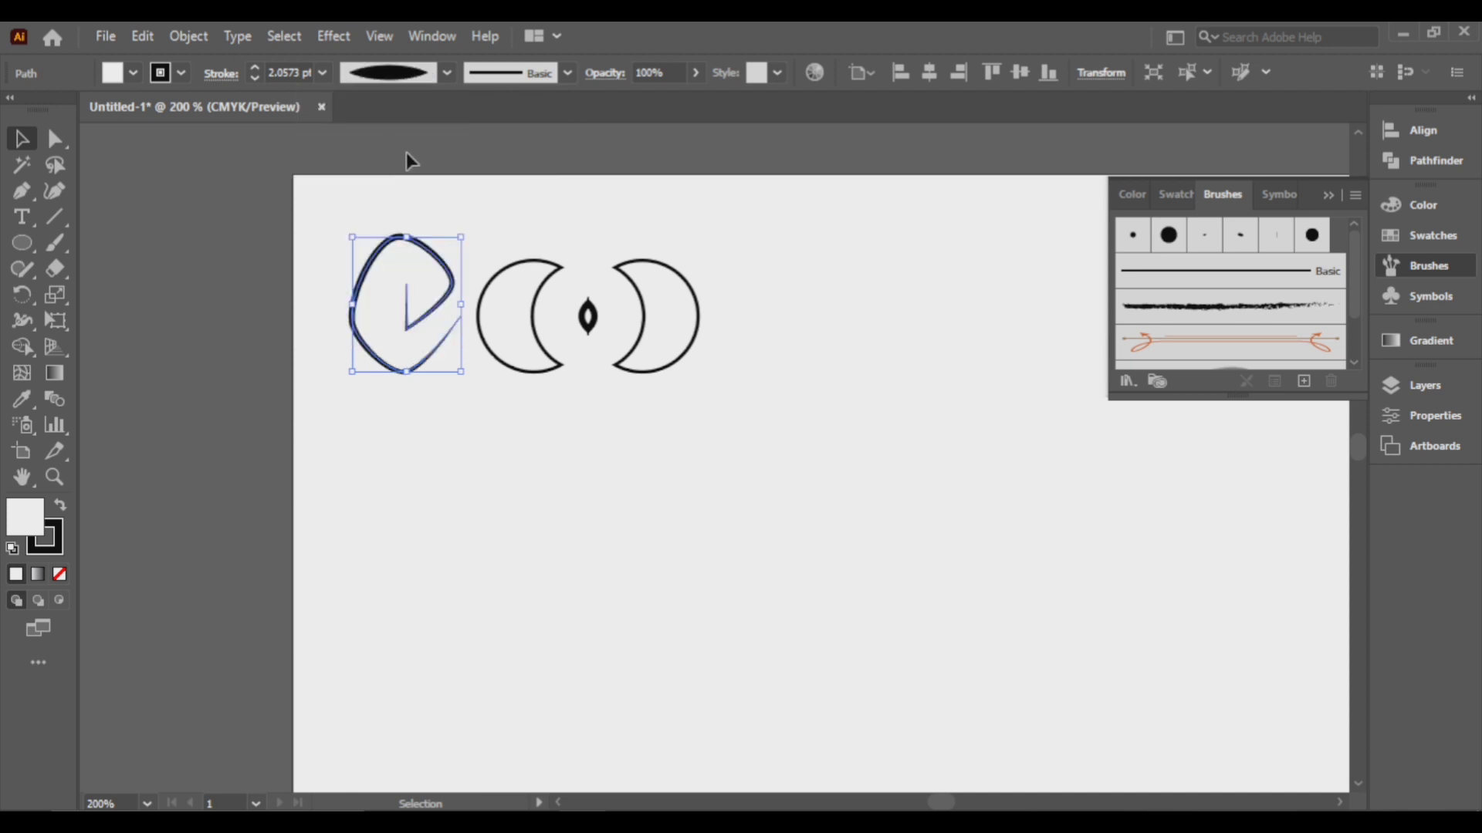
click(255, 66)
click(492, 203)
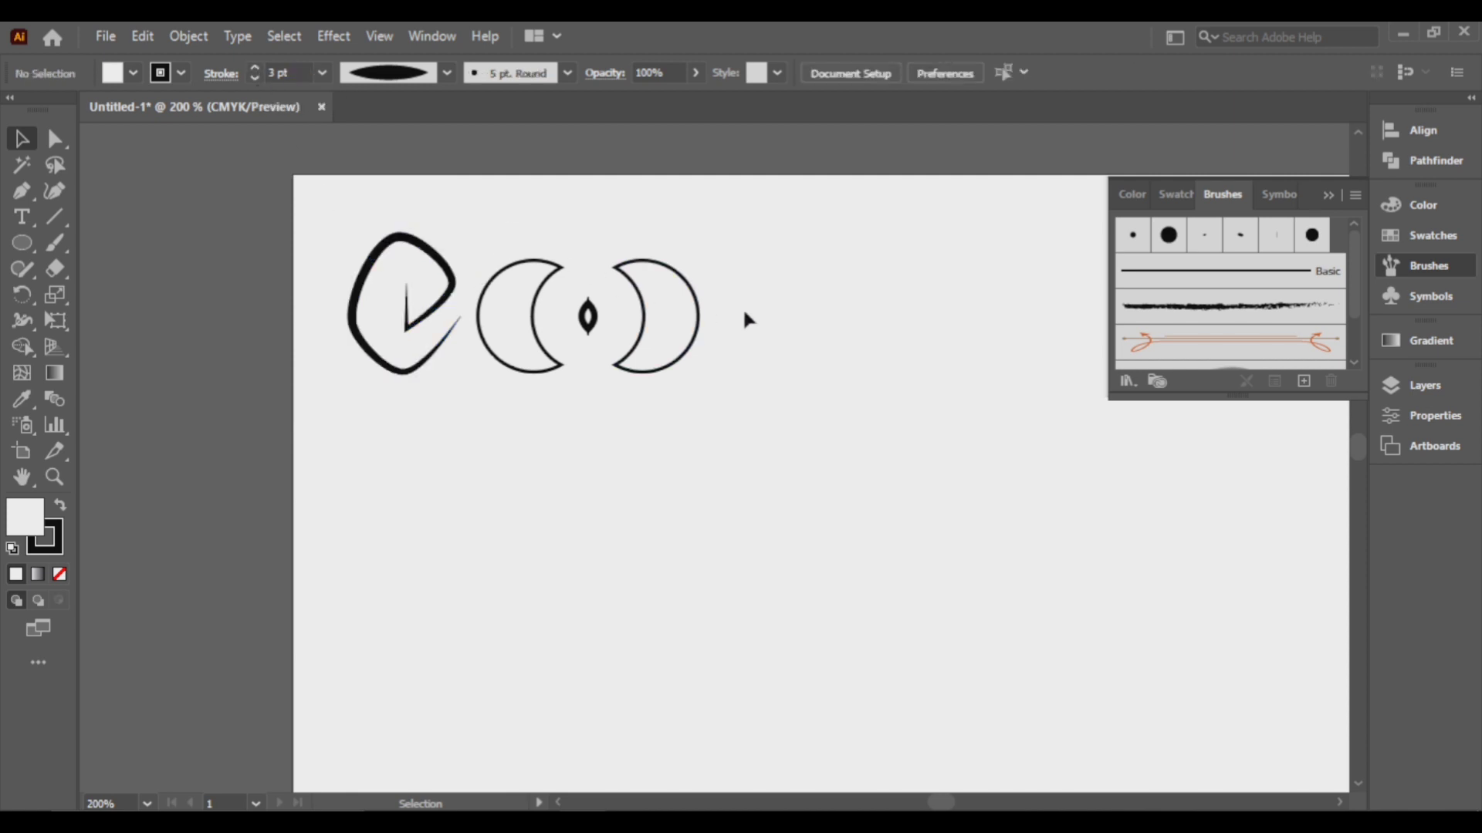
Step: Duplicate the spiral and place the copy beside the outer edge of the right crescent
scroll(742, 307, right, 2)
click(380, 246)
drag(381, 245, 752, 288)
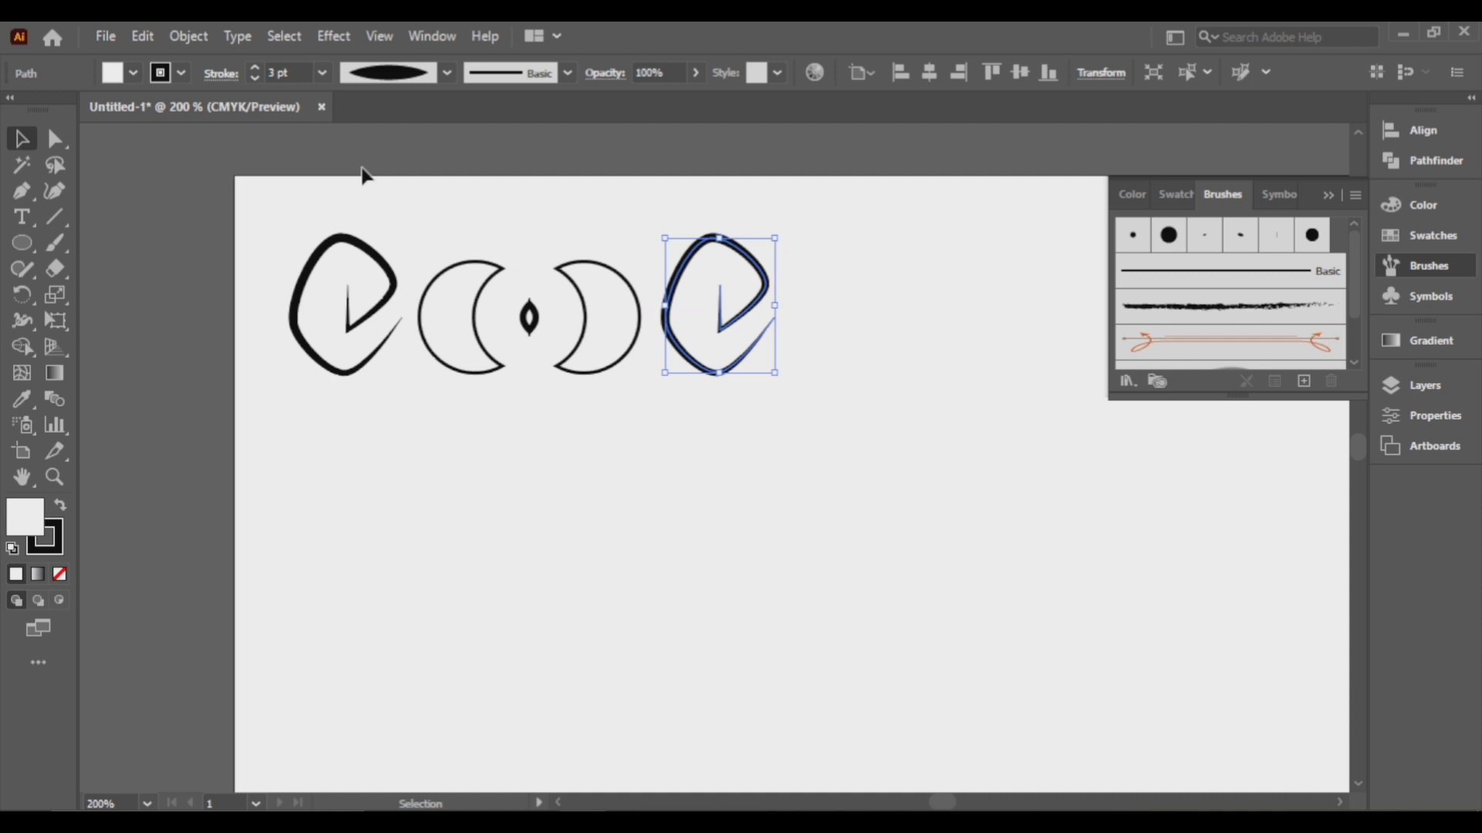
Step: Set the fill of both spirals to None, keeping the original spiral in place beside the left crescent
shift+click(395, 269)
click(133, 72)
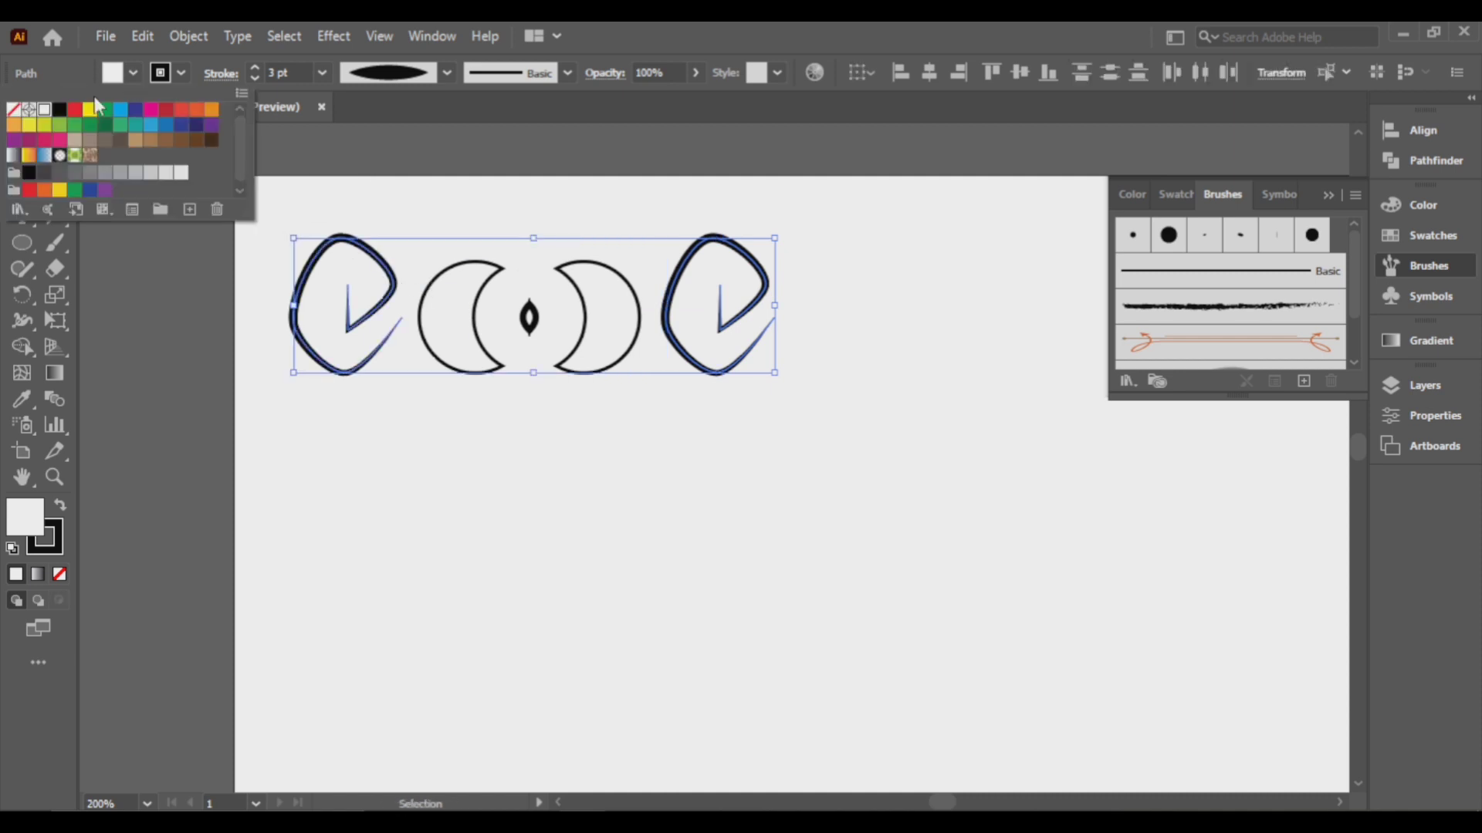
click(21, 110)
click(461, 224)
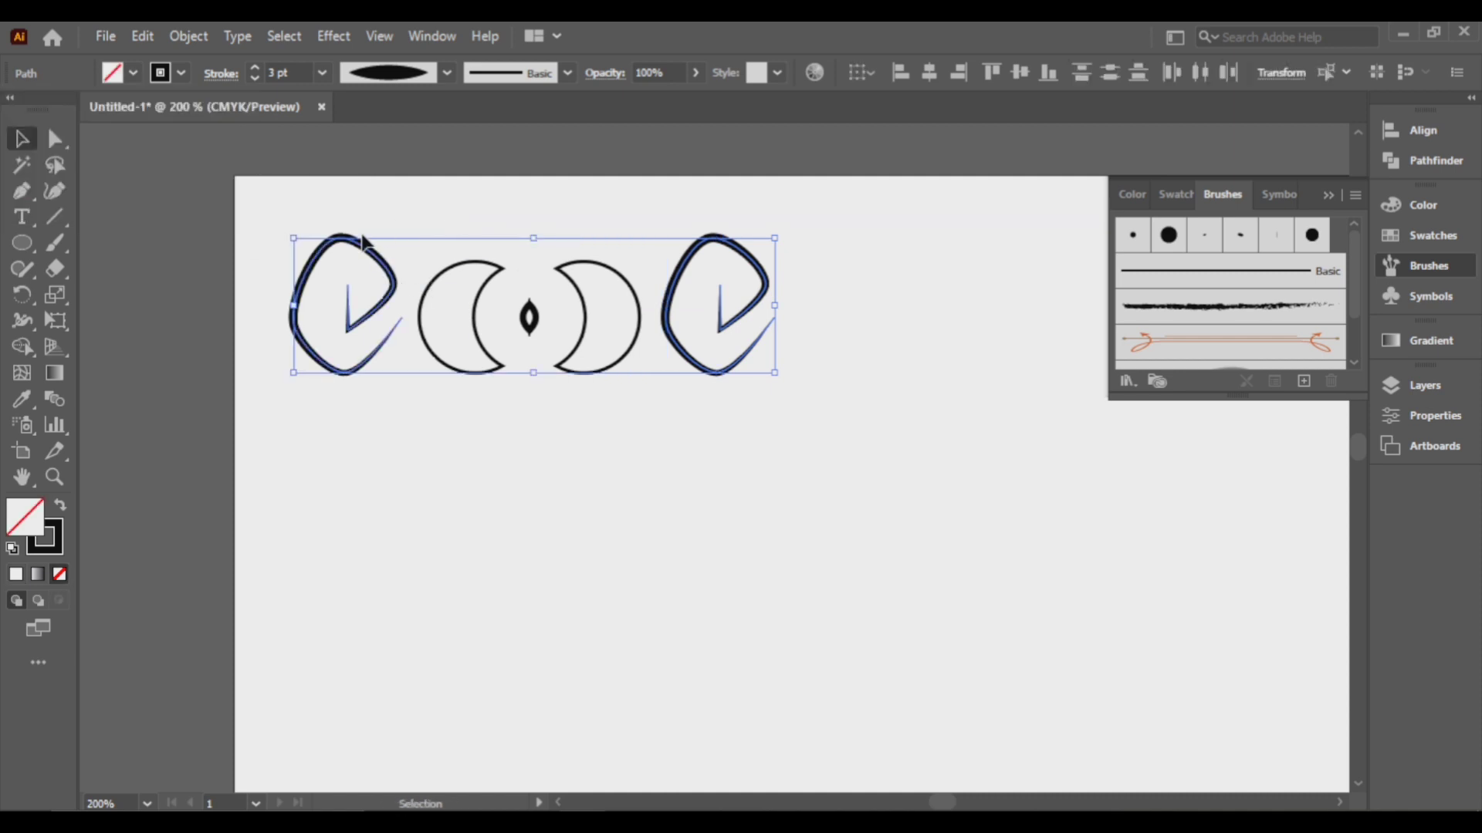
click(370, 218)
drag(354, 242, 440, 253)
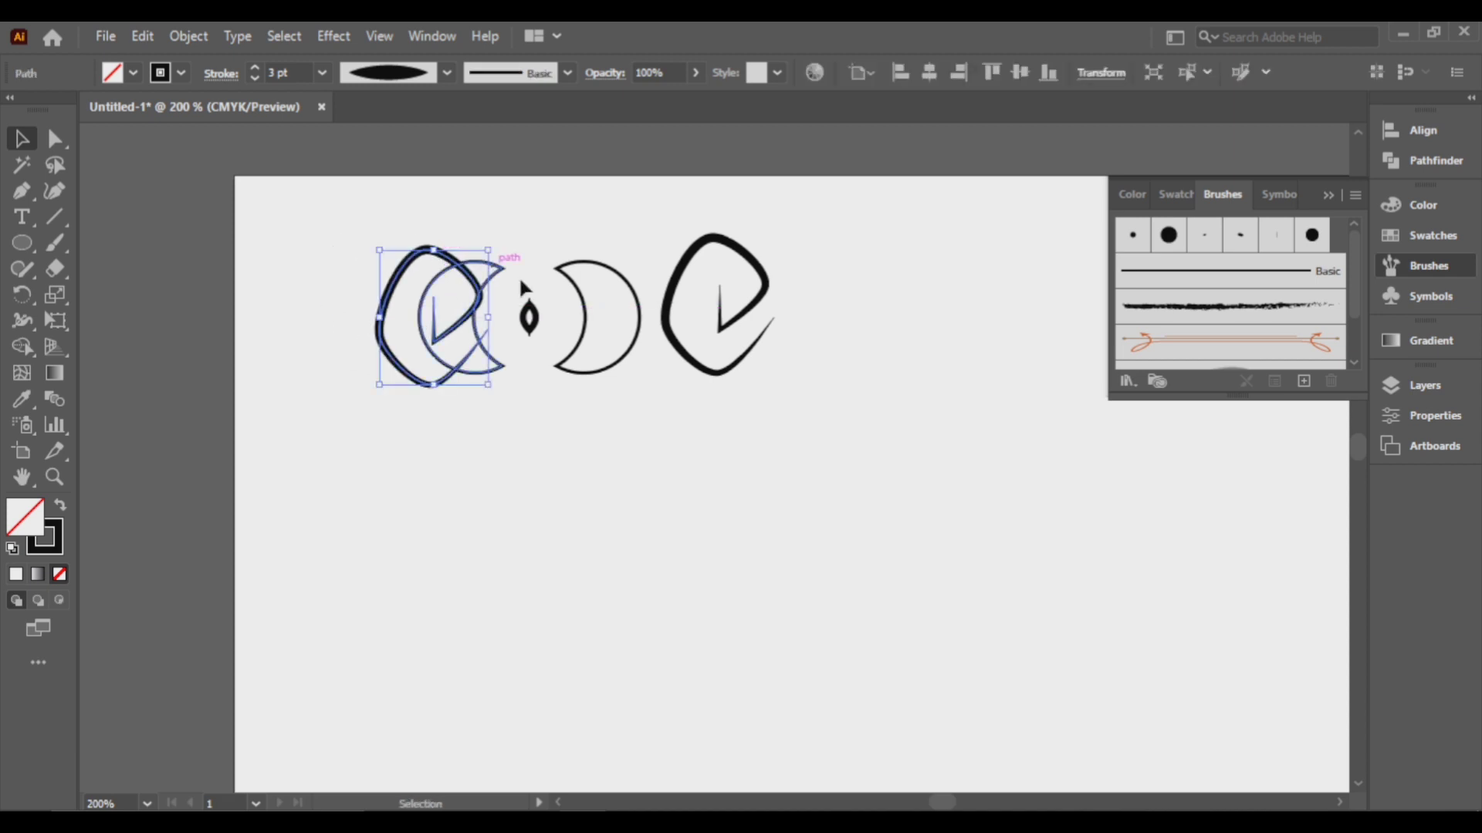
key(ctrl+z)
Step: Set the fill of both crescents and the central pointed oval to None
click(472, 298)
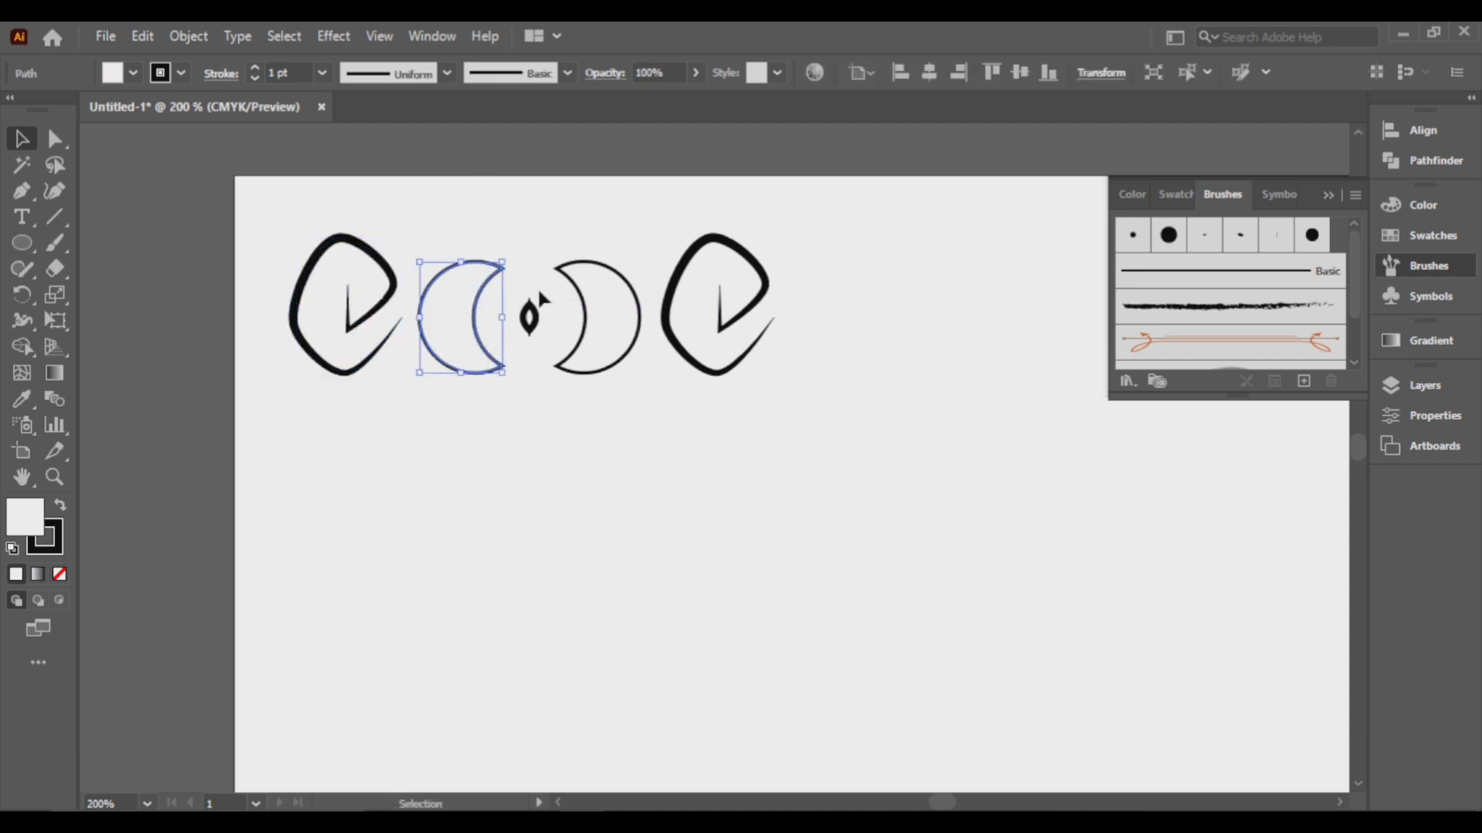
shift+click(530, 317)
shift+click(614, 312)
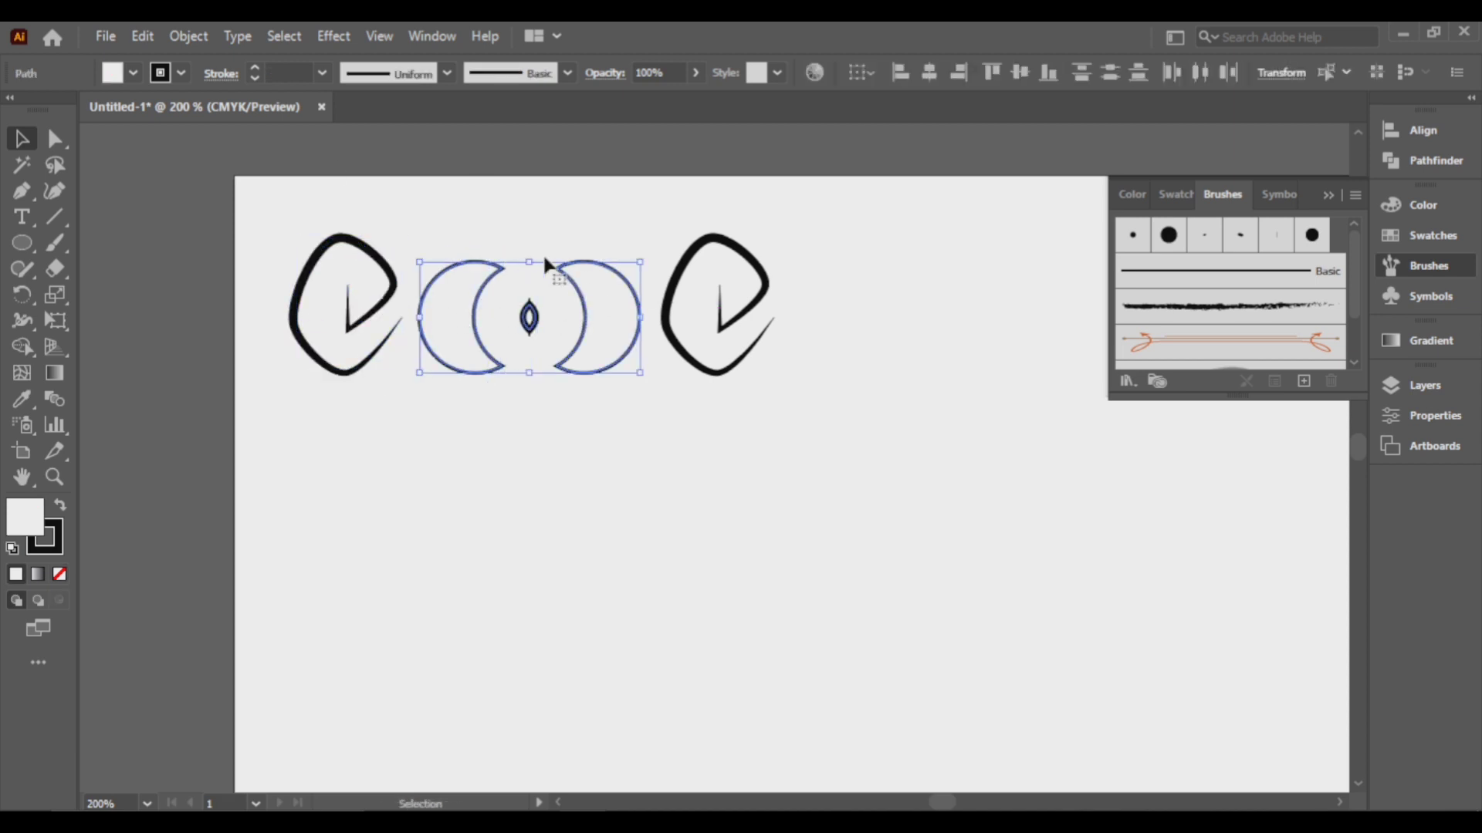
click(121, 72)
click(12, 110)
Step: Try swapping the fill and stroke of the piece at the central oval and reducing its stroke to 0 pt
click(530, 318)
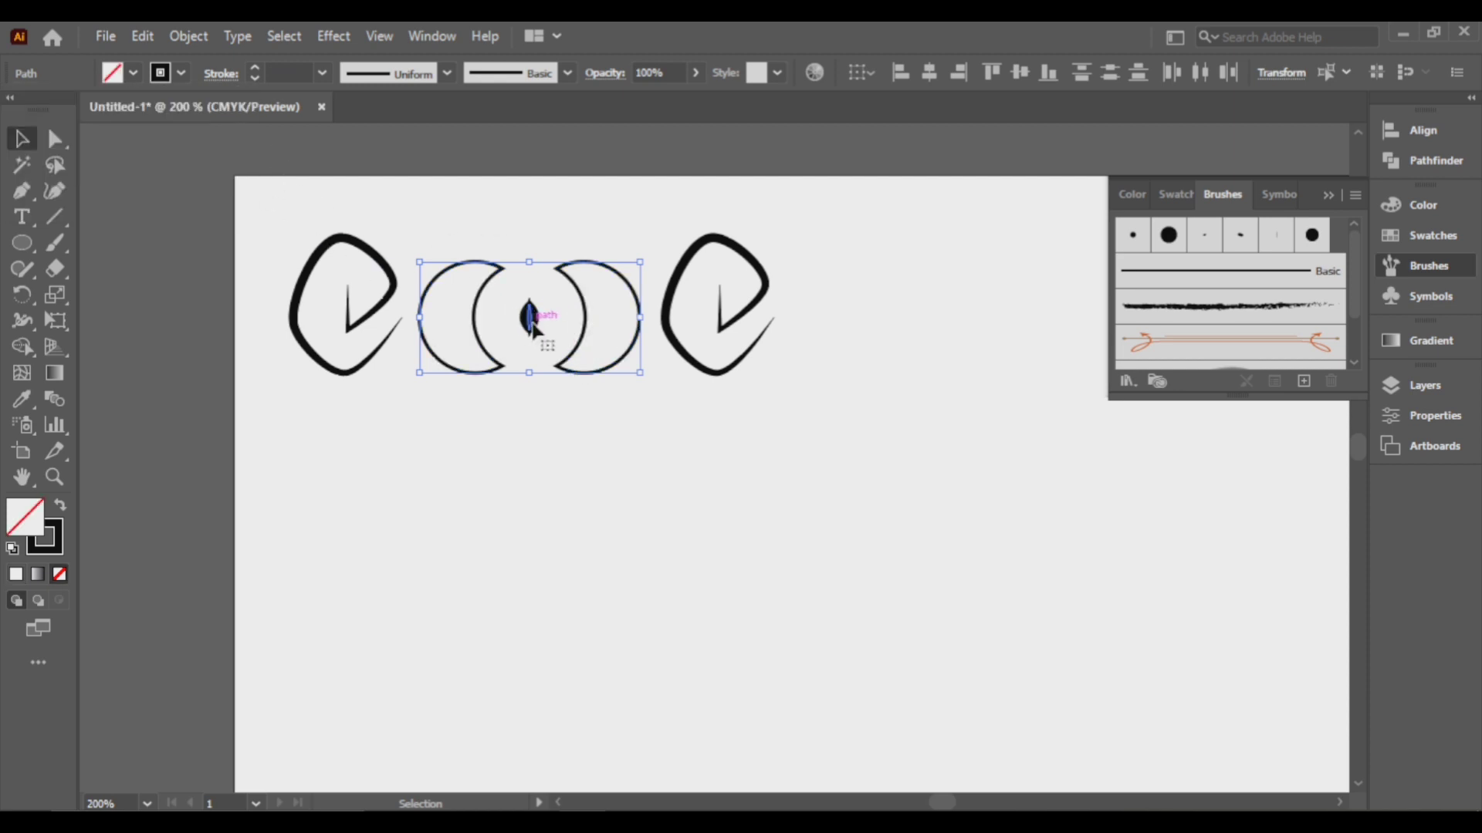
key(shift+x)
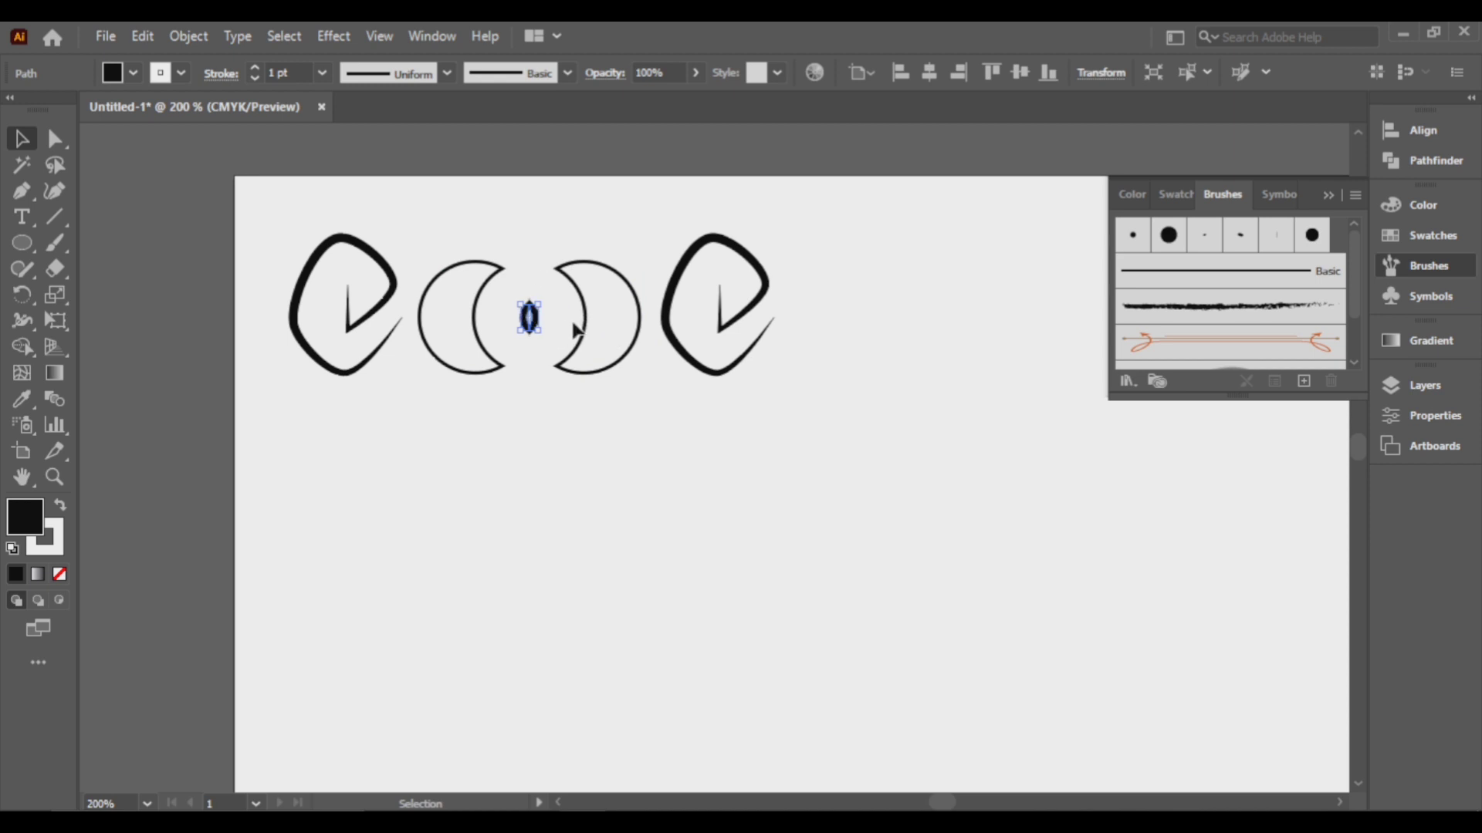
key(shift+x)
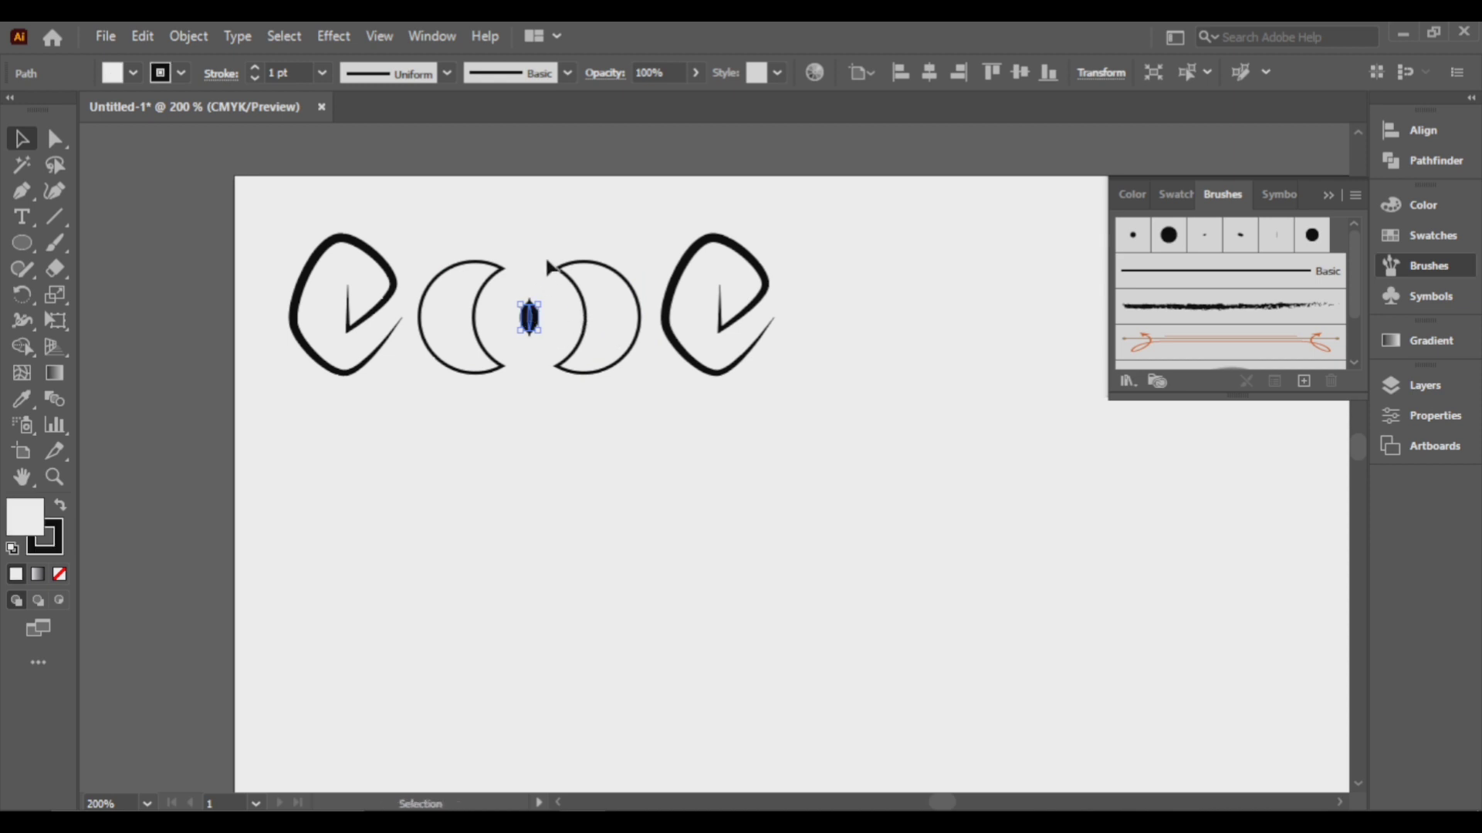
click(256, 77)
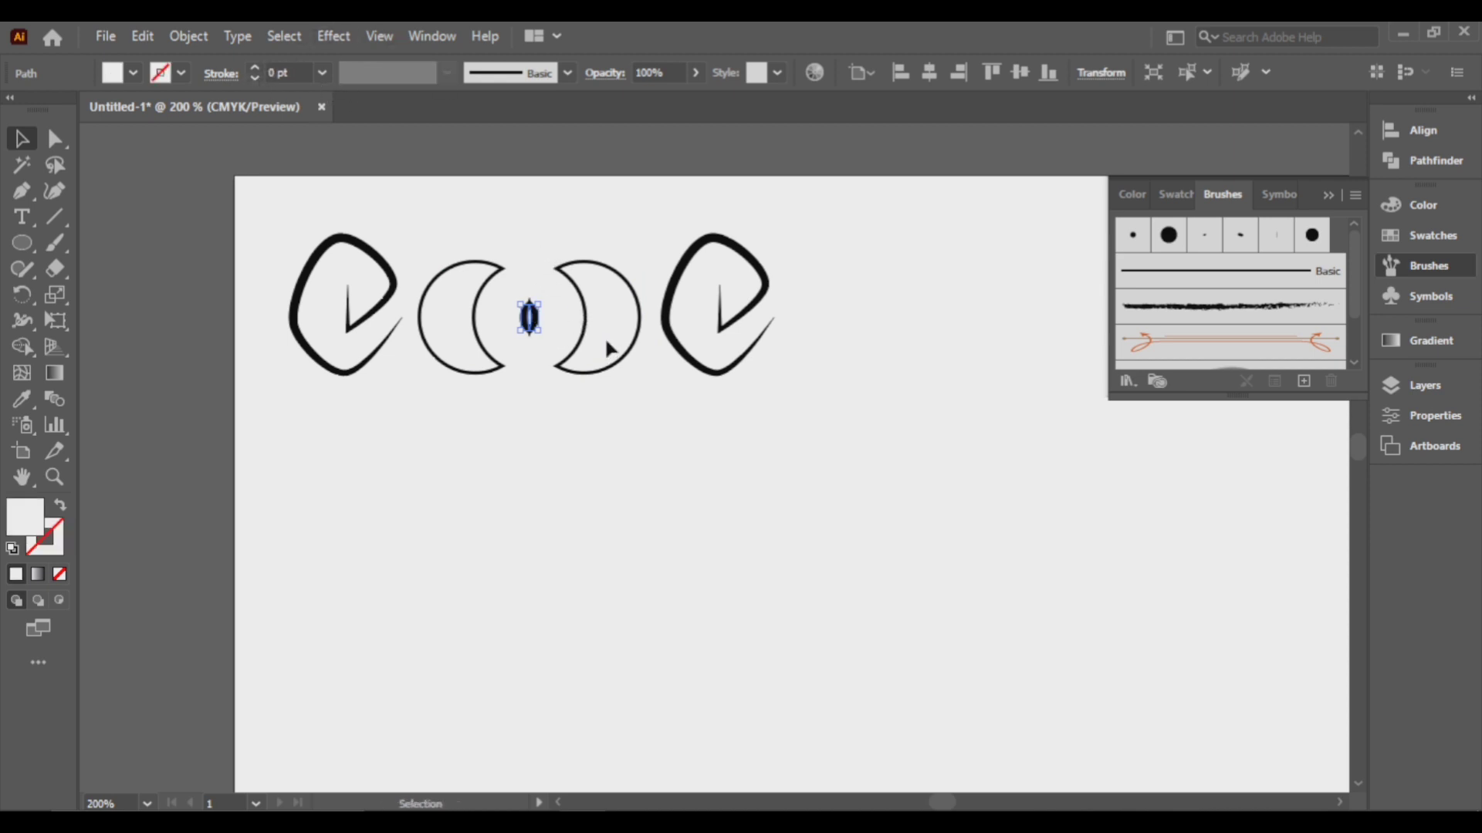
Step: Move the central oval aside, delete the leftover pieces beneath it, and return the oval to the middle of the crescents
scroll(552, 326, up, 3)
drag(494, 307, 543, 322)
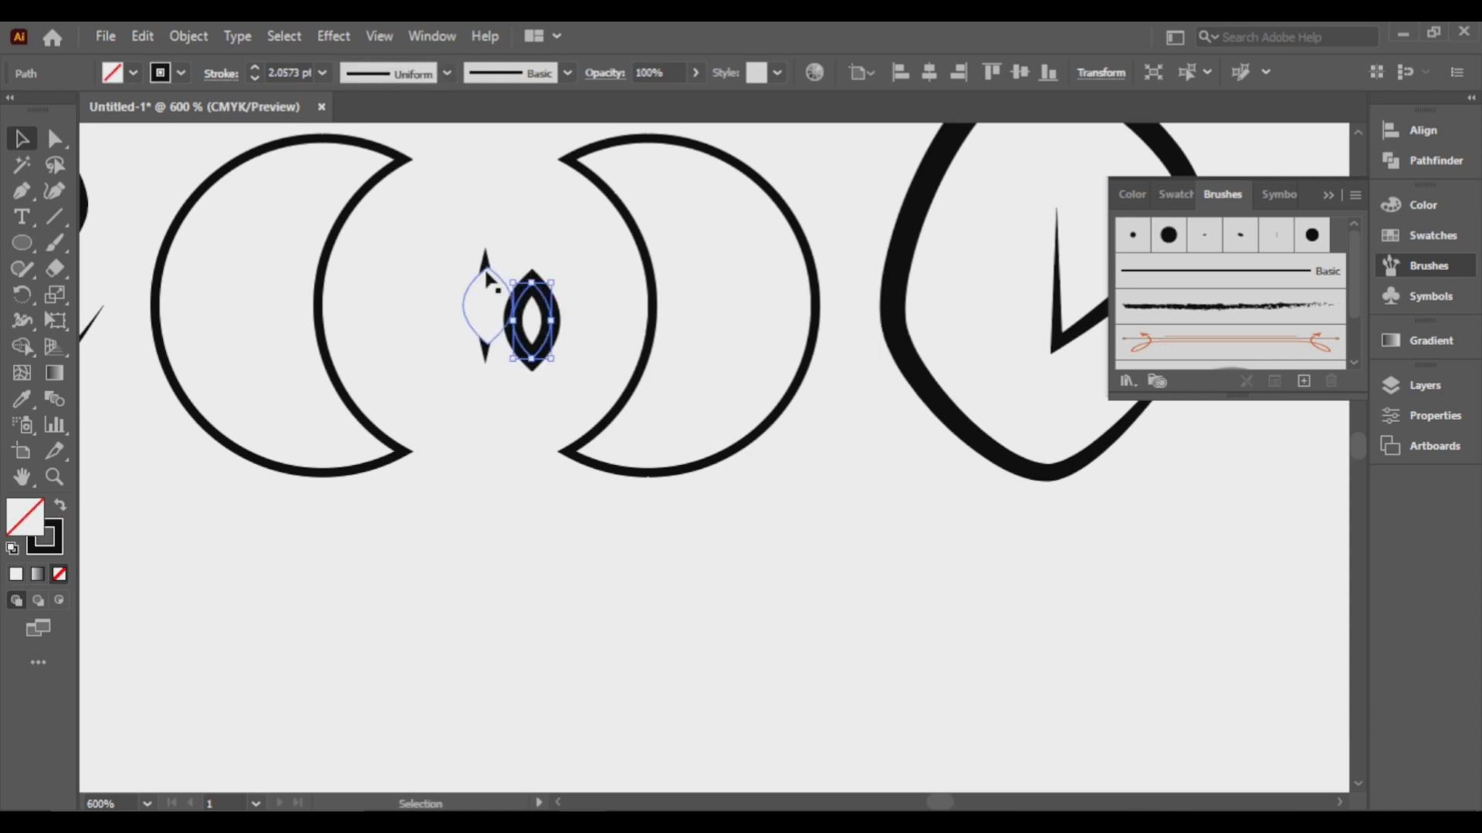
click(485, 275)
key(Delete)
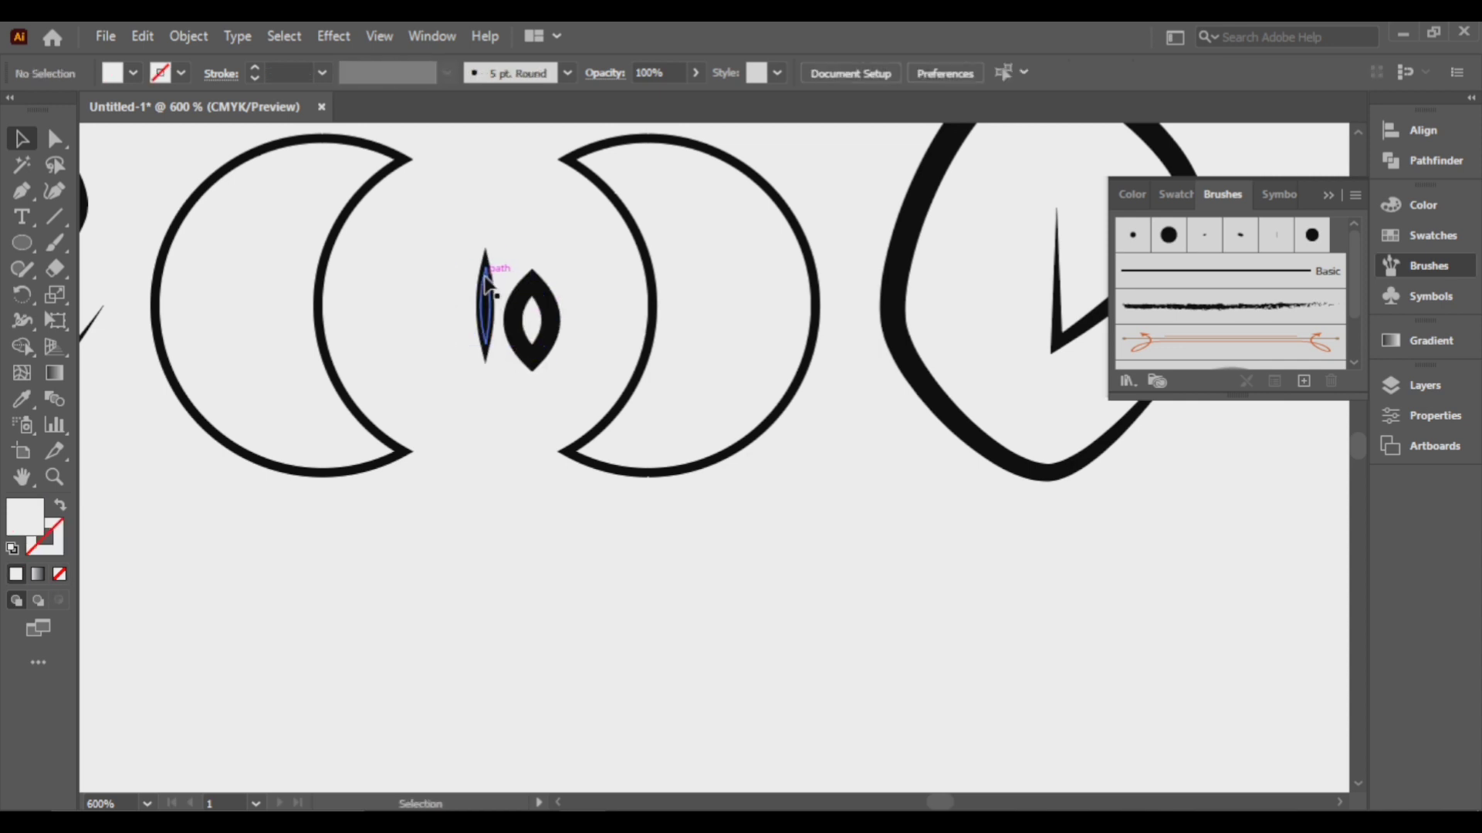
click(487, 285)
key(Delete)
drag(549, 310, 503, 308)
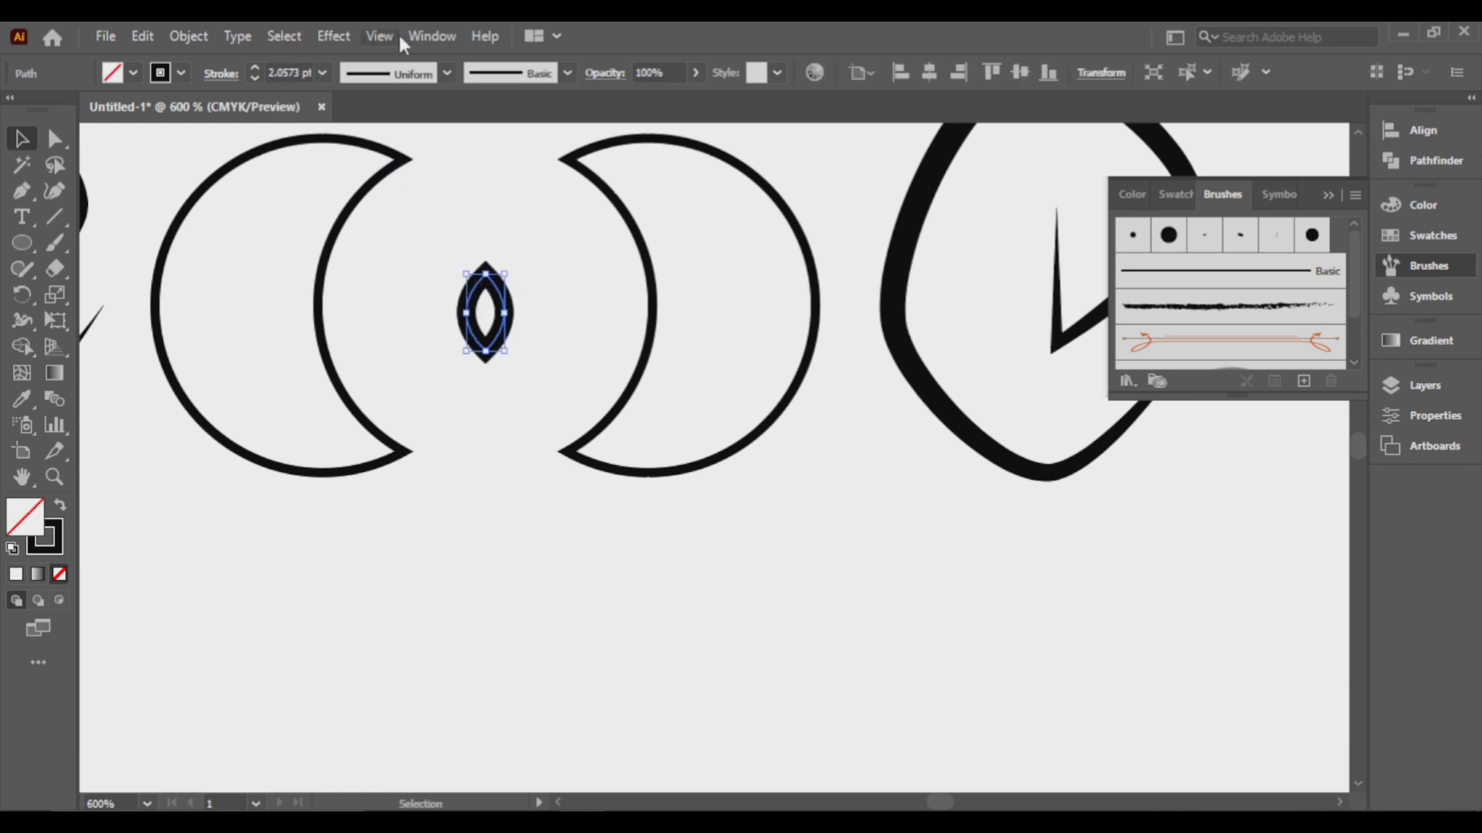
Step: Set the central oval's stroke to 0.75 pt and give it the width profile tapered at both ends
click(255, 78)
click(255, 78)
click(255, 78)
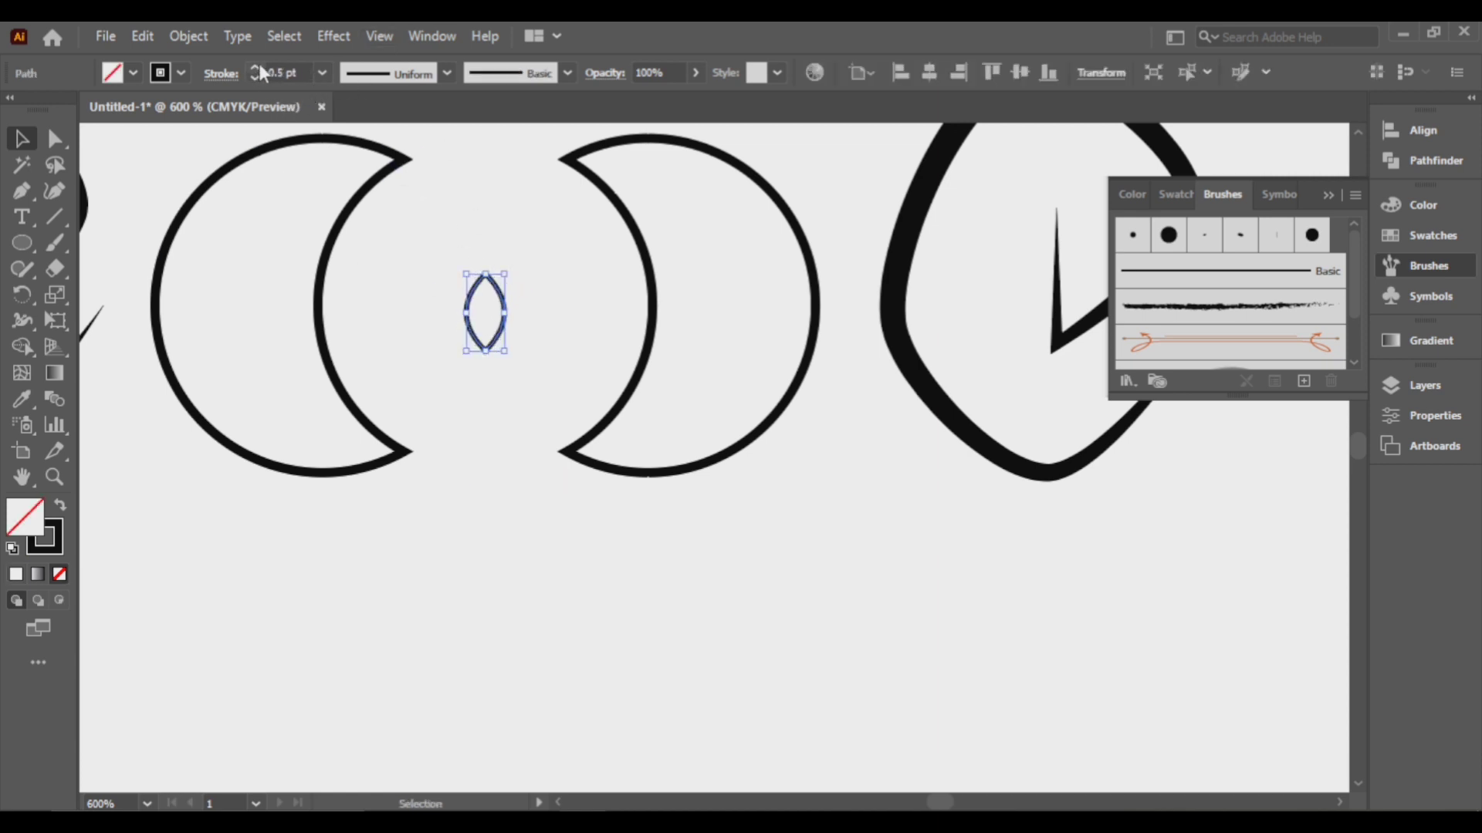
click(257, 68)
click(446, 73)
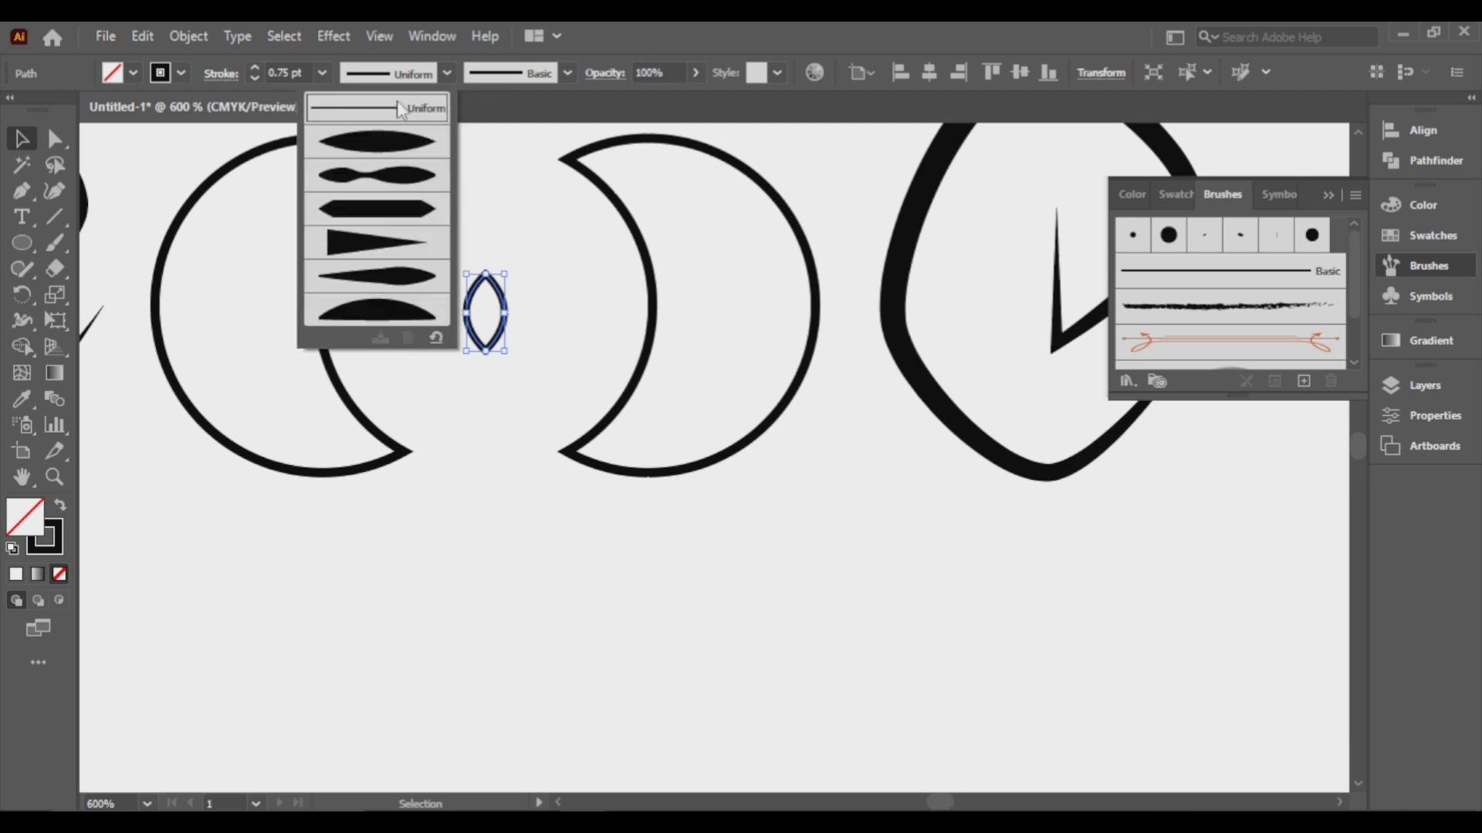
click(397, 164)
click(533, 271)
Step: Reflect the spiral beside the outer side of the second crescent across the vertical axis so it mirrors the first spiral
scroll(569, 377, down, 4)
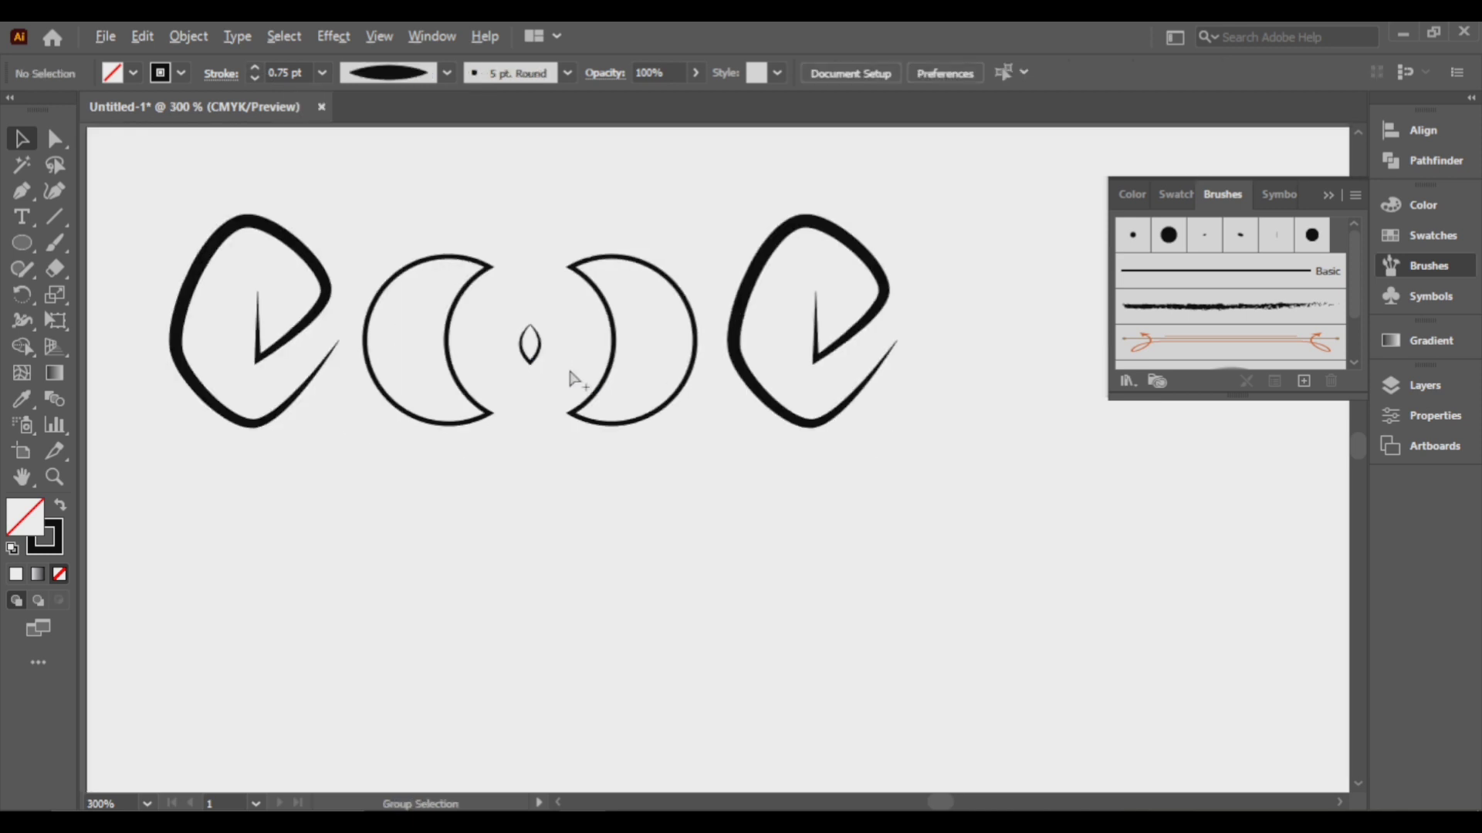
click(665, 313)
right_click(669, 307)
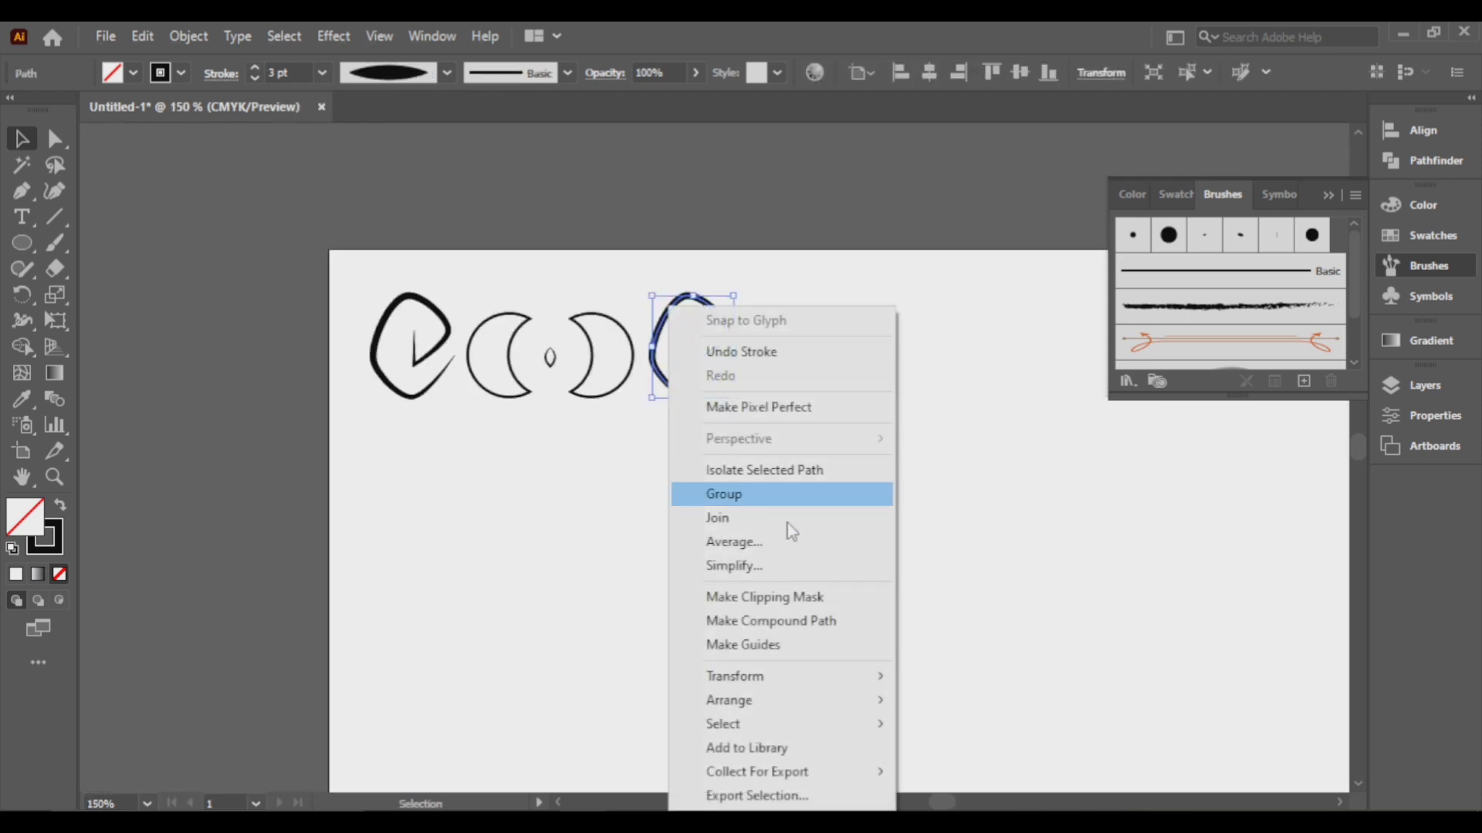
mouse_move(781, 683)
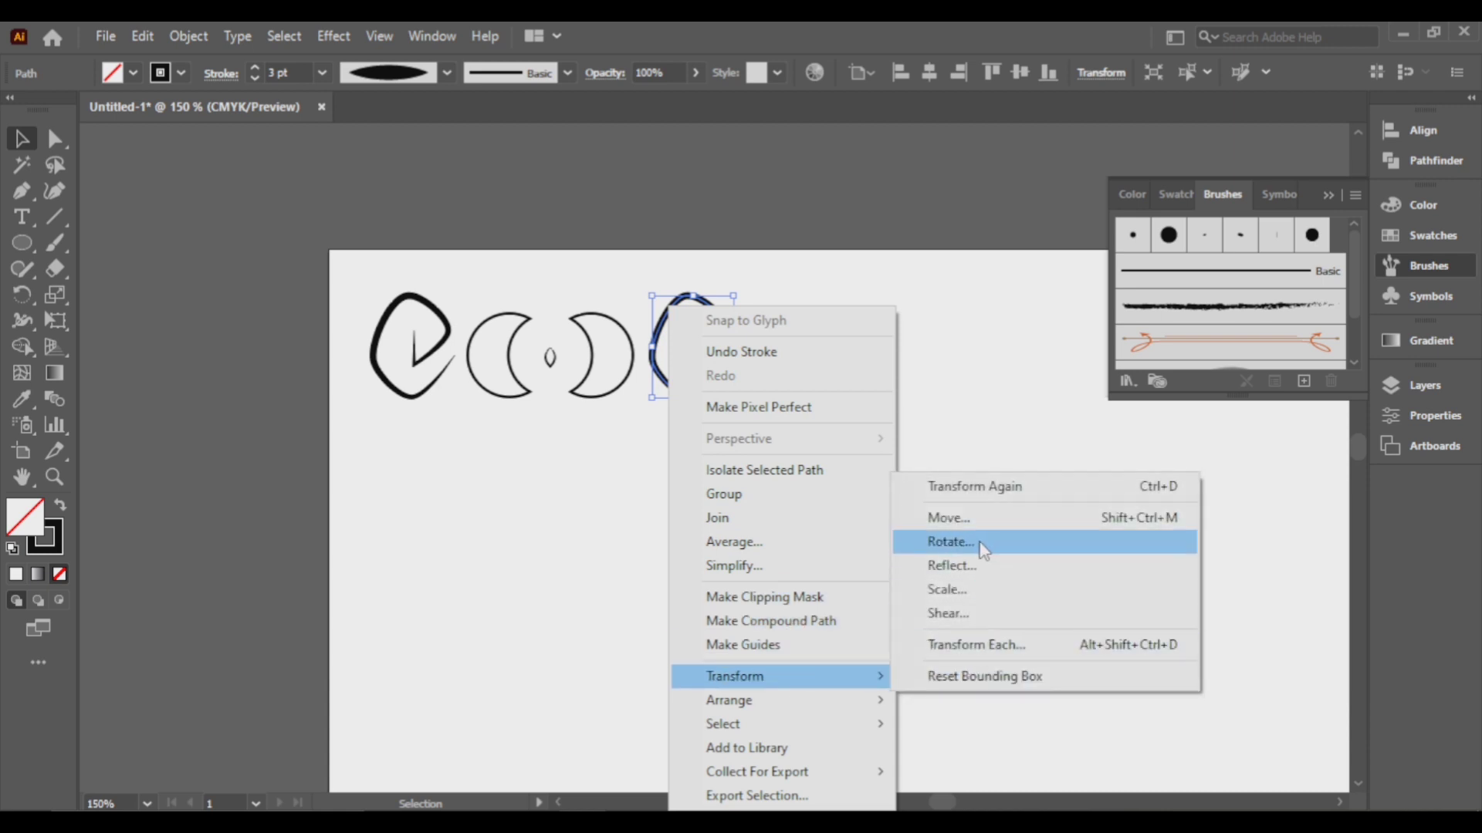
click(976, 569)
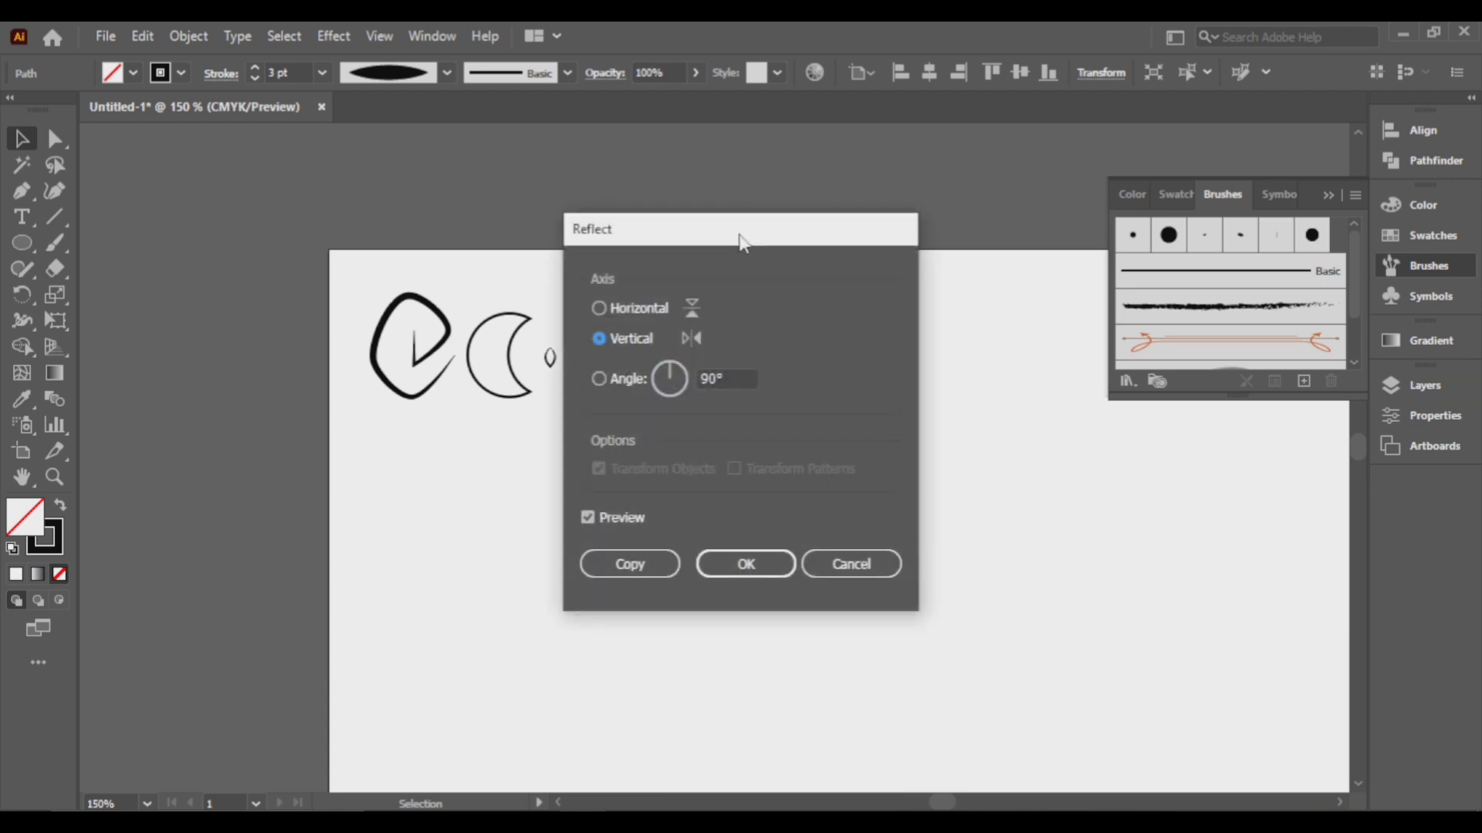
drag(741, 239, 967, 249)
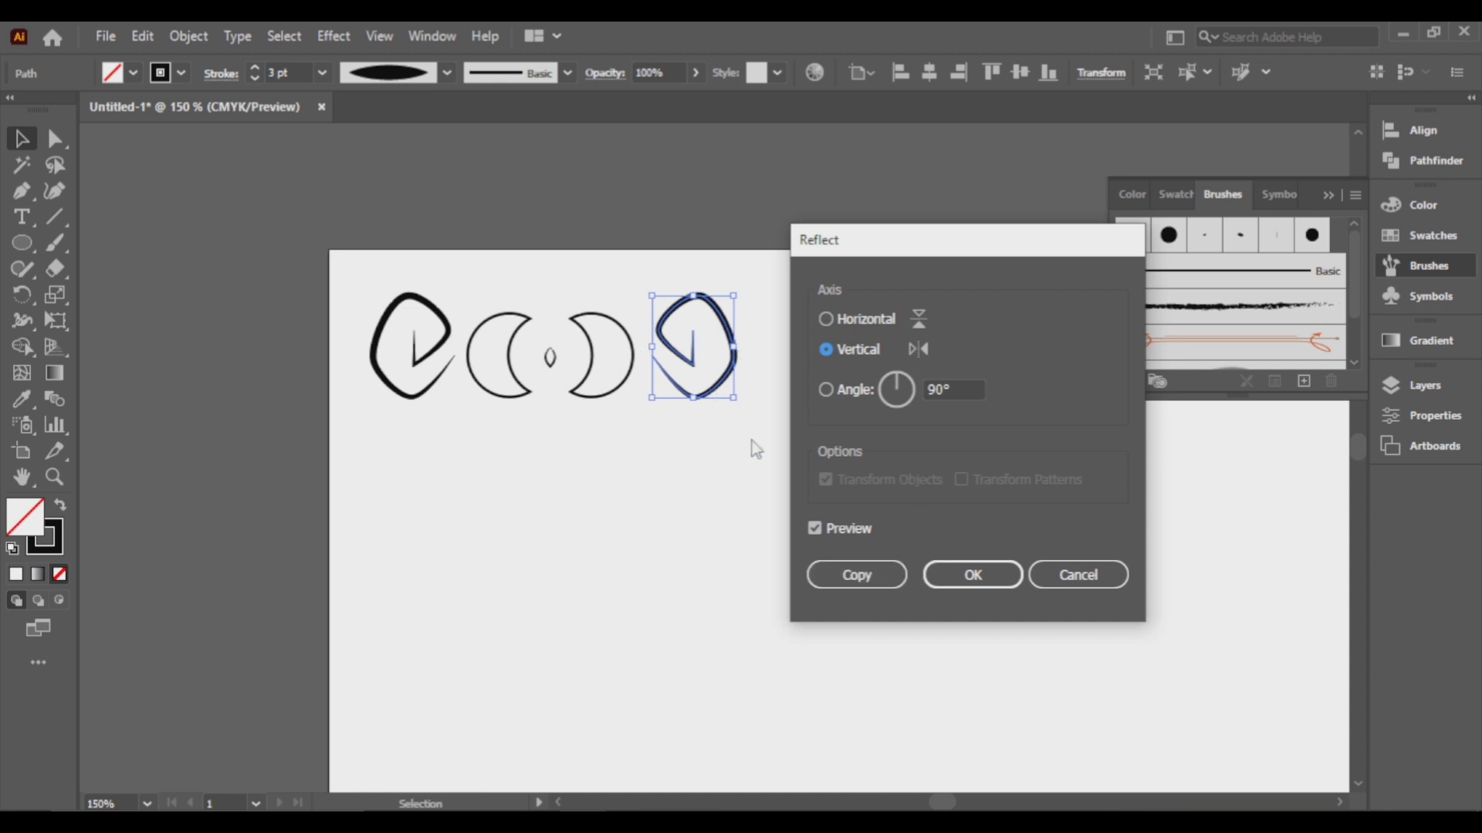
key(Return)
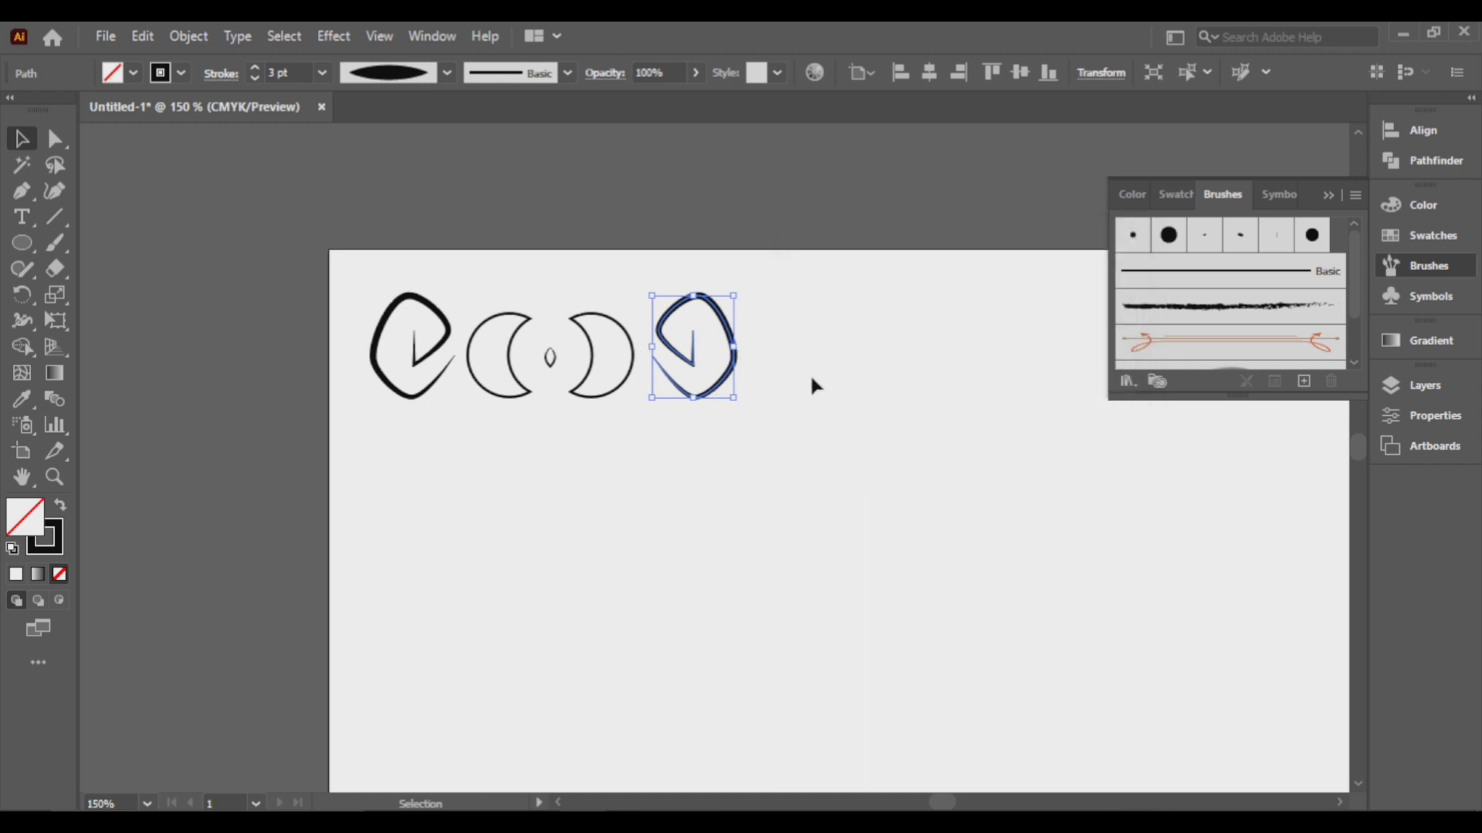
click(809, 372)
Step: Select both spirals, both crescents and the central oval, and group them into one ornament
scroll(553, 411, up, 1)
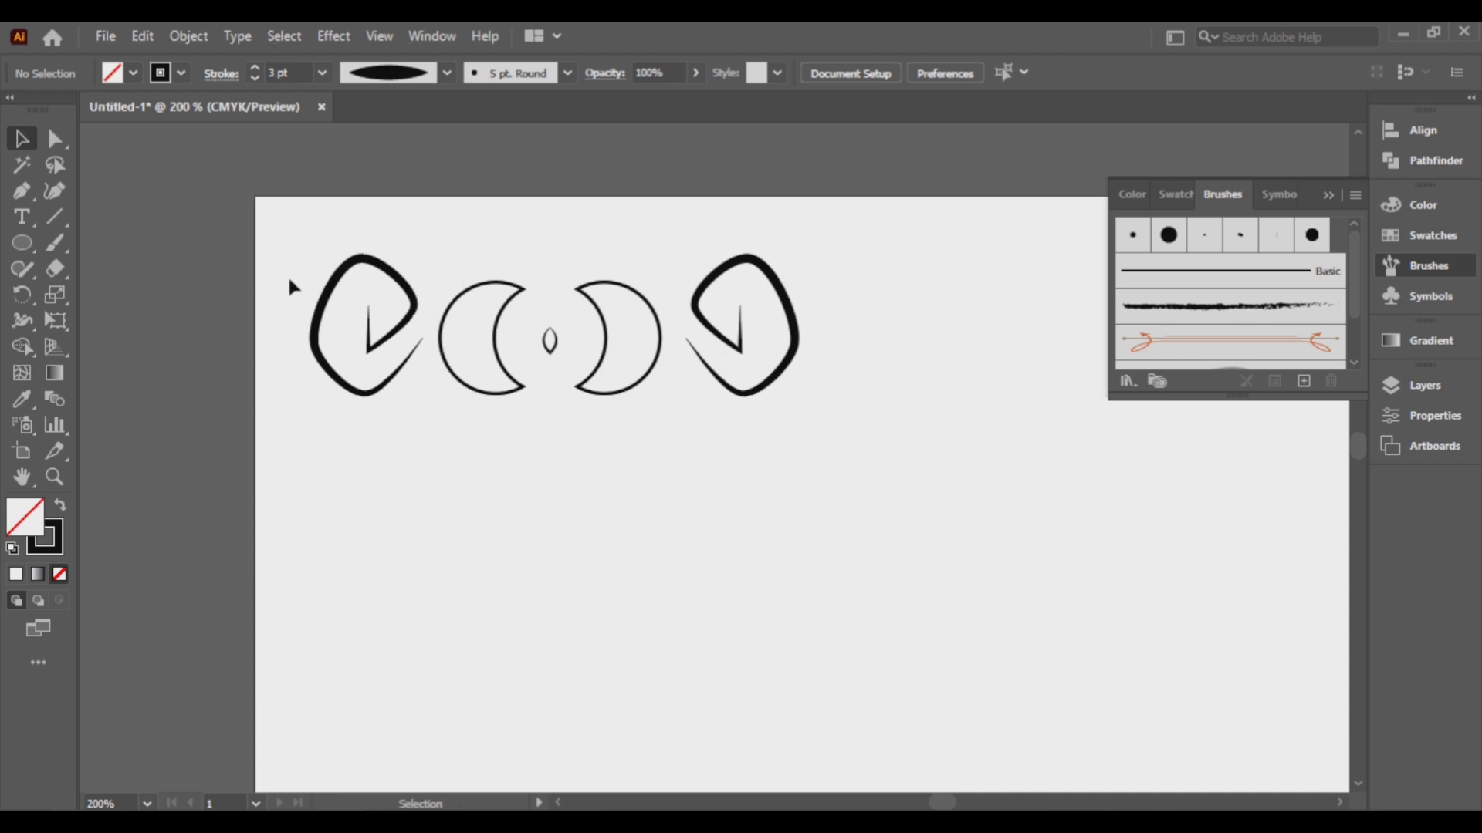
drag(641, 395, 792, 429)
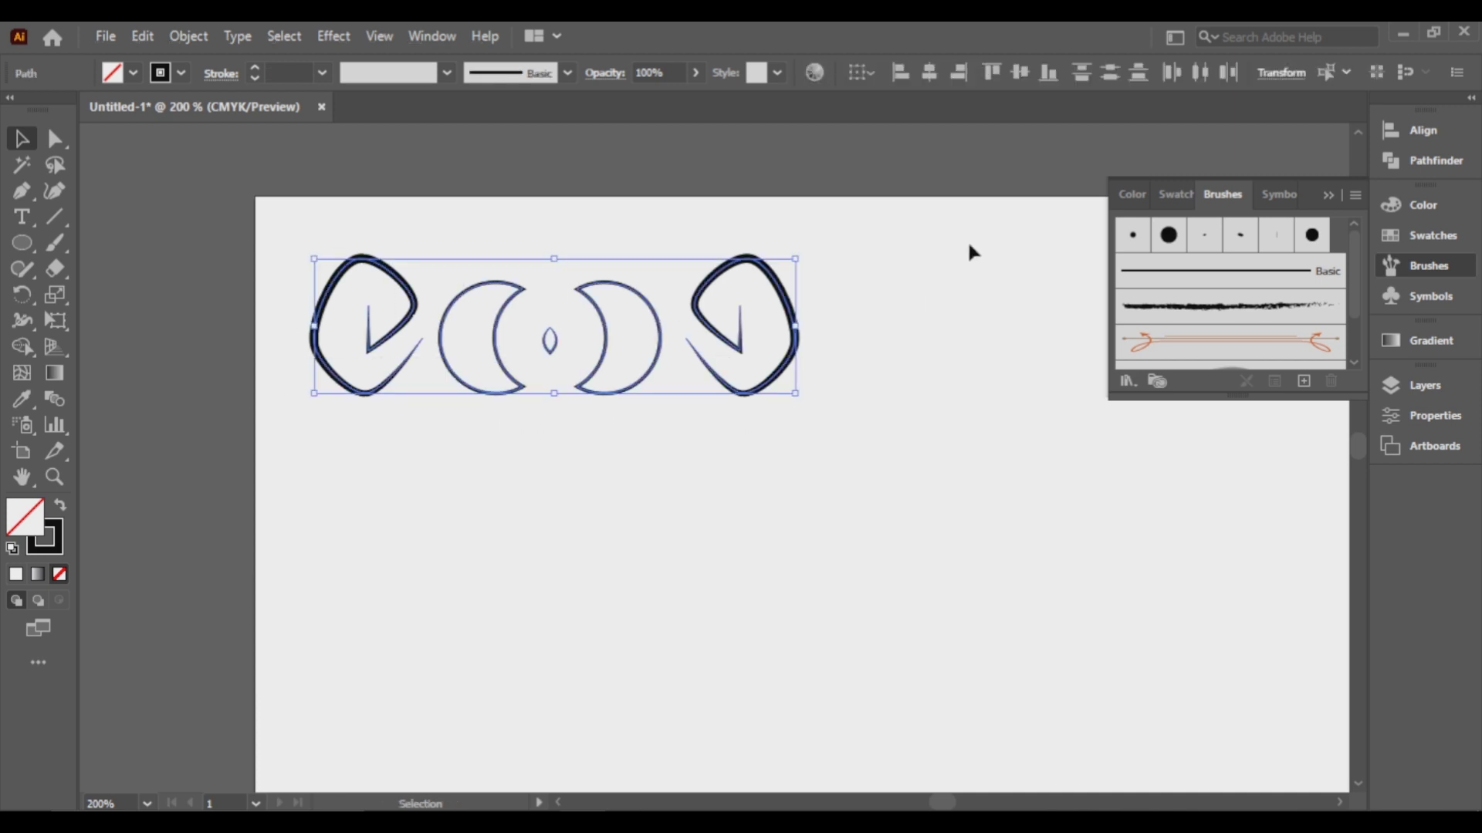
key(a)
key(ctrl+g)
key(v)
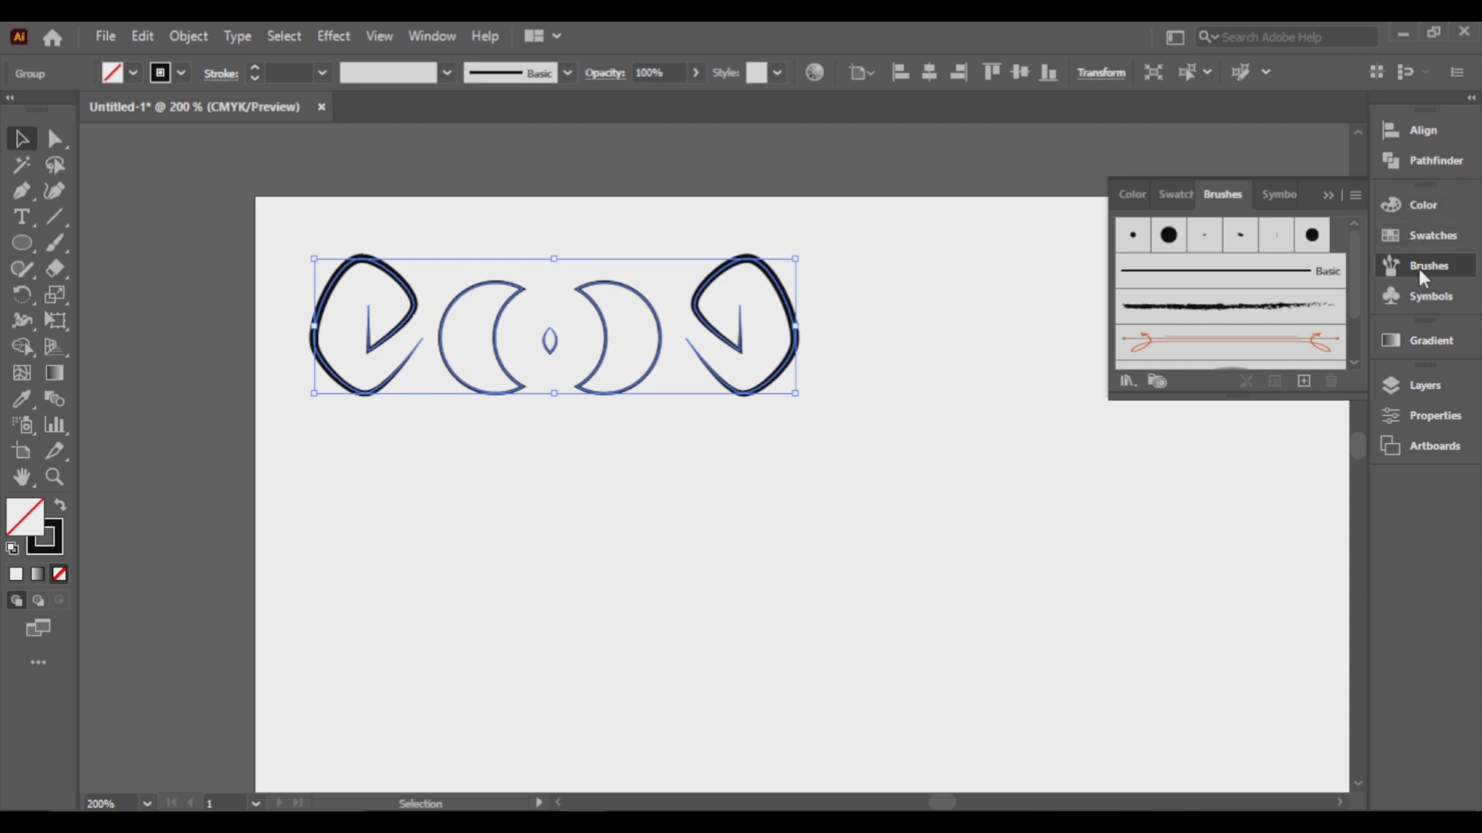
Step: Start a new Pattern Brush from the grouped ornament
click(1355, 196)
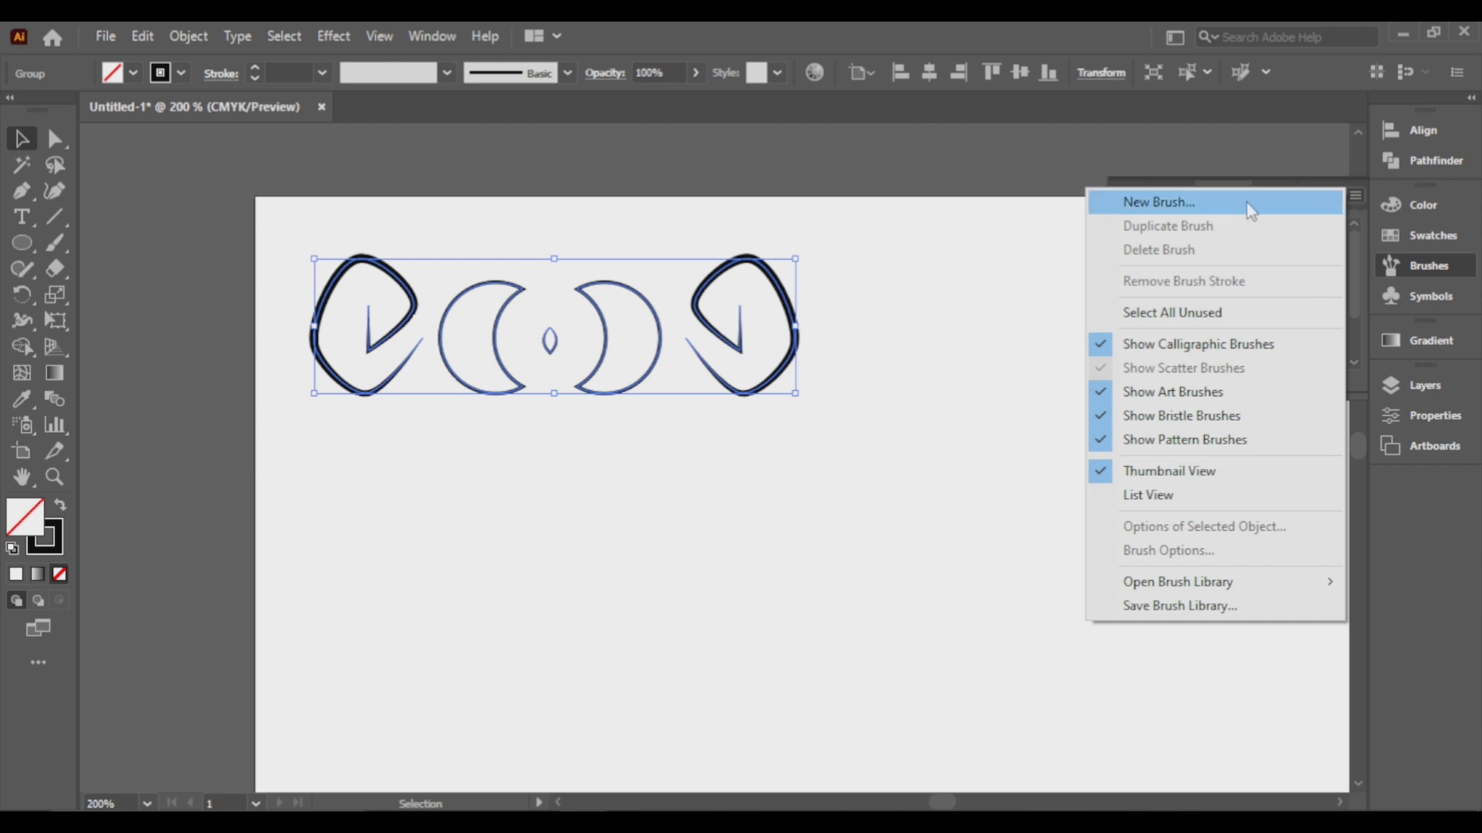
click(1340, 200)
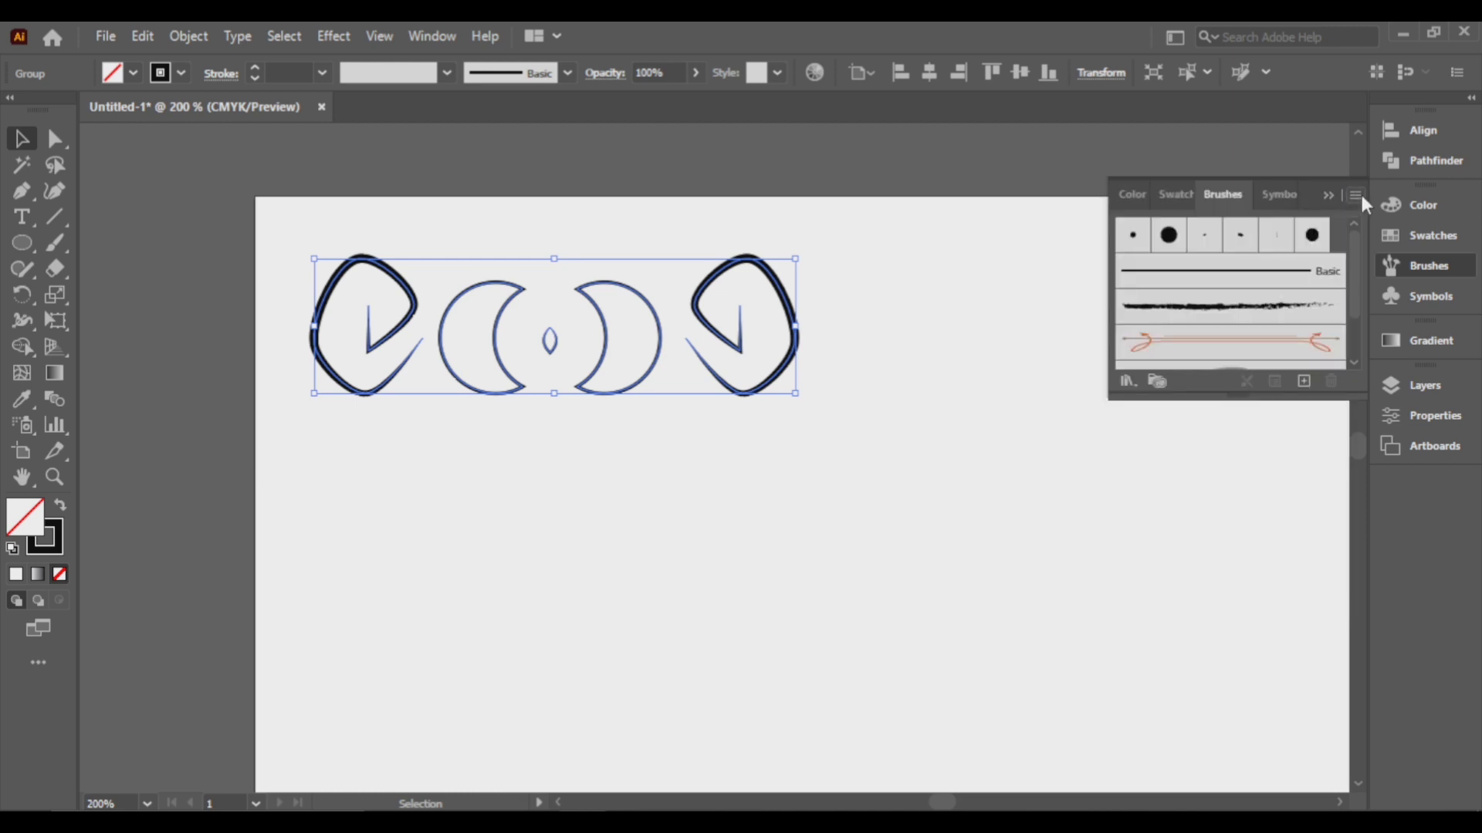
click(1359, 195)
click(1190, 207)
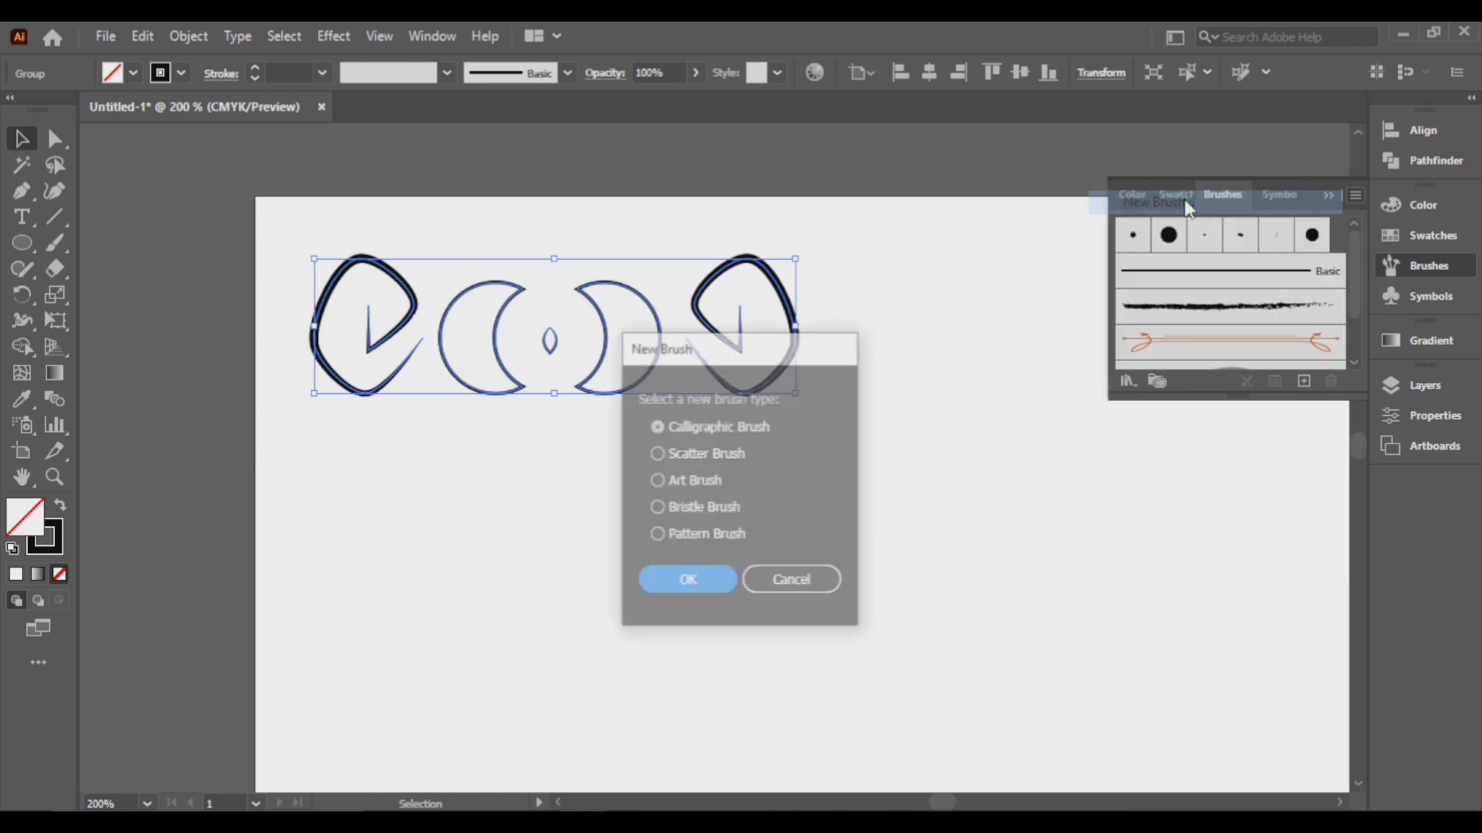
click(683, 537)
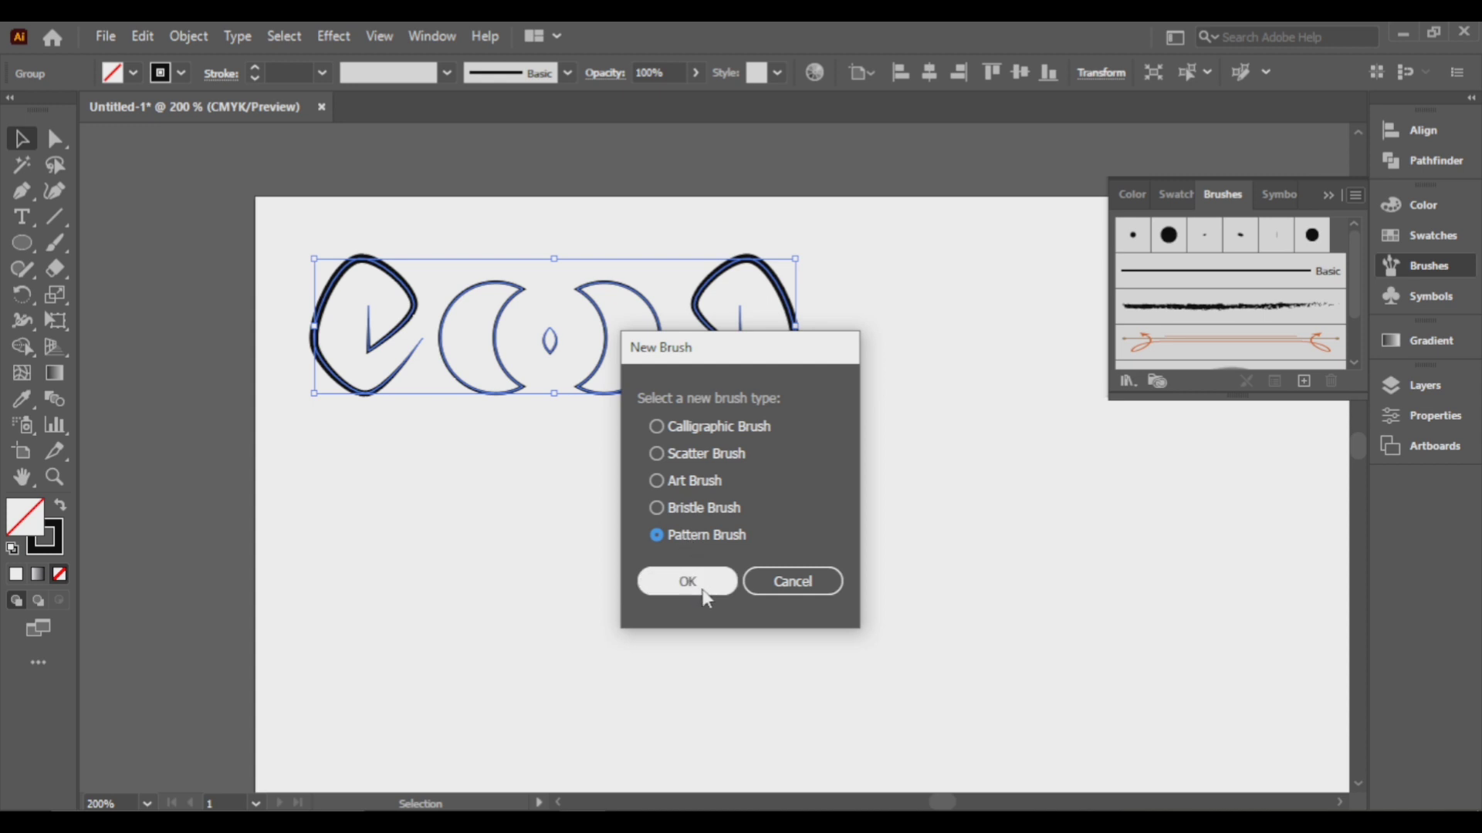
click(688, 582)
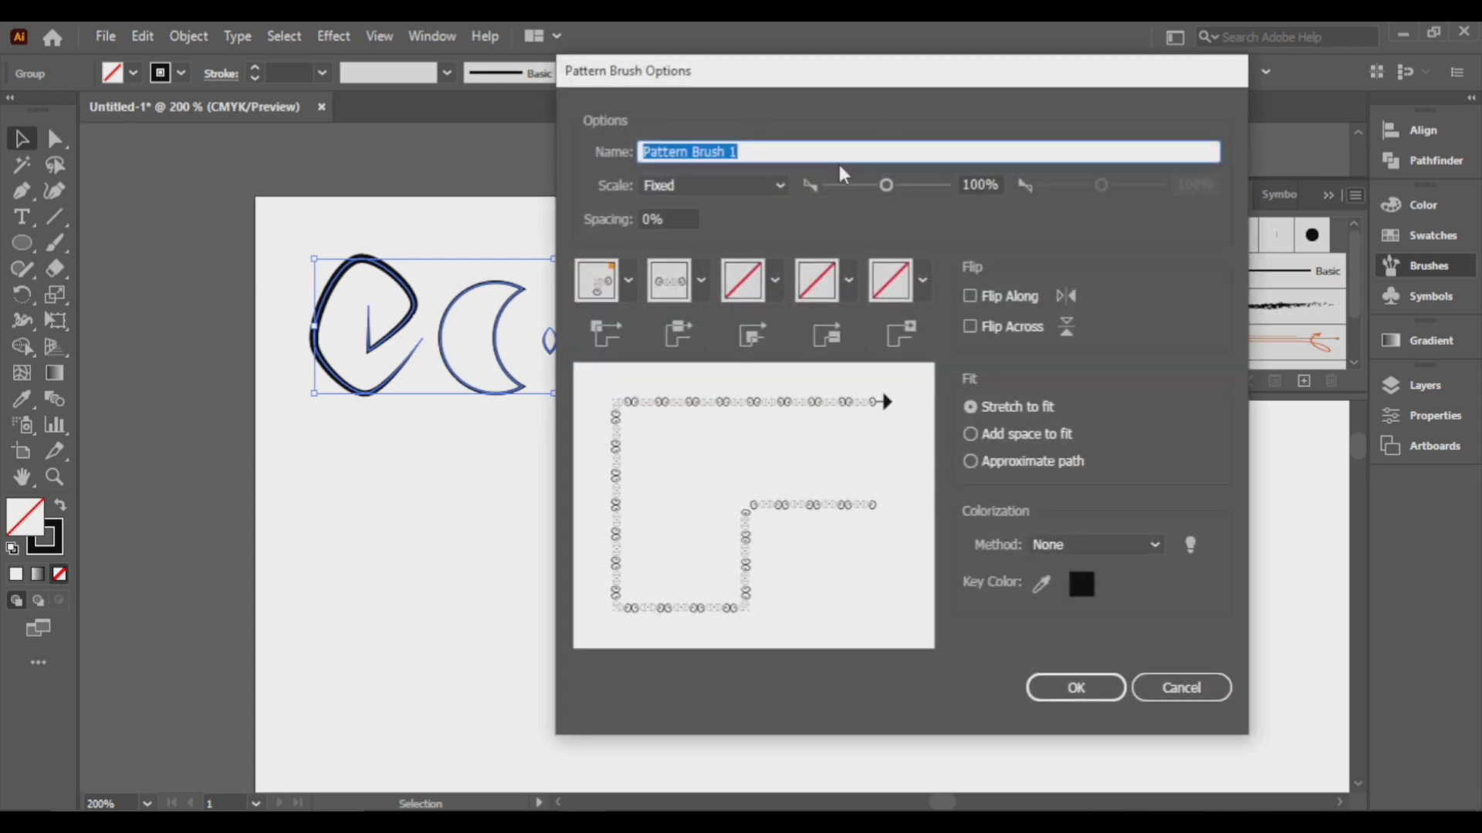
Step: Name the pattern brush Curvey Moon and set its fixed scale to 10%
text(c)
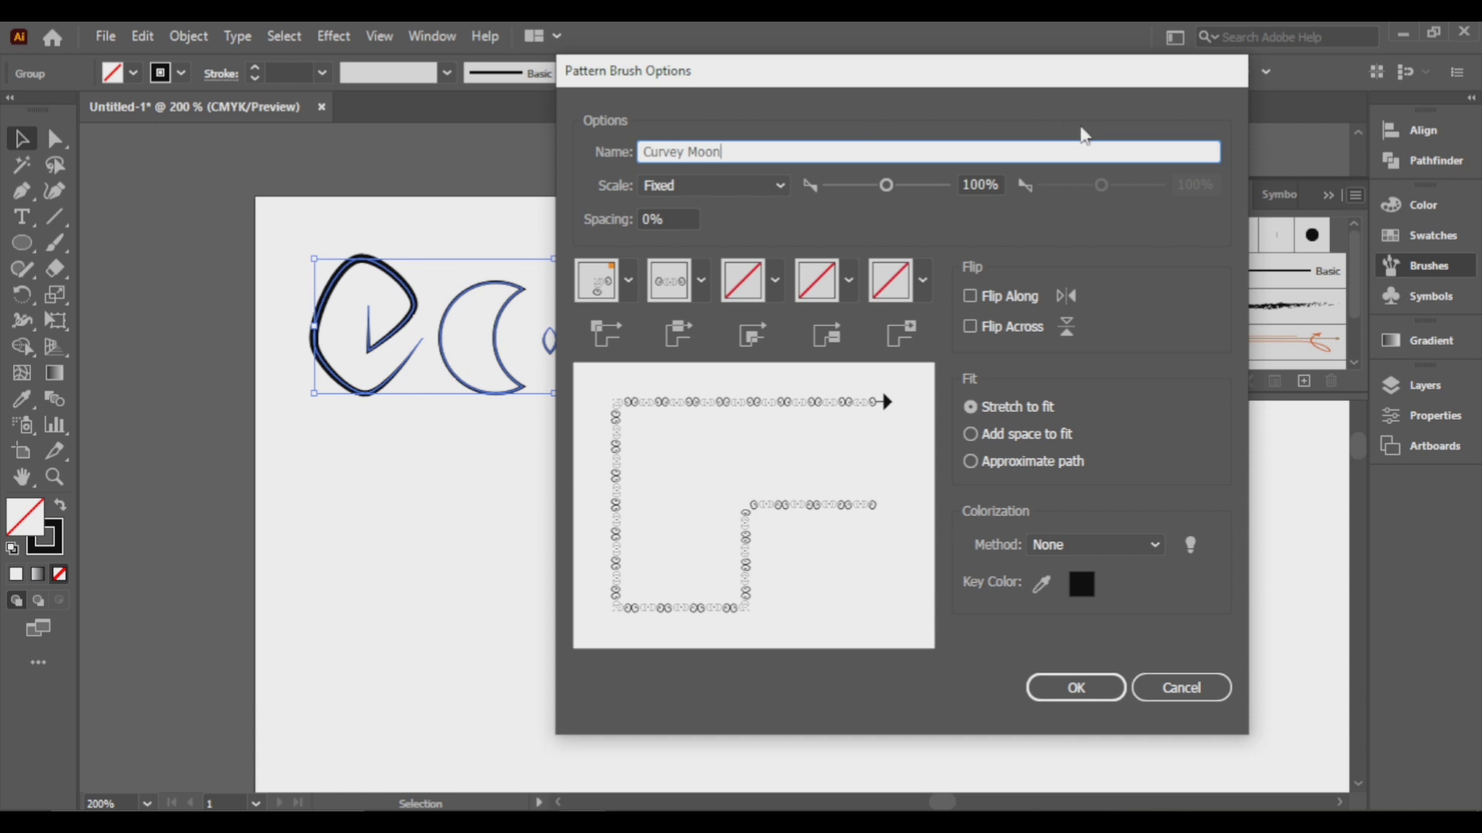
click(973, 185)
text(1)
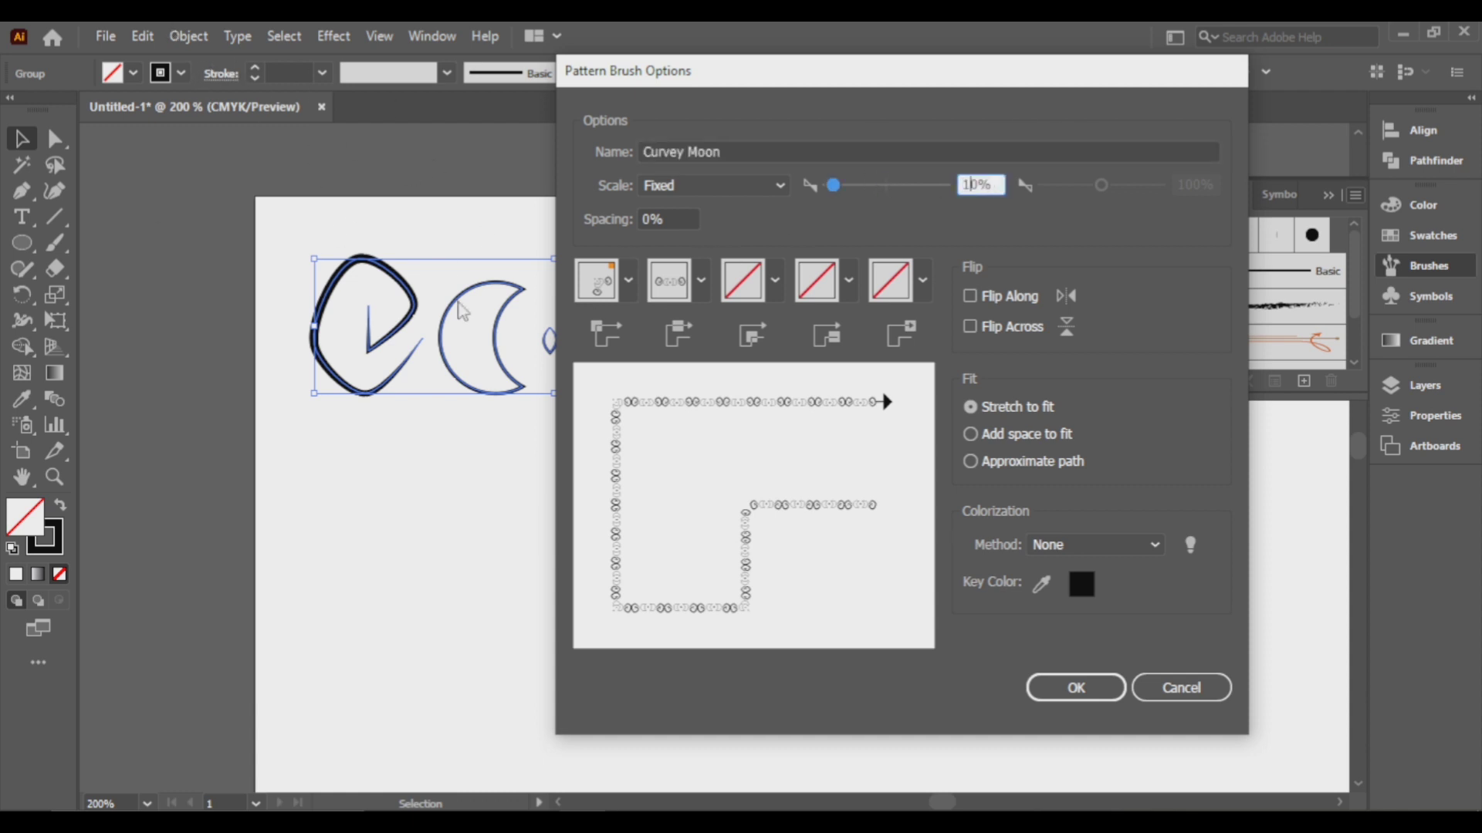
Step: Set the brush's outer corner tile to Auto-Centered and its colorization method to Tints and Shades, and save the brush
click(628, 279)
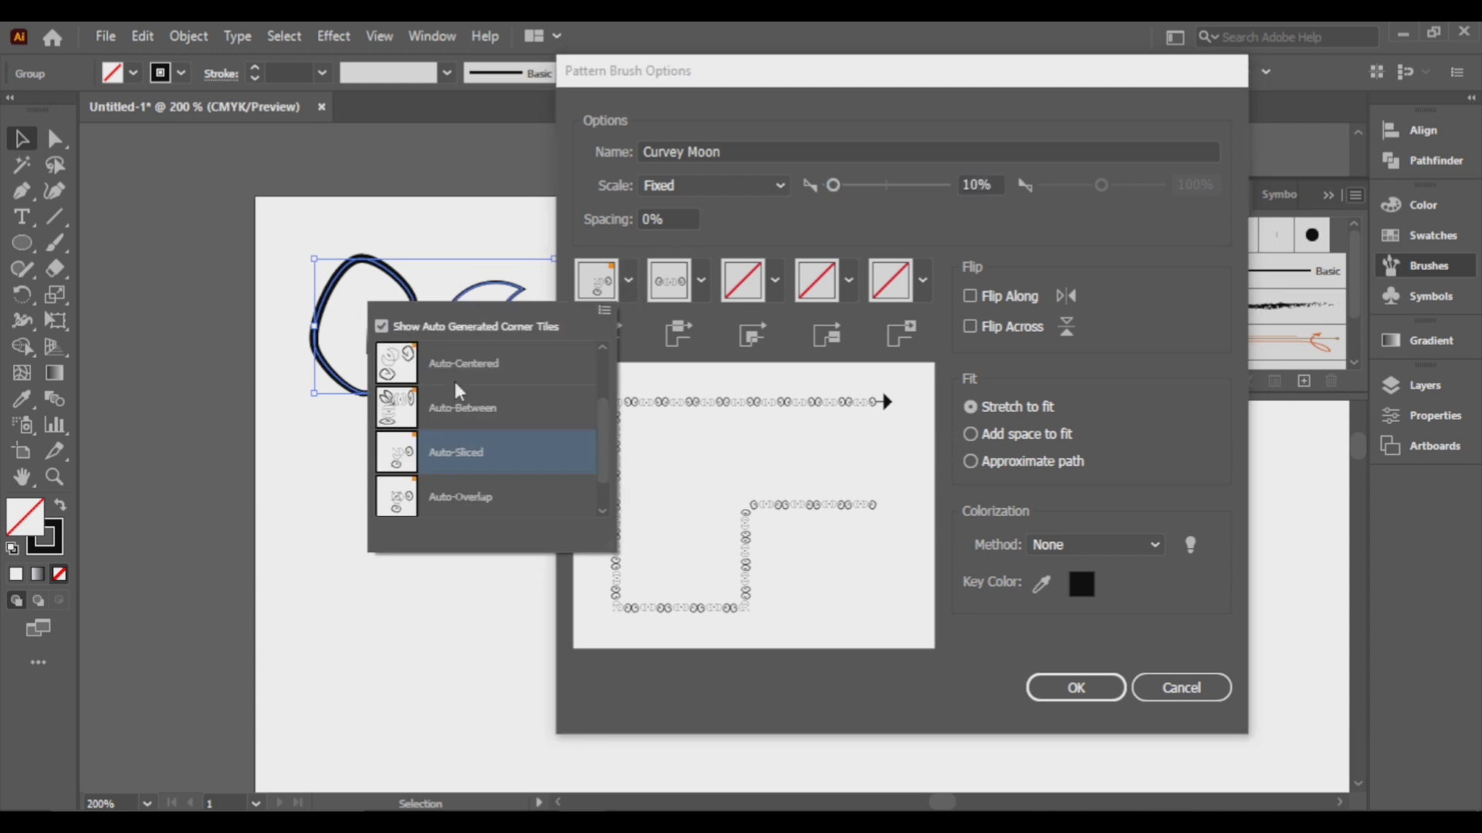
click(489, 376)
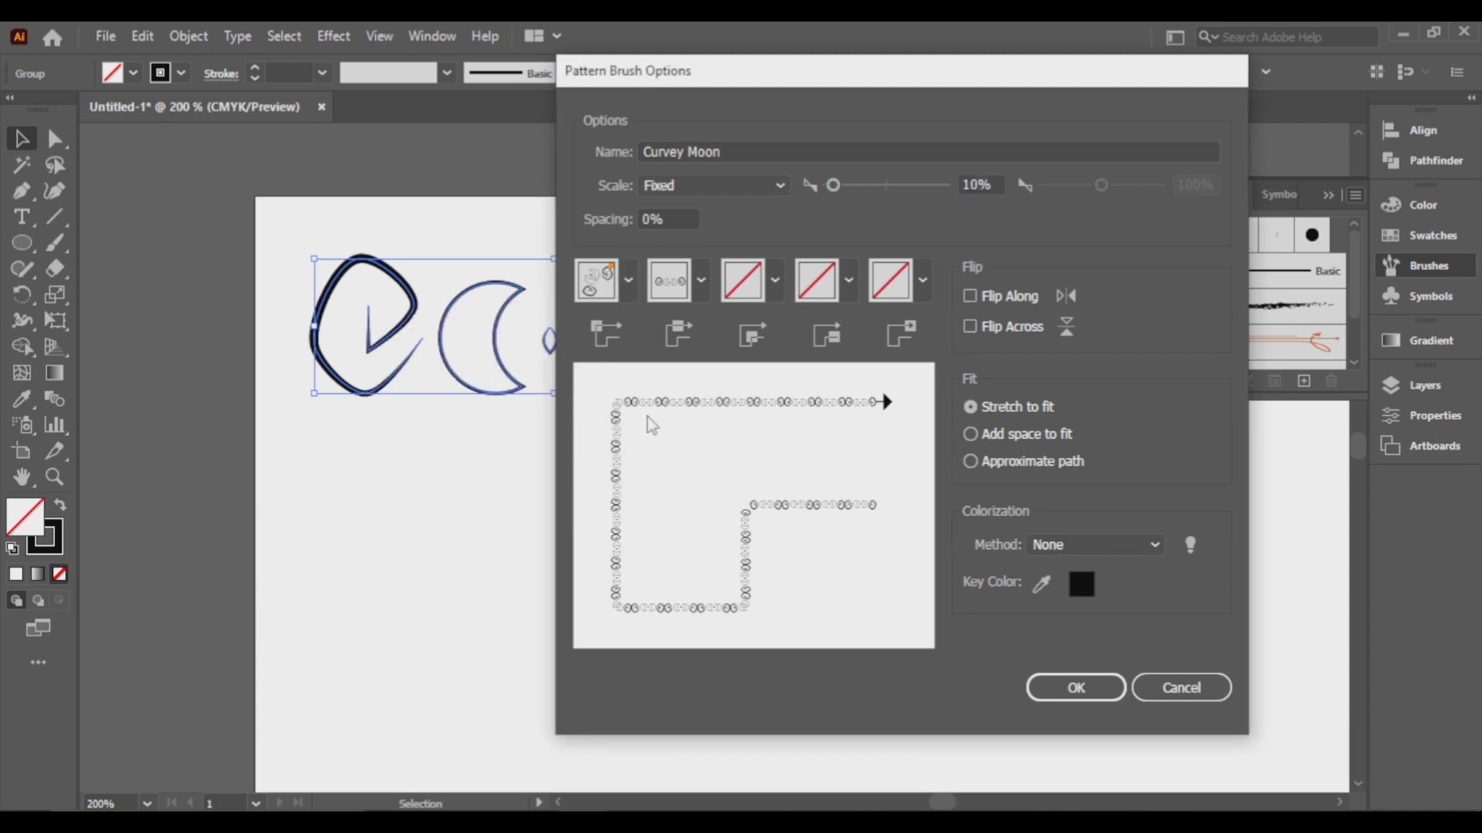
click(1111, 546)
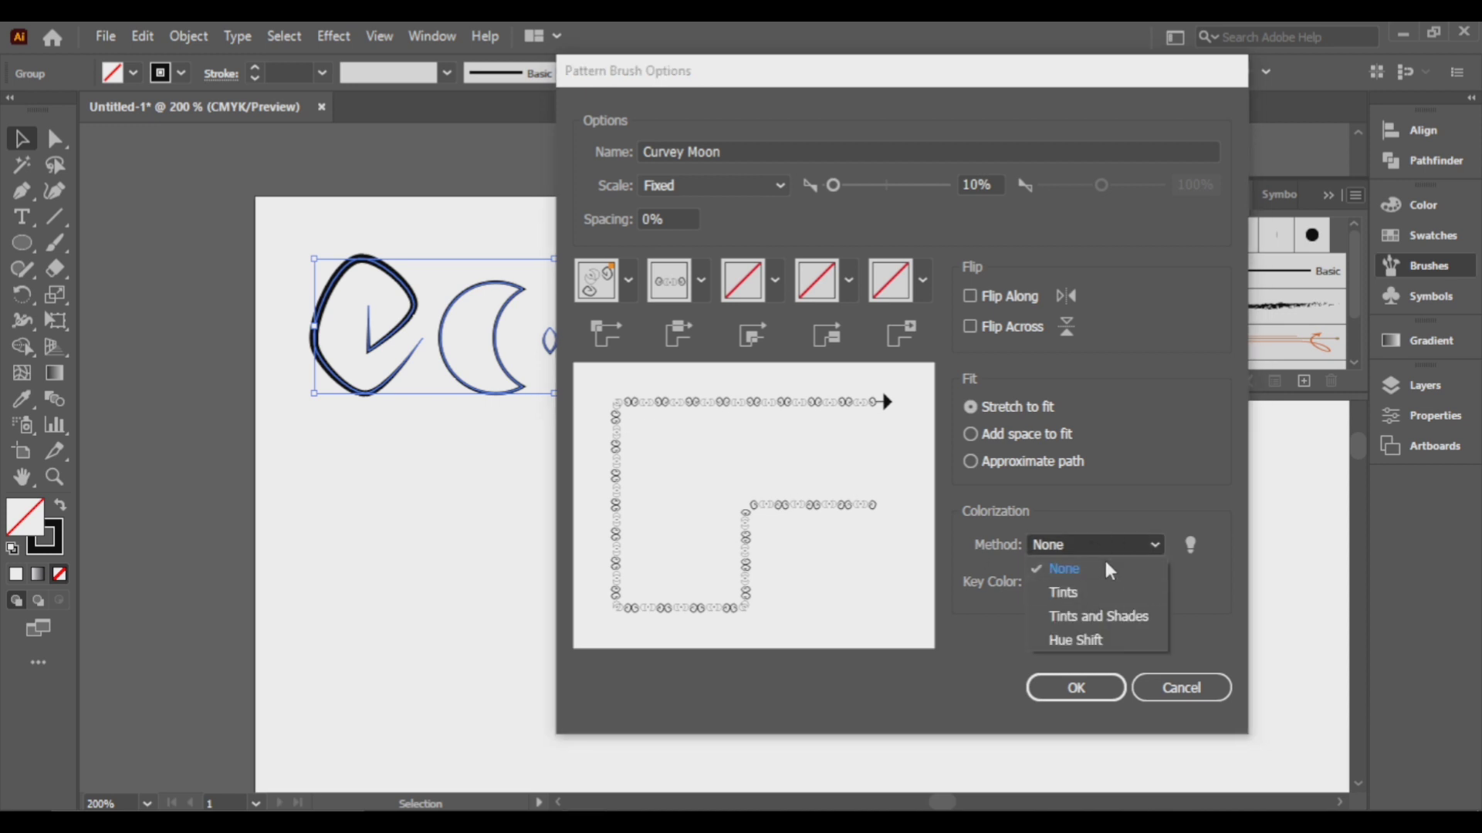
click(1083, 616)
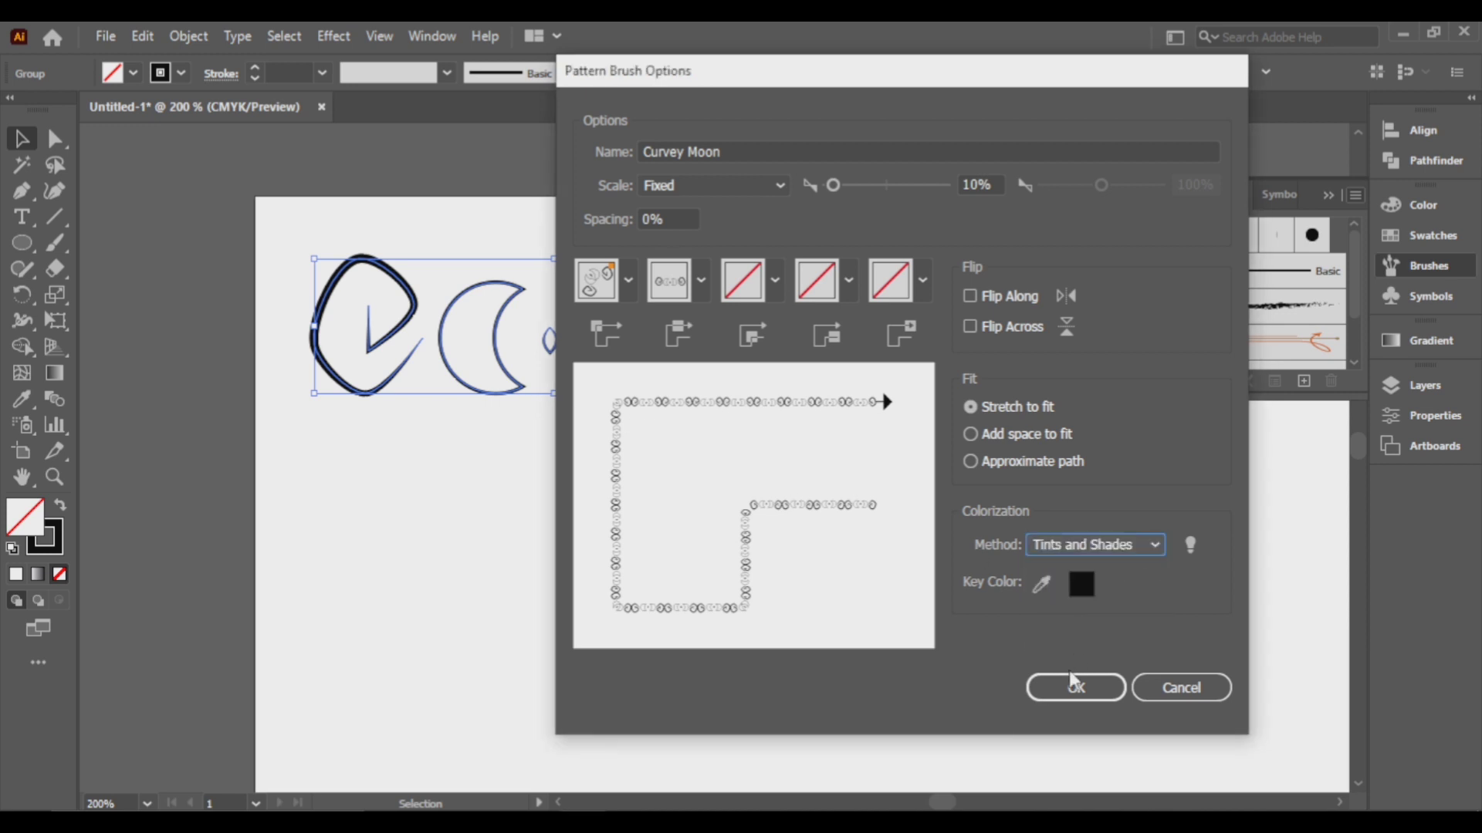
click(1072, 685)
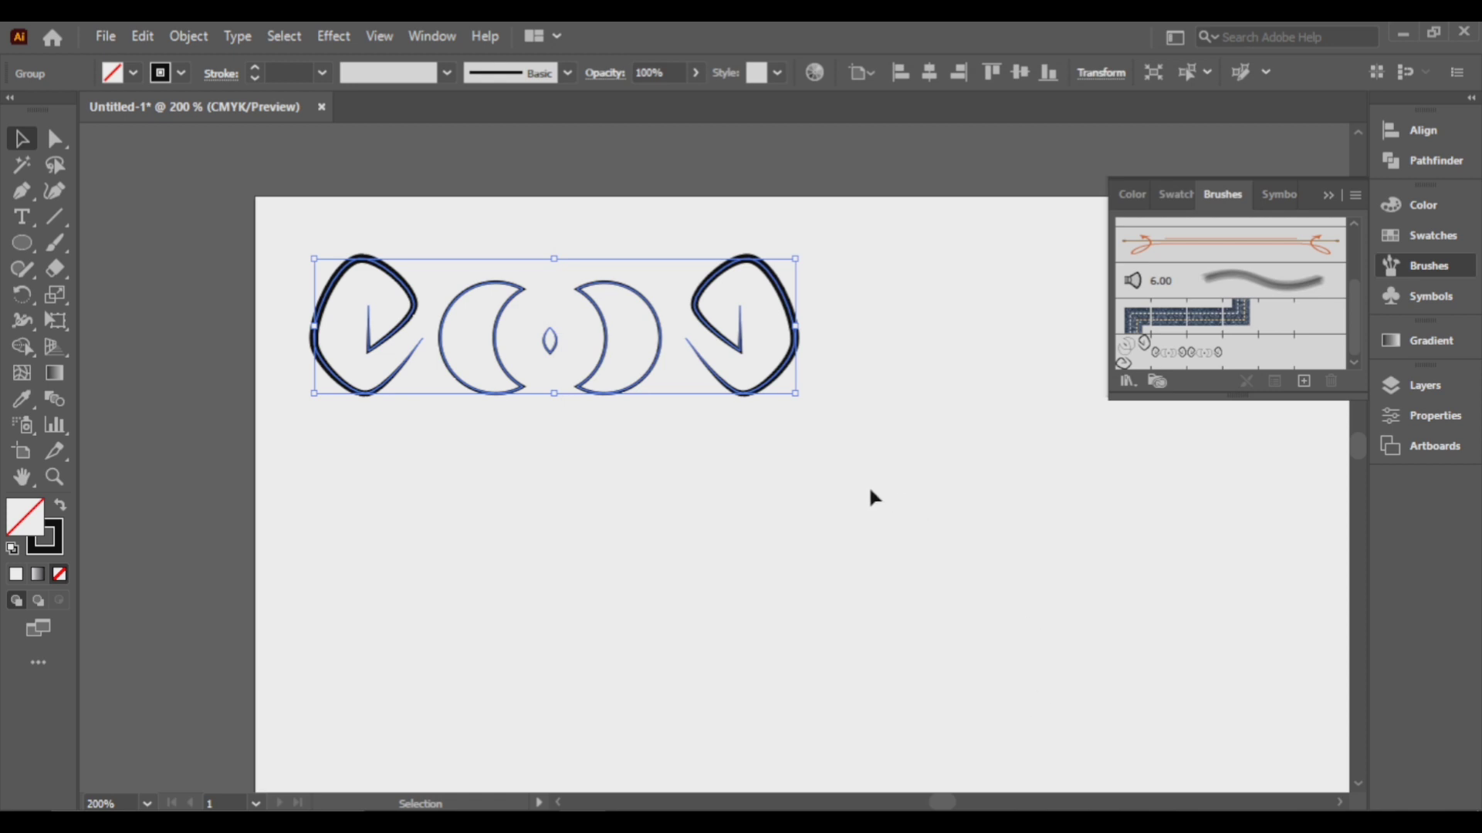
Step: Lock and hide Layer 1, which holds the ornament, and add a new layer above it
click(1428, 386)
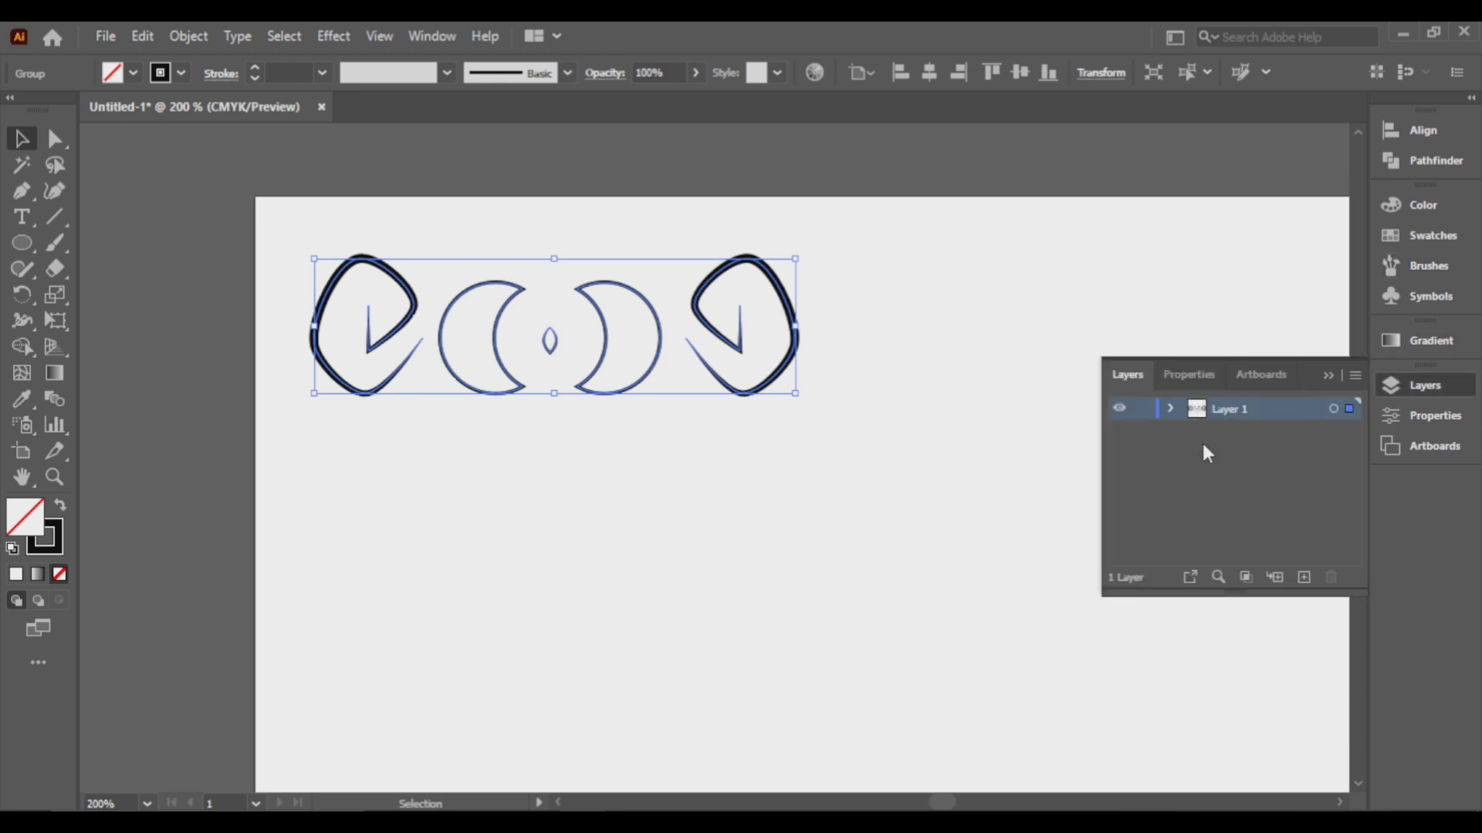
click(1144, 410)
click(1118, 410)
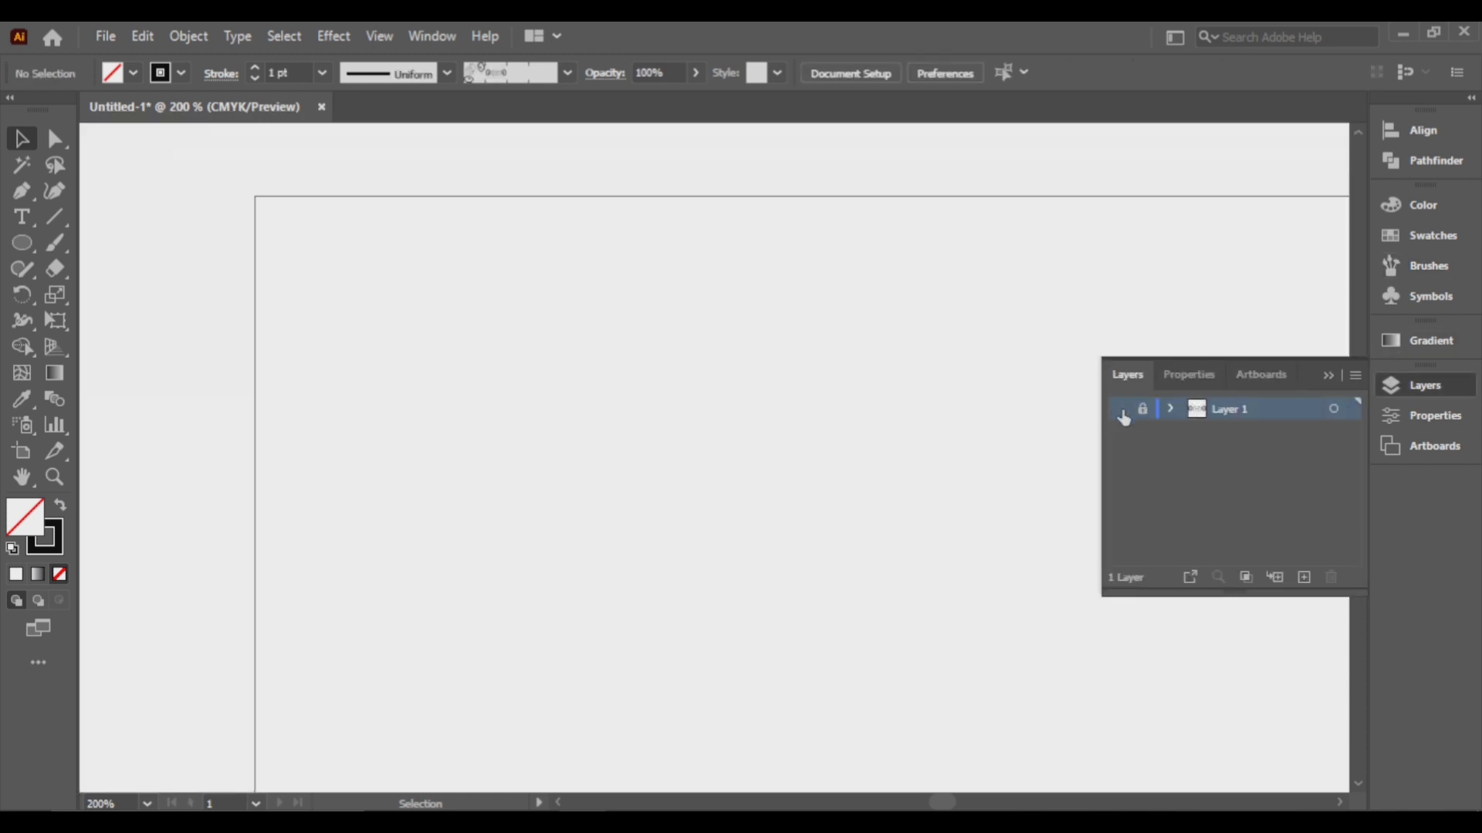
click(1303, 577)
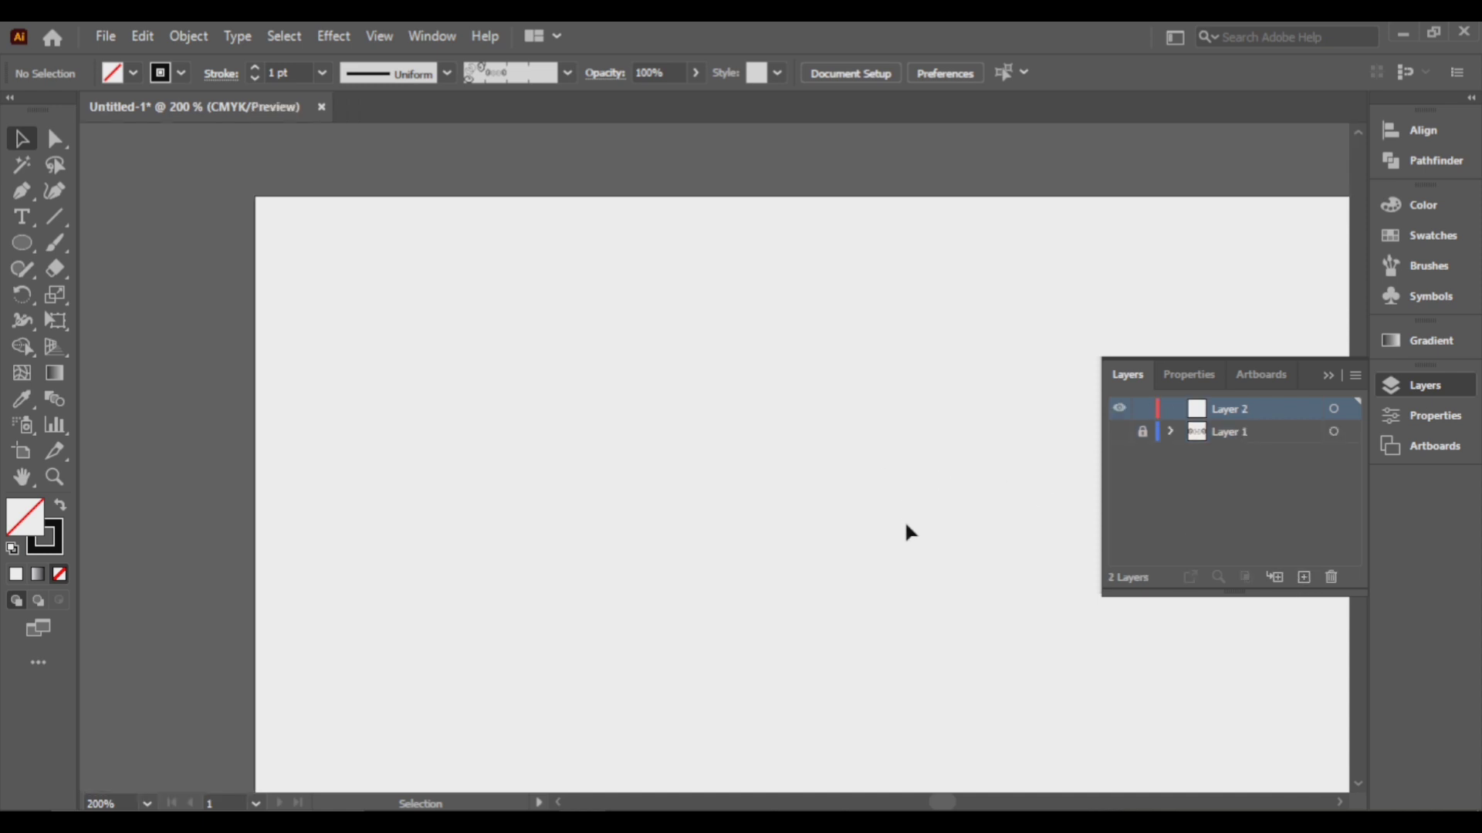
Step: Draw a rectangle covering the whole artboard and scale it down about its centre to leave a narrow margin on all sides
drag(906, 525, 711, 402)
scroll(723, 402, down, 3)
drag(800, 468, 719, 333)
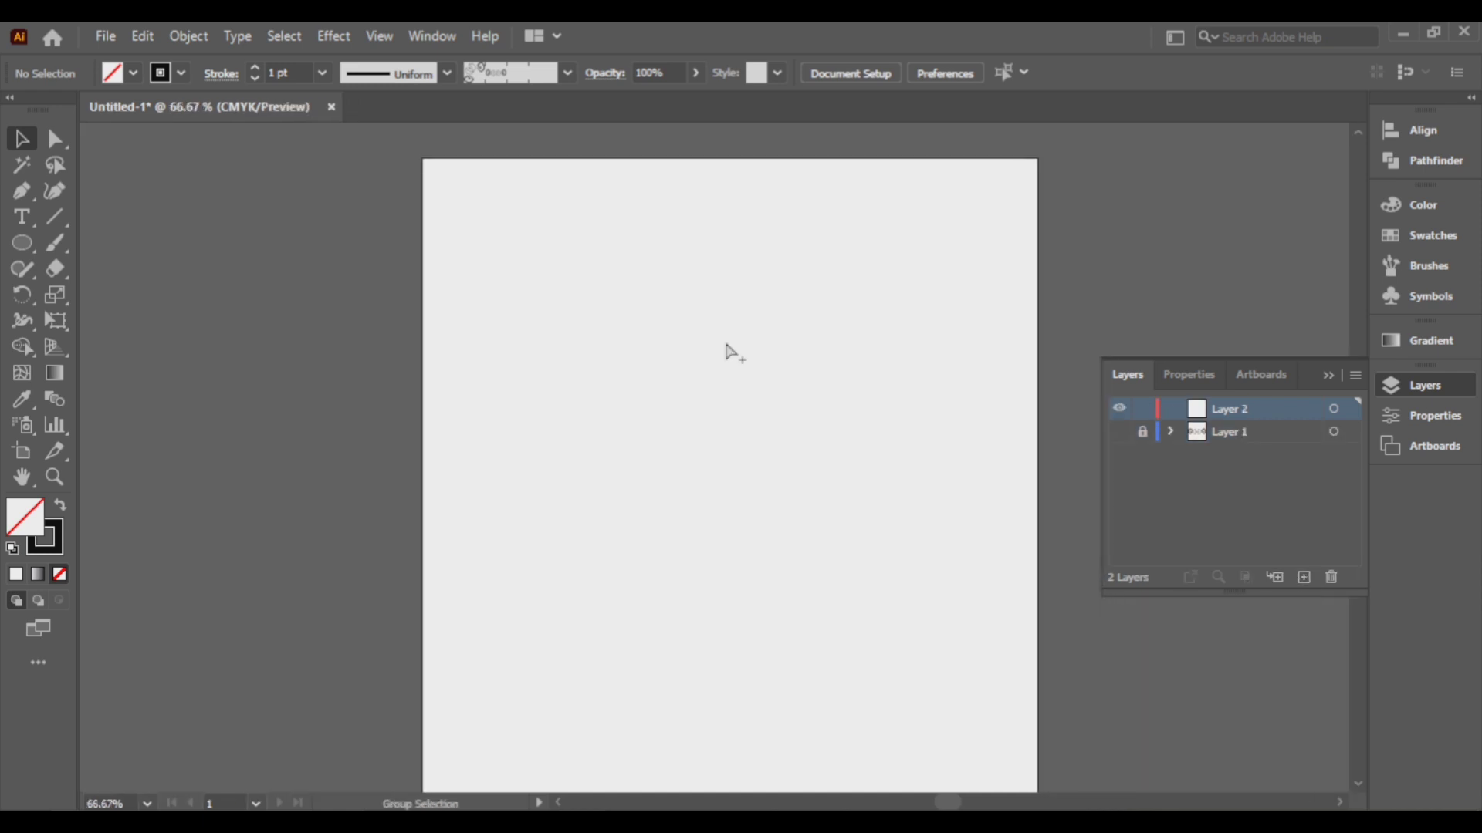
scroll(725, 345, down, 1)
drag(770, 453, 731, 397)
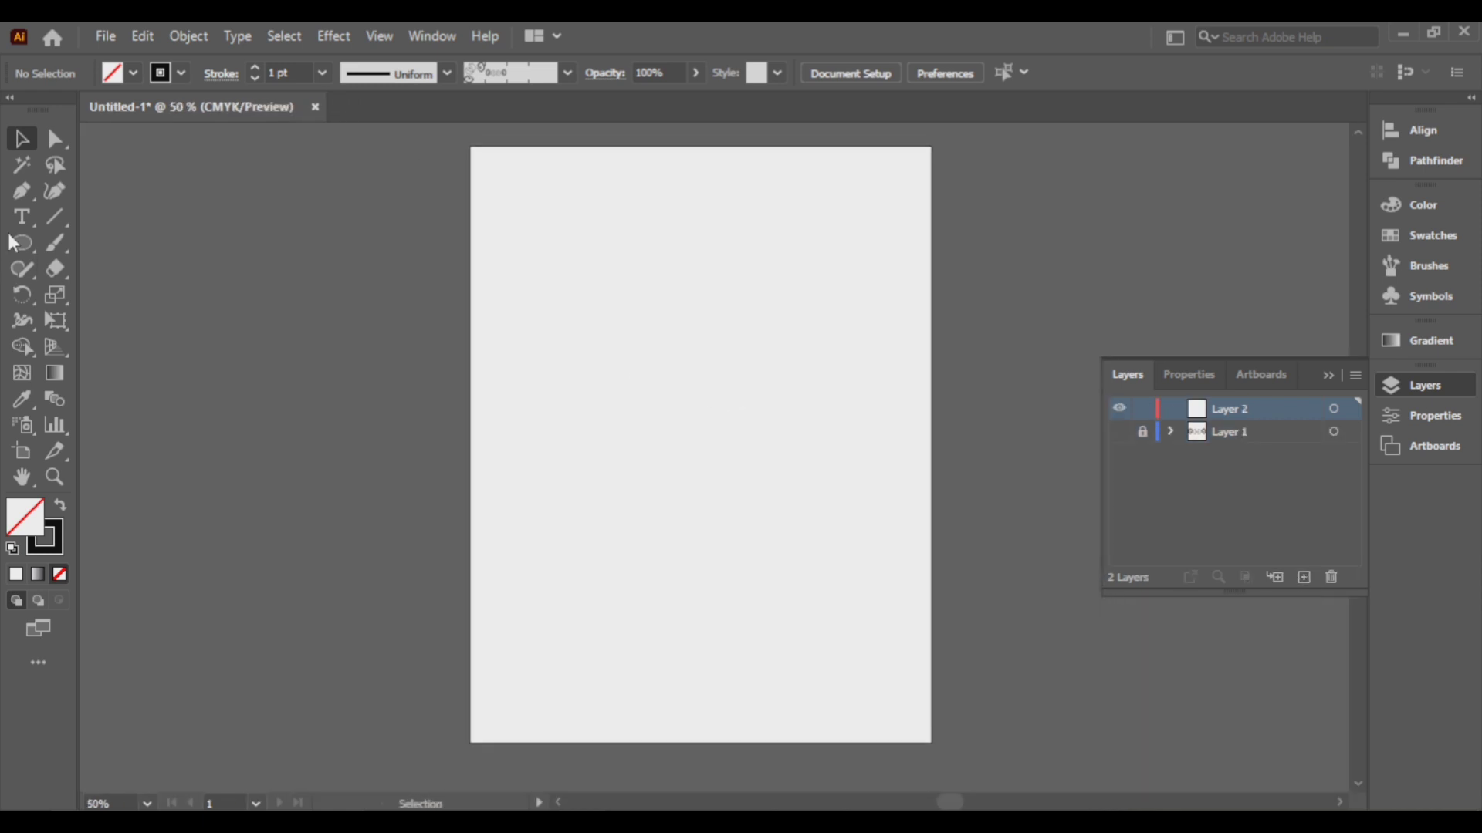
drag(11, 243, 108, 248)
drag(469, 148, 932, 743)
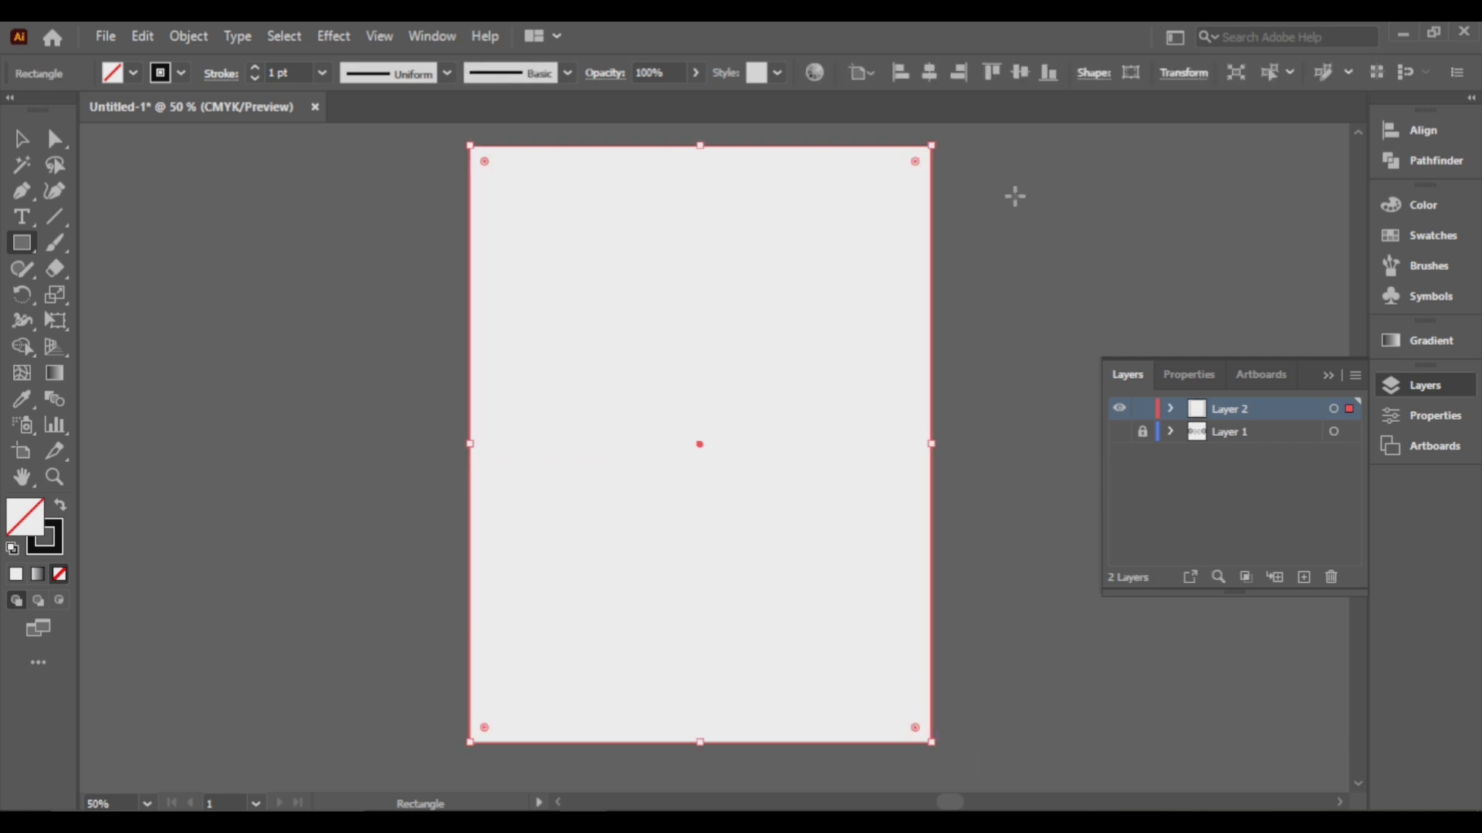
key(v)
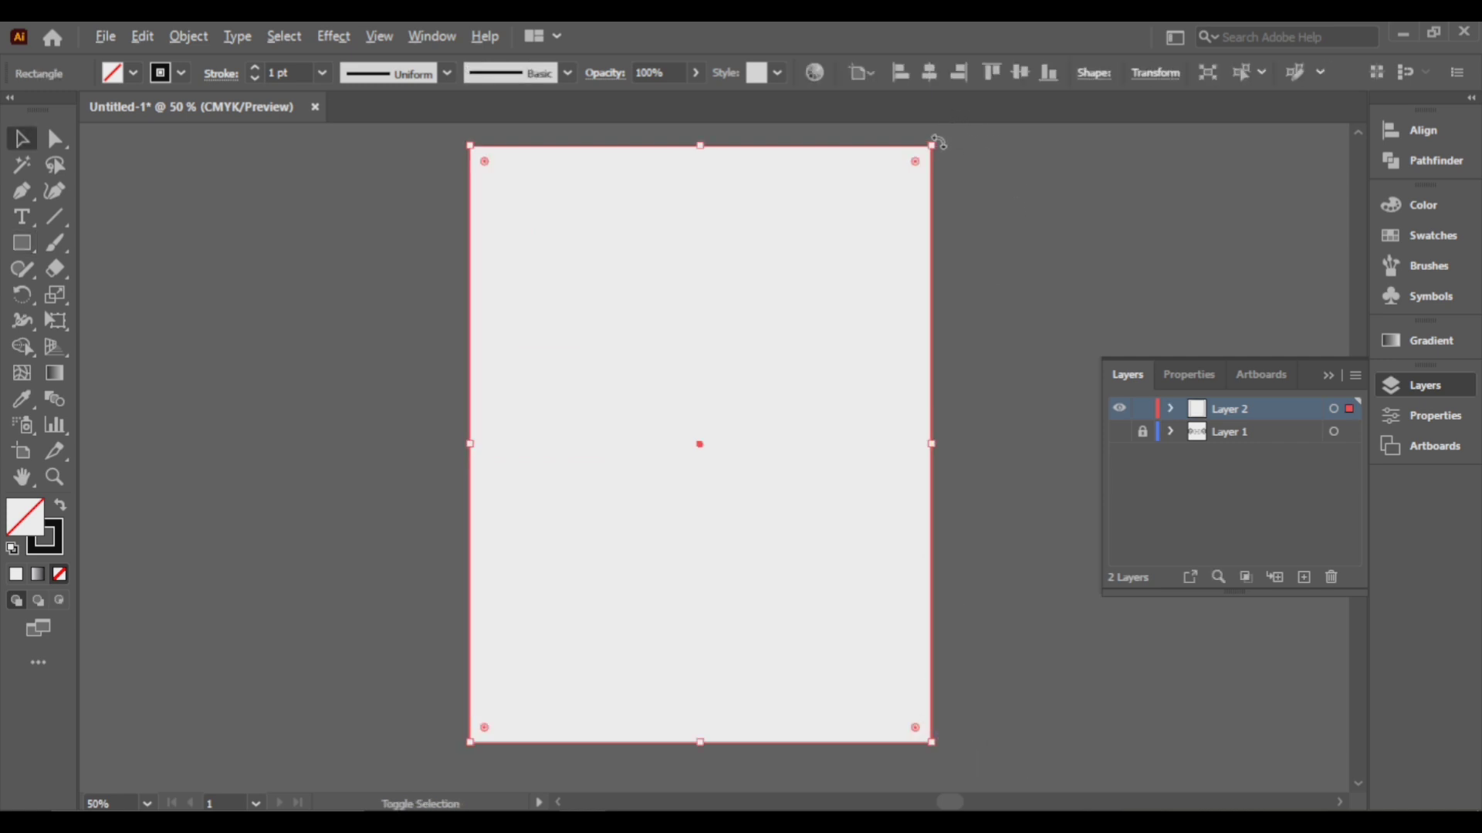
drag(933, 144, 912, 170)
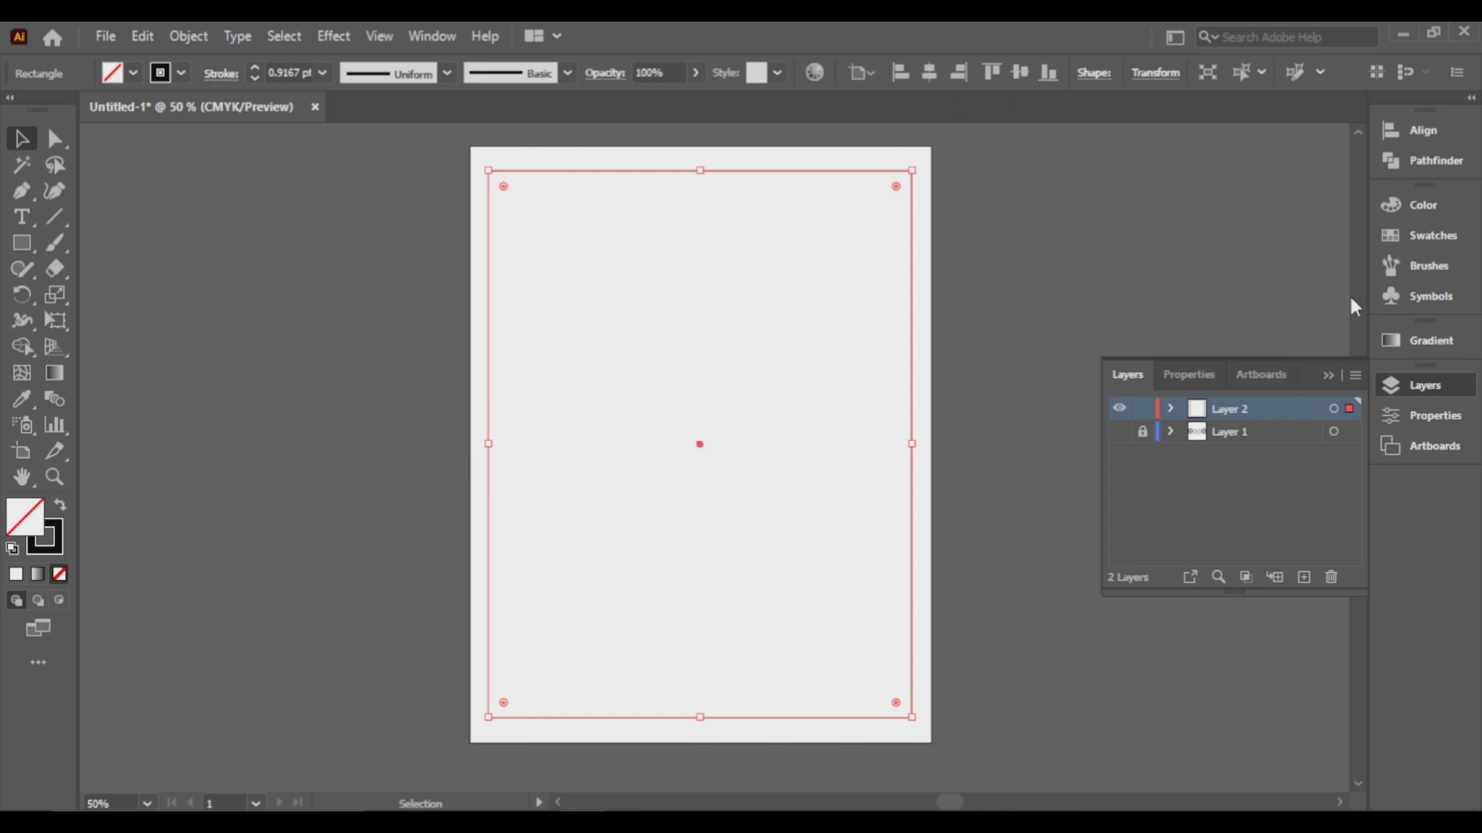
Step: Apply the Curvey Moon pattern brush to the rectangle's stroke
click(1413, 274)
click(1226, 361)
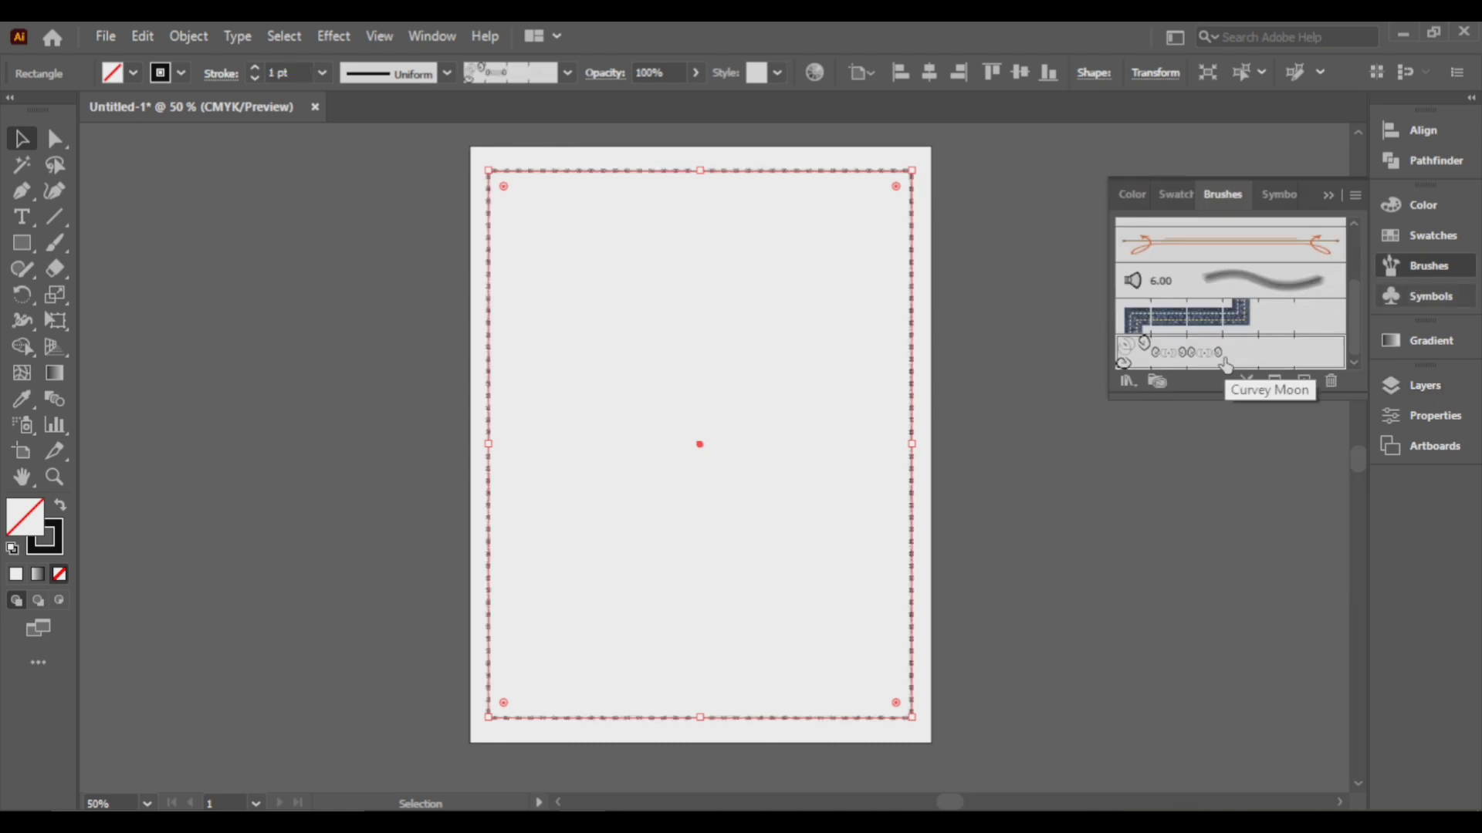
click(960, 232)
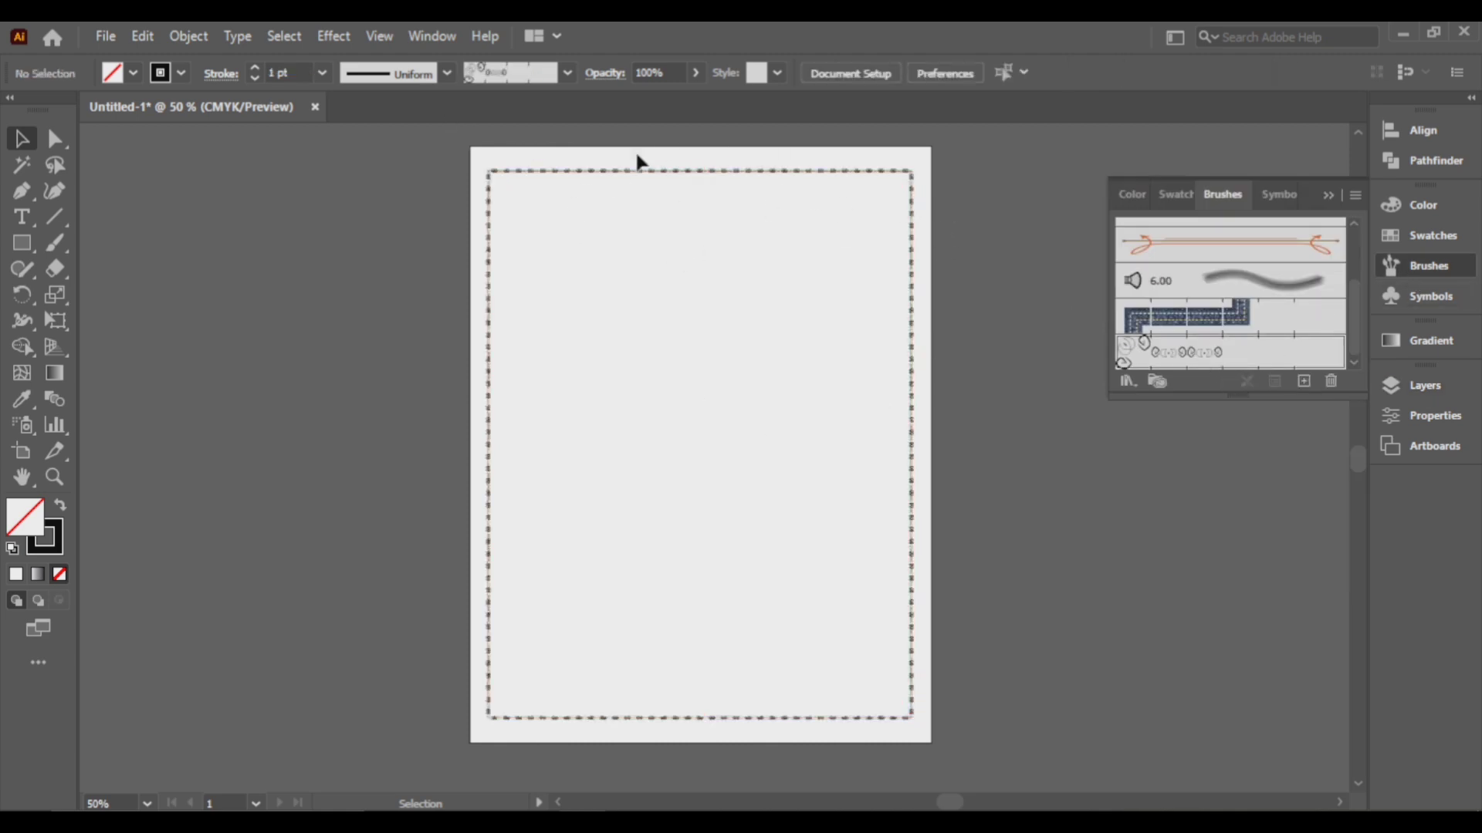
Step: Increase the stroke weight of the rectangular border to 3 pt to enlarge its pattern
alt+scroll(536, 172, up, 4)
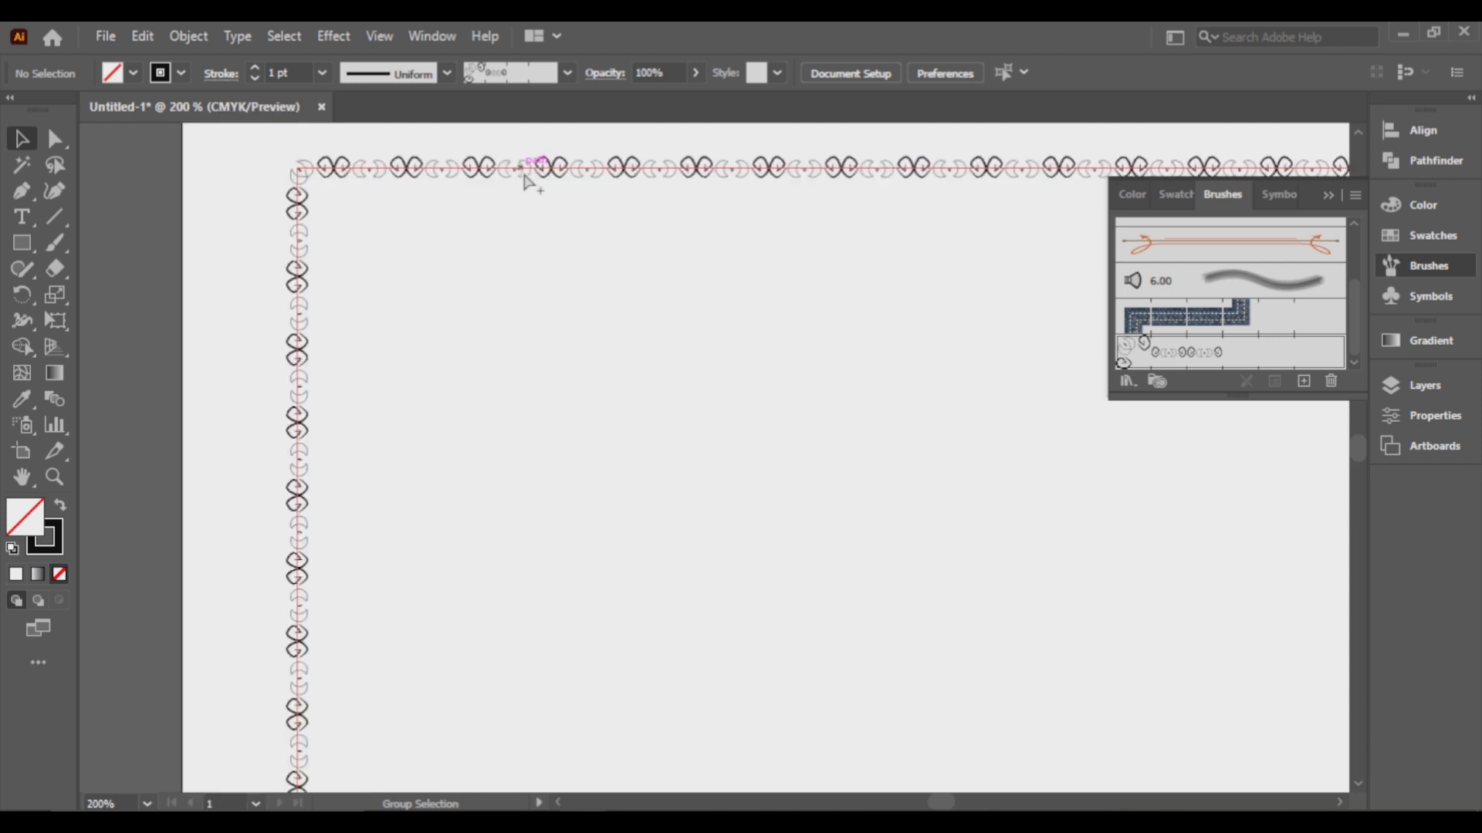
alt+scroll(529, 175, up, 2)
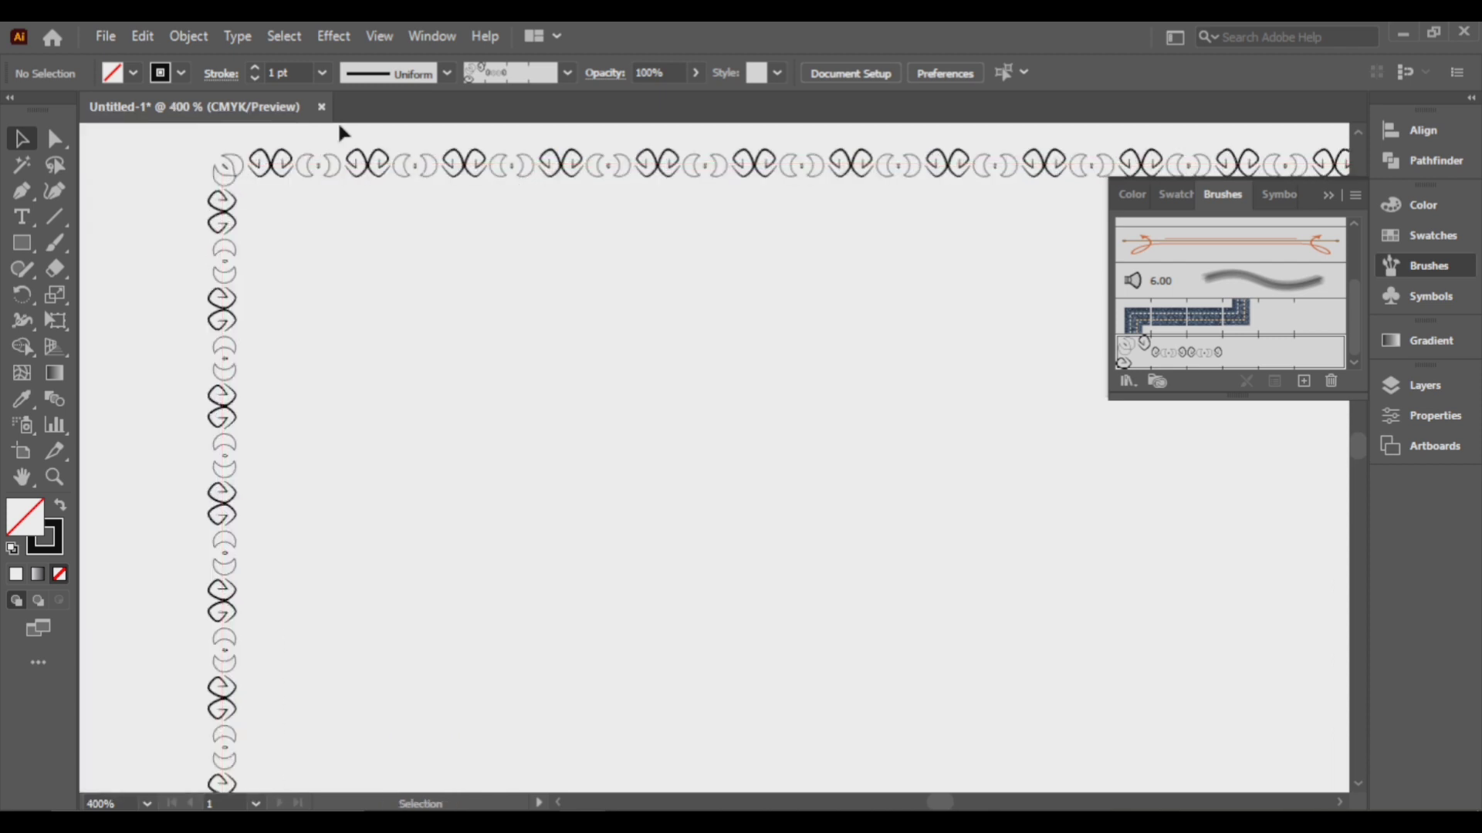
click(308, 164)
click(253, 67)
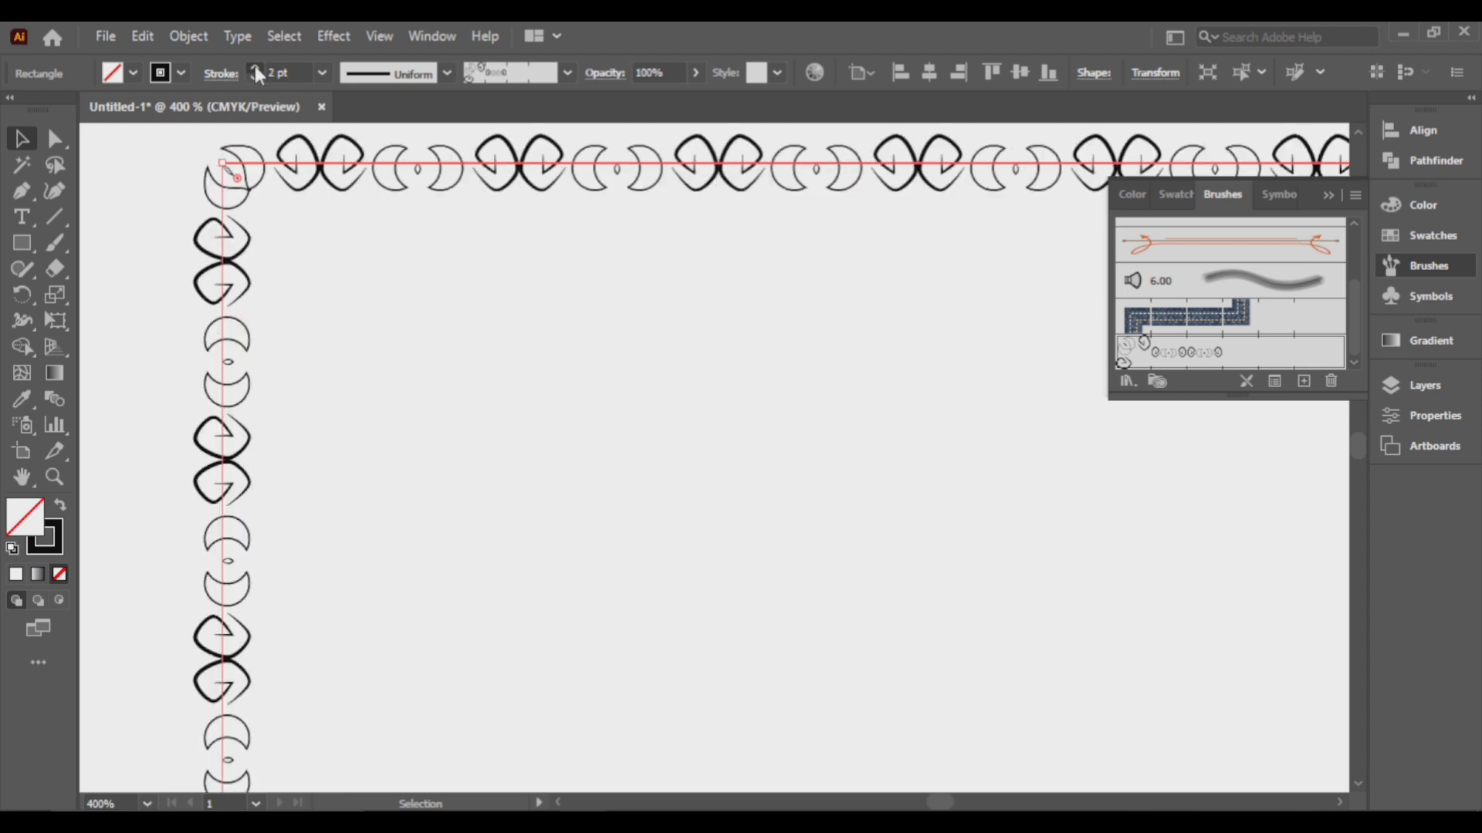
click(253, 65)
alt+scroll(688, 324, down, 5)
alt+scroll(715, 372, down, 2)
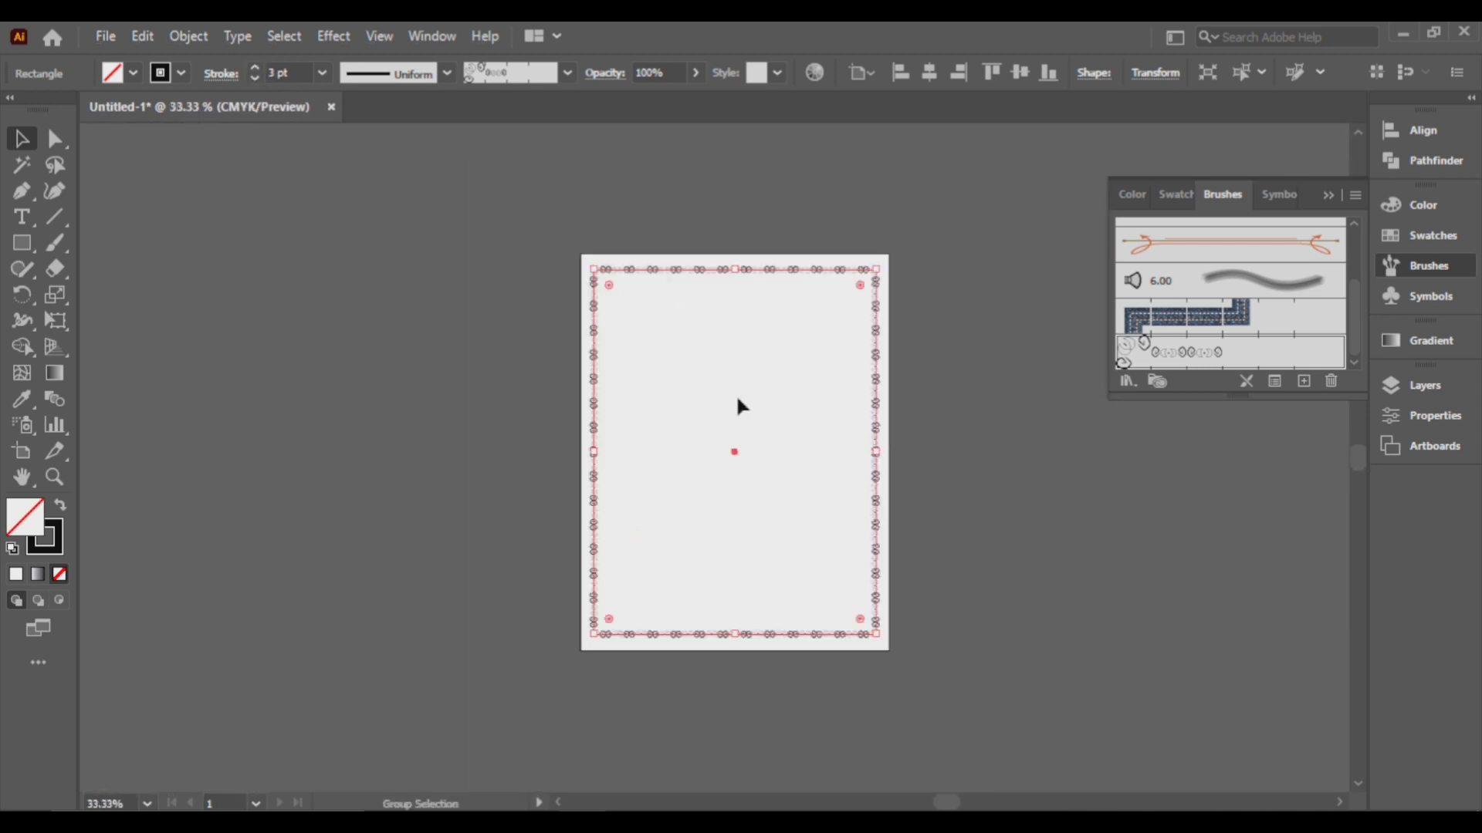
Step: Increase the stroke weight of the rectangular border to 8 pt
drag(734, 394, 728, 381)
click(260, 66)
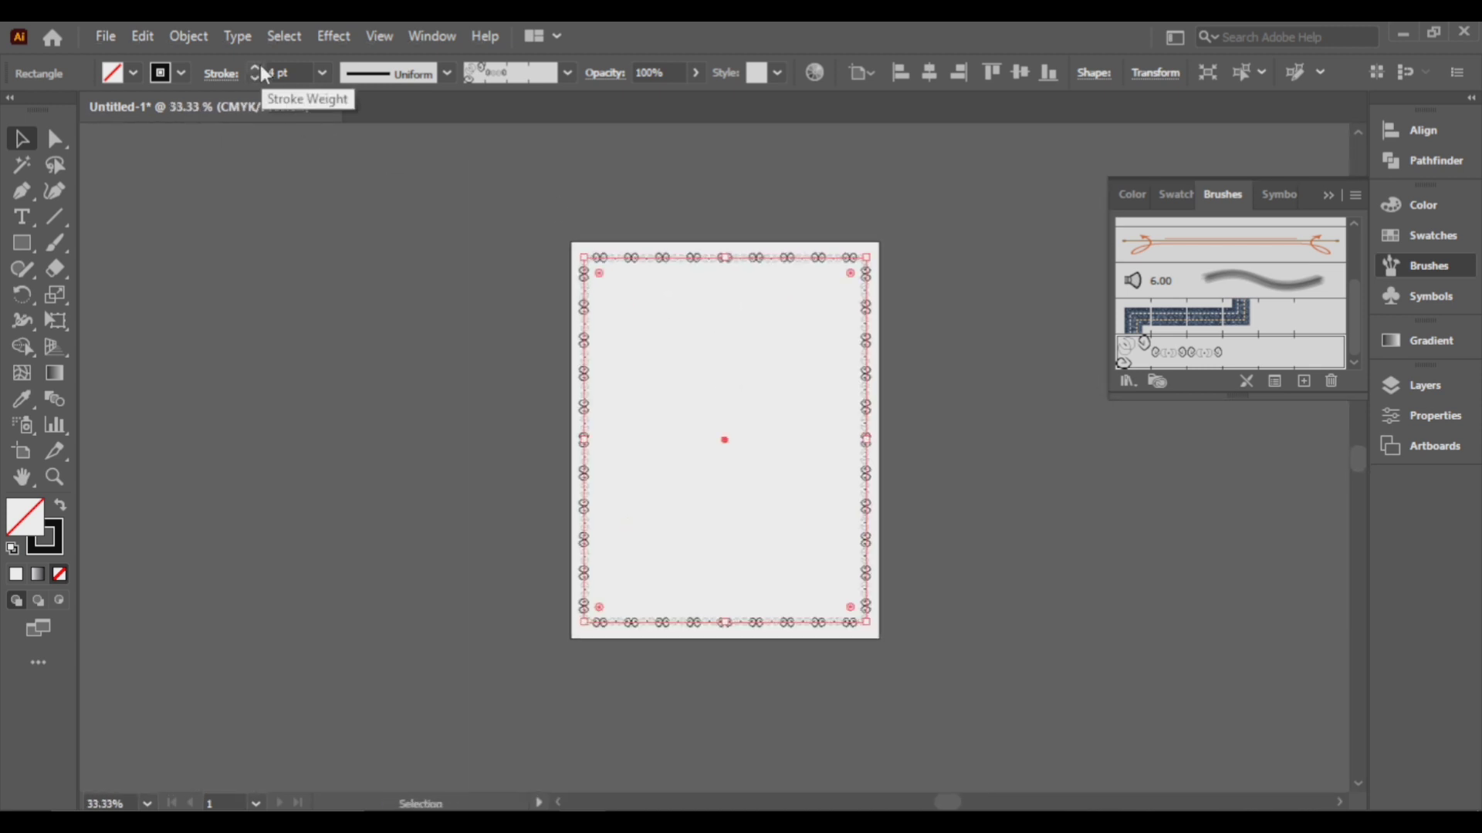
click(261, 67)
click(260, 67)
click(260, 66)
click(255, 68)
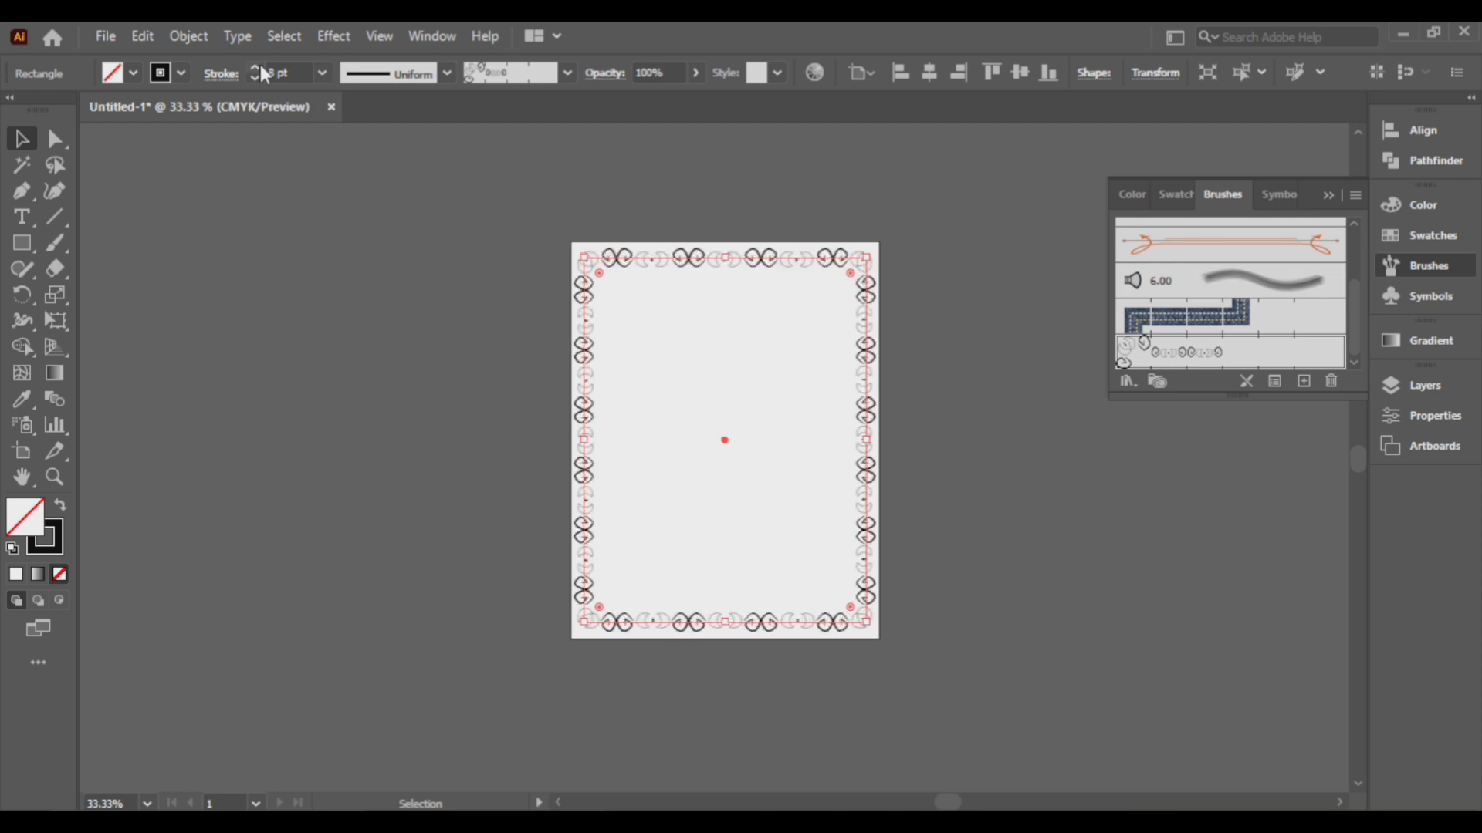
click(926, 366)
click(865, 281)
Step: Set the Curvey Moon pattern brush's scale to 100% and apply the change to the existing strokes
double_click(1183, 357)
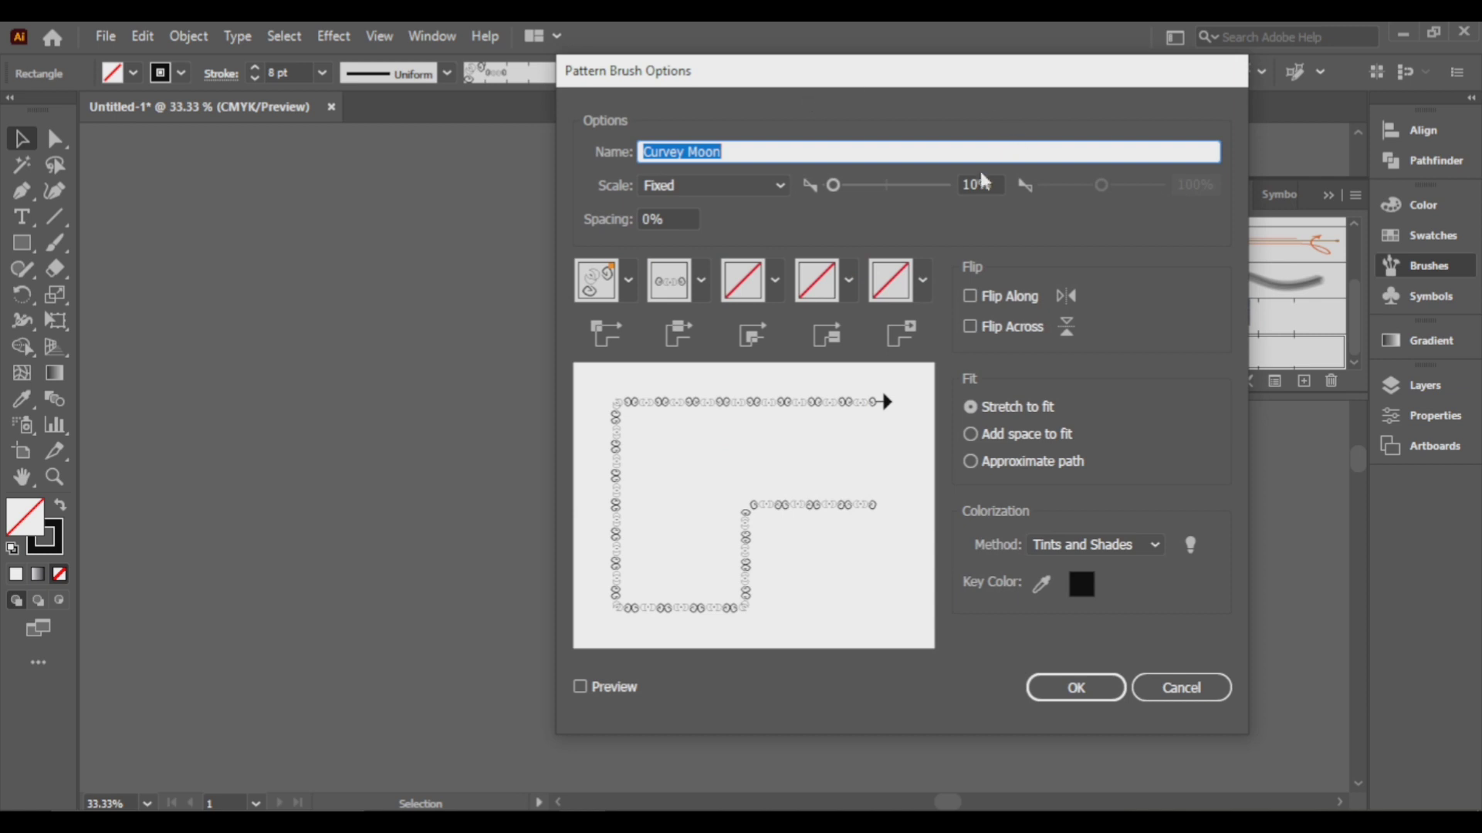
drag(978, 186, 991, 187)
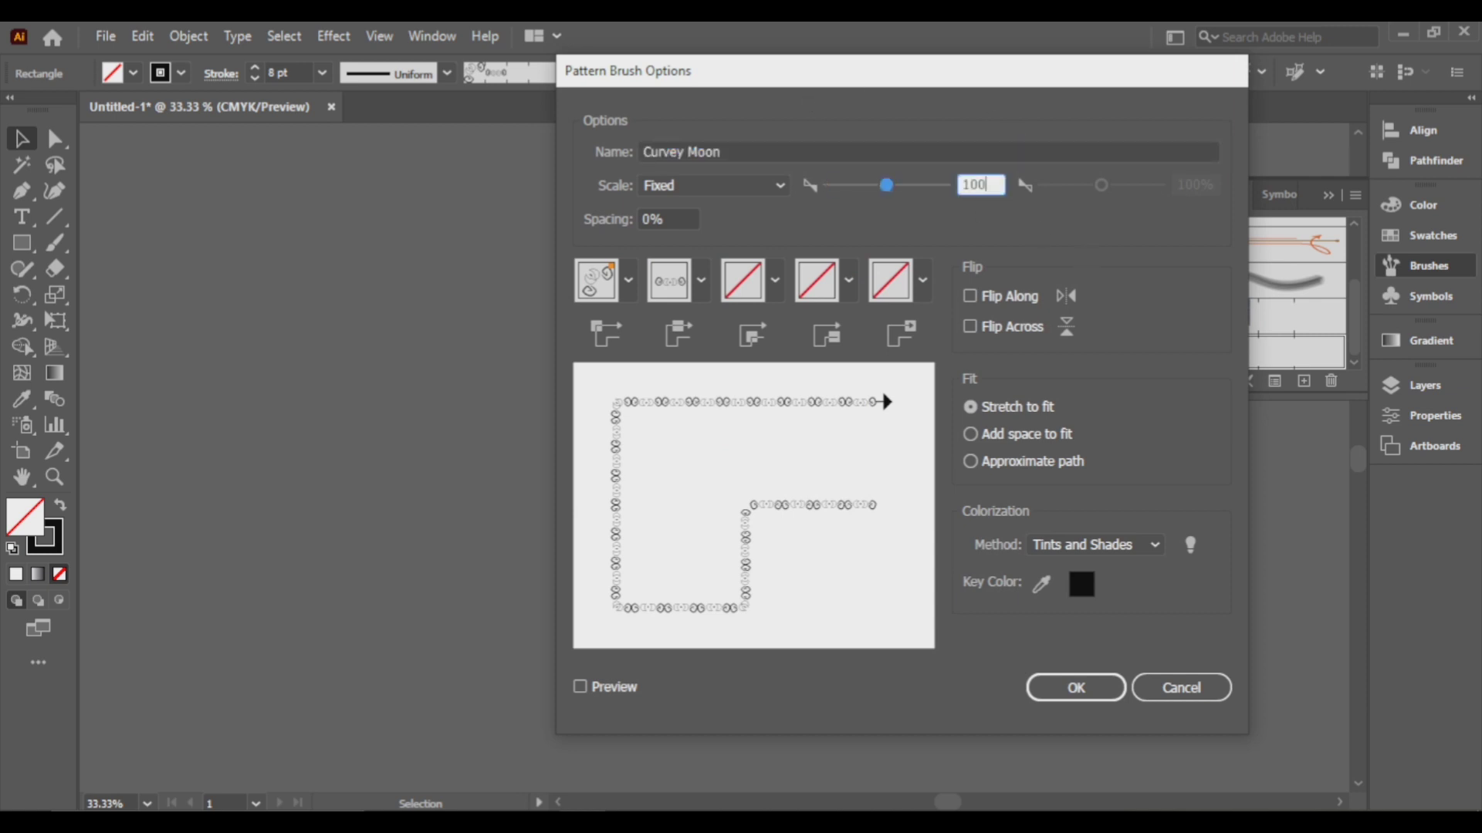
key(Return)
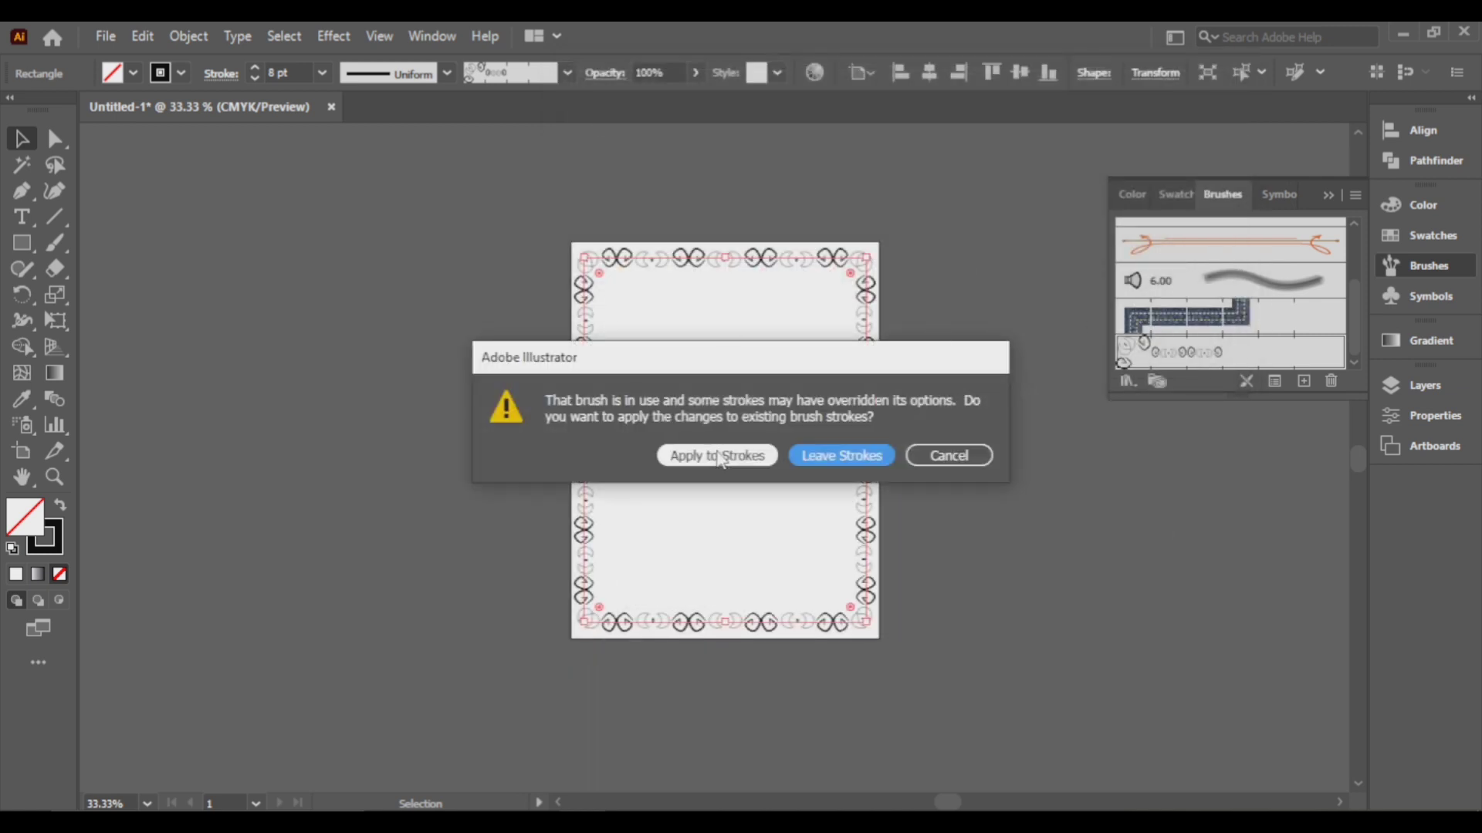
click(717, 456)
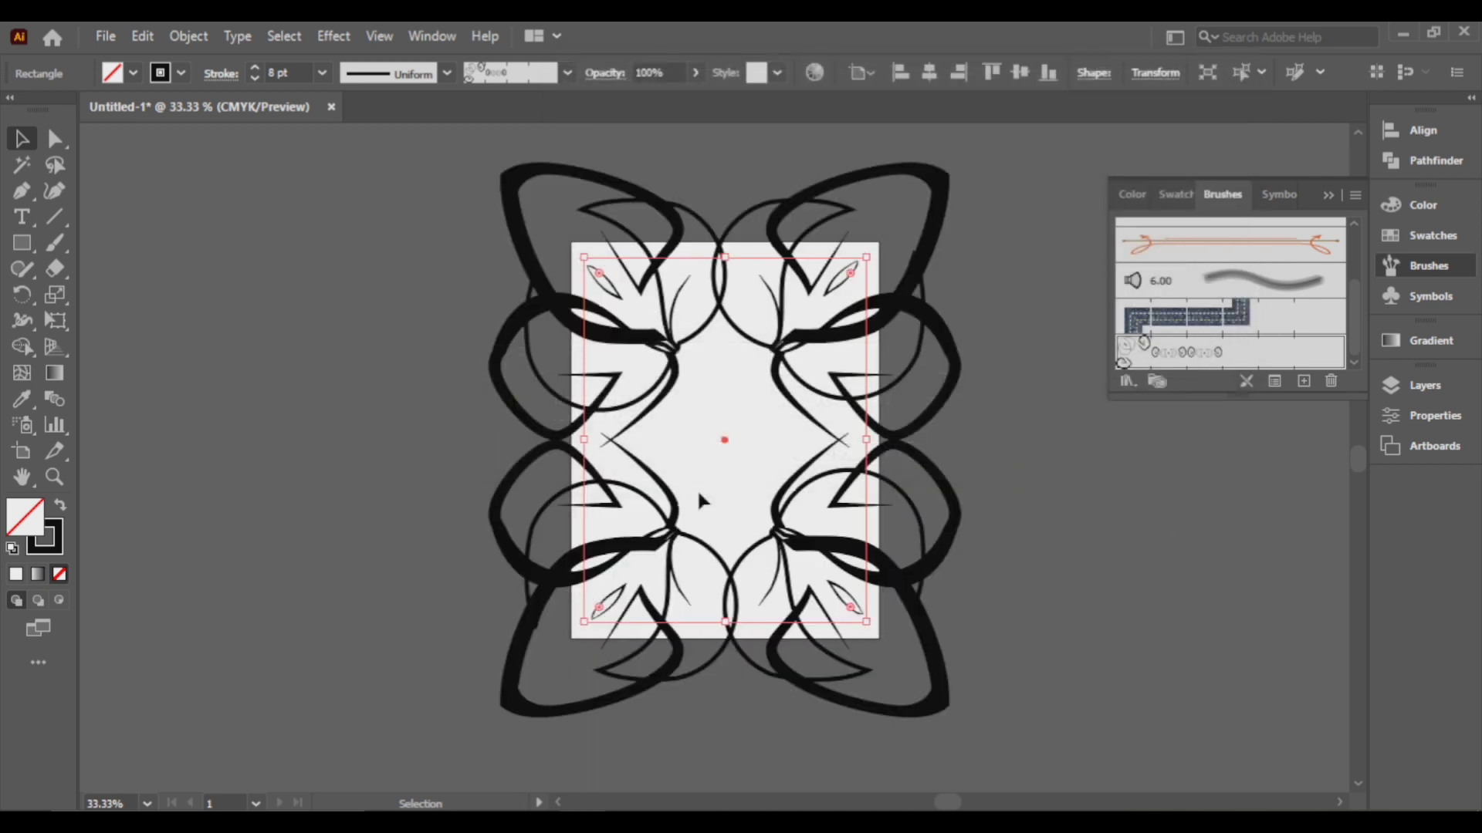
Step: Lower the border's stroke weight through 4 pt and 1 pt until it has no stroke
click(255, 79)
click(254, 79)
click(254, 78)
click(254, 78)
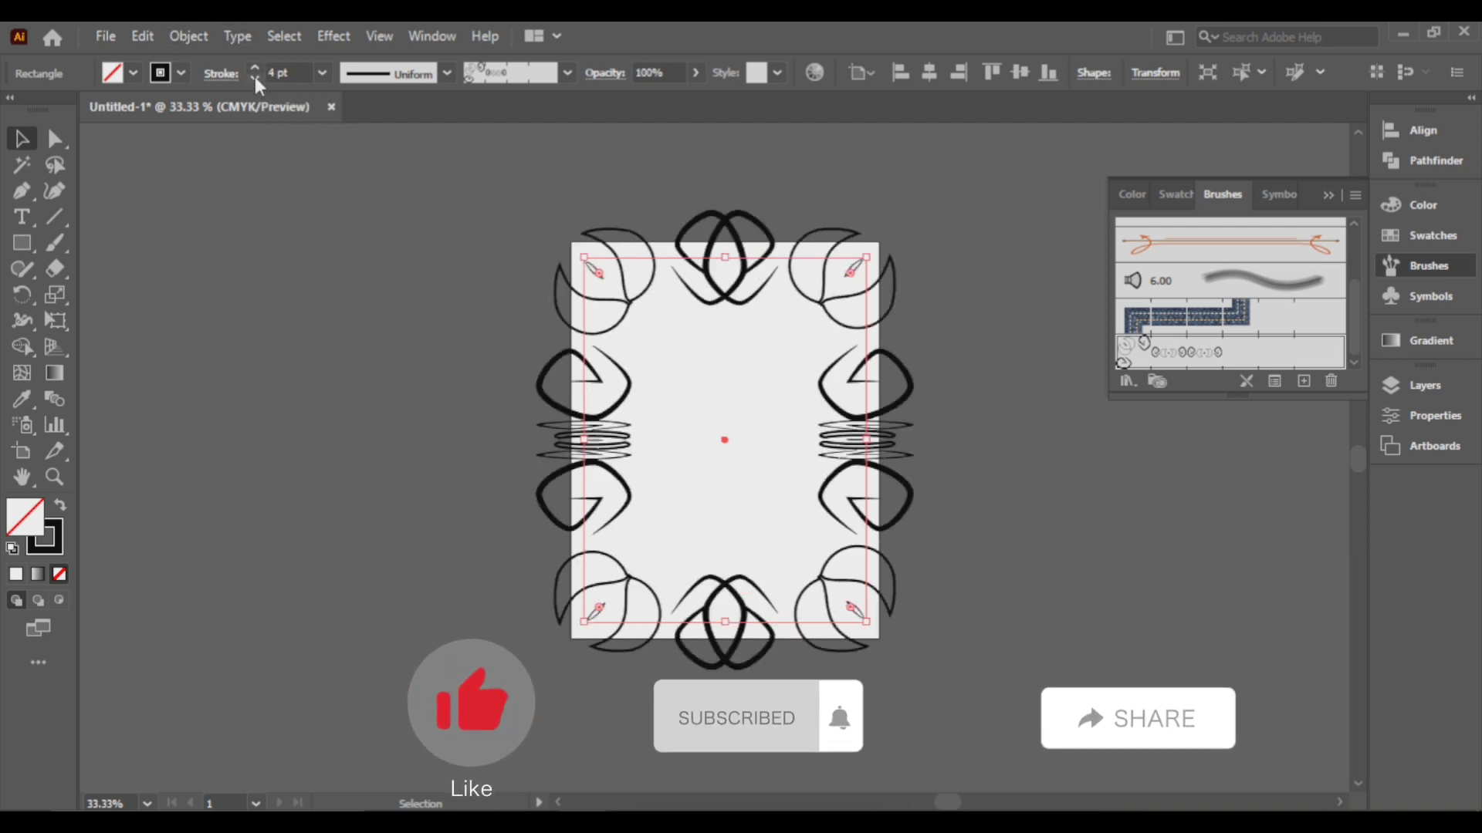
click(254, 77)
click(255, 78)
click(254, 77)
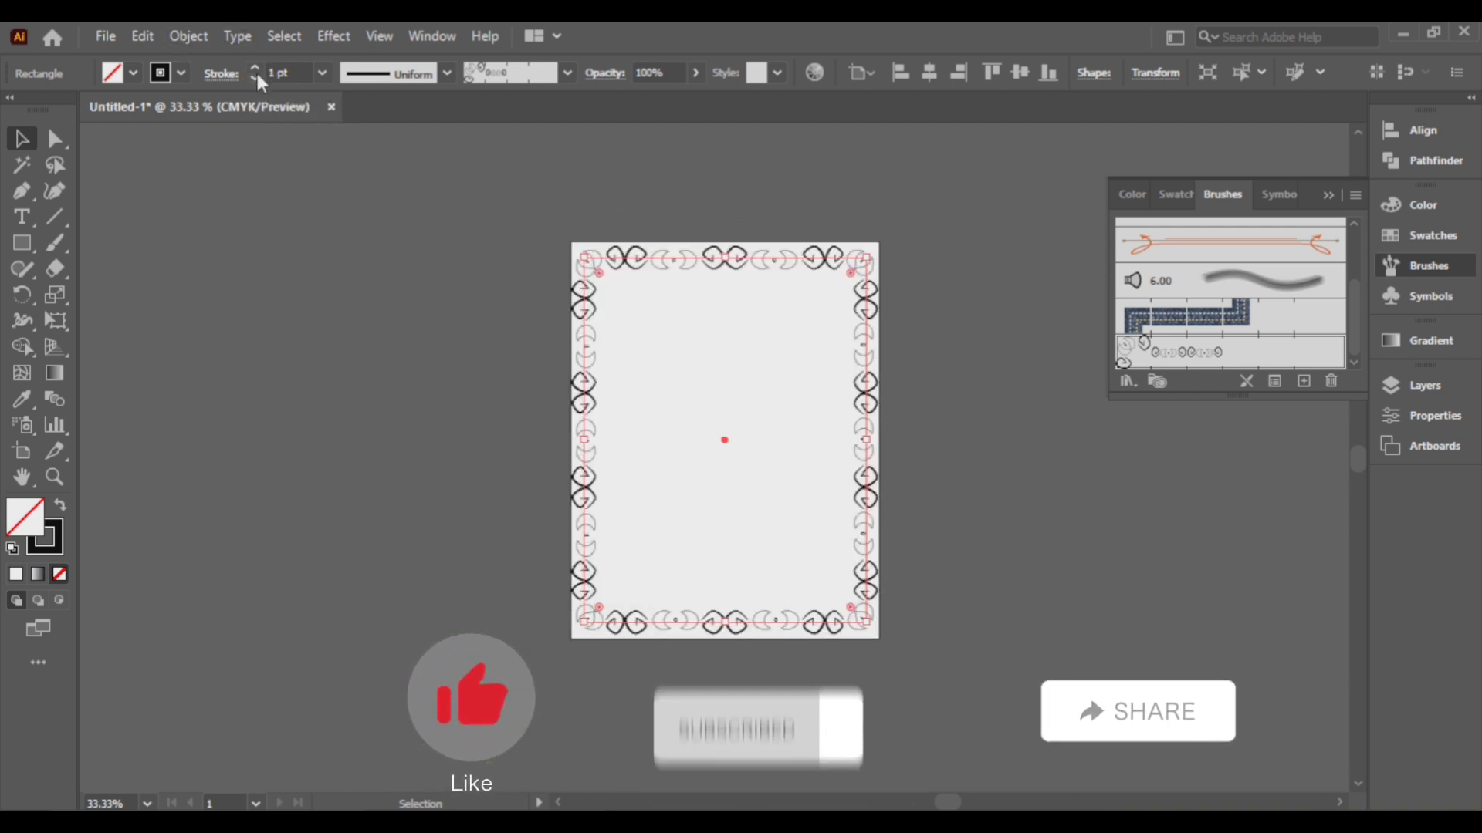
click(256, 77)
click(257, 76)
click(257, 76)
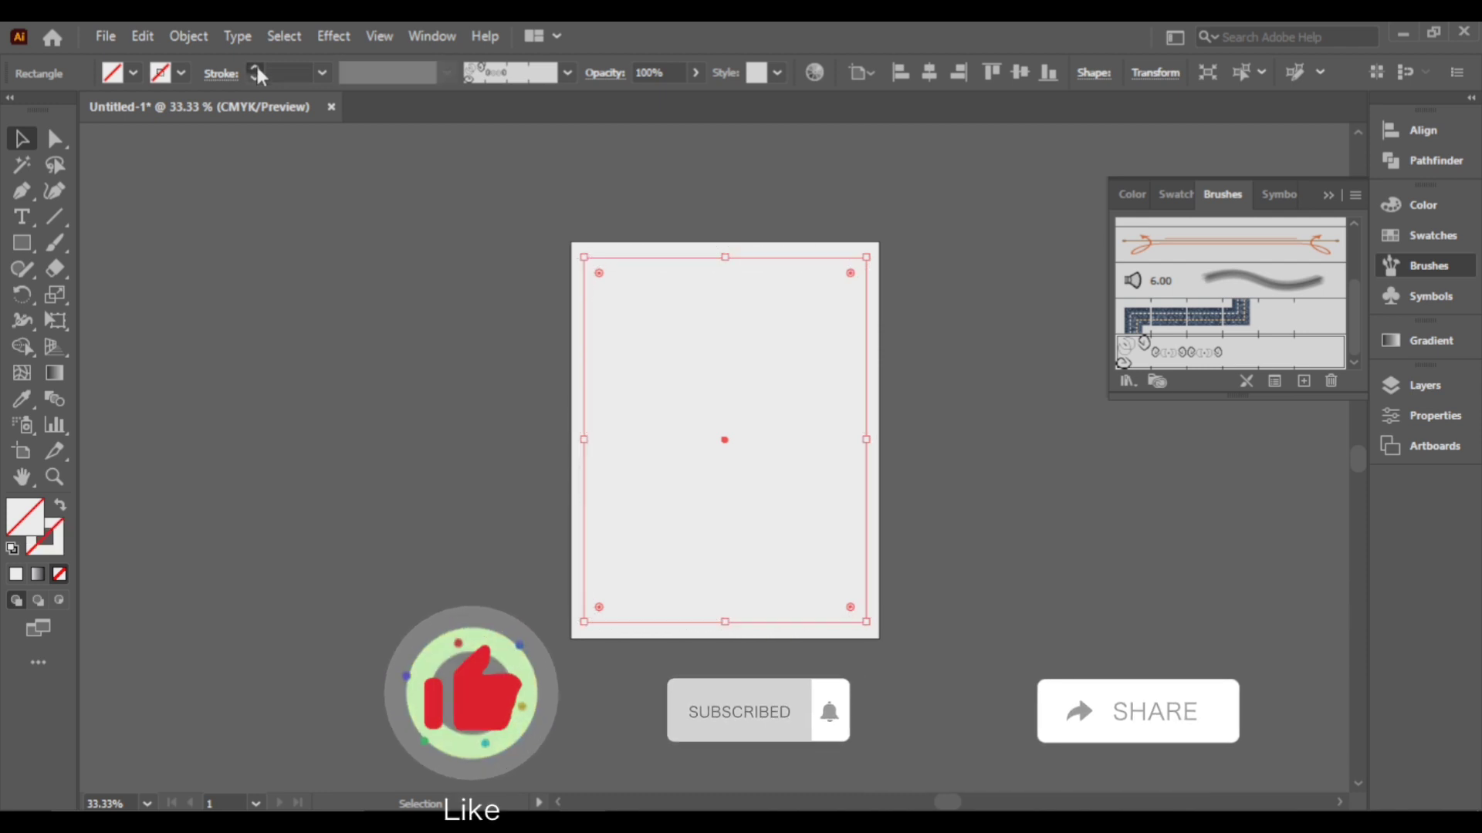
Step: Raise the stroke weight of the page border to 2 pt
click(256, 67)
click(256, 67)
click(256, 65)
click(256, 66)
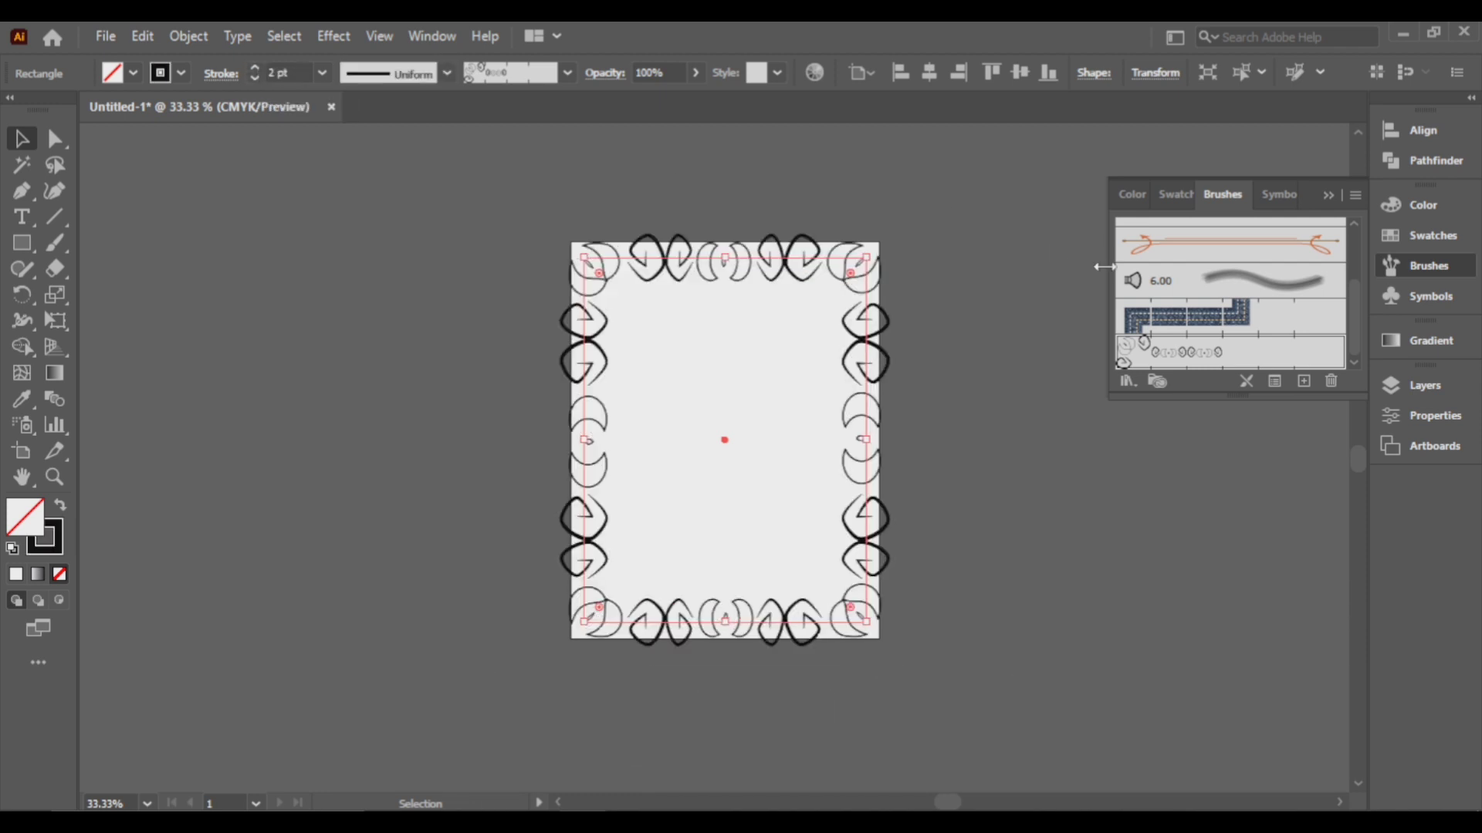
Step: Set the Curvey Moon brush's scale back to 10% and apply the change to the existing strokes
double_click(1255, 352)
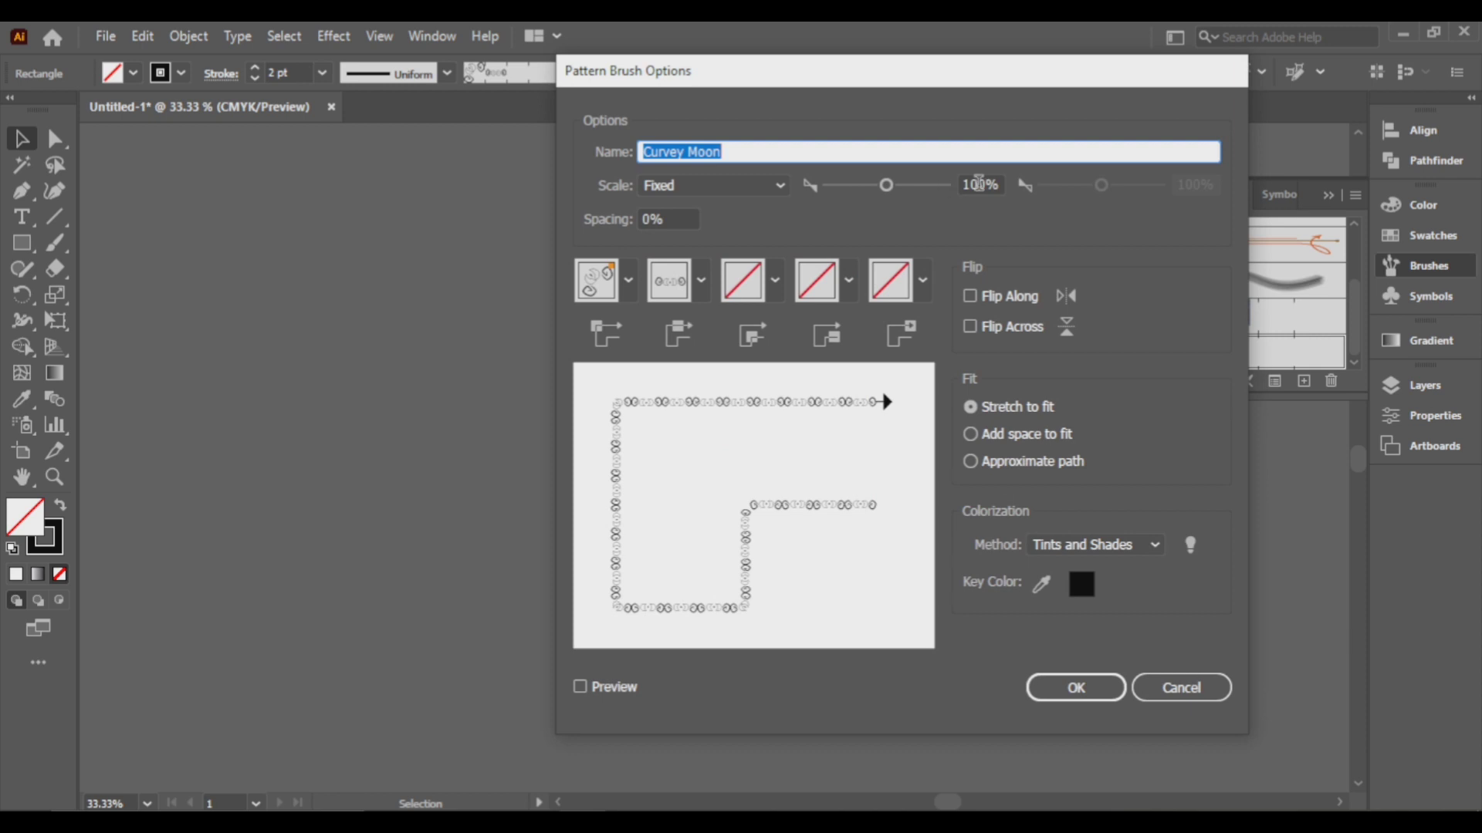
click(979, 184)
text(10)
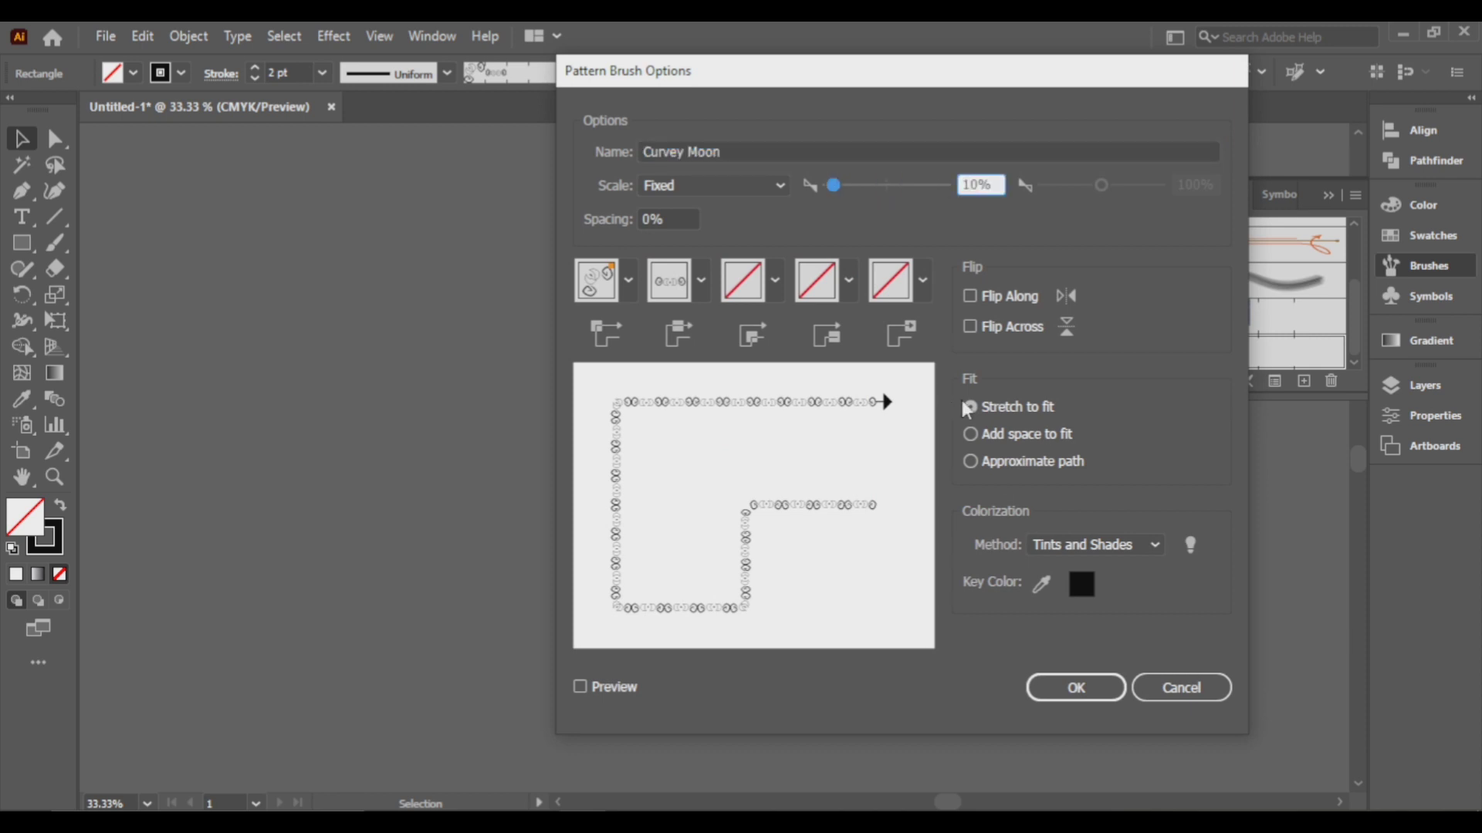
click(1079, 688)
click(767, 457)
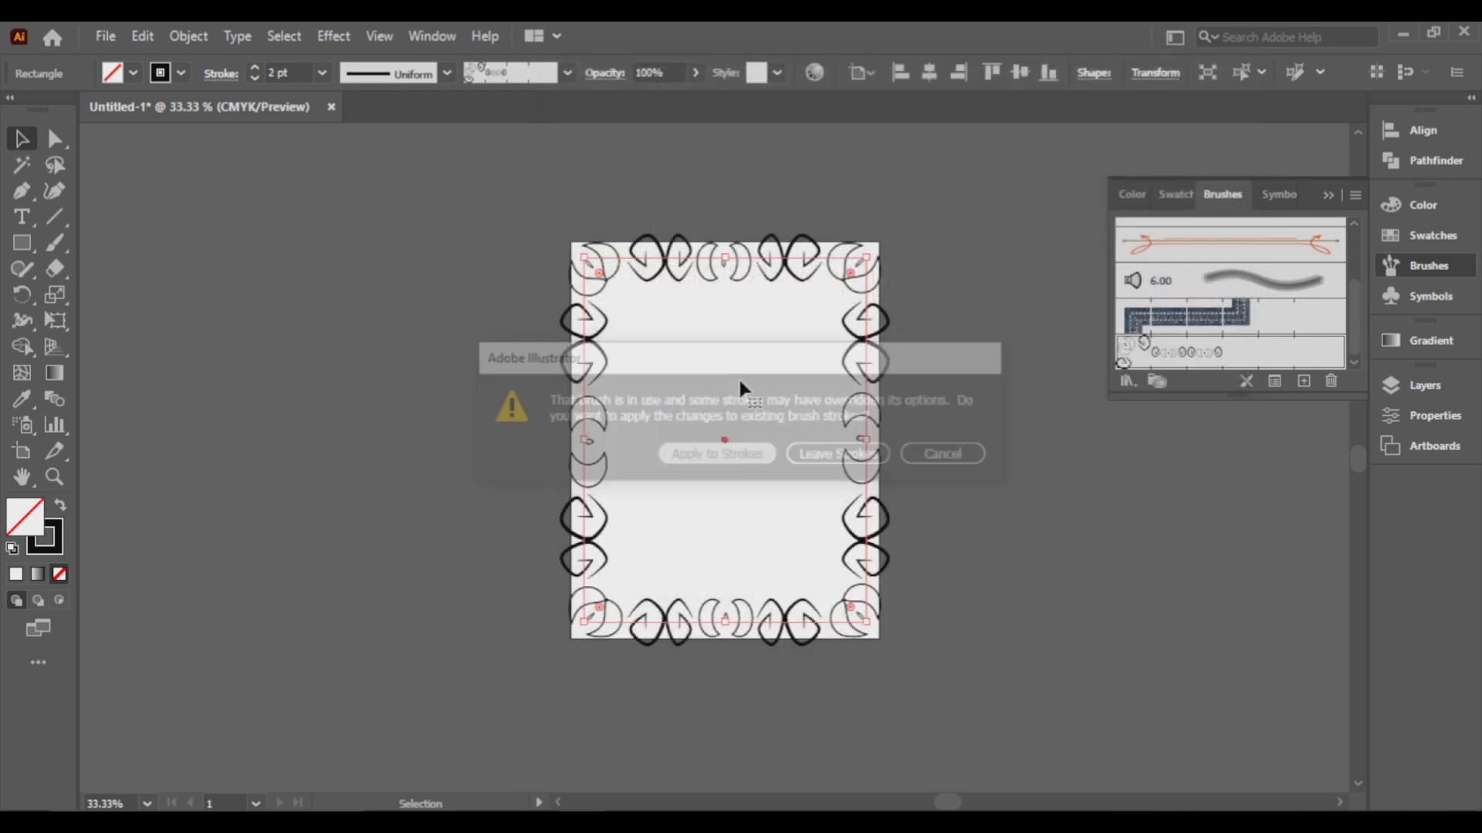
Step: Raise the border's stroke weight back to 8 pt
click(255, 69)
click(255, 69)
click(255, 69)
click(255, 68)
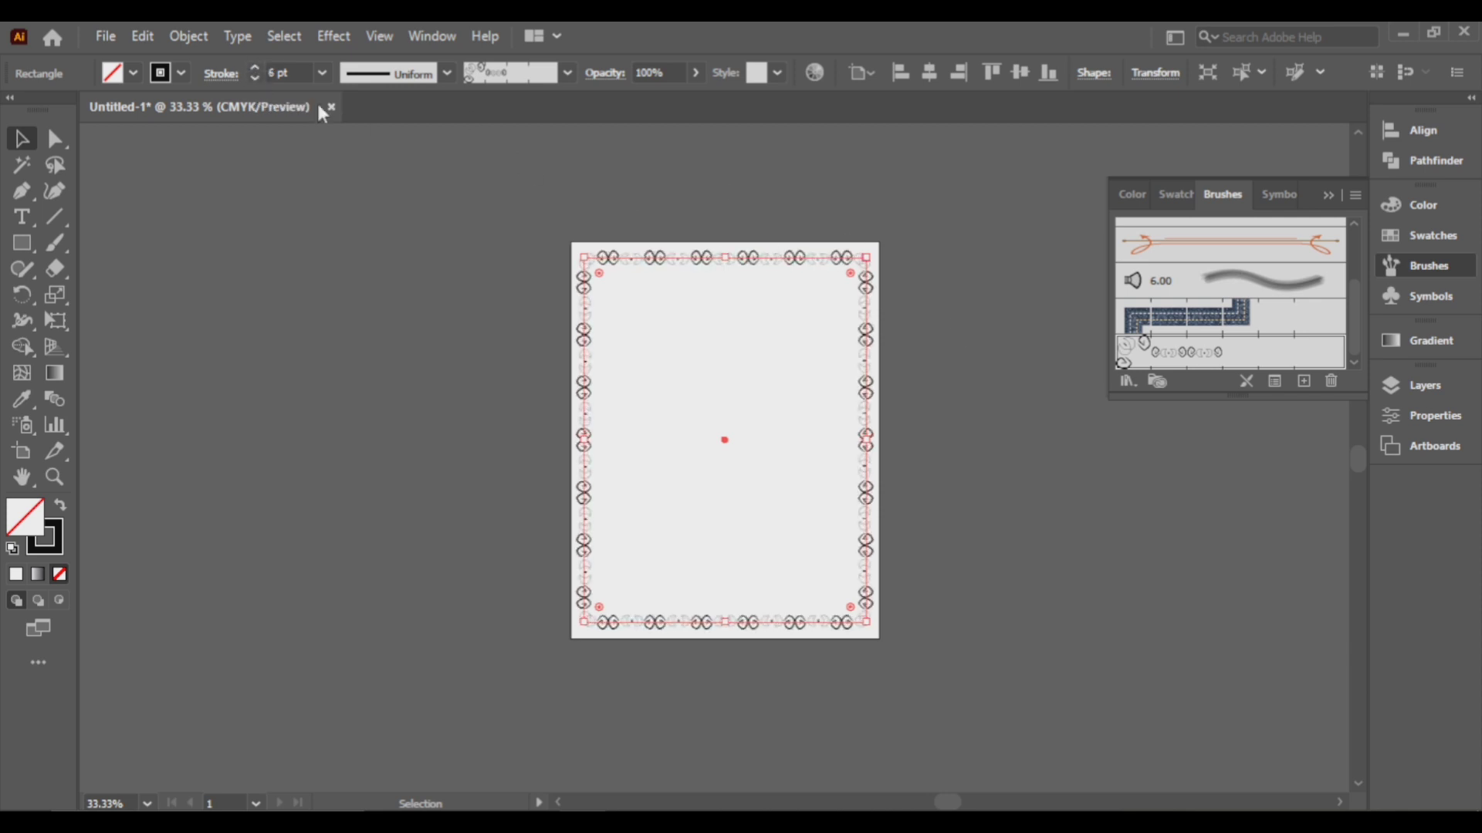
click(257, 66)
click(257, 67)
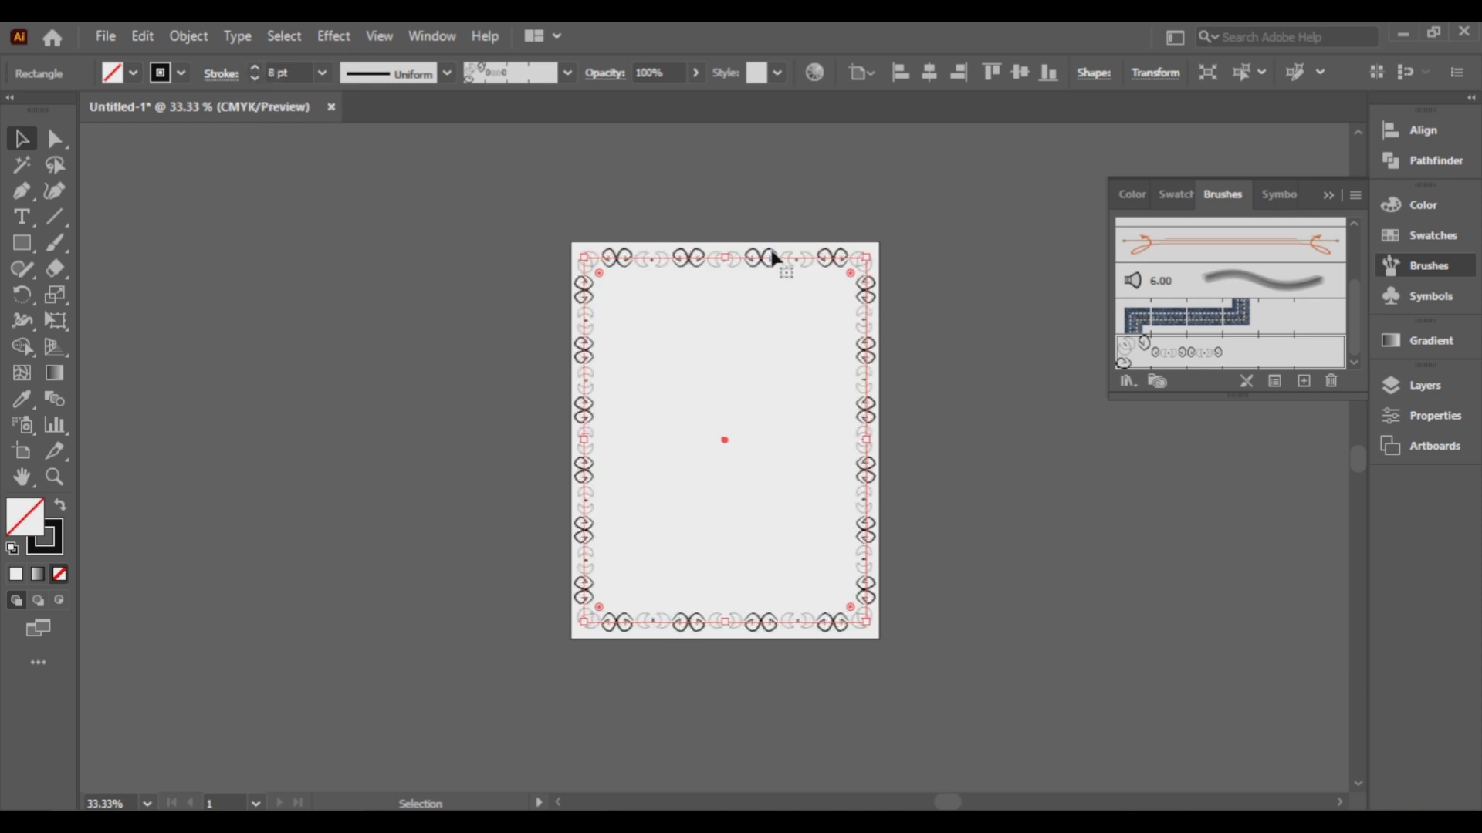
Step: Change the border's stroke colour to a magenta with about 96% M and 0% C, Y and K
scroll(764, 270, up, 4)
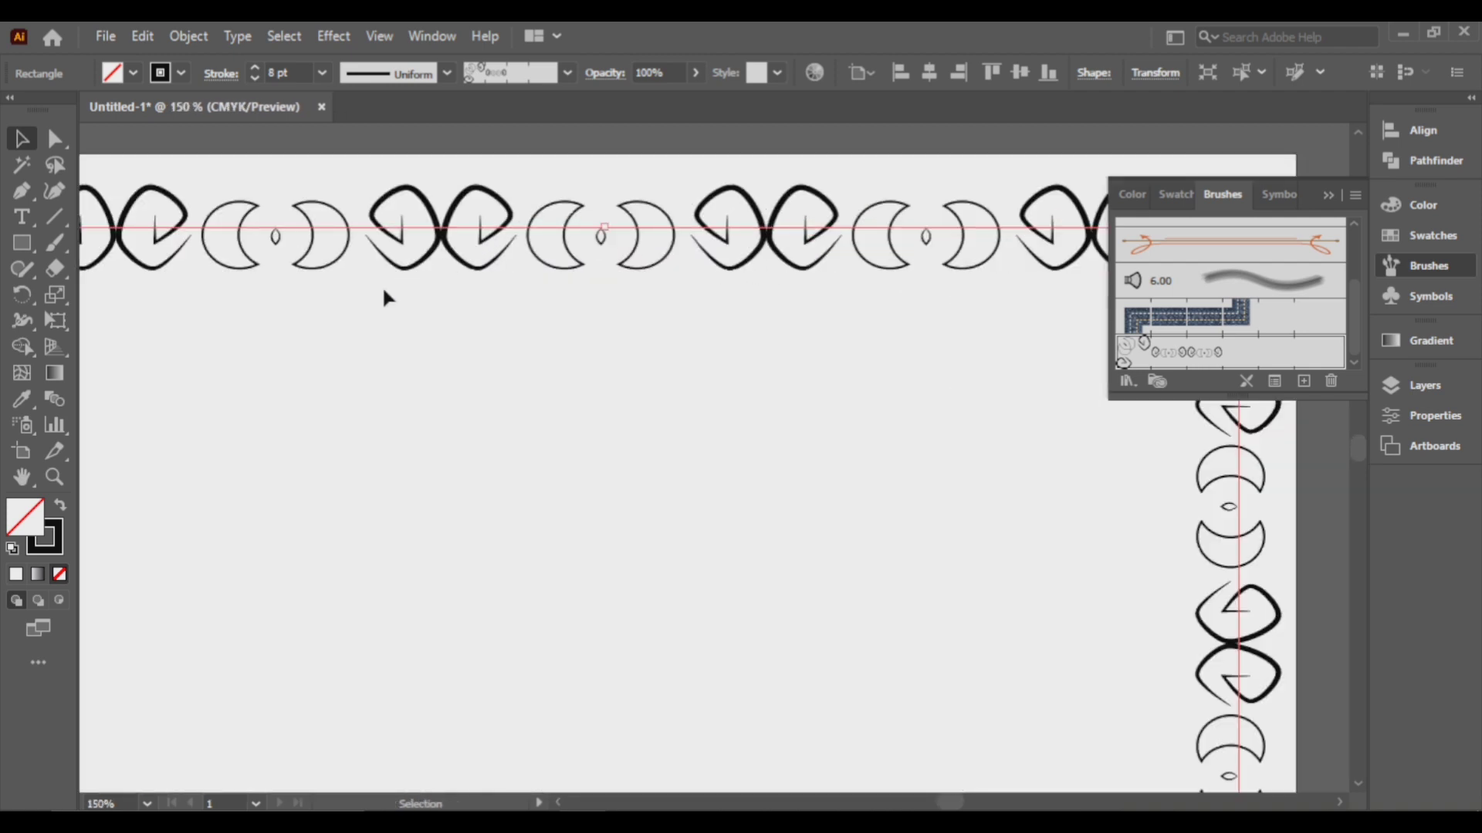
drag(383, 290, 695, 322)
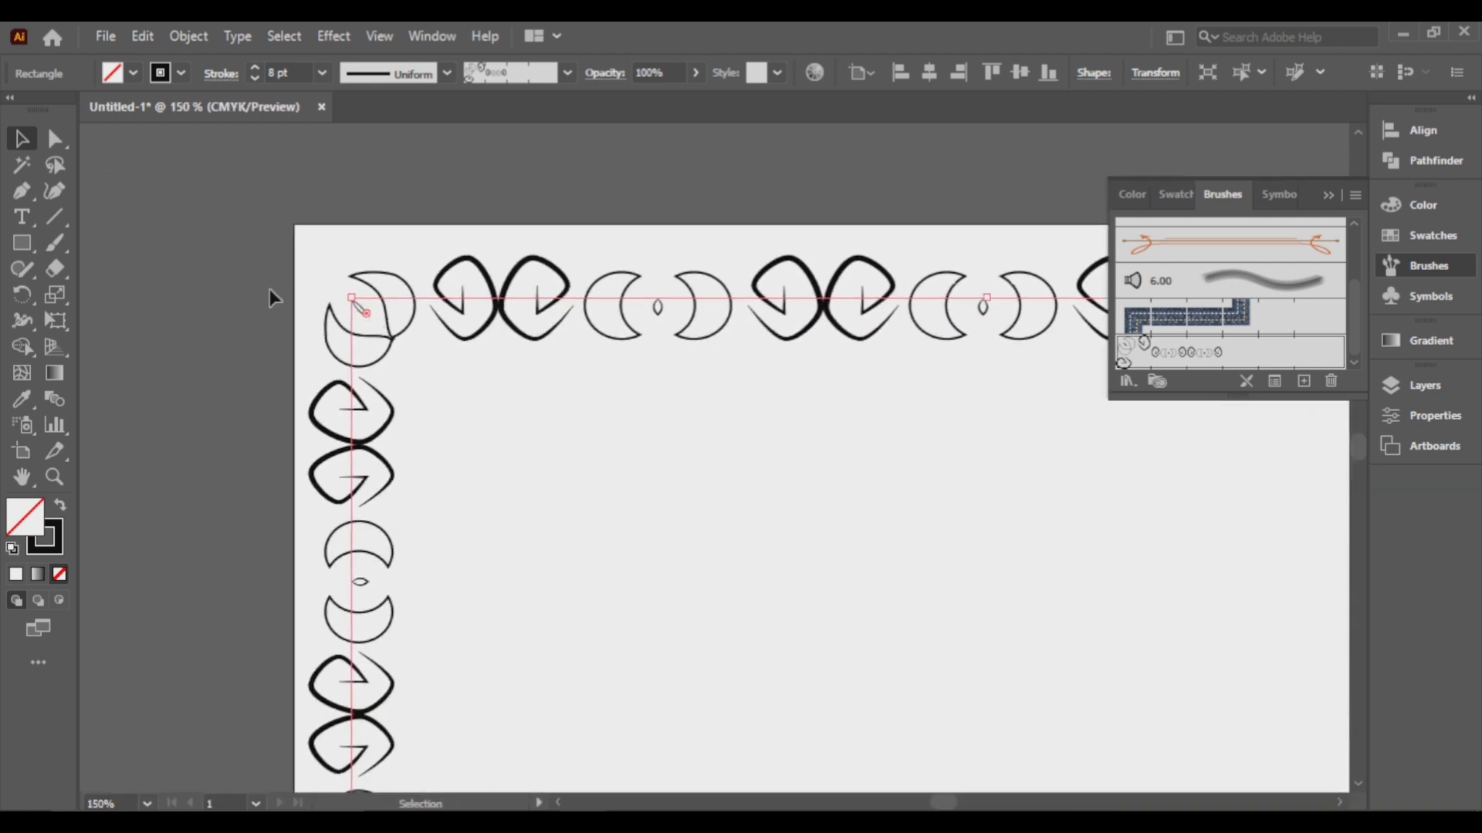
double_click(61, 533)
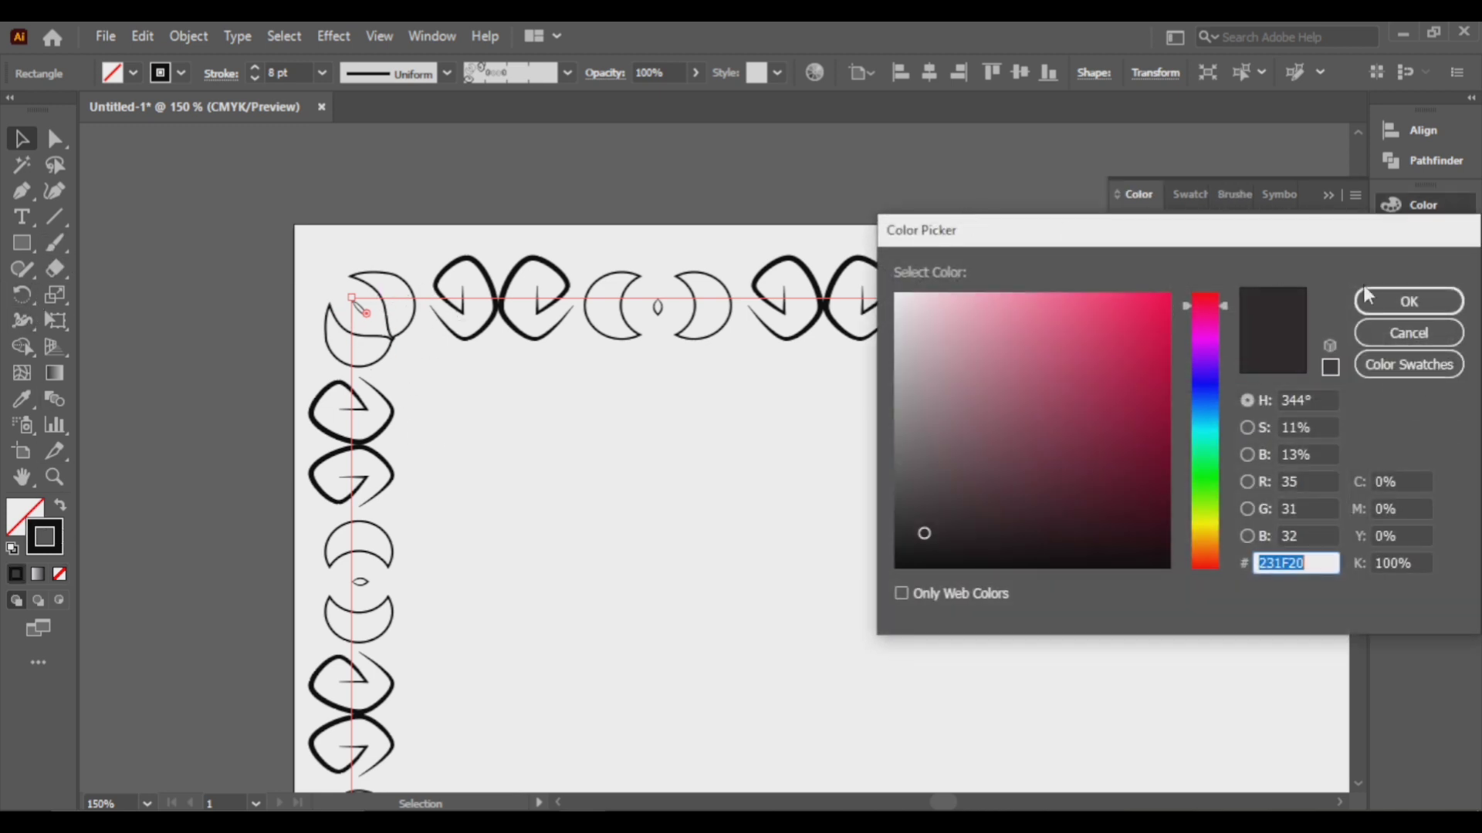
text(FF0000)
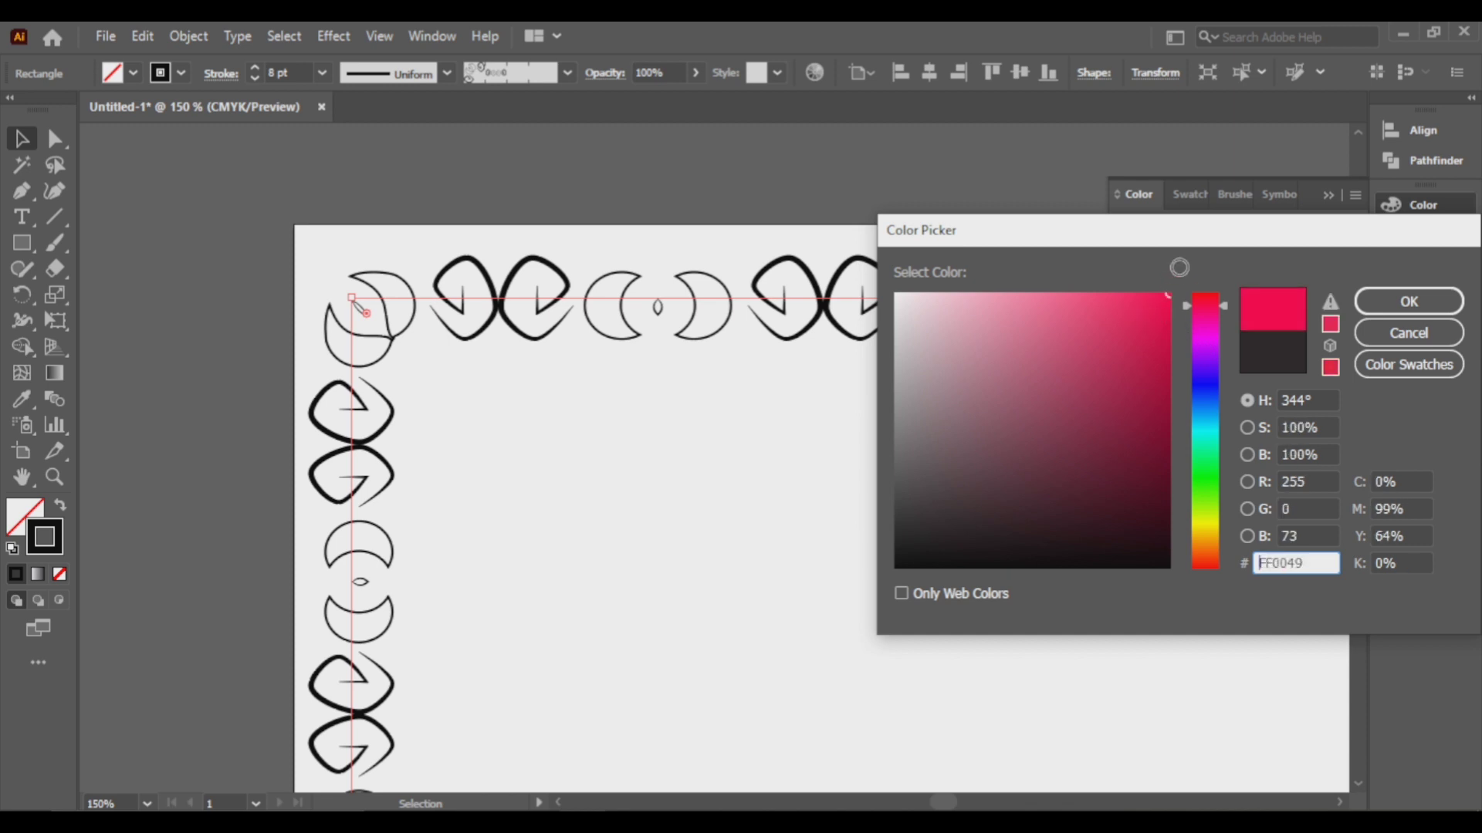
drag(1212, 282, 1212, 316)
click(1415, 300)
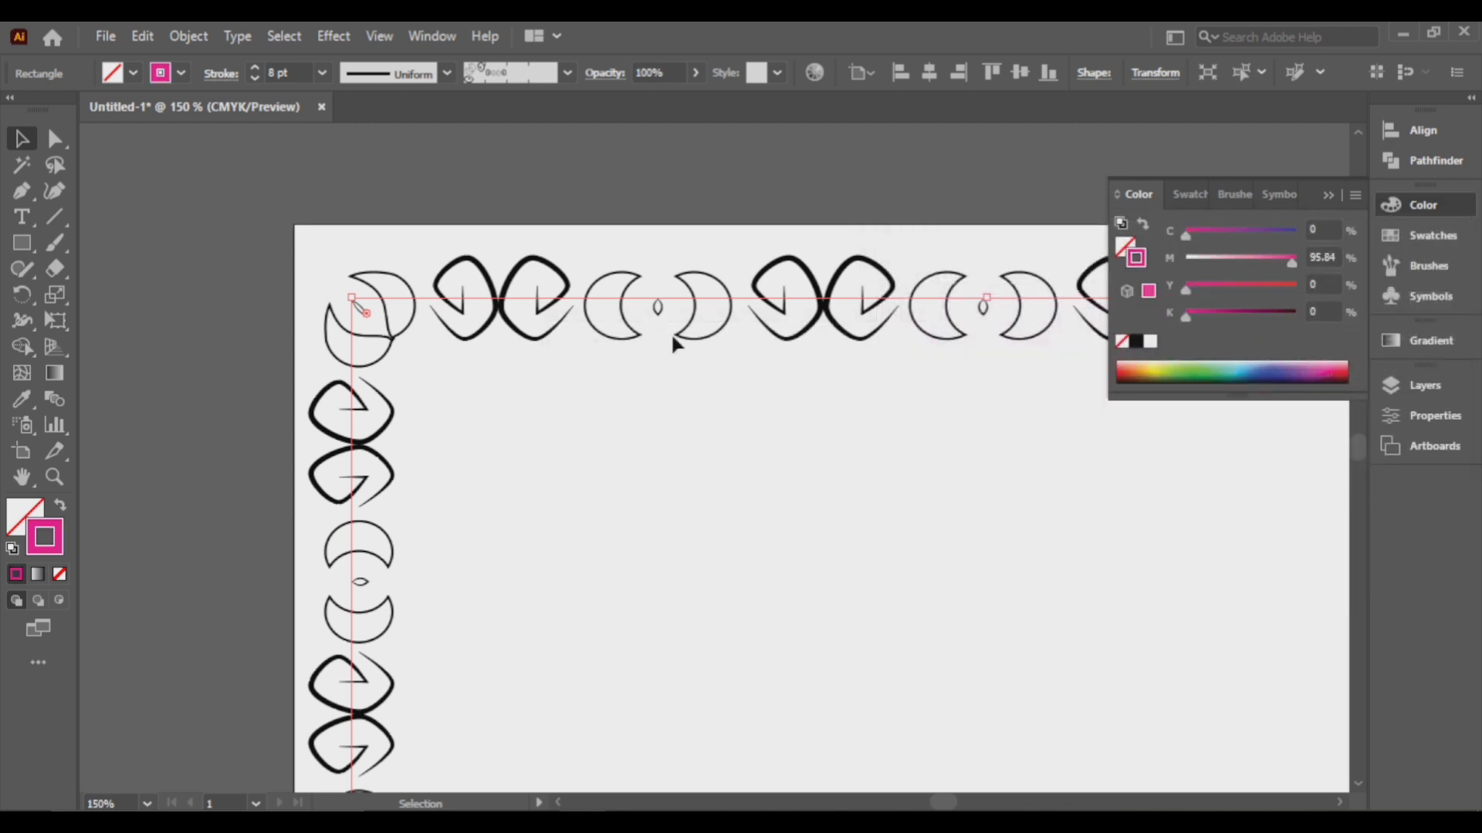
Step: Change the Curvey Moon brush's colorization method to Tints and apply it to the existing strokes
scroll(794, 313, down, 4)
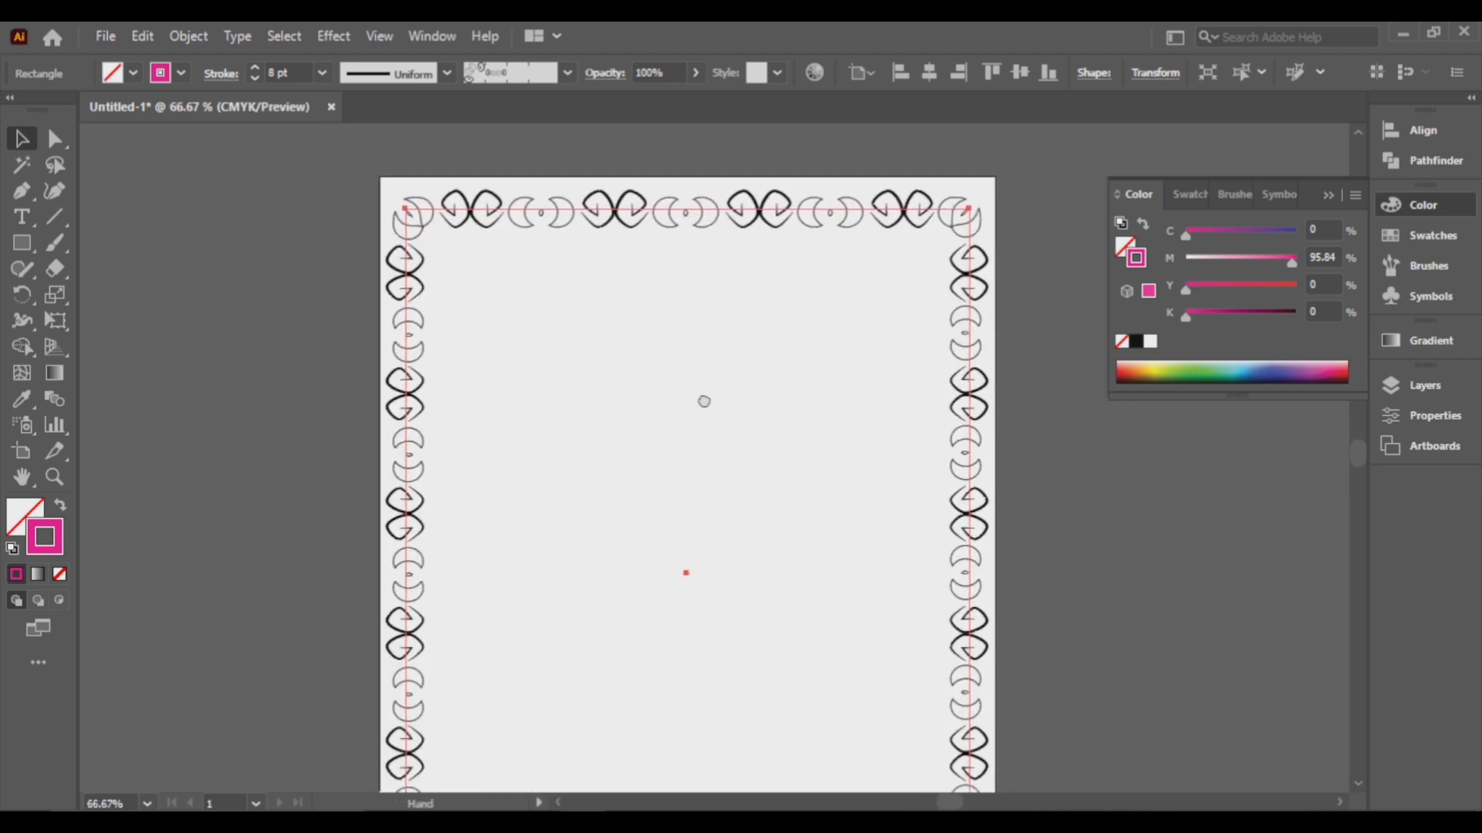
scroll(704, 403, down, 1)
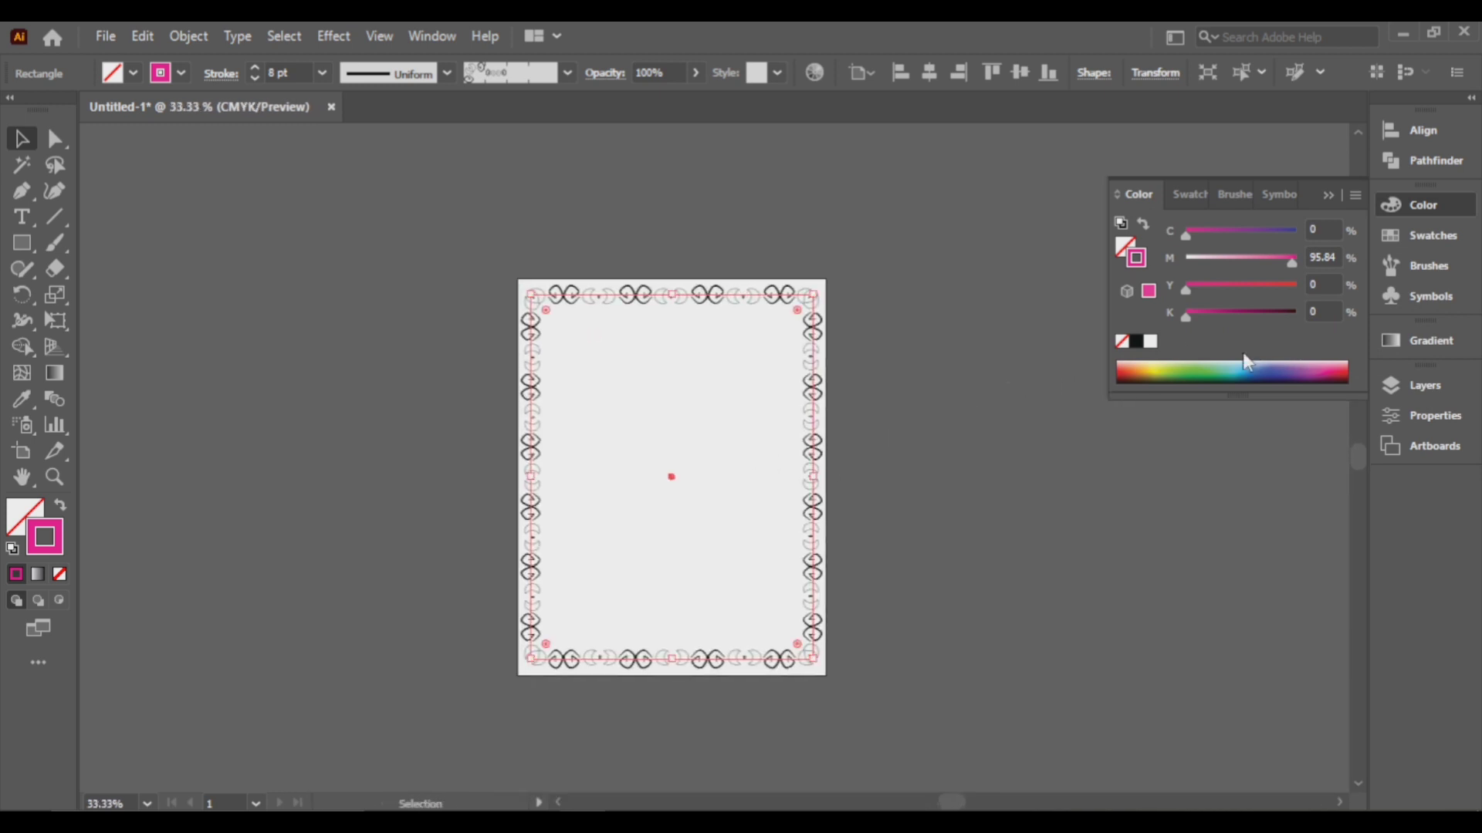
click(1428, 276)
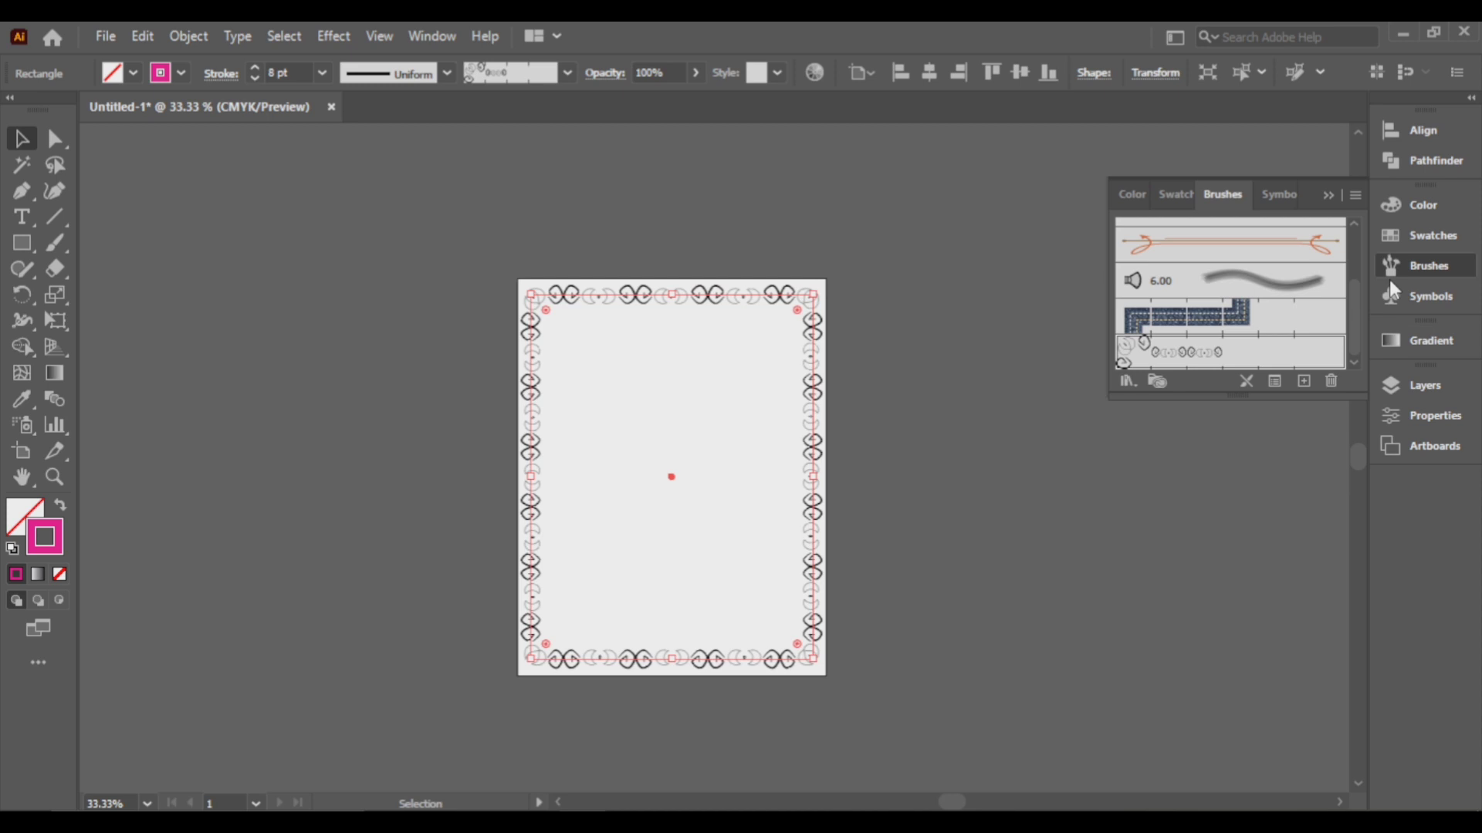
double_click(1218, 355)
click(1070, 545)
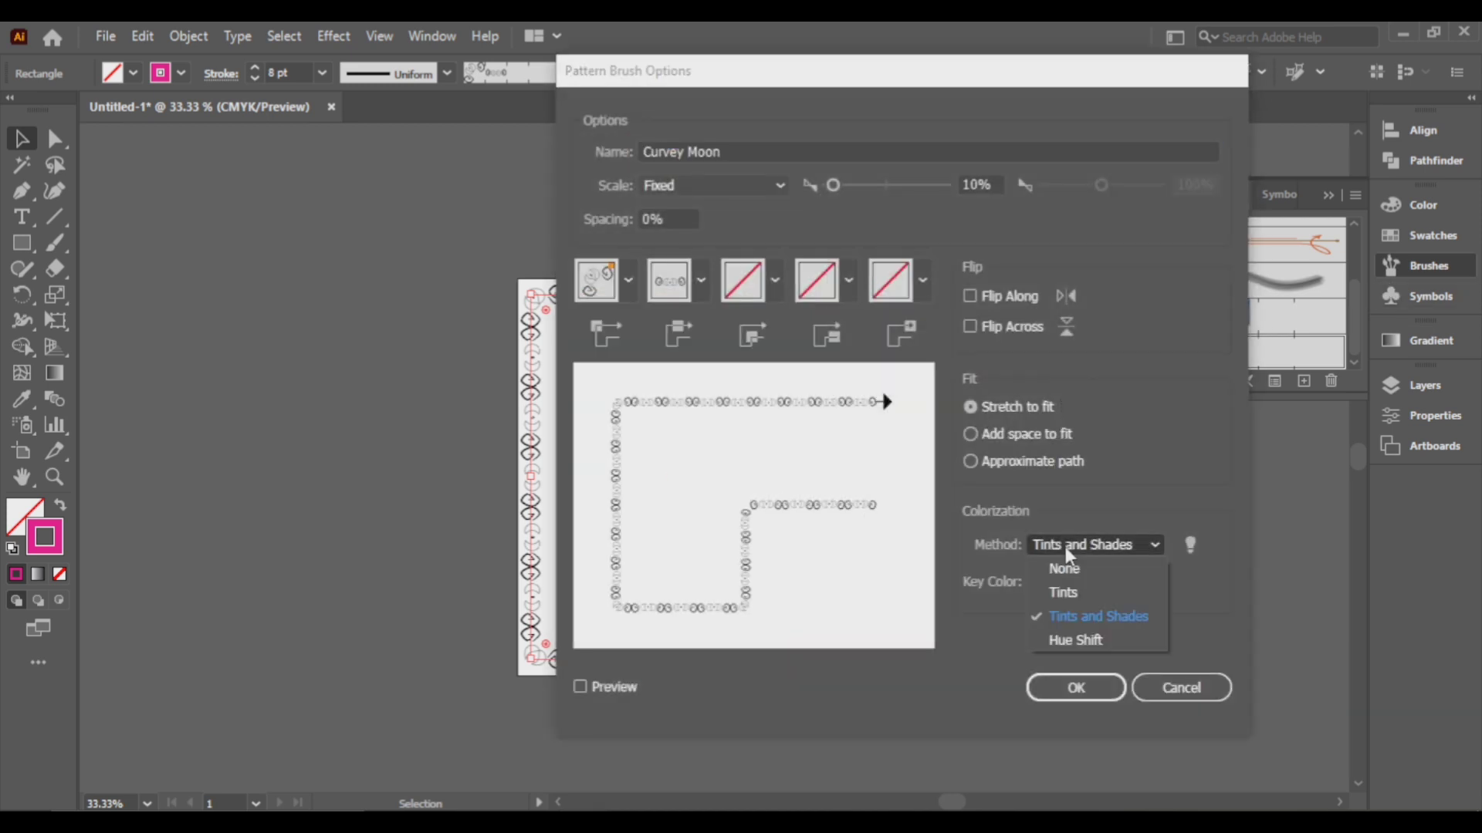
click(1077, 594)
click(1076, 686)
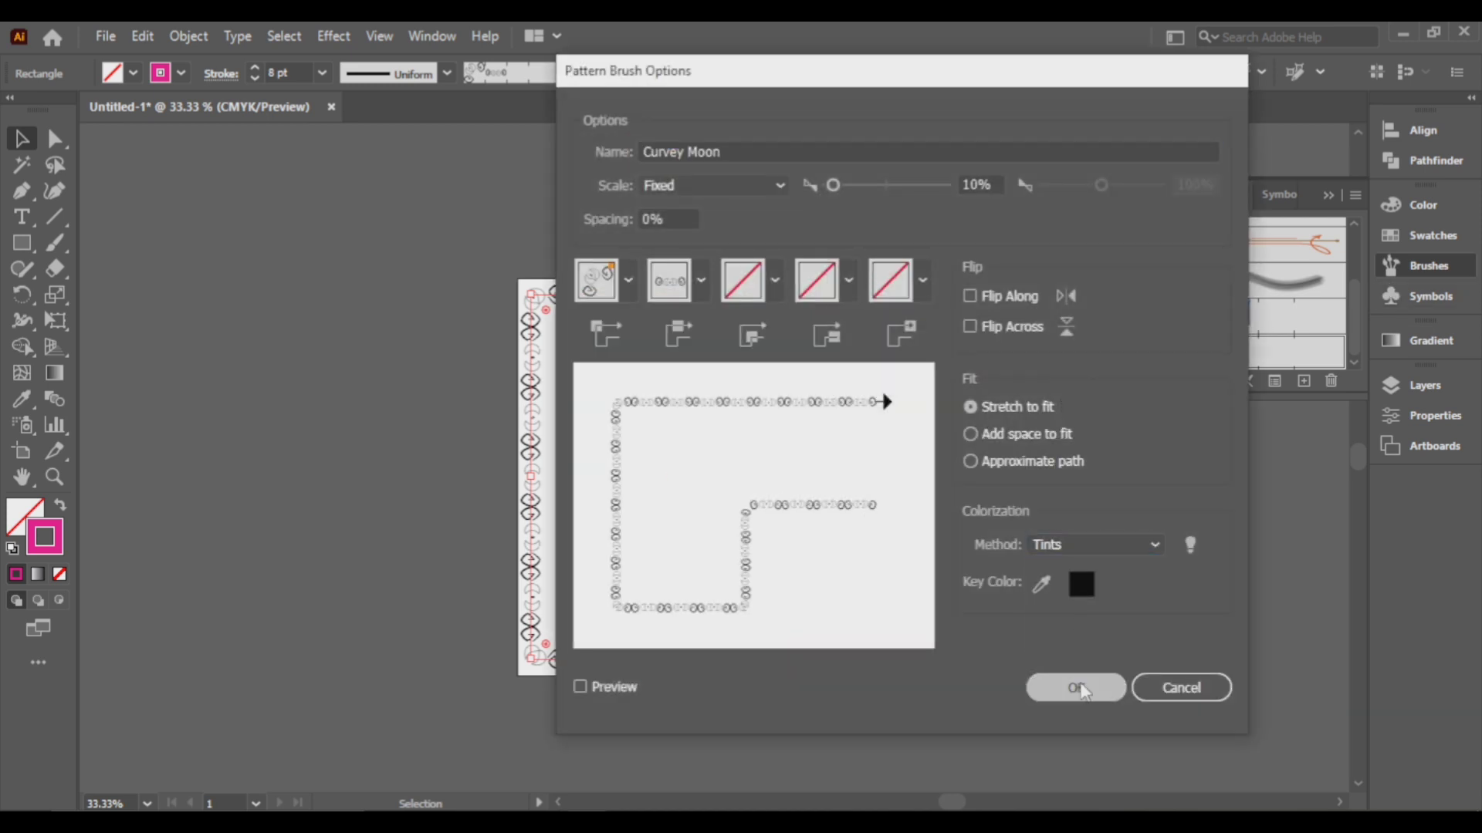
click(717, 455)
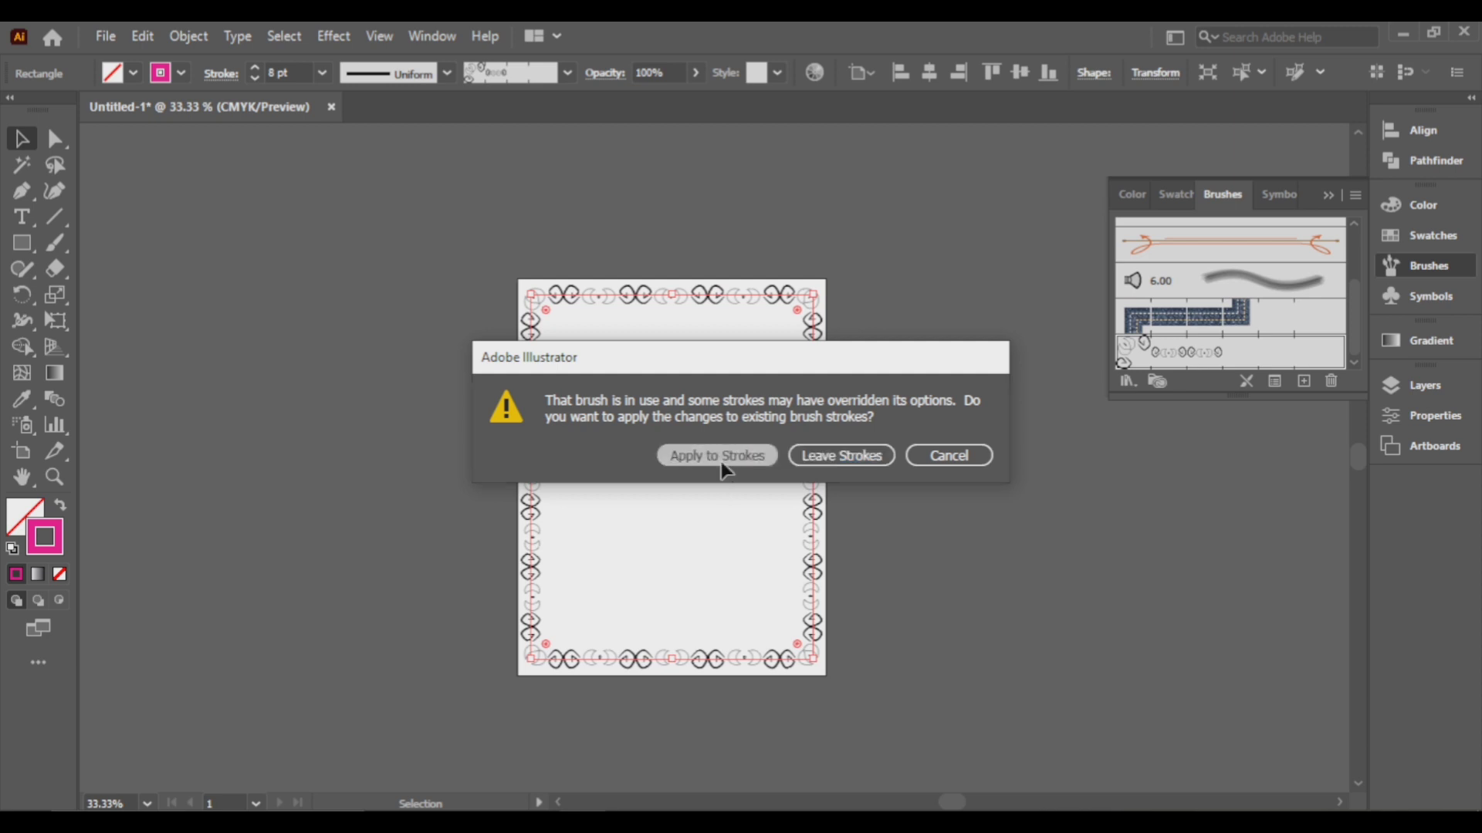
Step: Deselect the border and examine its recoloured corners and its top and bottom edges up close
click(699, 225)
scroll(684, 326, up, 4)
drag(442, 253, 705, 417)
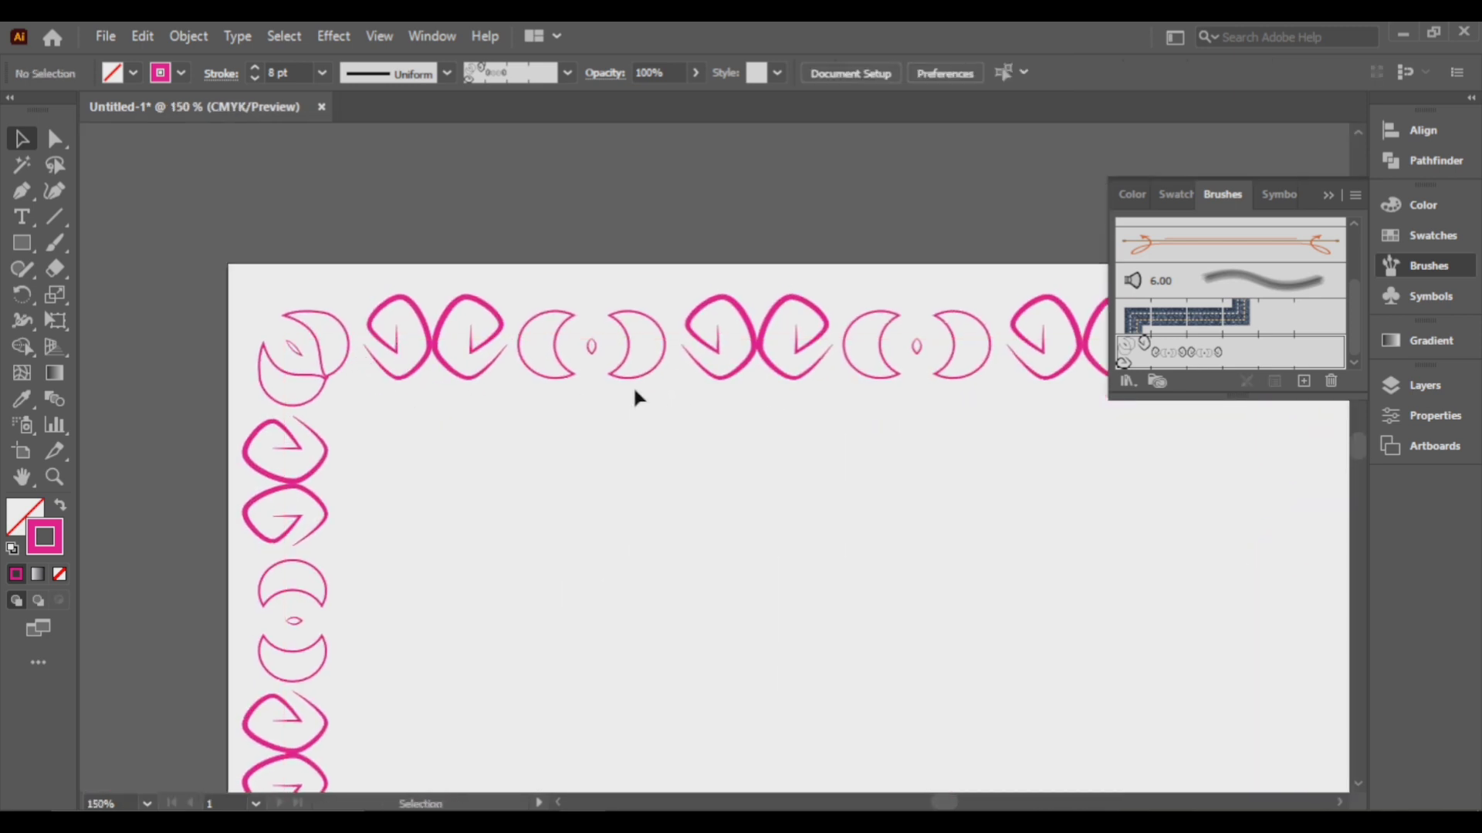
scroll(542, 486, down, 2)
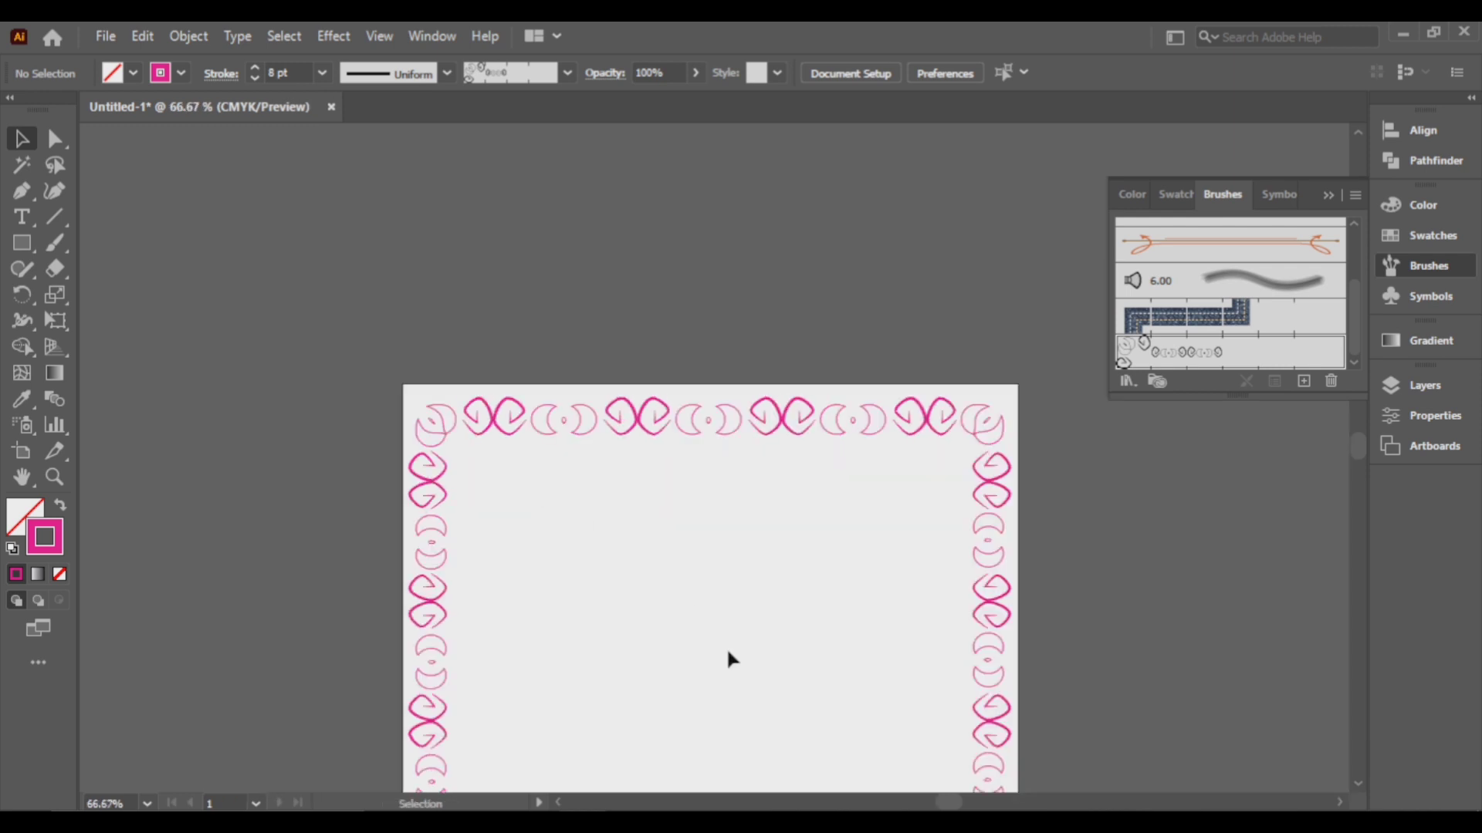
drag(728, 659, 682, 357)
scroll(682, 357, down, 1)
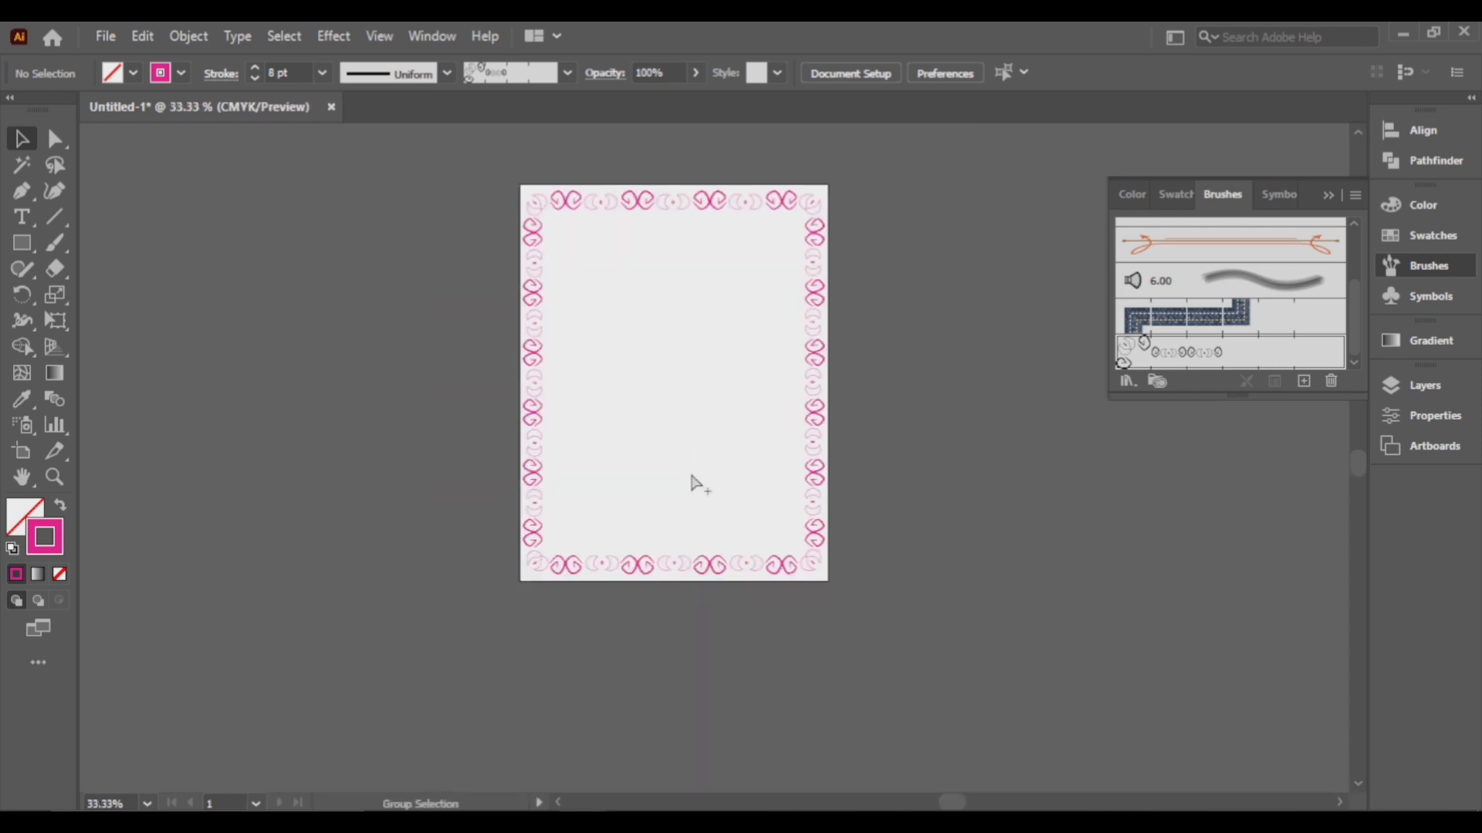
scroll(694, 486, up, 1)
scroll(679, 594, up, 2)
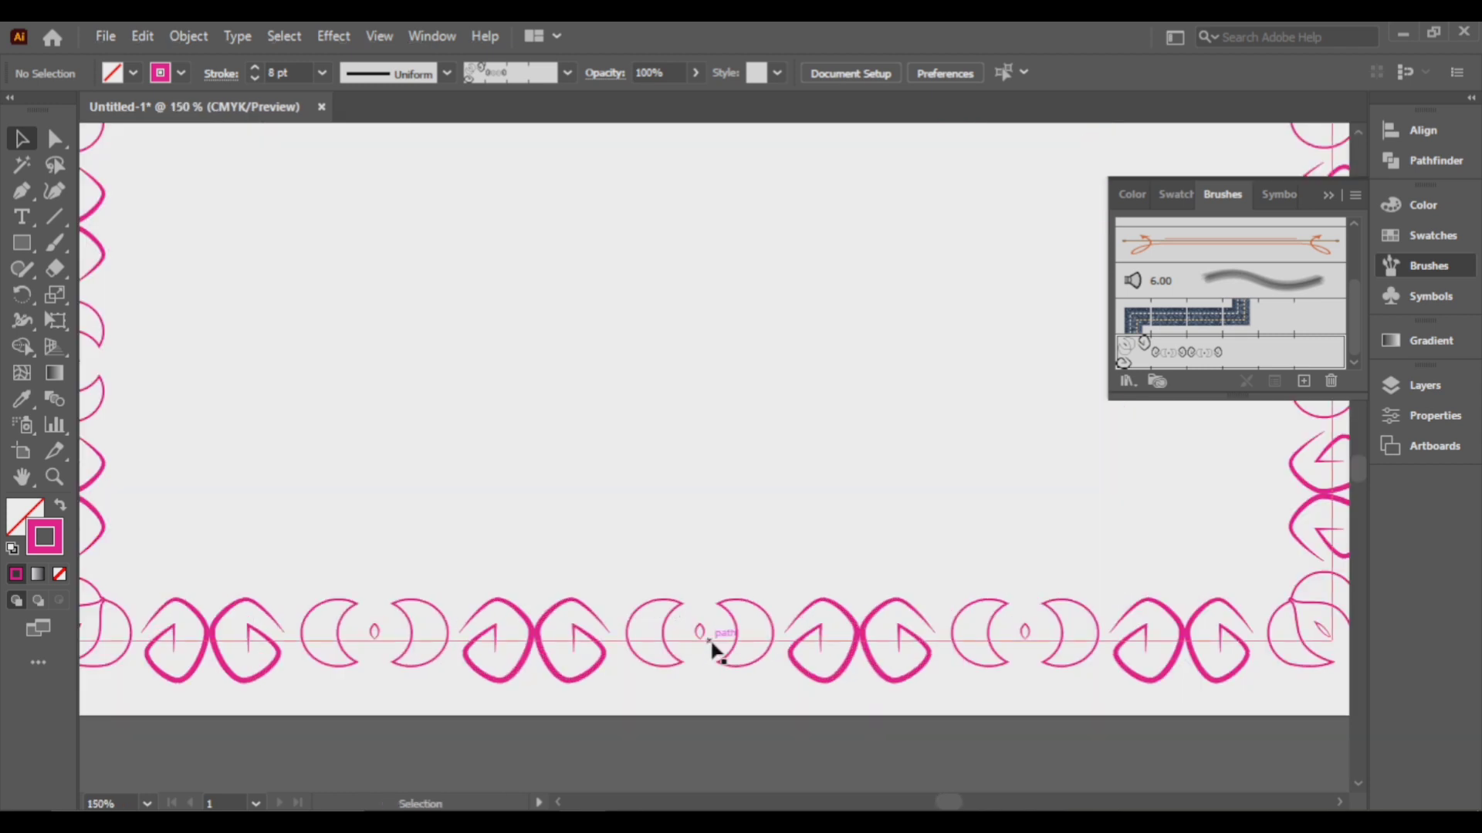
scroll(628, 606, down, 2)
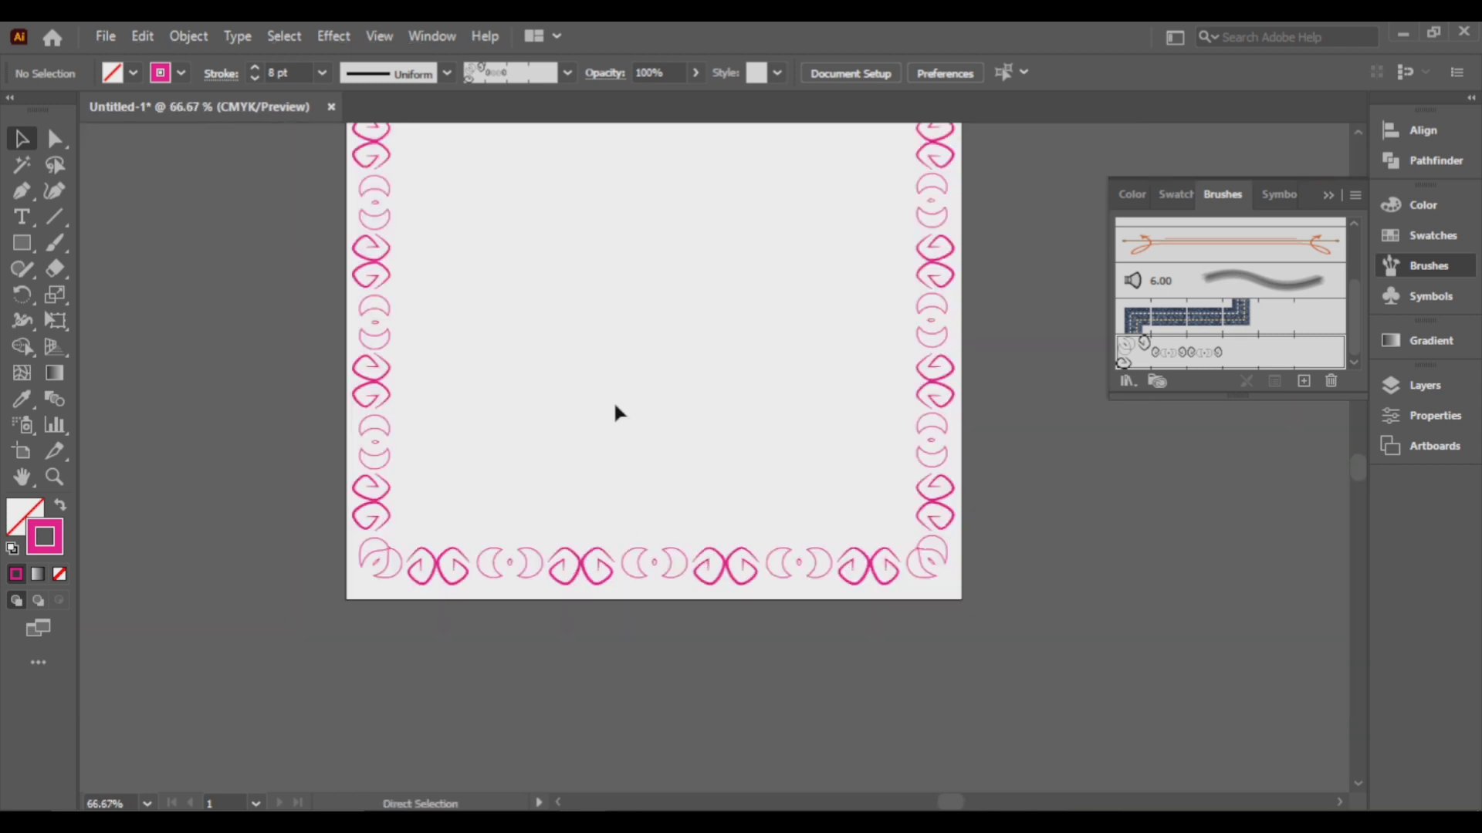
Step: Paste a copy of the border centred on the artboard and scale it down about its centre as an inner frame
scroll(615, 414, up, 1)
click(528, 196)
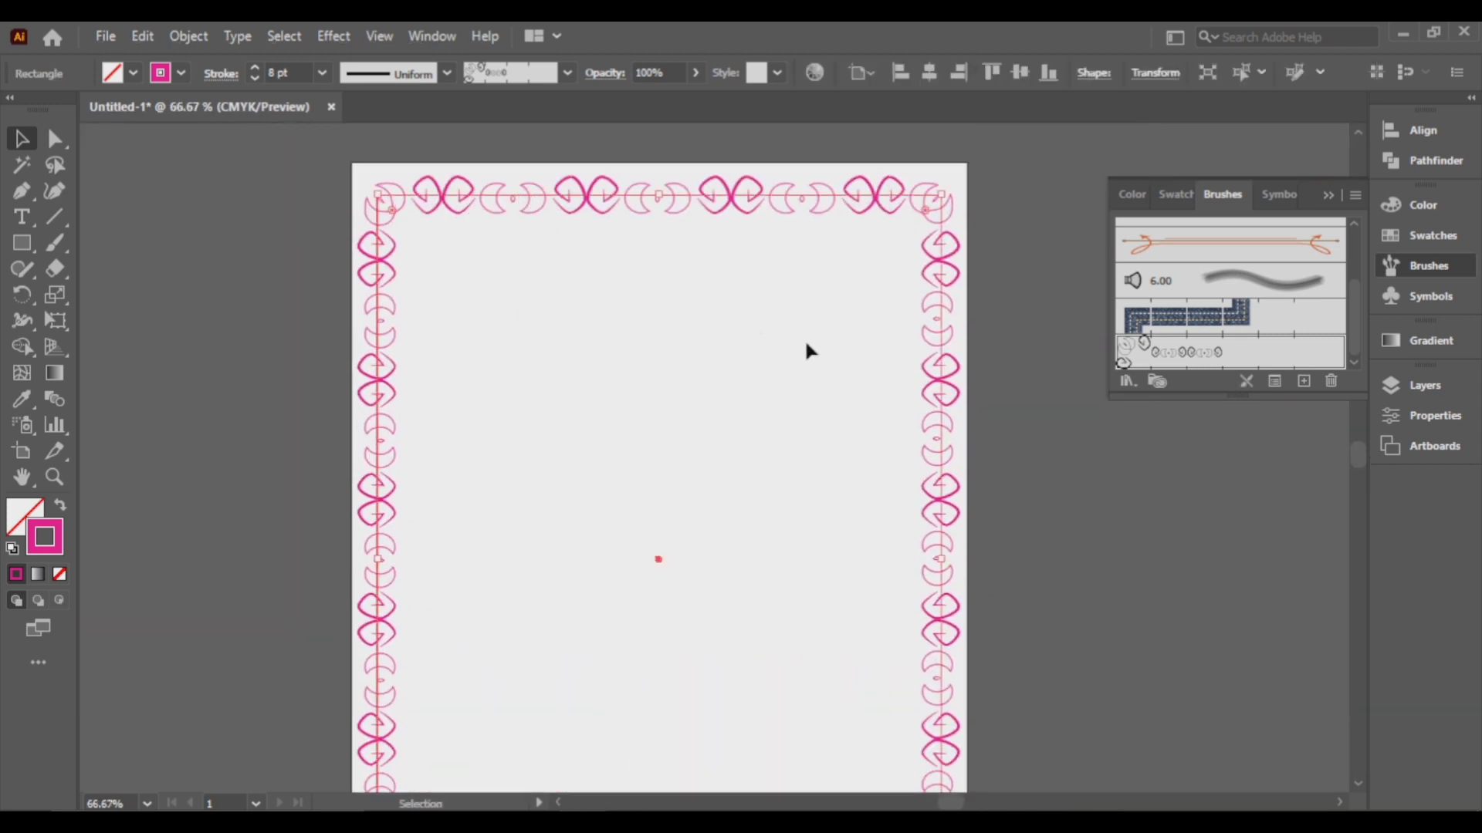
key(a)
key(ctrl+v)
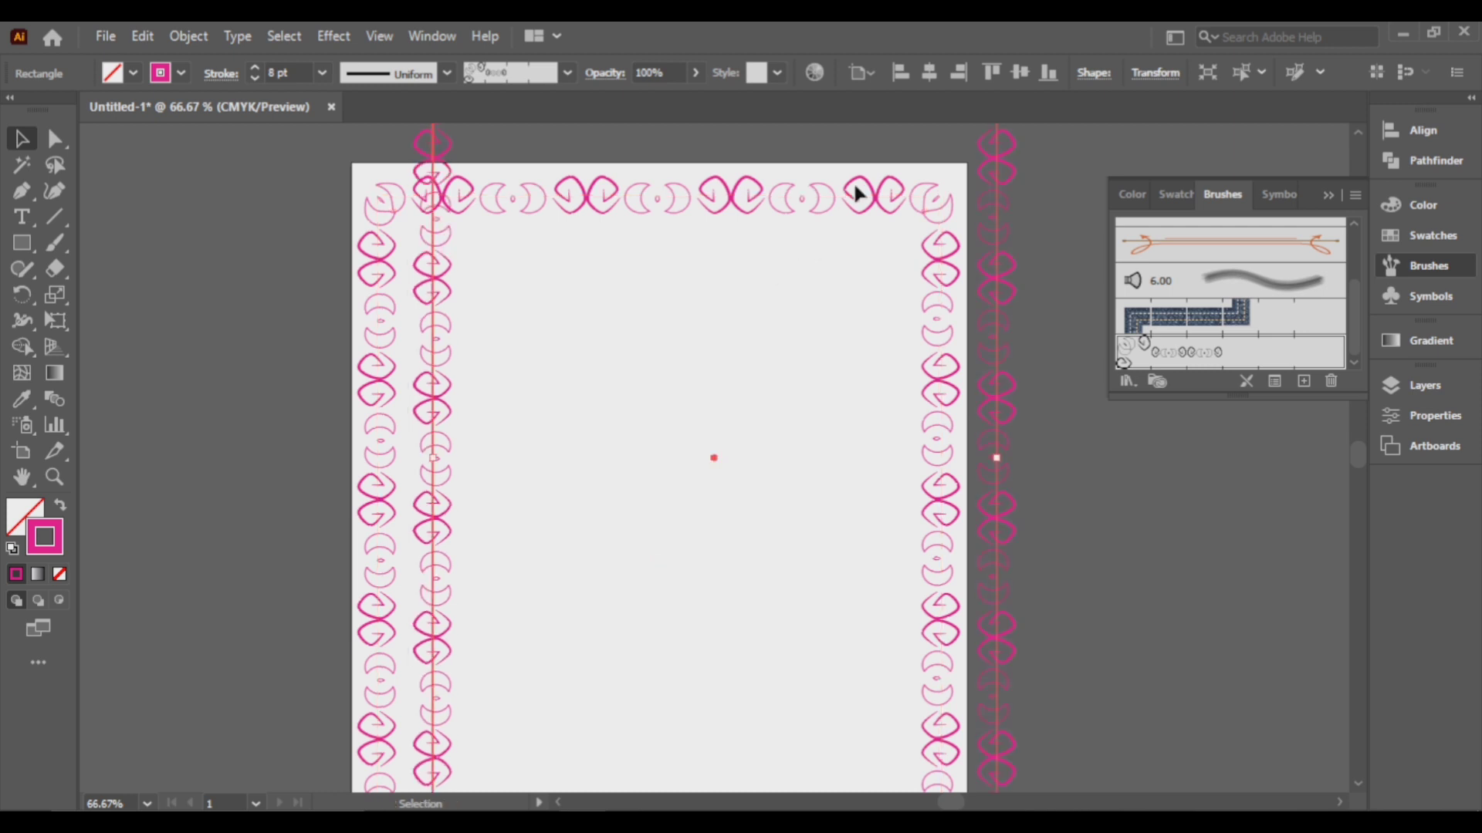
click(932, 75)
click(1019, 74)
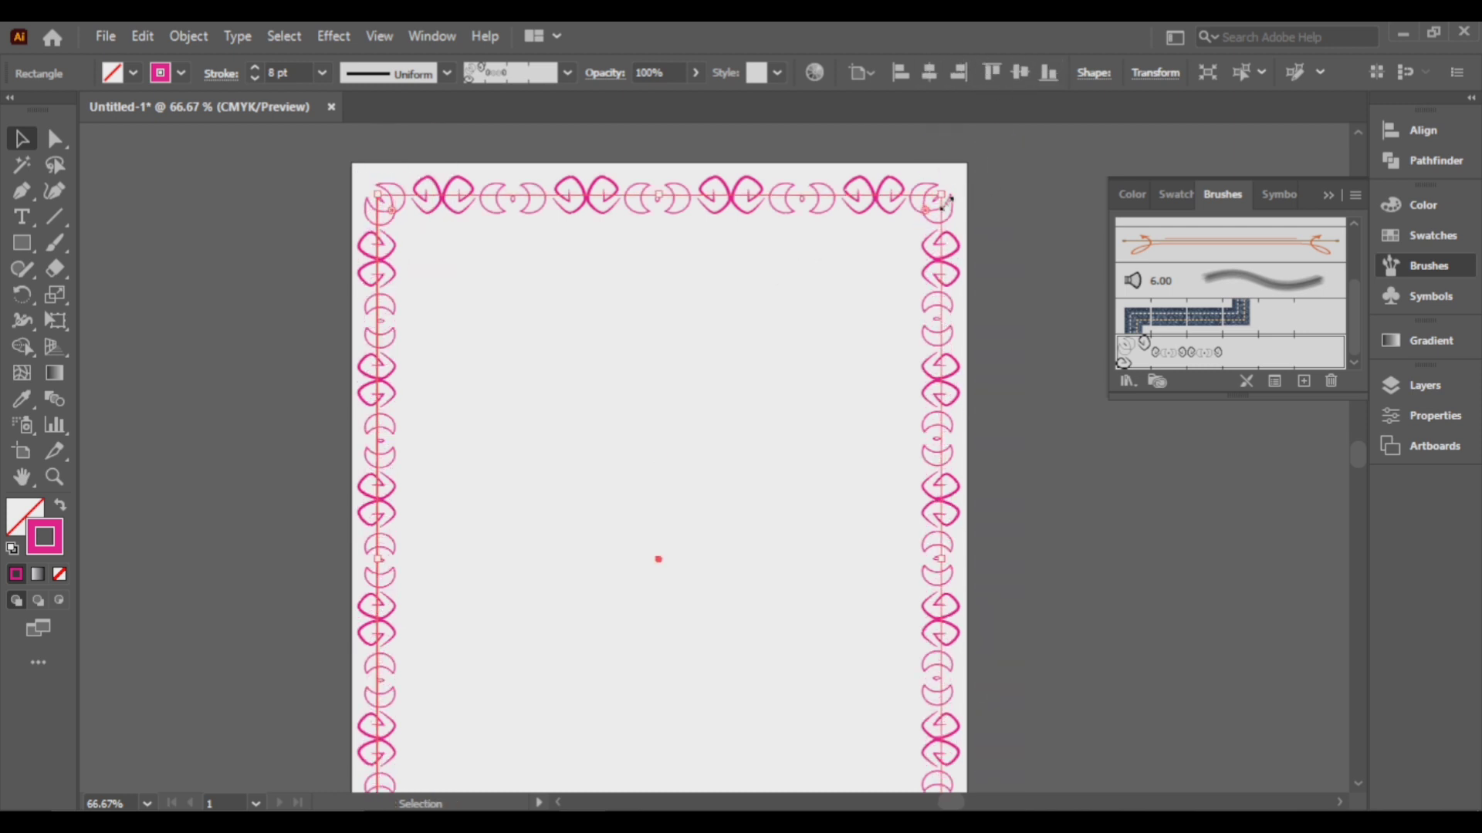
drag(940, 197, 876, 283)
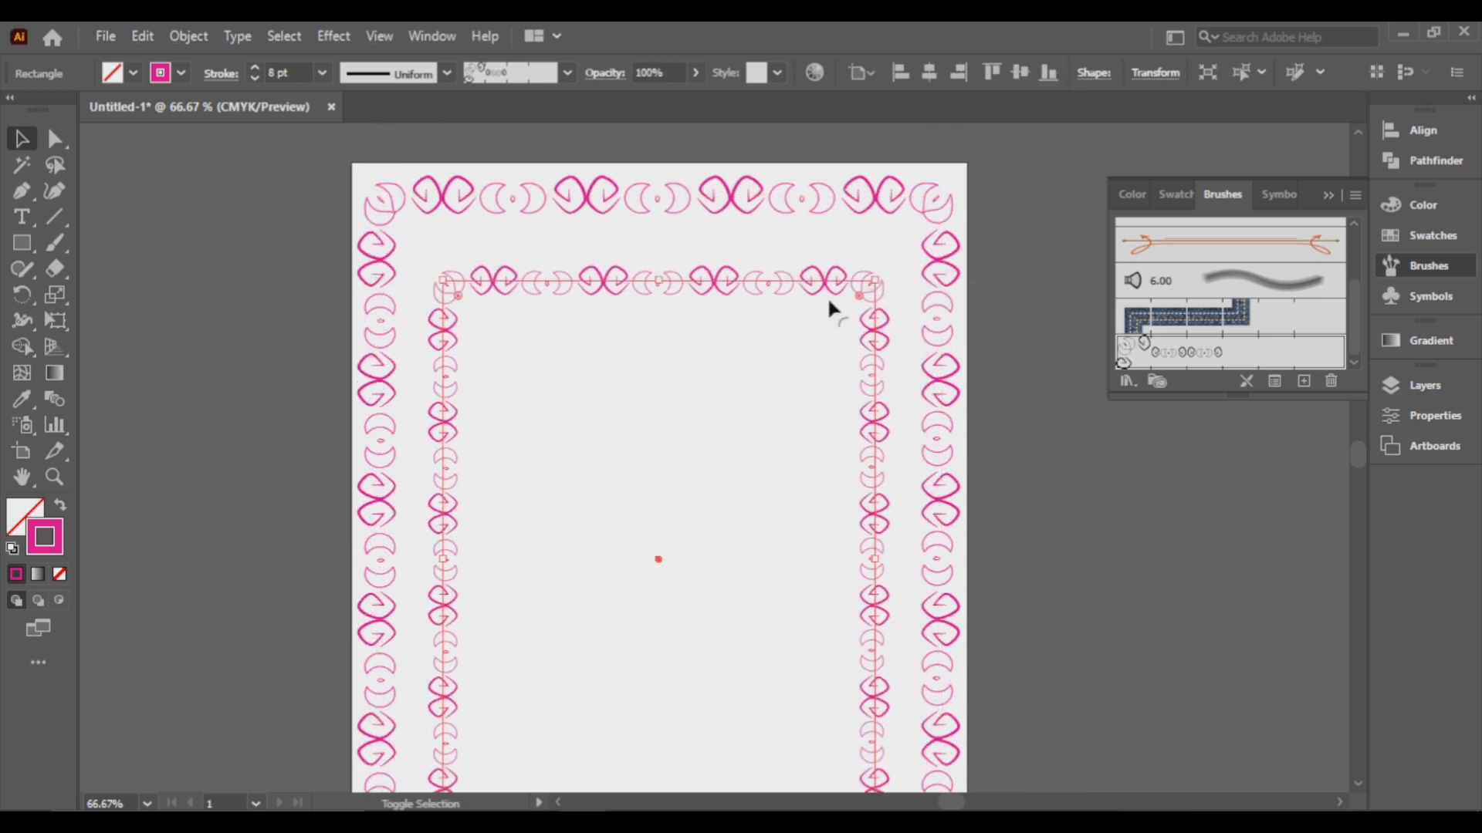
Step: Deselect the inner frame and set the default stroke colour to black (000000)
click(672, 397)
scroll(680, 417, down, 3)
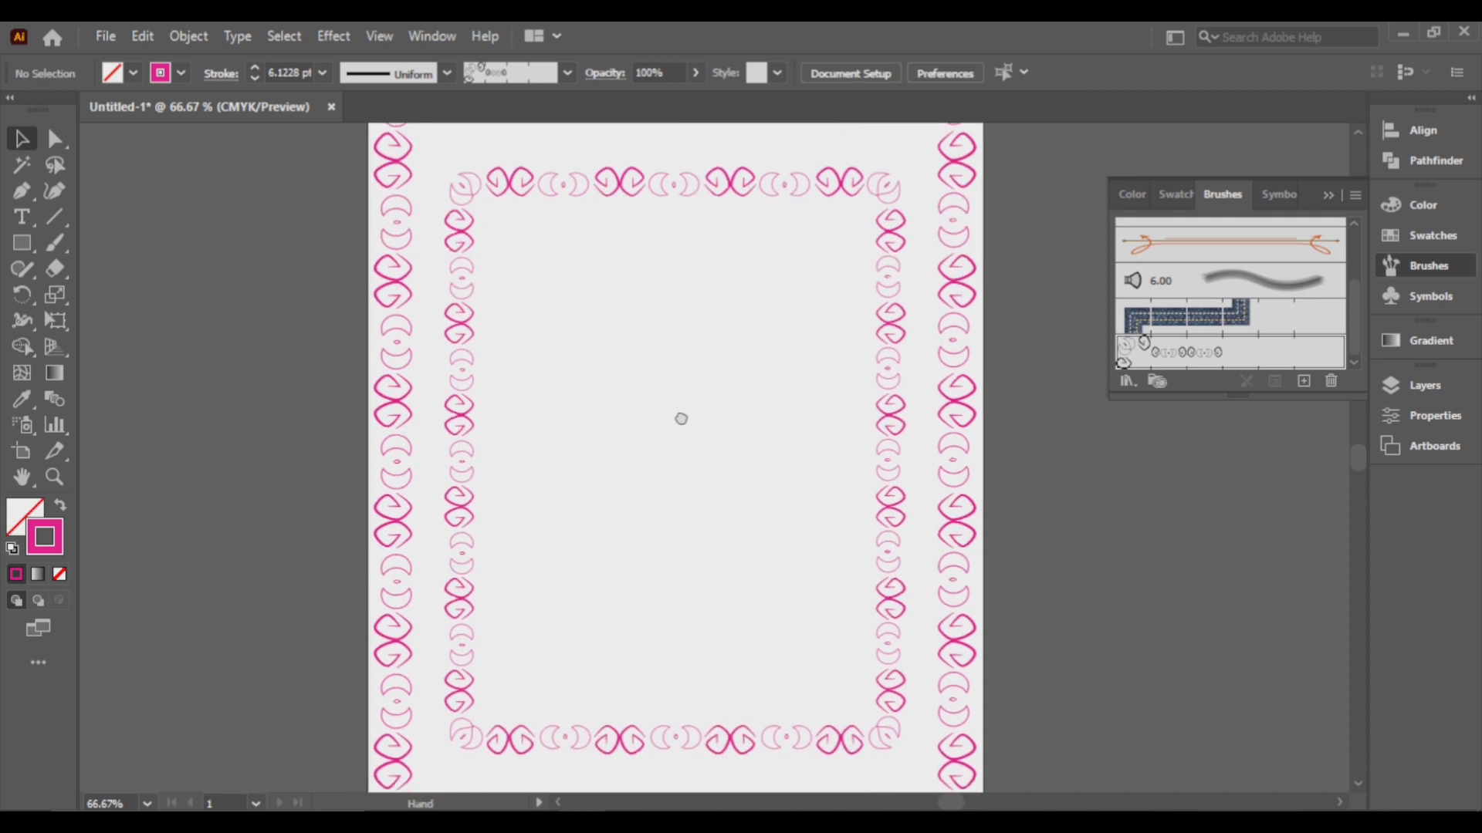
double_click(51, 552)
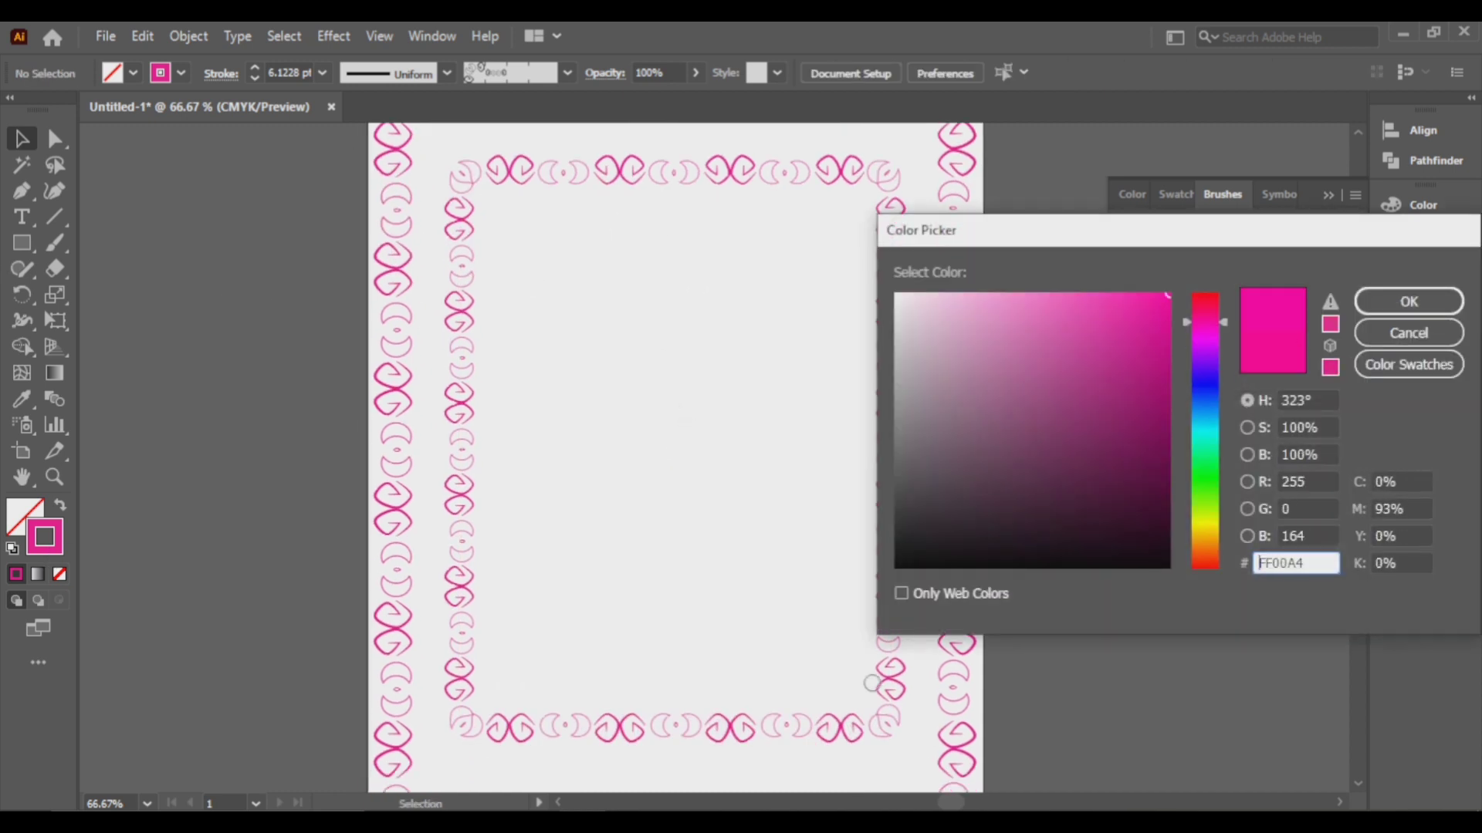
drag(895, 570, 892, 581)
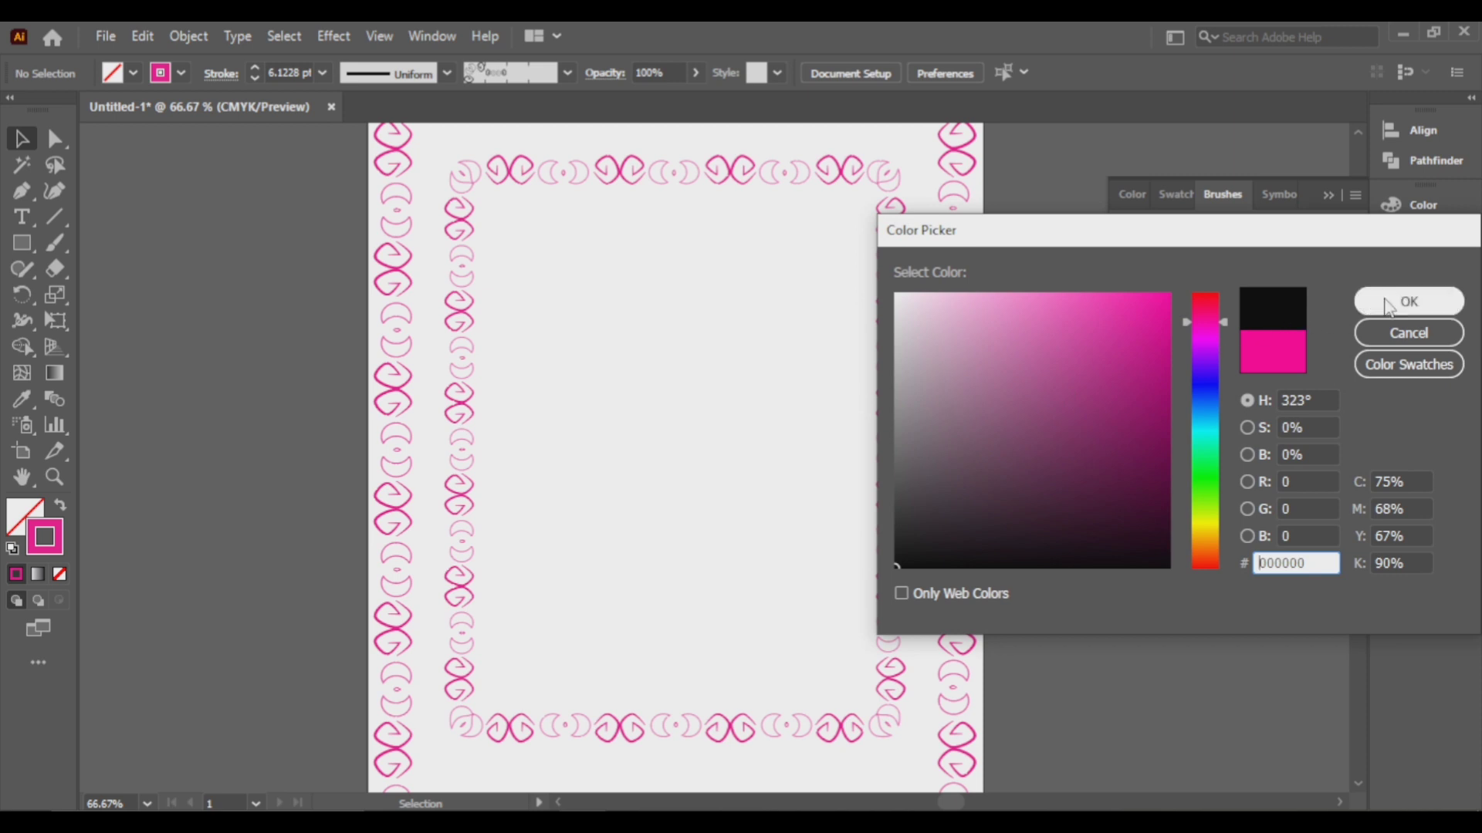
click(1408, 301)
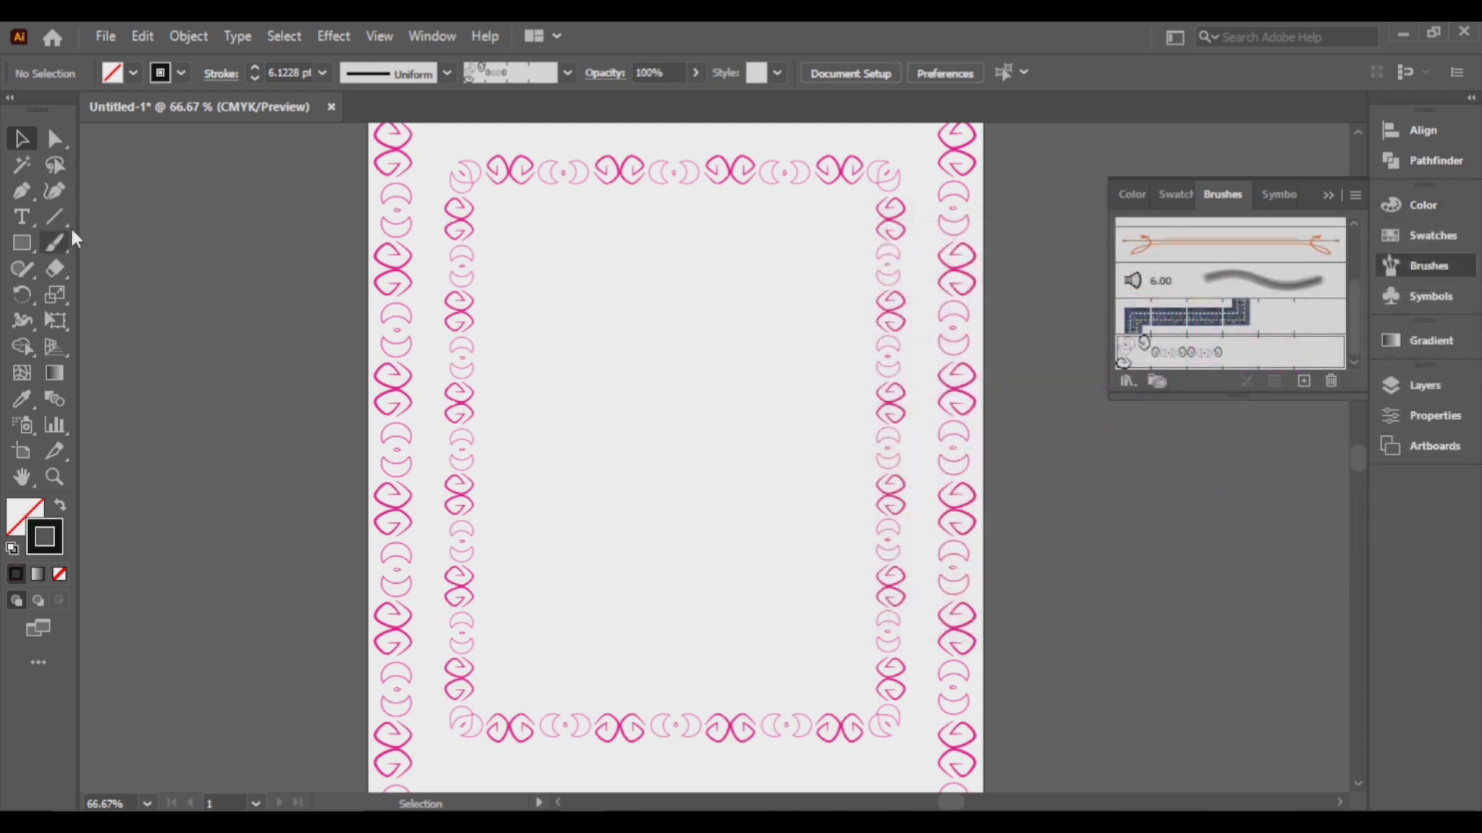
drag(21, 251, 101, 285)
drag(651, 374, 674, 398)
key(ctrl+1)
key(Delete)
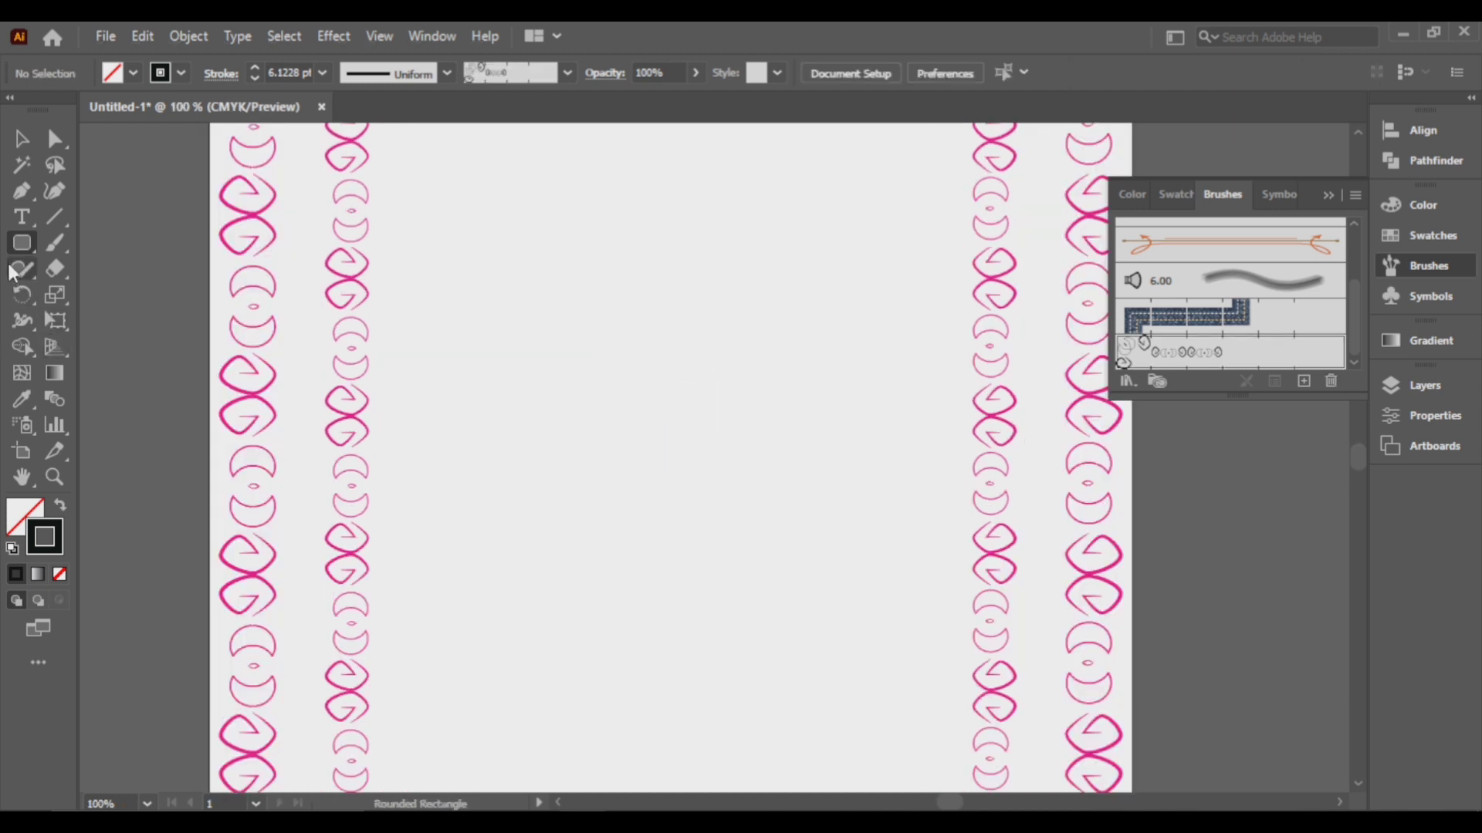
Step: Draw a small black-outlined circle with the Ellipse tool in the empty middle of the inner frame
drag(22, 243, 105, 293)
drag(660, 362, 711, 412)
key(ctrl+plus)
drag(707, 272, 649, 355)
key(ctrl+z)
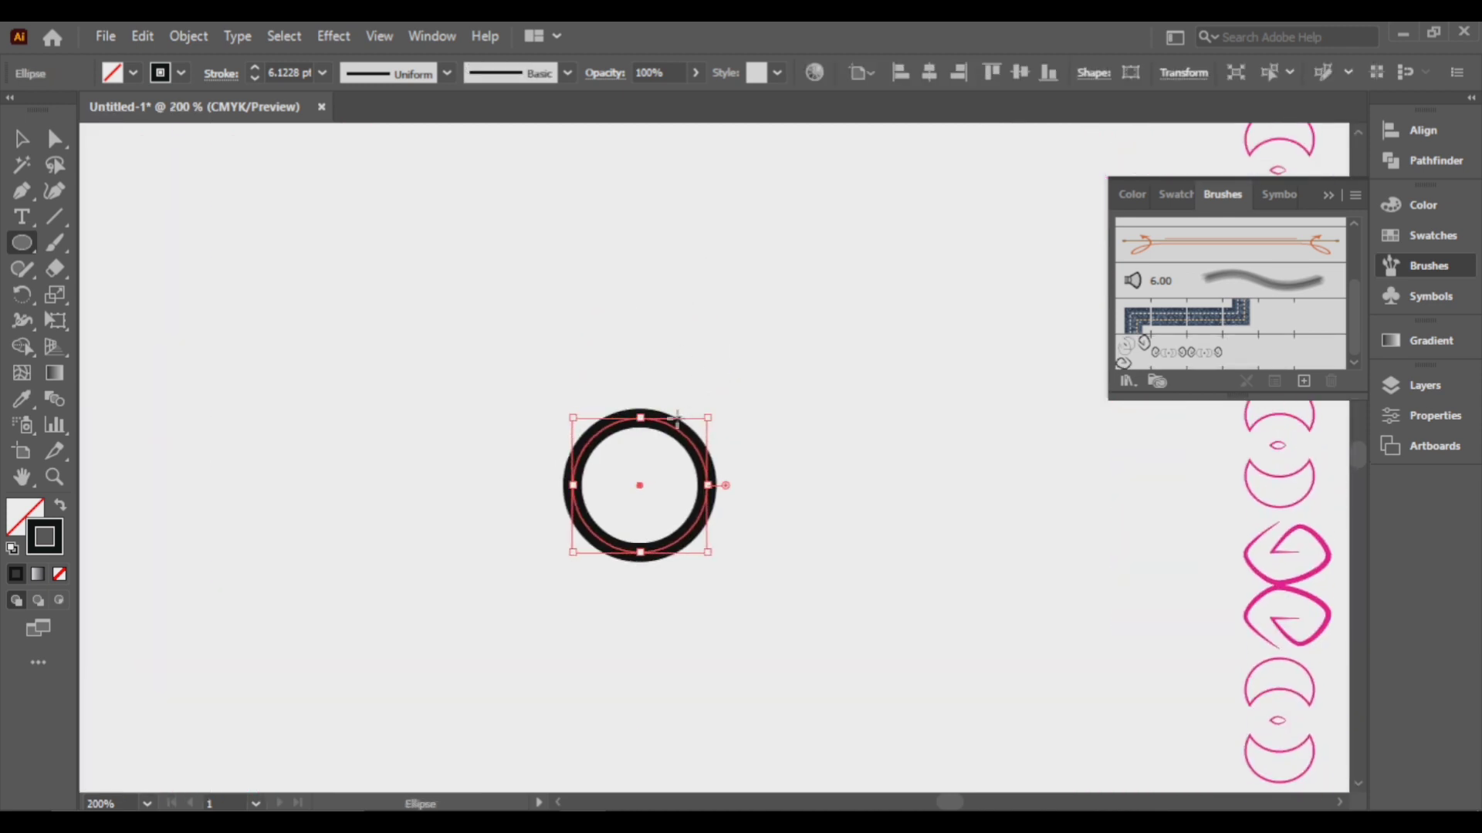
drag(675, 430, 678, 337)
key(ctrl+z)
Step: Duplicate the circle straight above itself so that the two outlines touch
key(v)
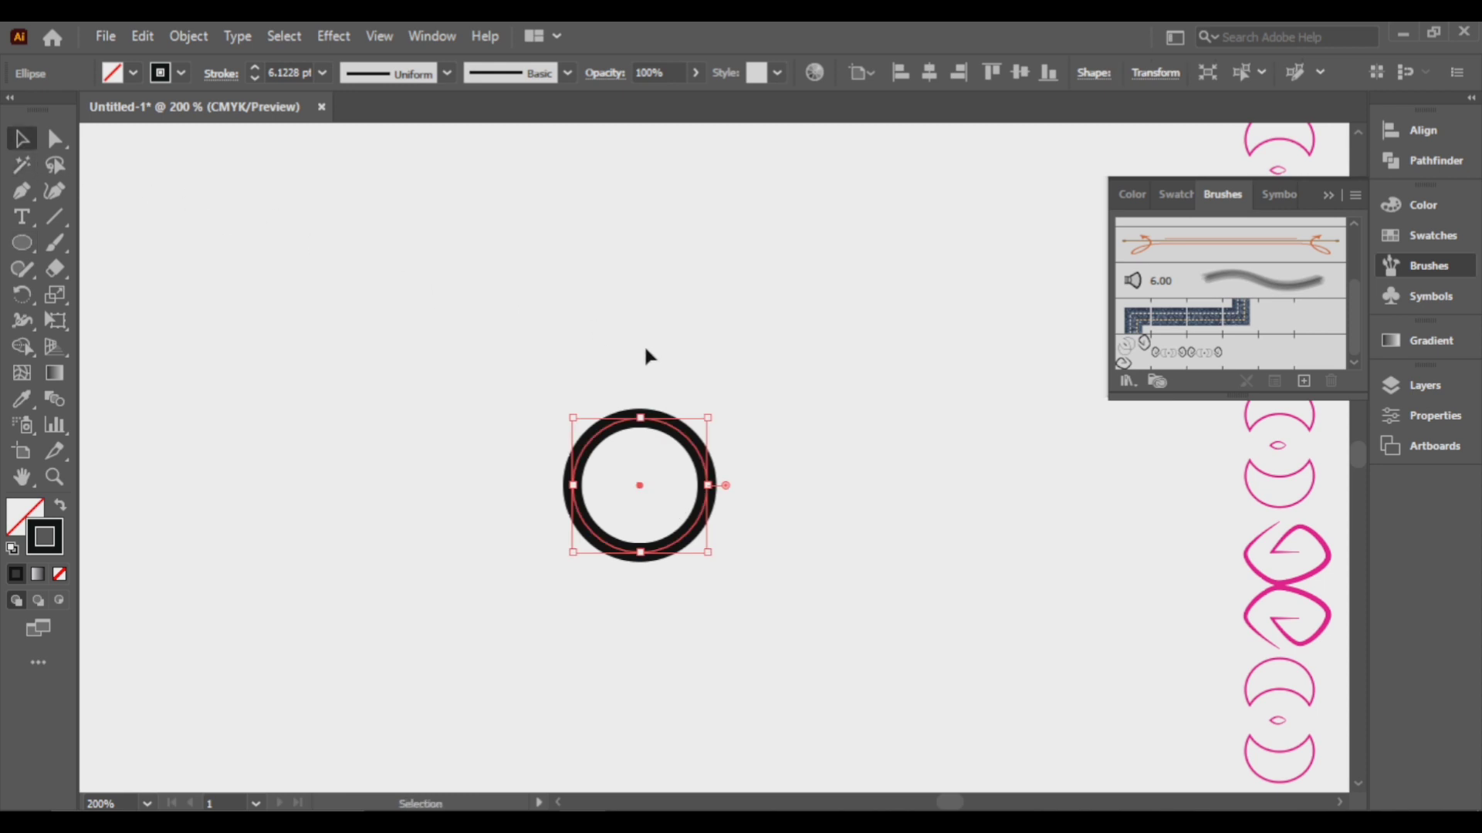
click(679, 370)
drag(679, 424, 671, 300)
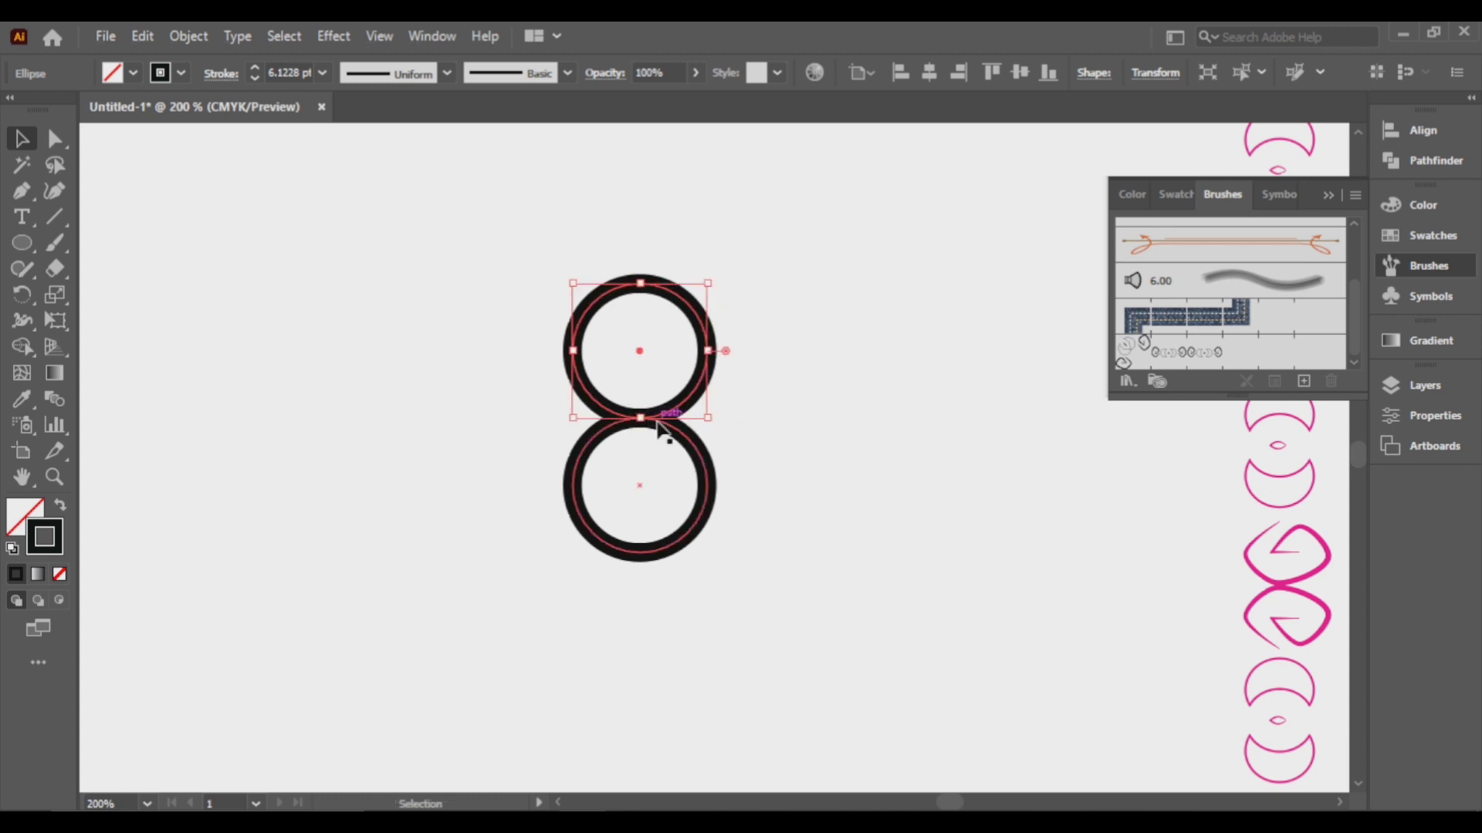
Step: Try rotating the upper circle −45° about the point where the two circles touch
key(r)
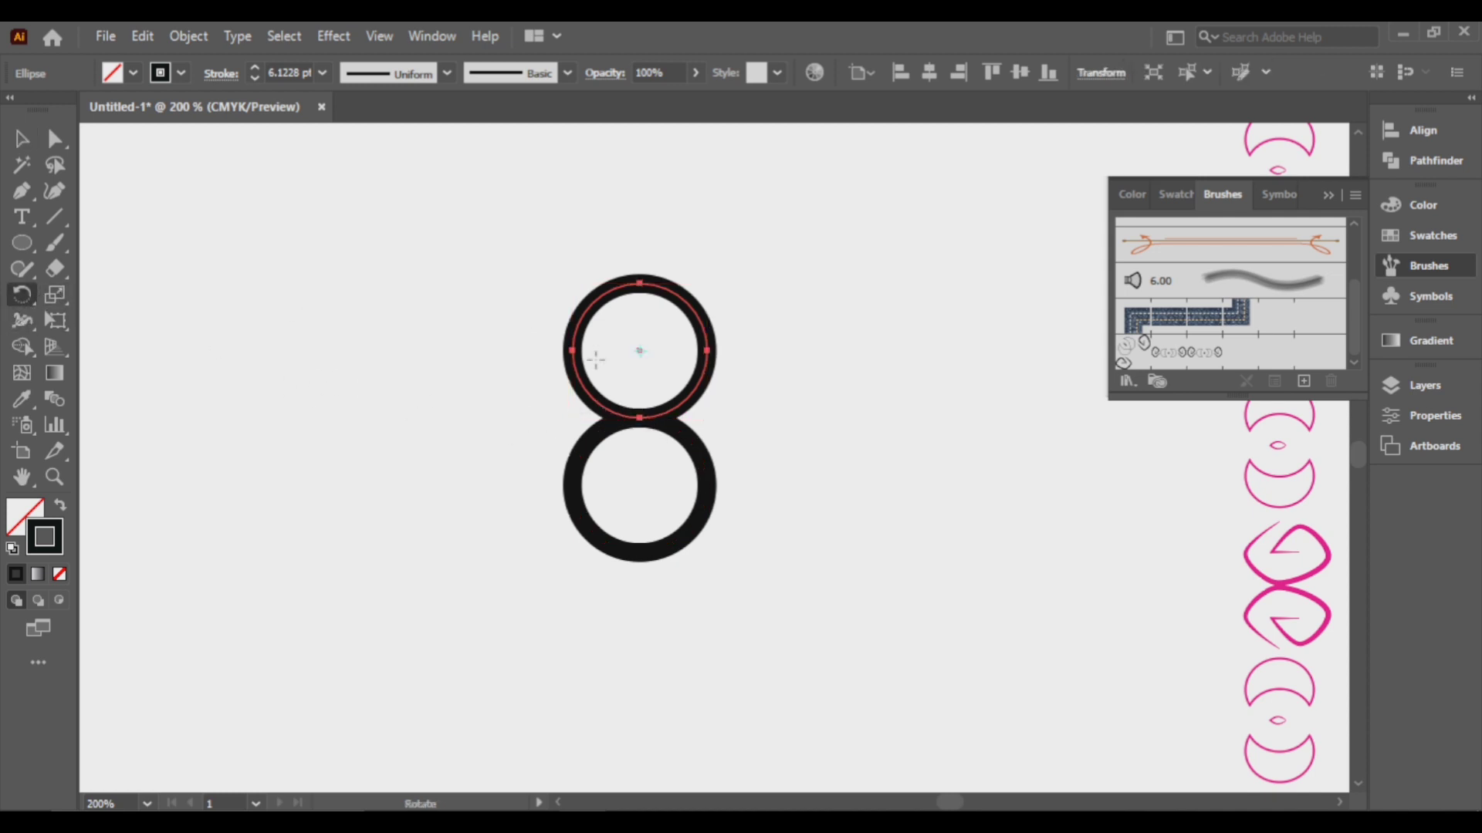
alt+click(641, 417)
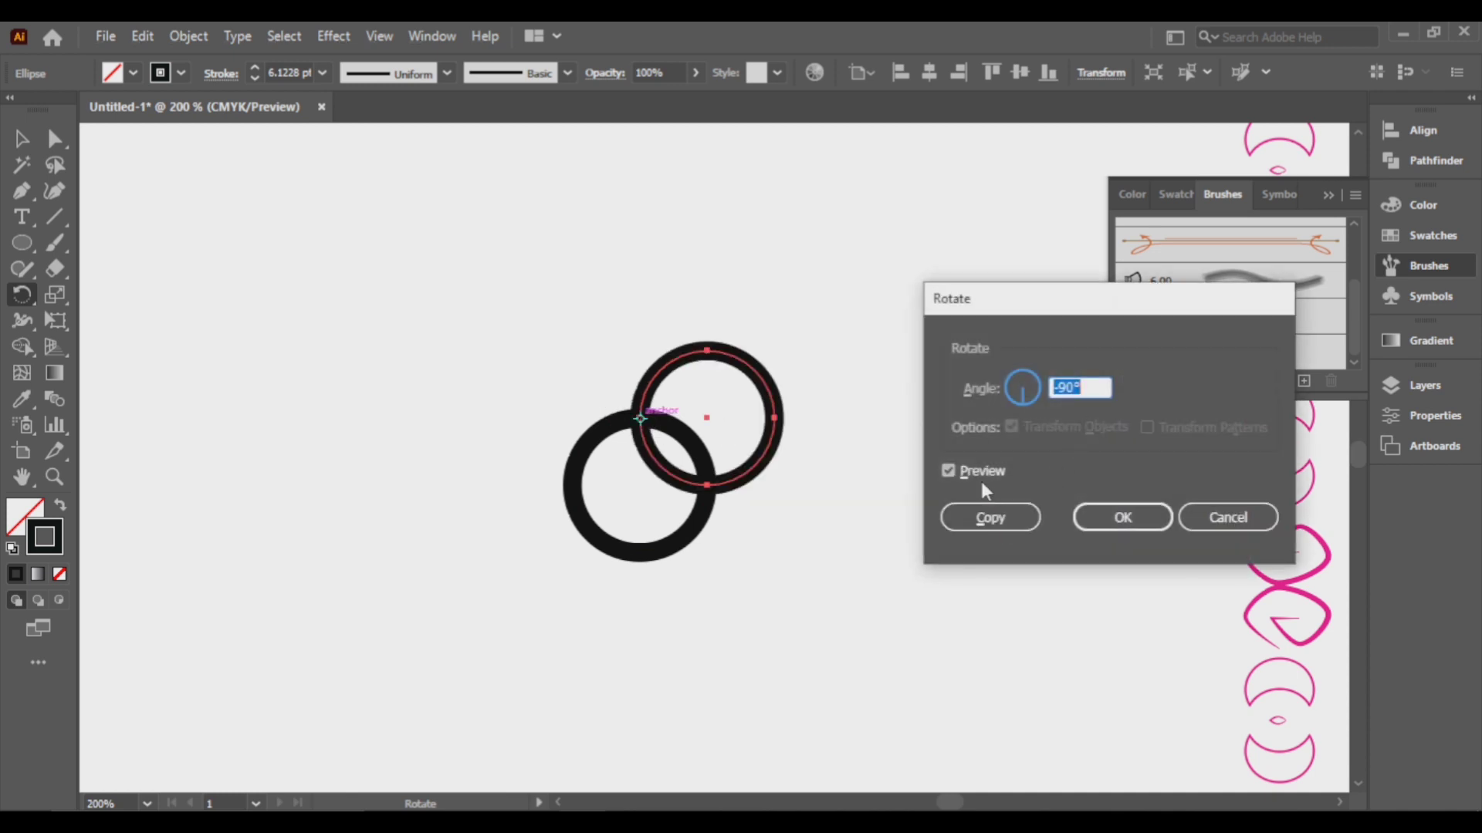
click(1069, 386)
key(Left)
key(shift+Right)
key(shift+Right)
text(45)
key(Tab)
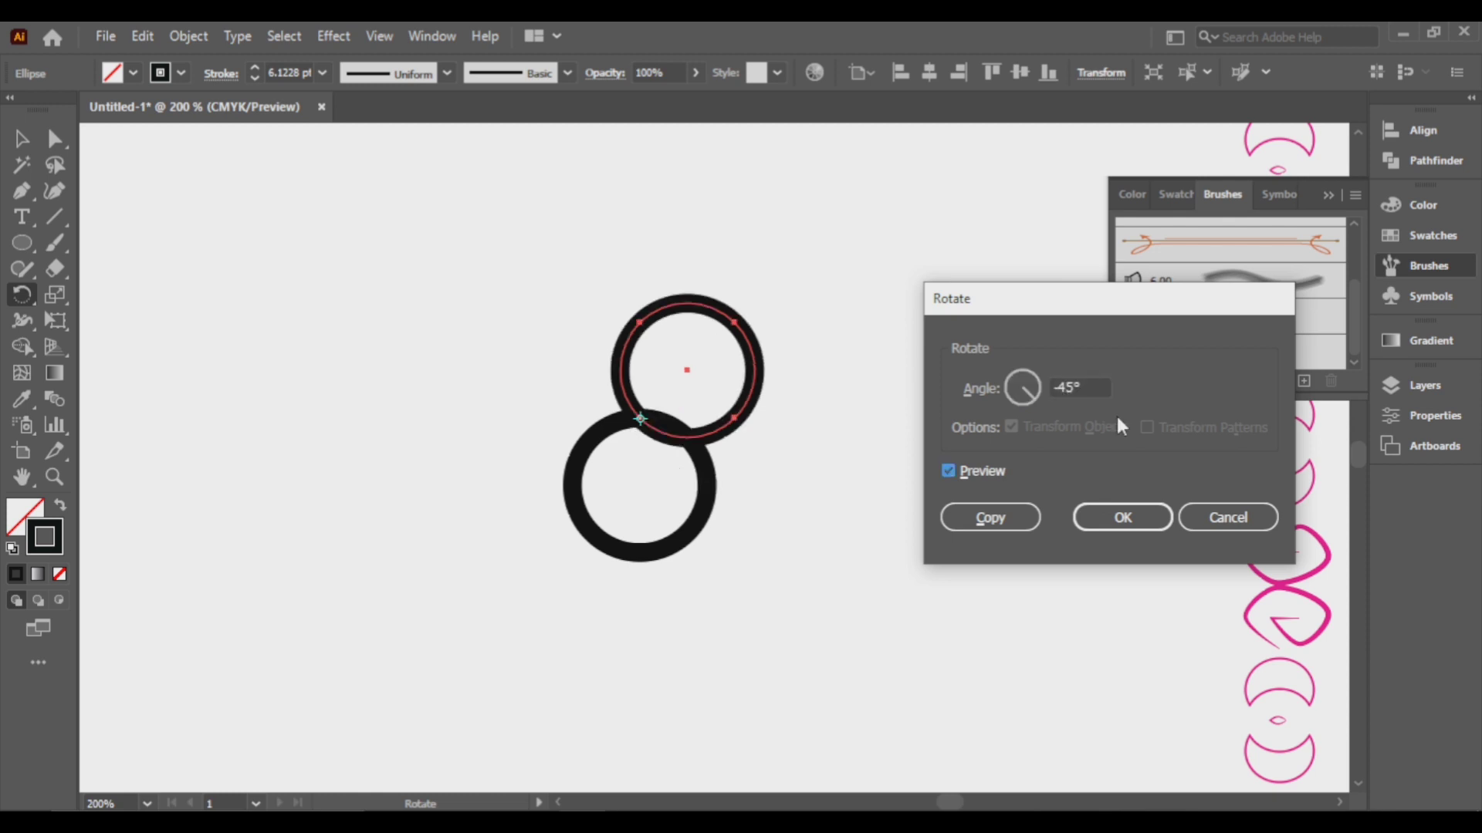
Step: Try a rotated copy of the upper circle at −25° about the touching point, and undo it
click(1072, 388)
text(-25)
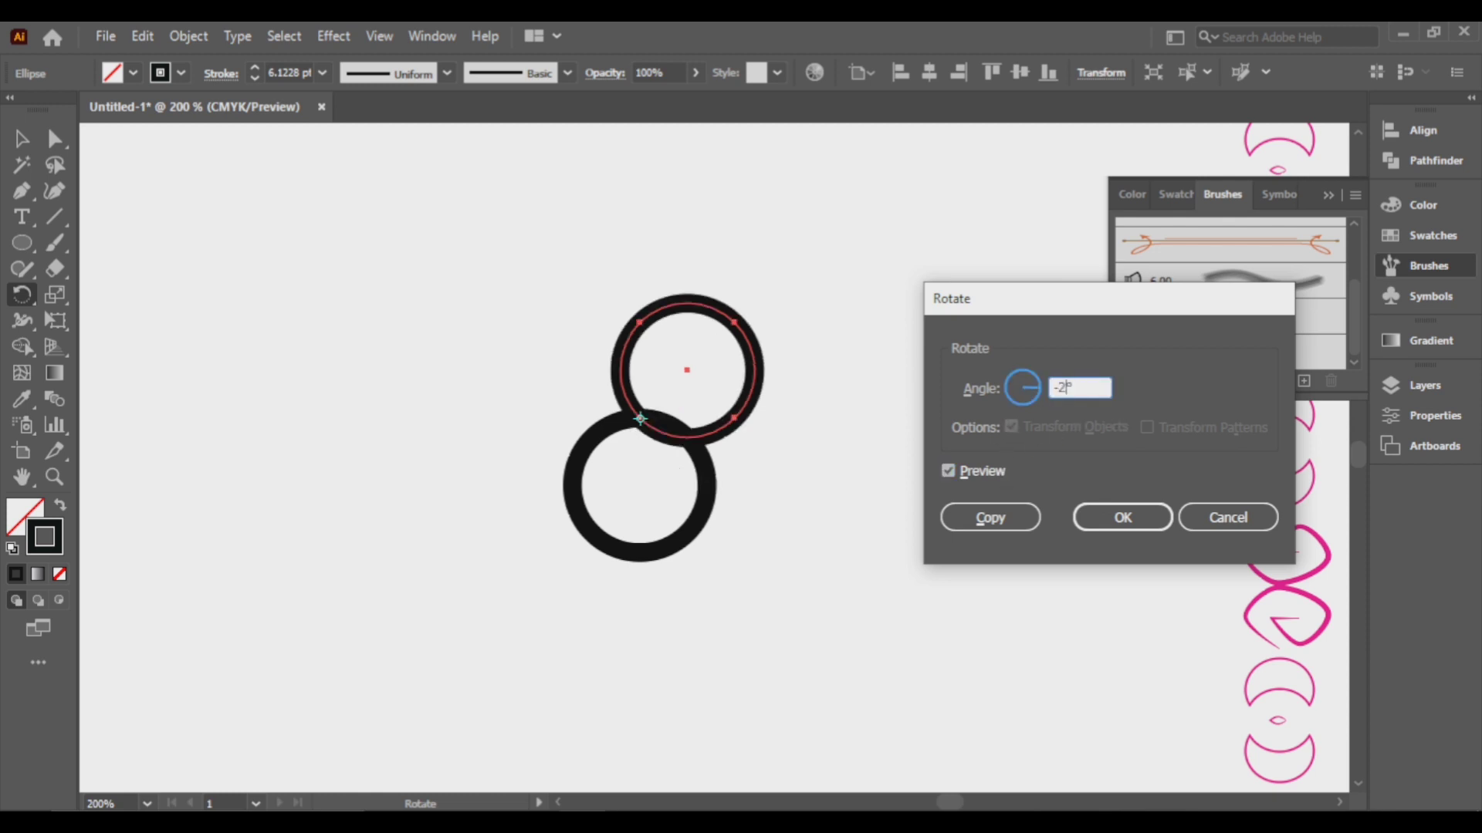
key(Tab)
click(992, 520)
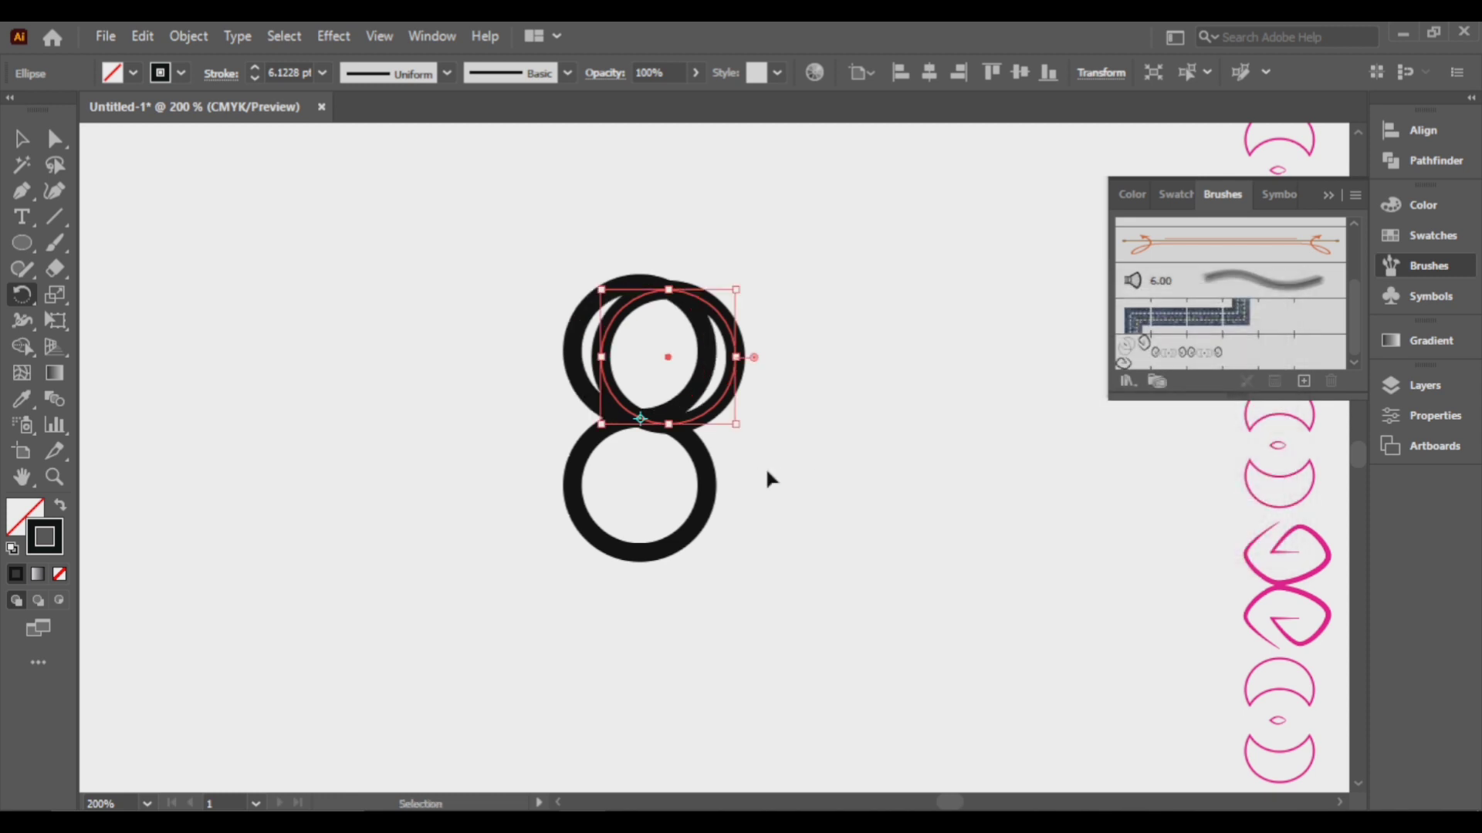
key(ctrl+z)
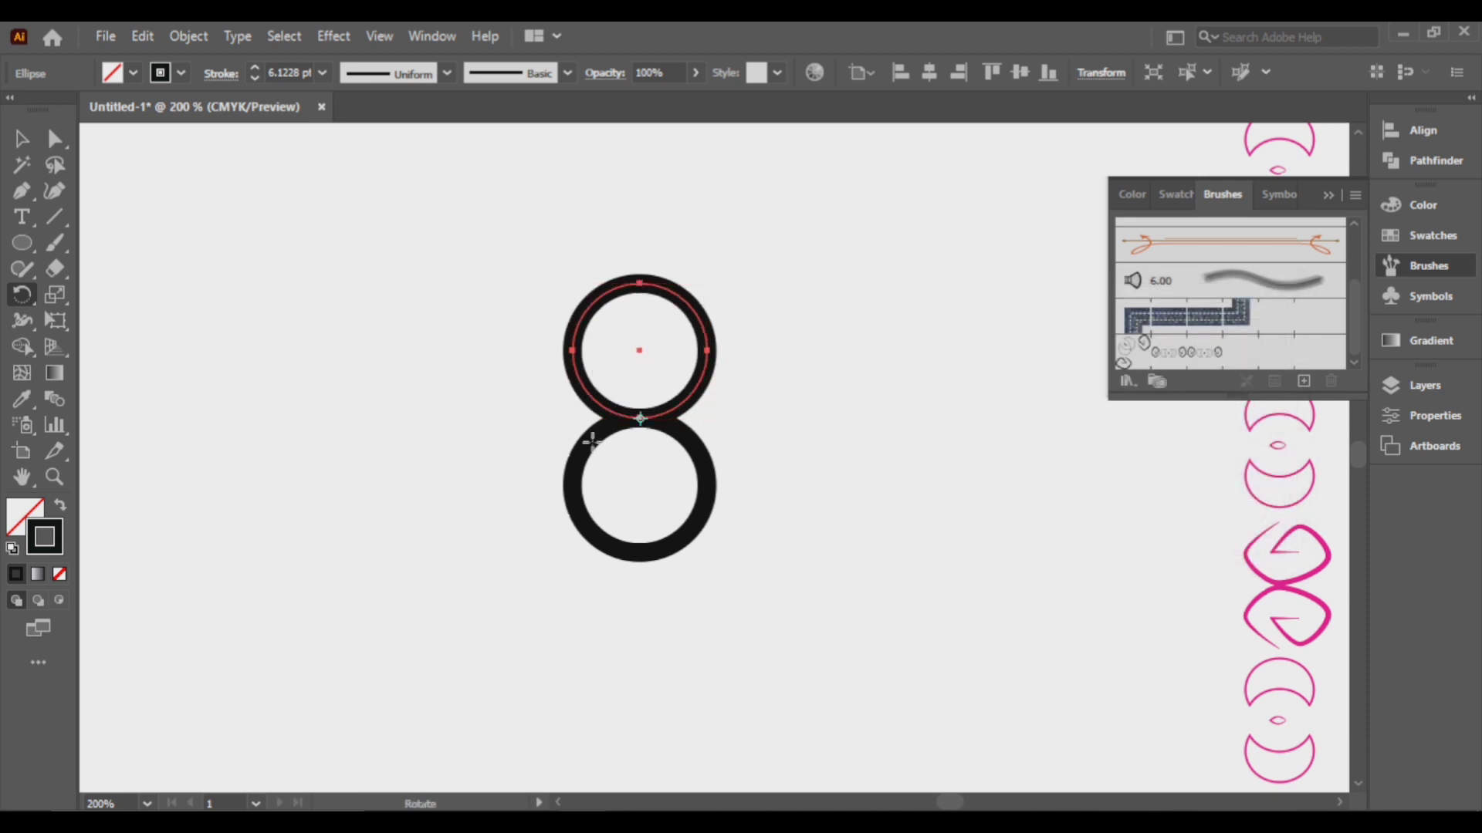
Step: Create a copy of the upper circle rotated 45° about the centre of the lower circle
alt+click(639, 484)
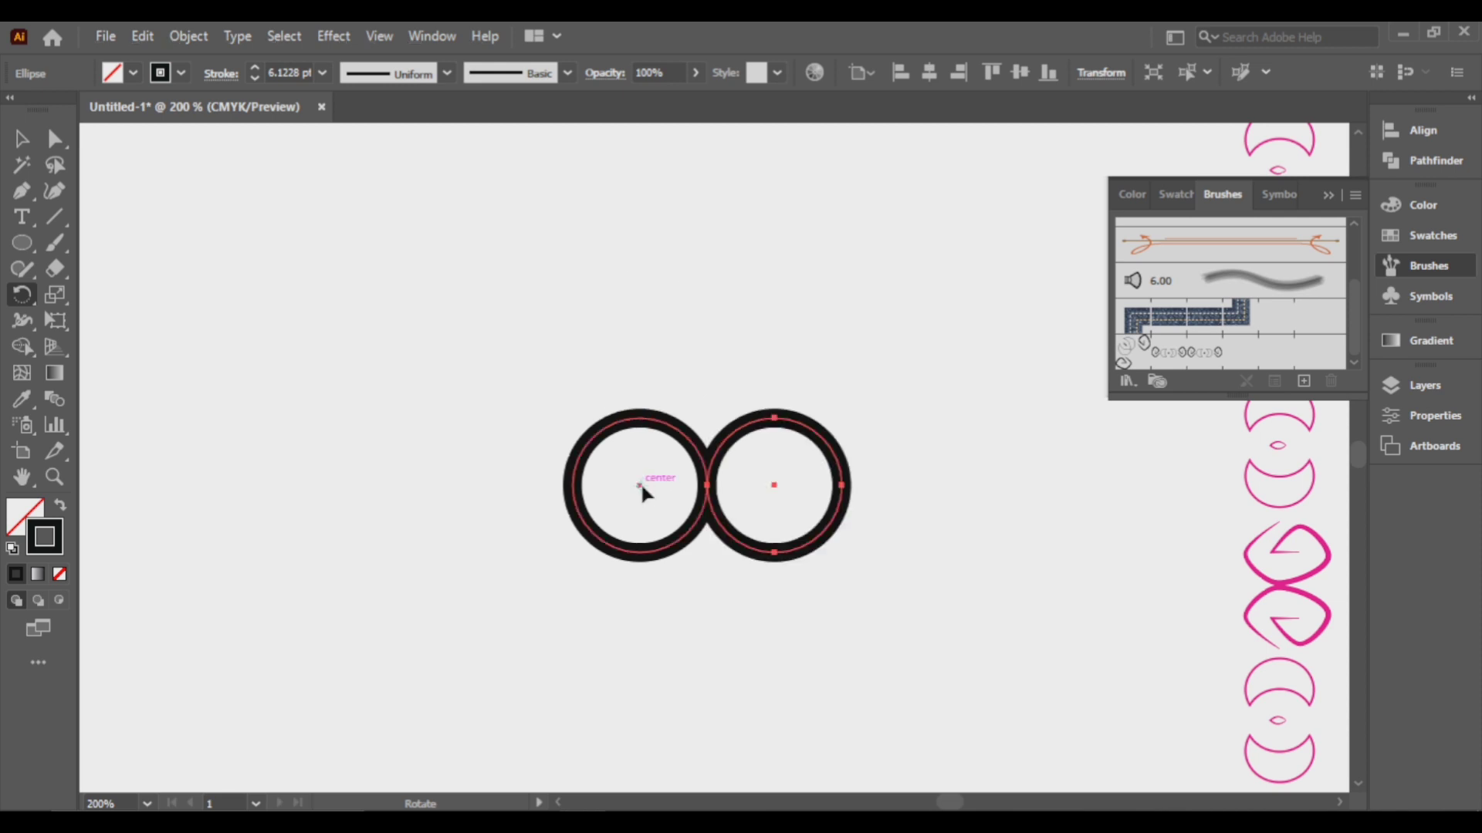
text(45)
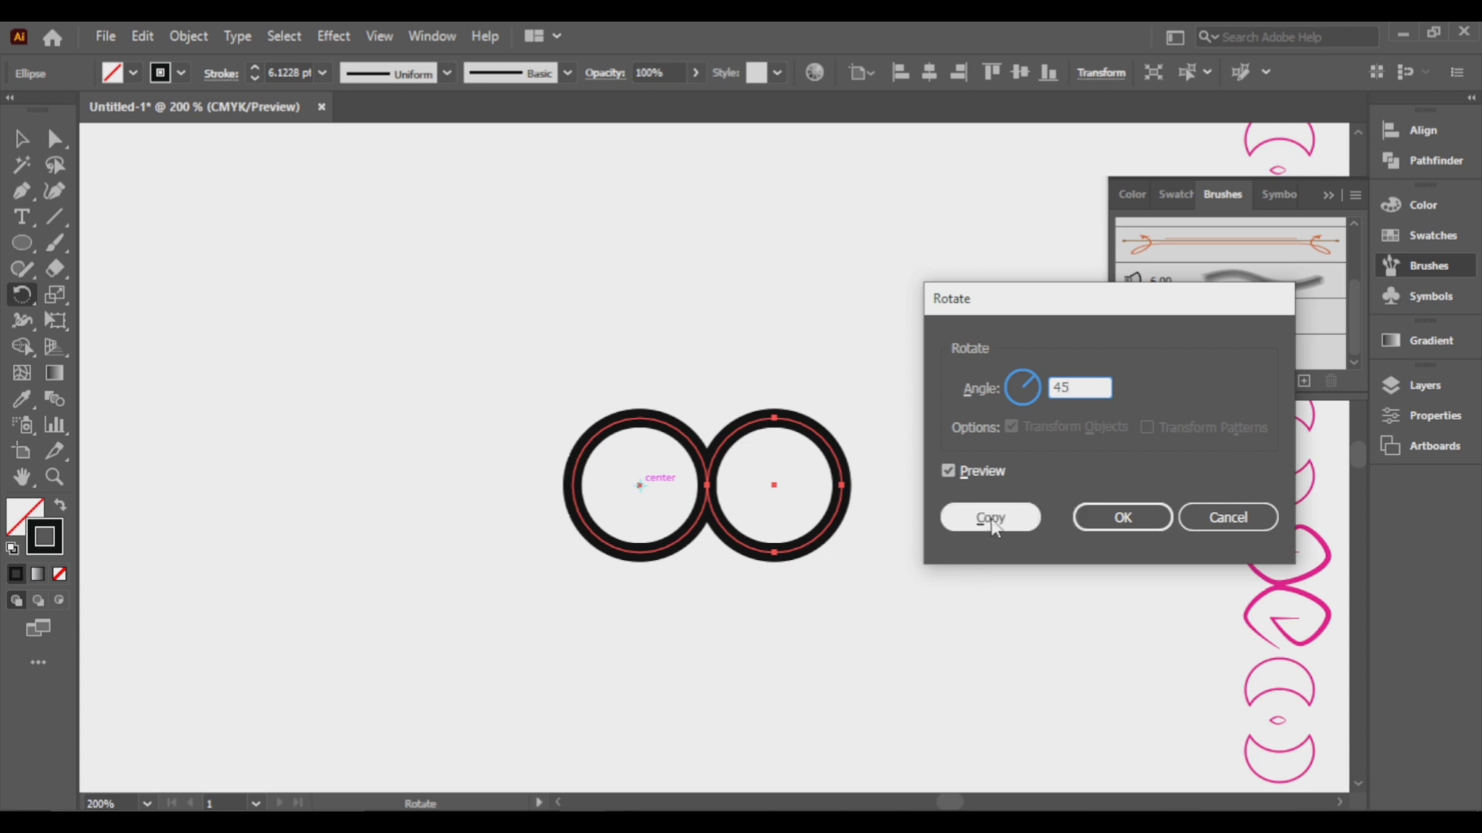
click(974, 475)
click(974, 476)
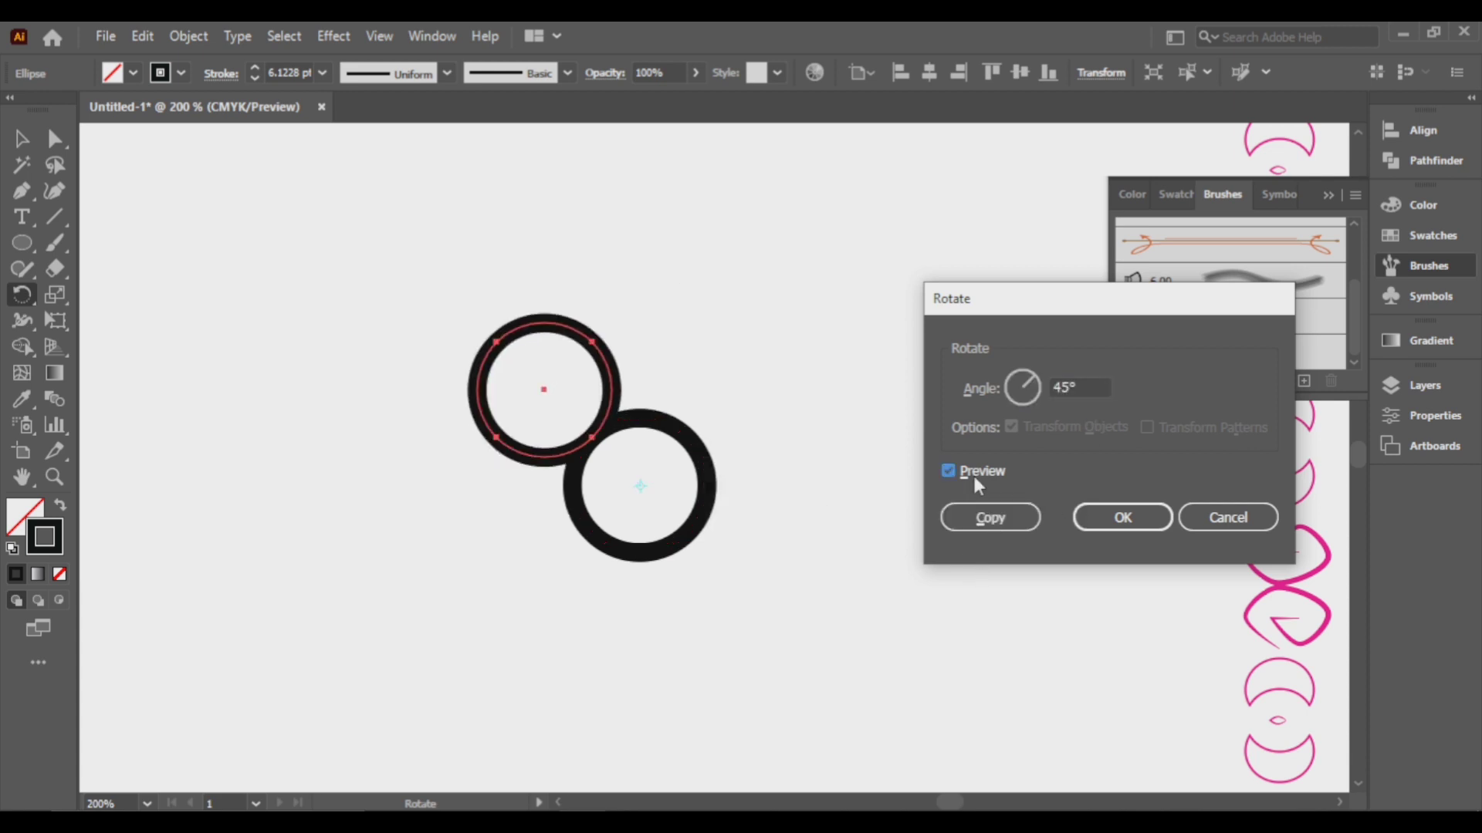
click(987, 517)
Step: Repeat the 45° rotated copy until eight circles form a complete ring around the centre circle
key(ctrl+d)
key(ctrl+d)
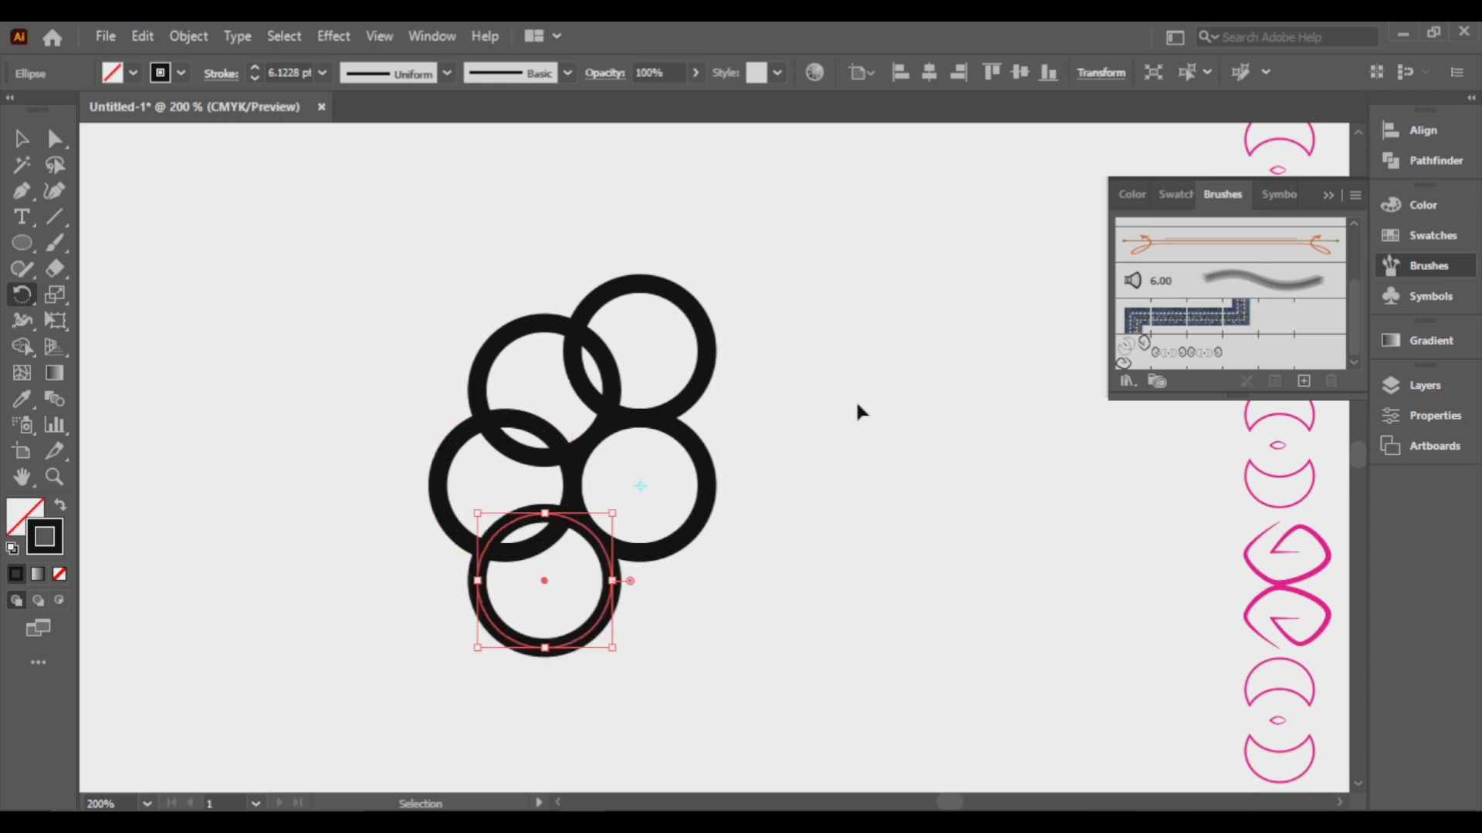
key(ctrl+d)
key(ctrl+d)
key(ctrl+d)
key(ctrl+d)
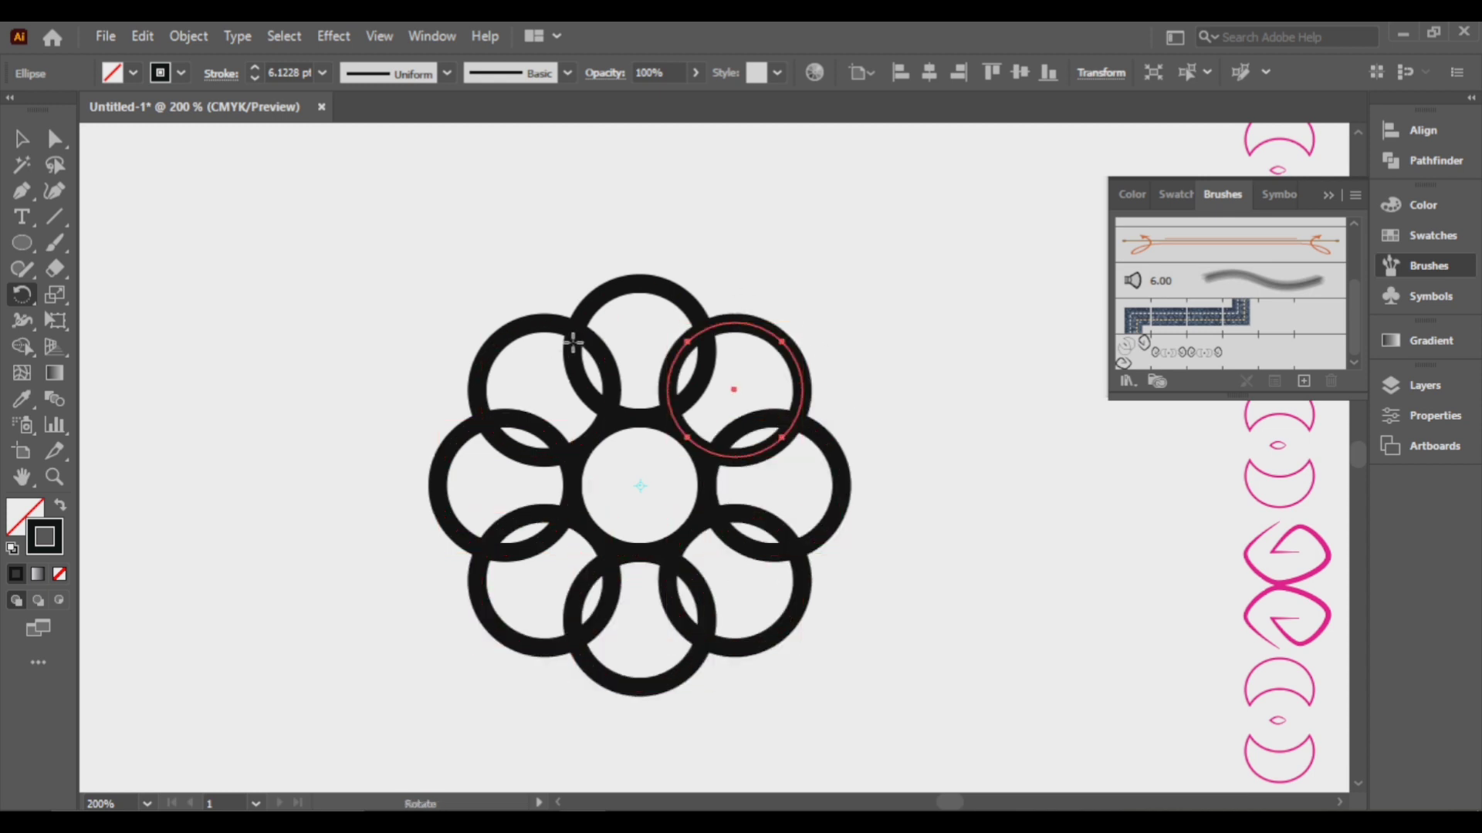
Step: Select everything except the centre circle and split out the eight overlaps between neighbouring ring circles with Shape Builder
scroll(573, 344, down, 1)
key(v)
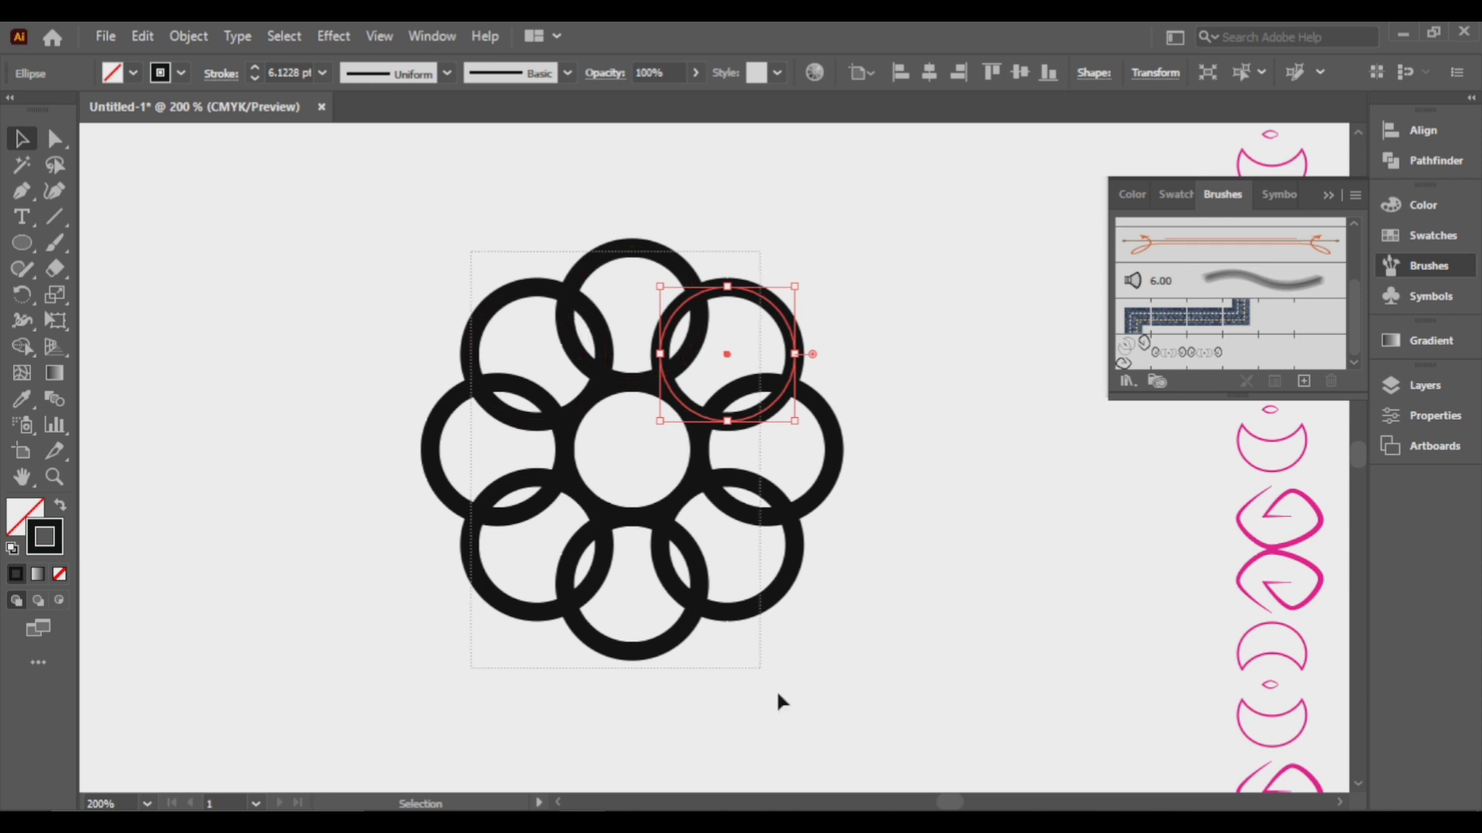
key(ctrl+a)
shift+click(630, 450)
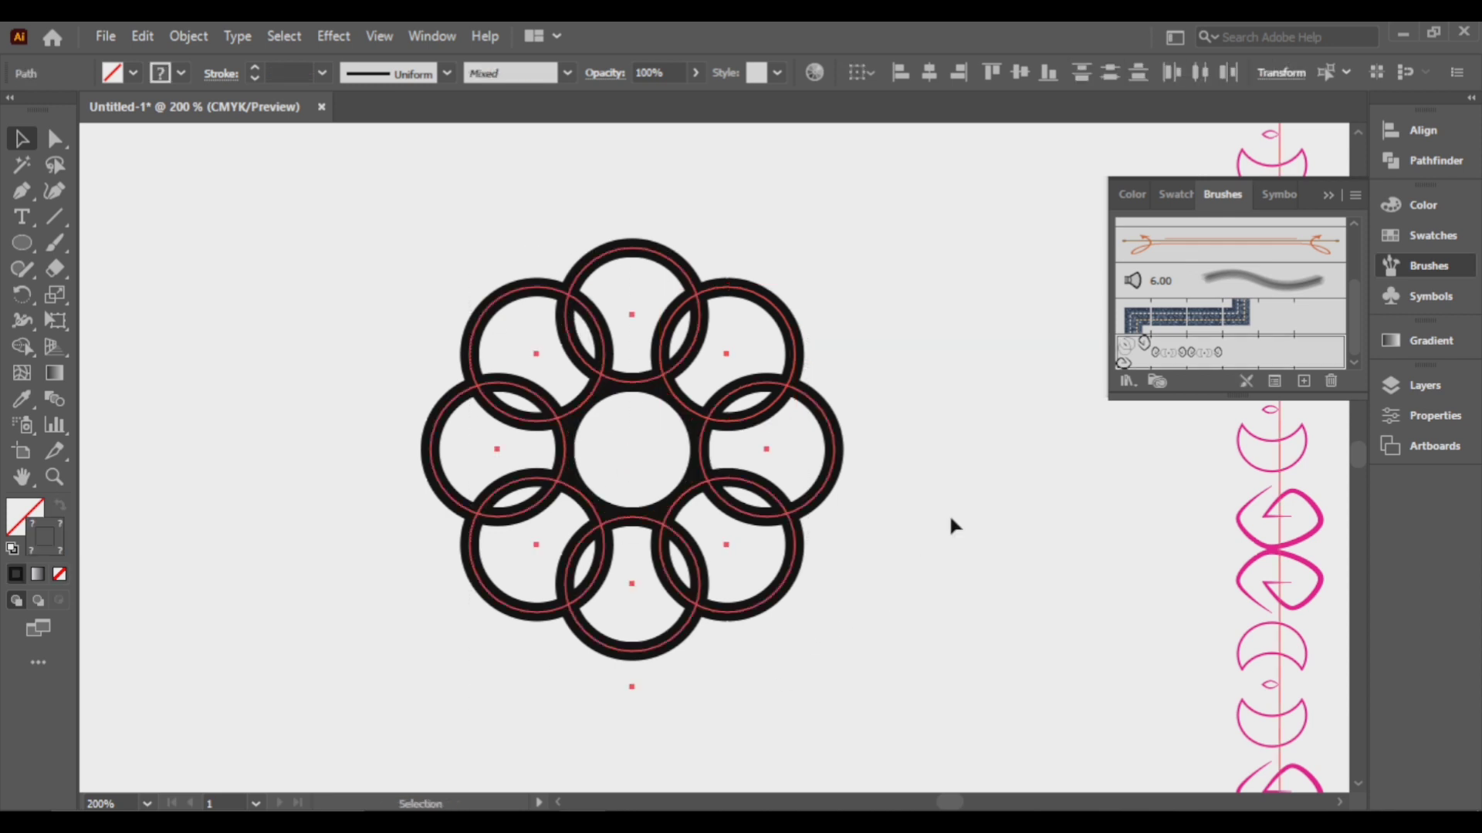
click(31, 354)
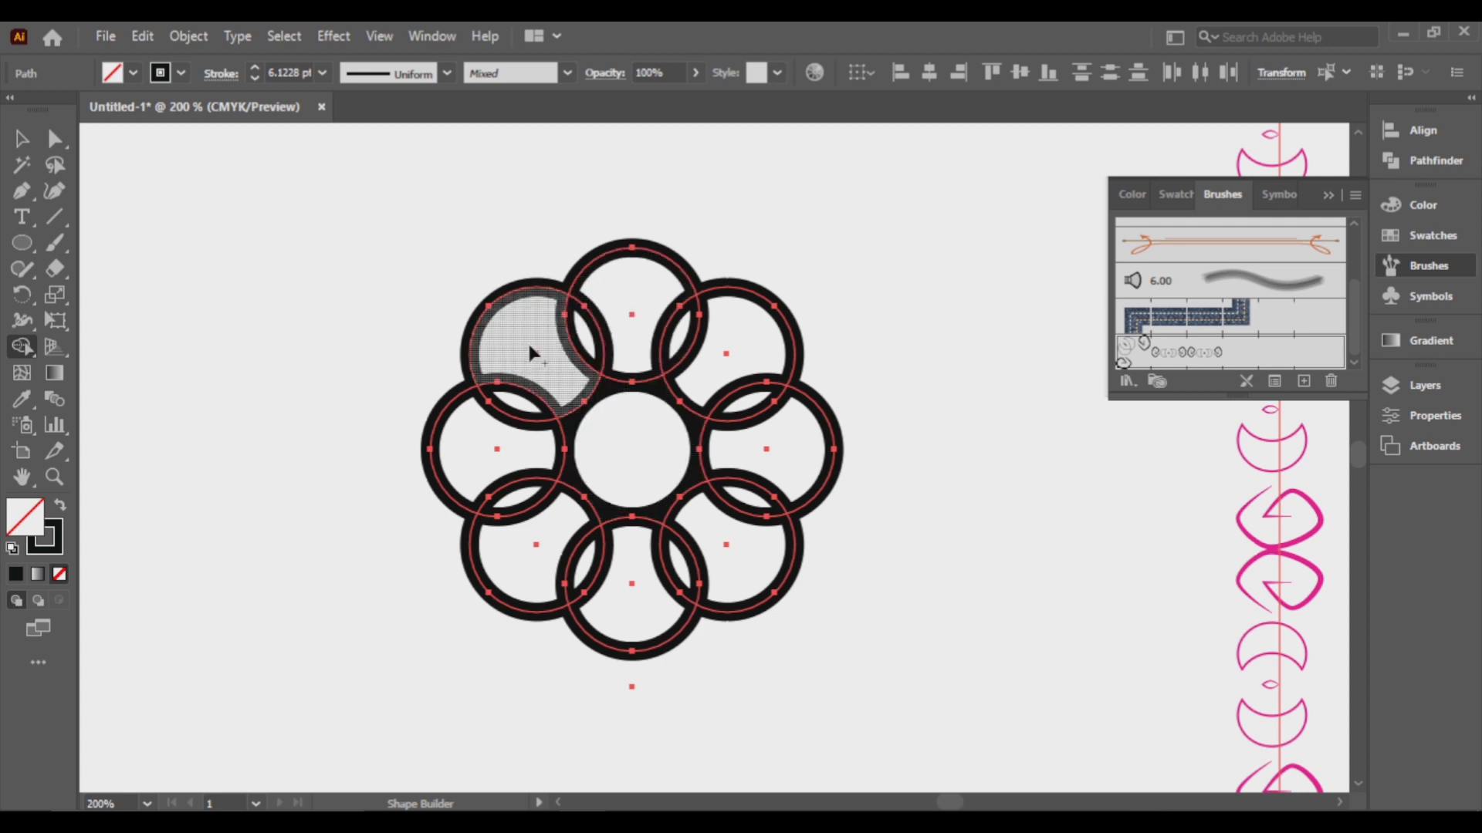
click(590, 334)
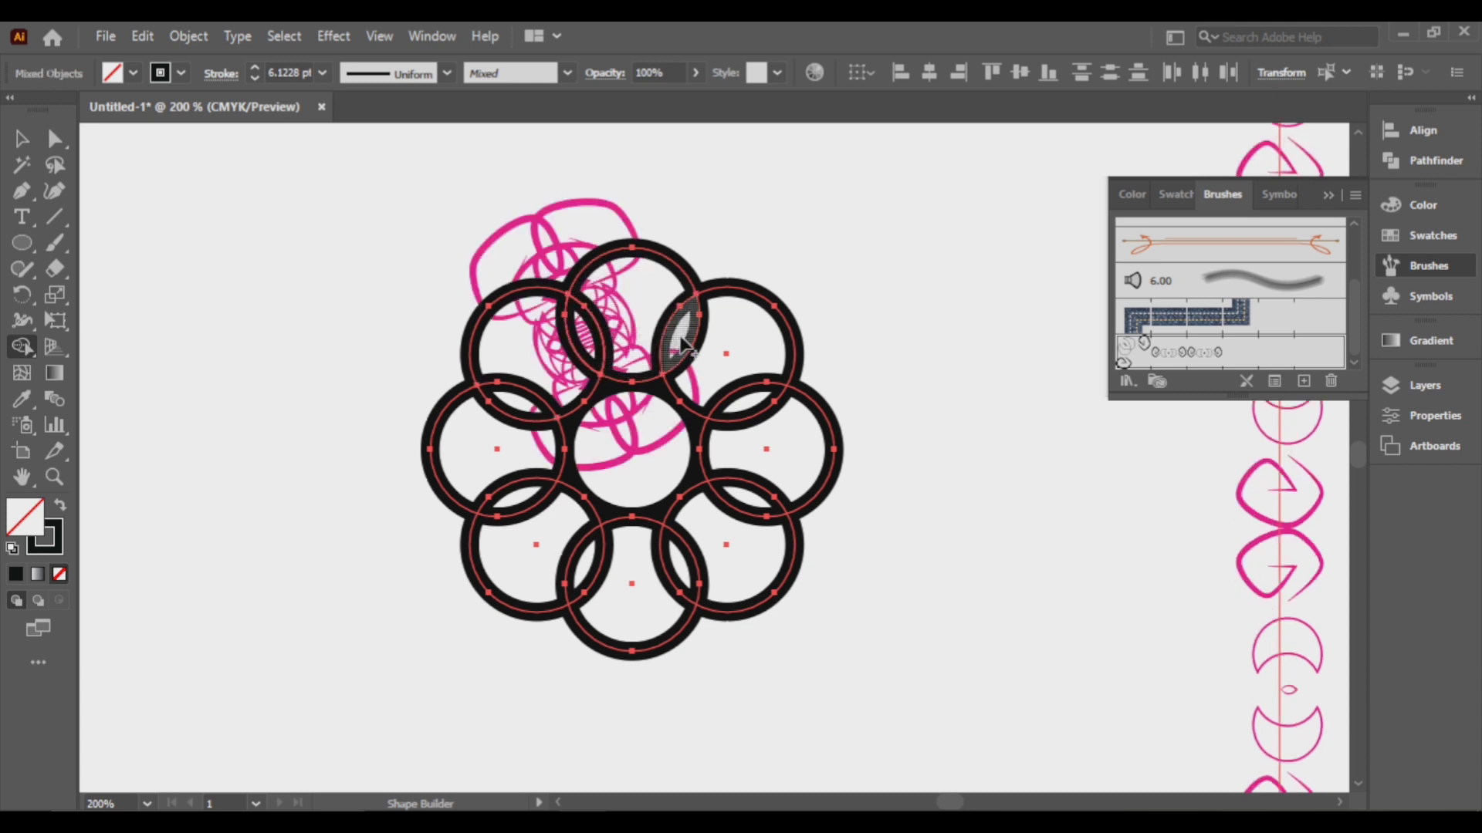
click(681, 346)
click(750, 413)
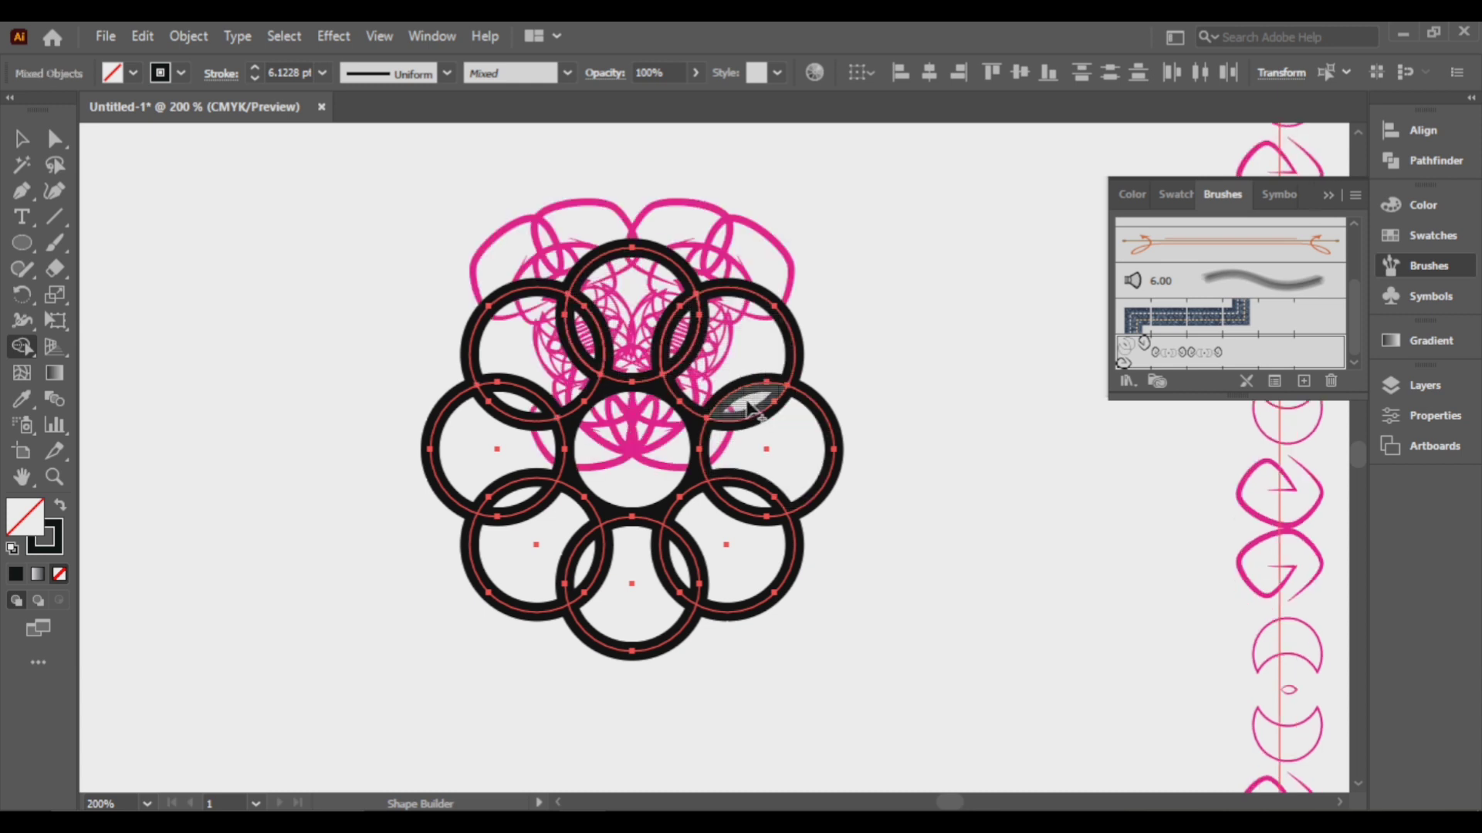
click(740, 501)
click(679, 567)
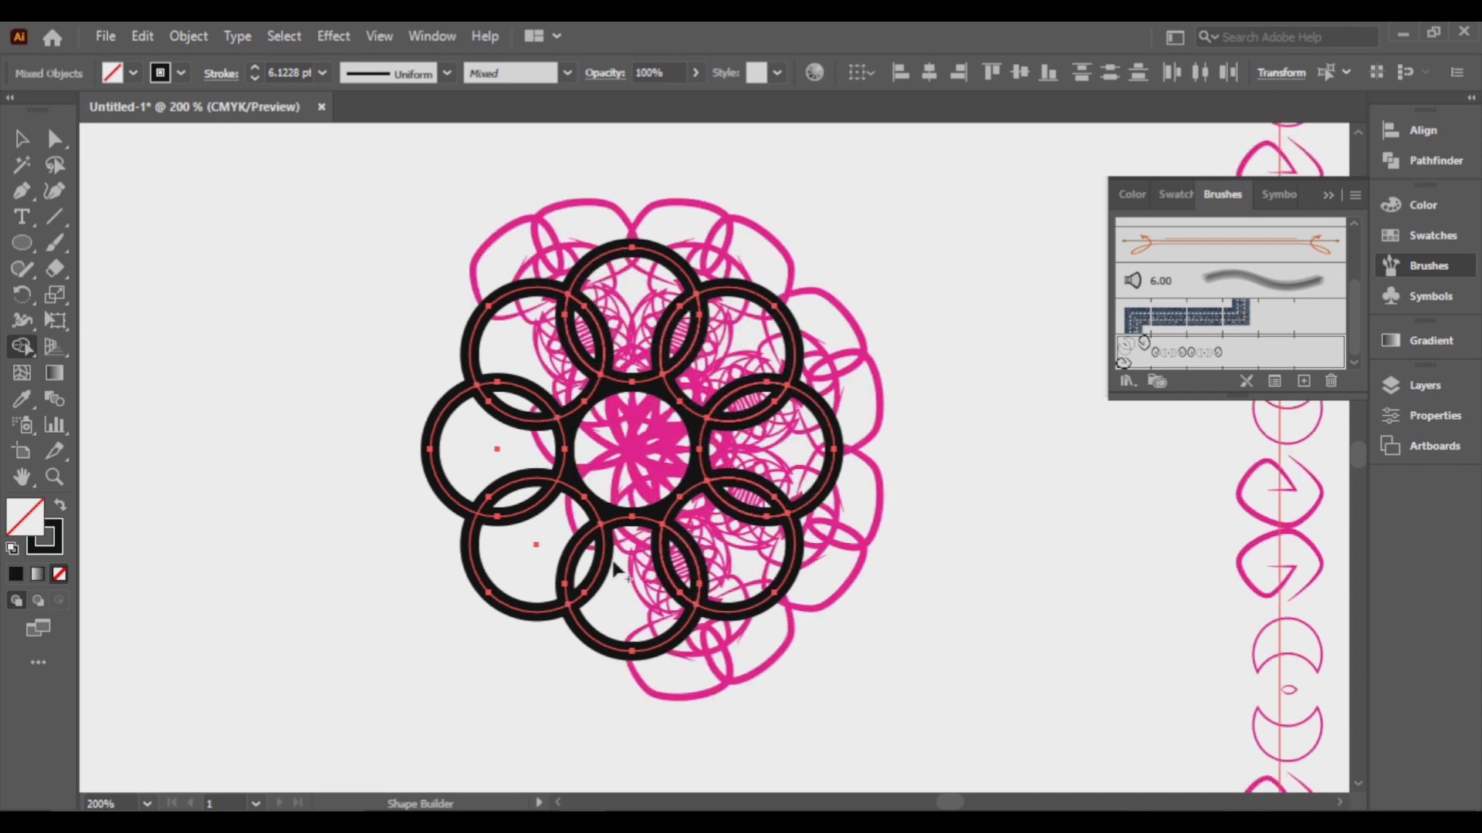
click(588, 574)
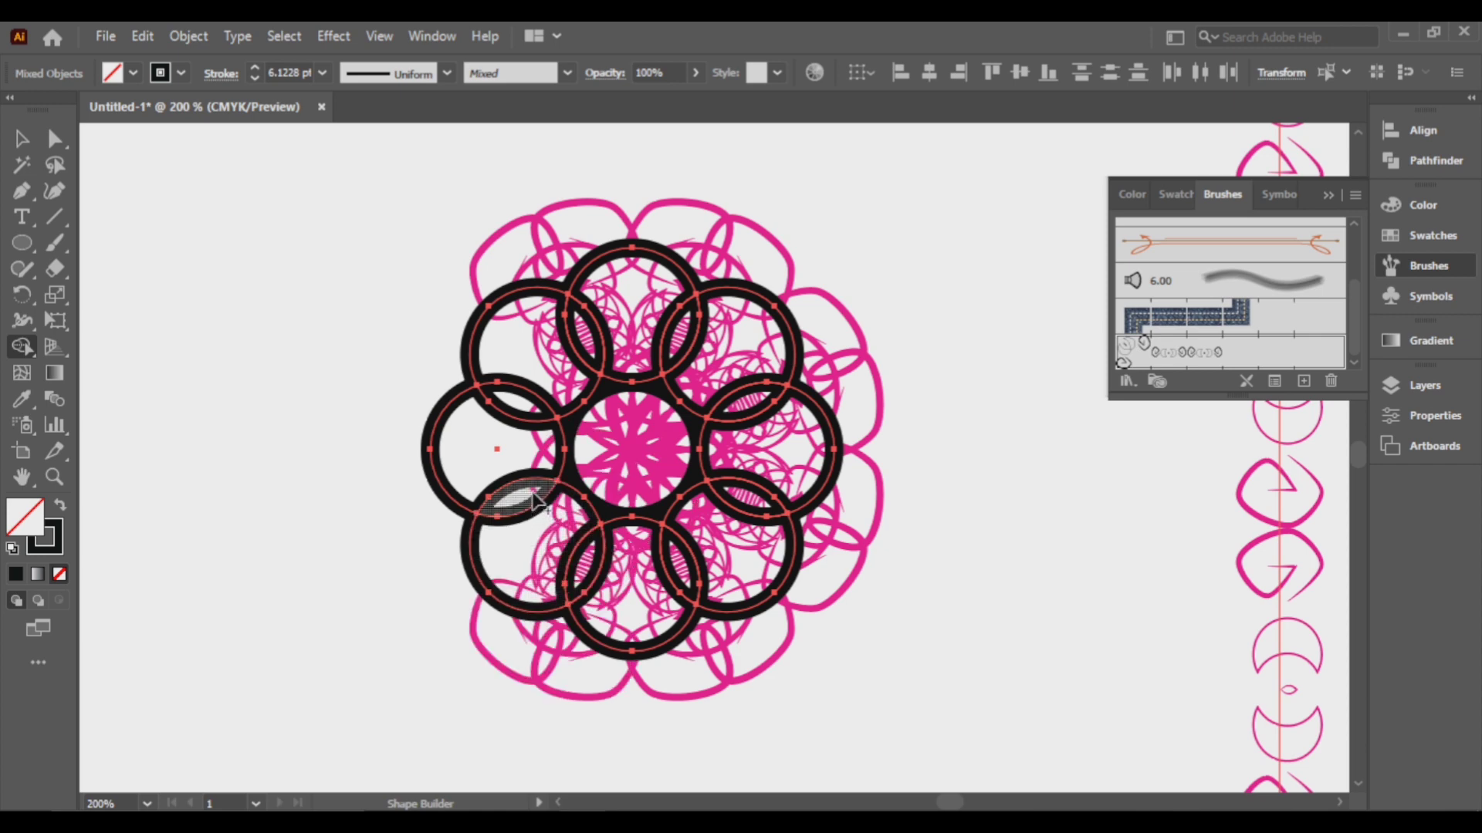
click(532, 491)
click(534, 409)
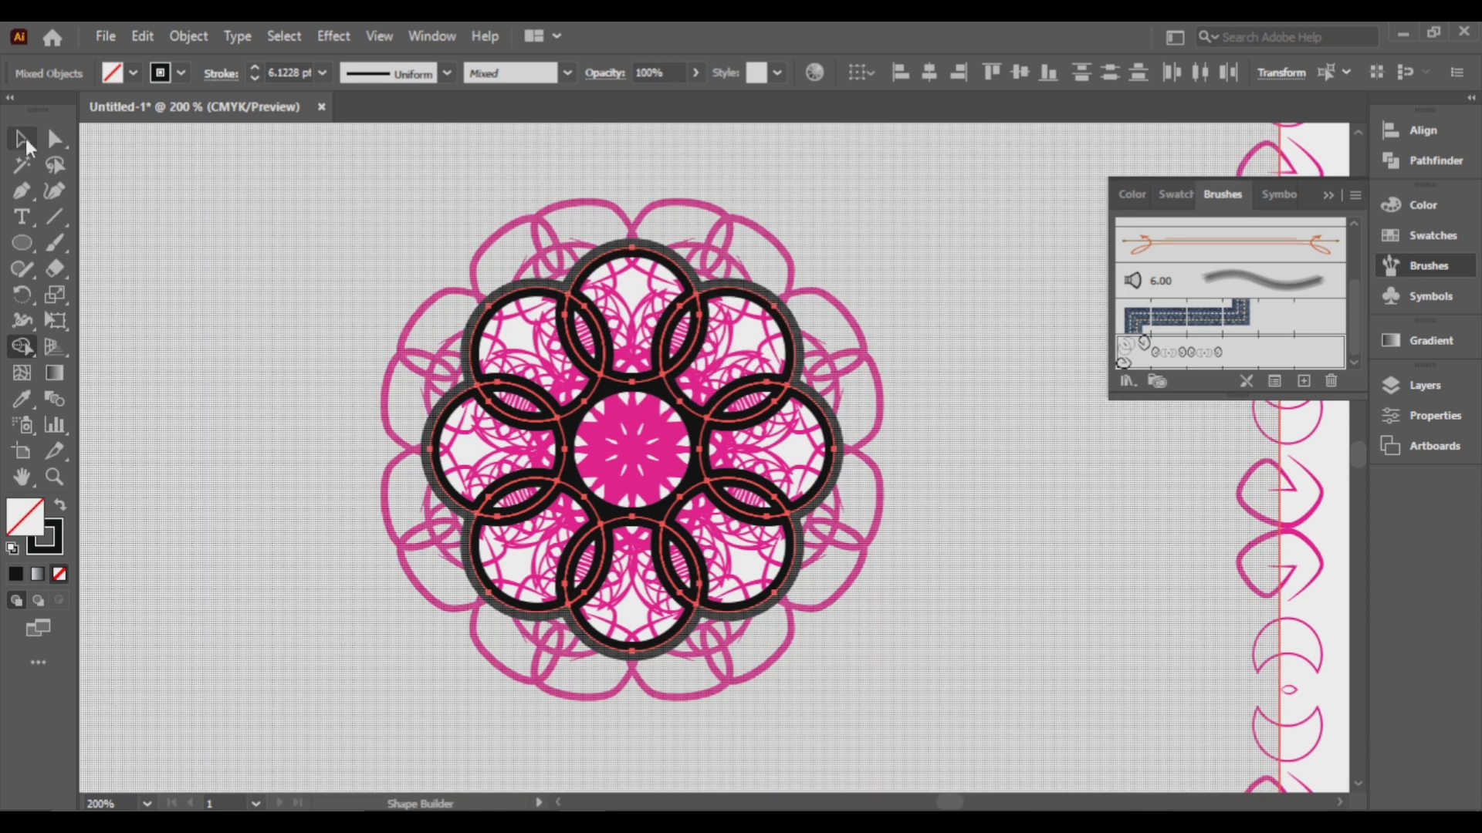
Step: Delete the eight remaining outer pieces of the ring circles, keeping only the leaf-shaped overlaps and the centre circle
click(22, 140)
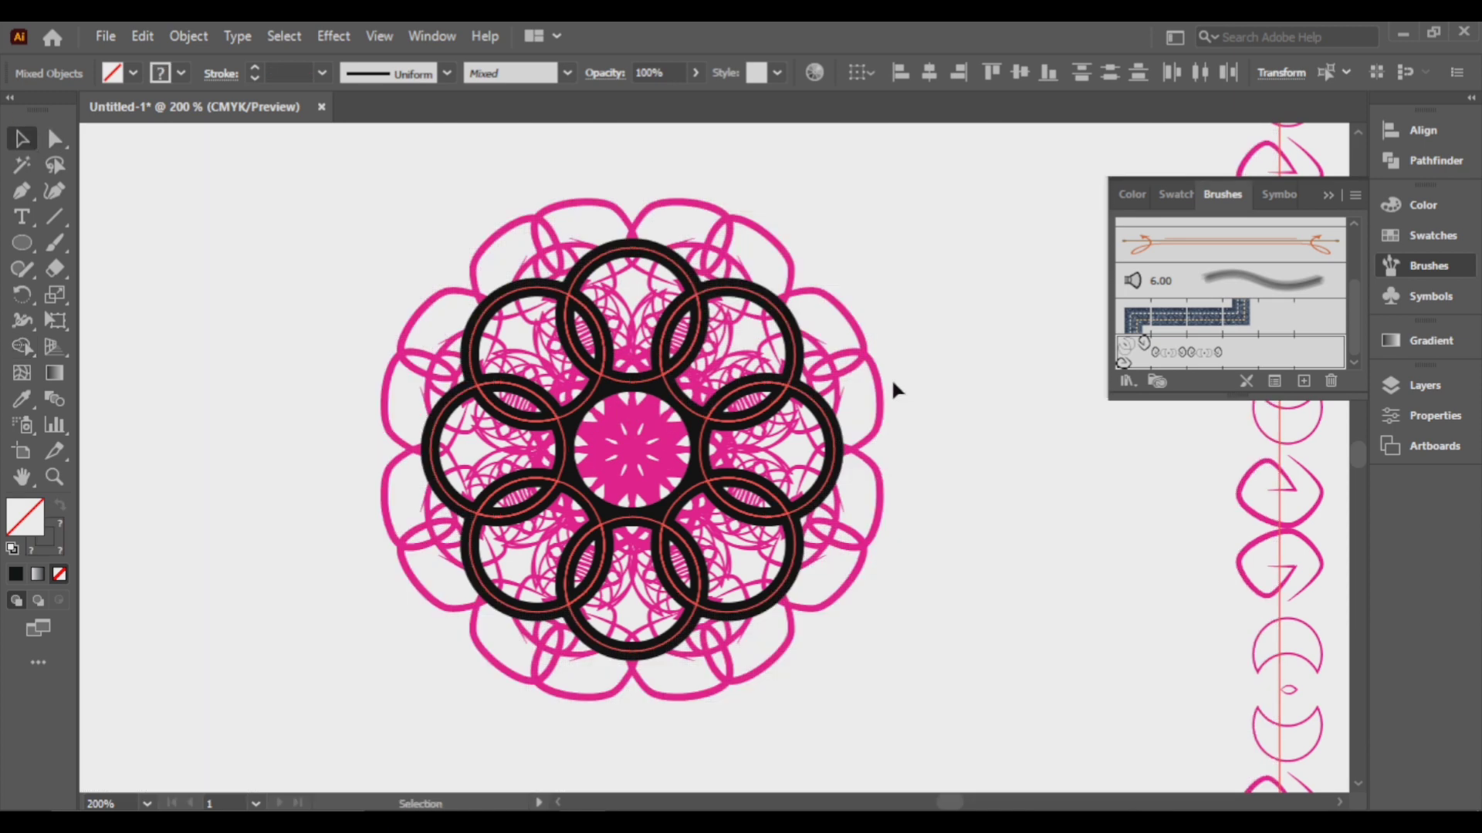
click(827, 229)
click(621, 252)
key(Delete)
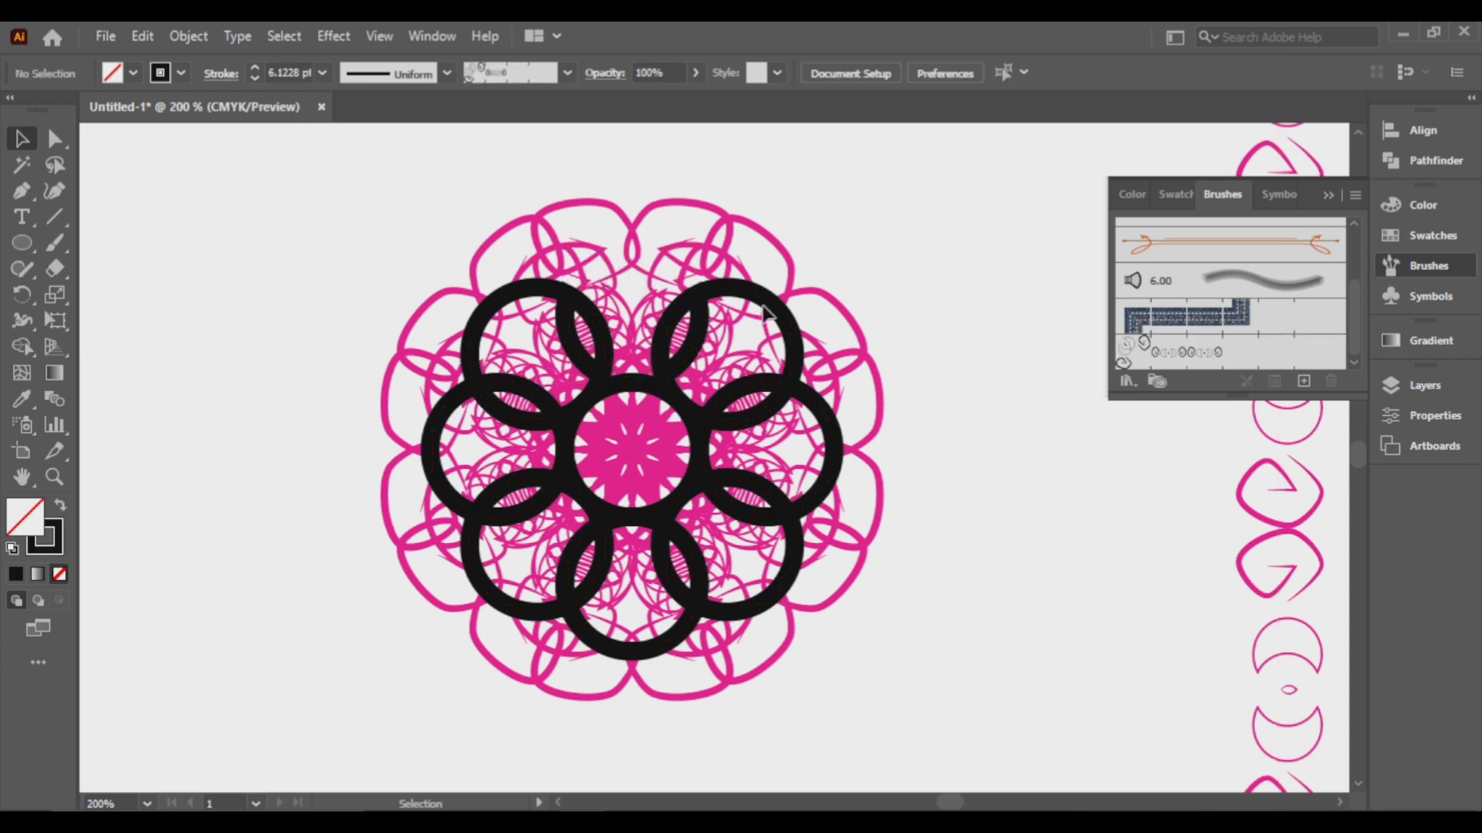
click(779, 308)
click(779, 308)
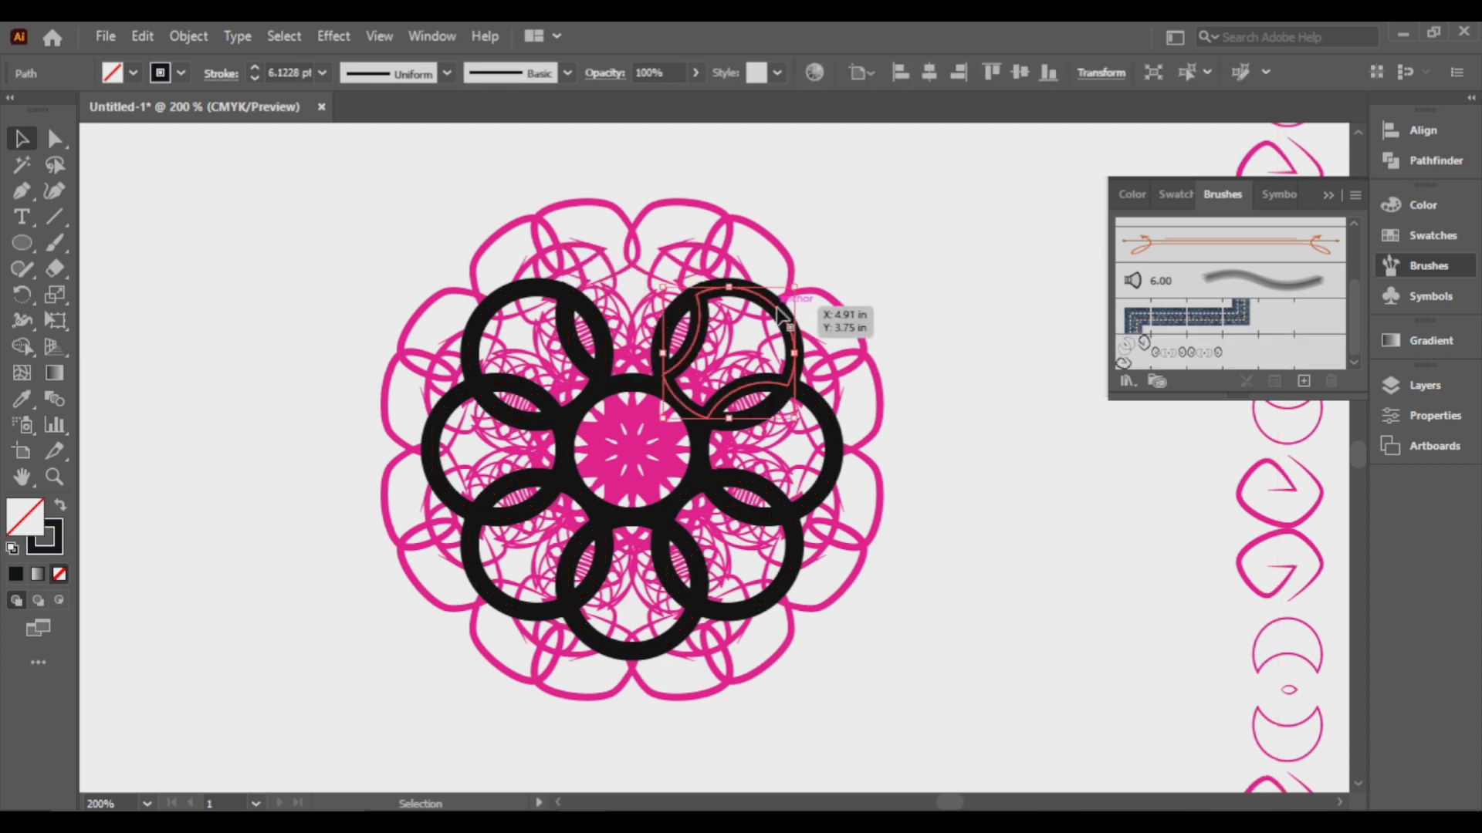
key(Delete)
click(831, 426)
key(Delete)
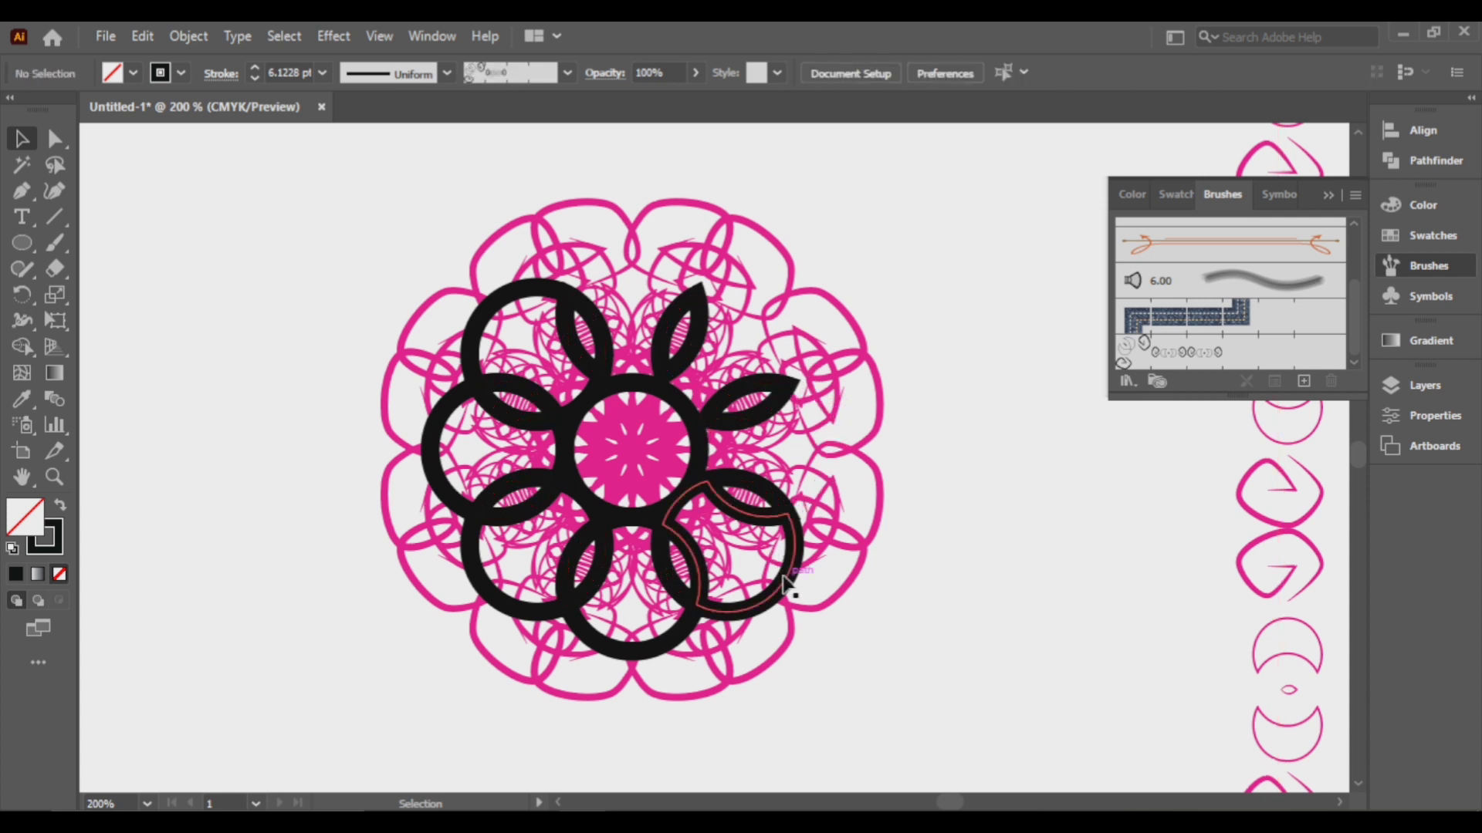
click(780, 567)
key(Delete)
click(631, 652)
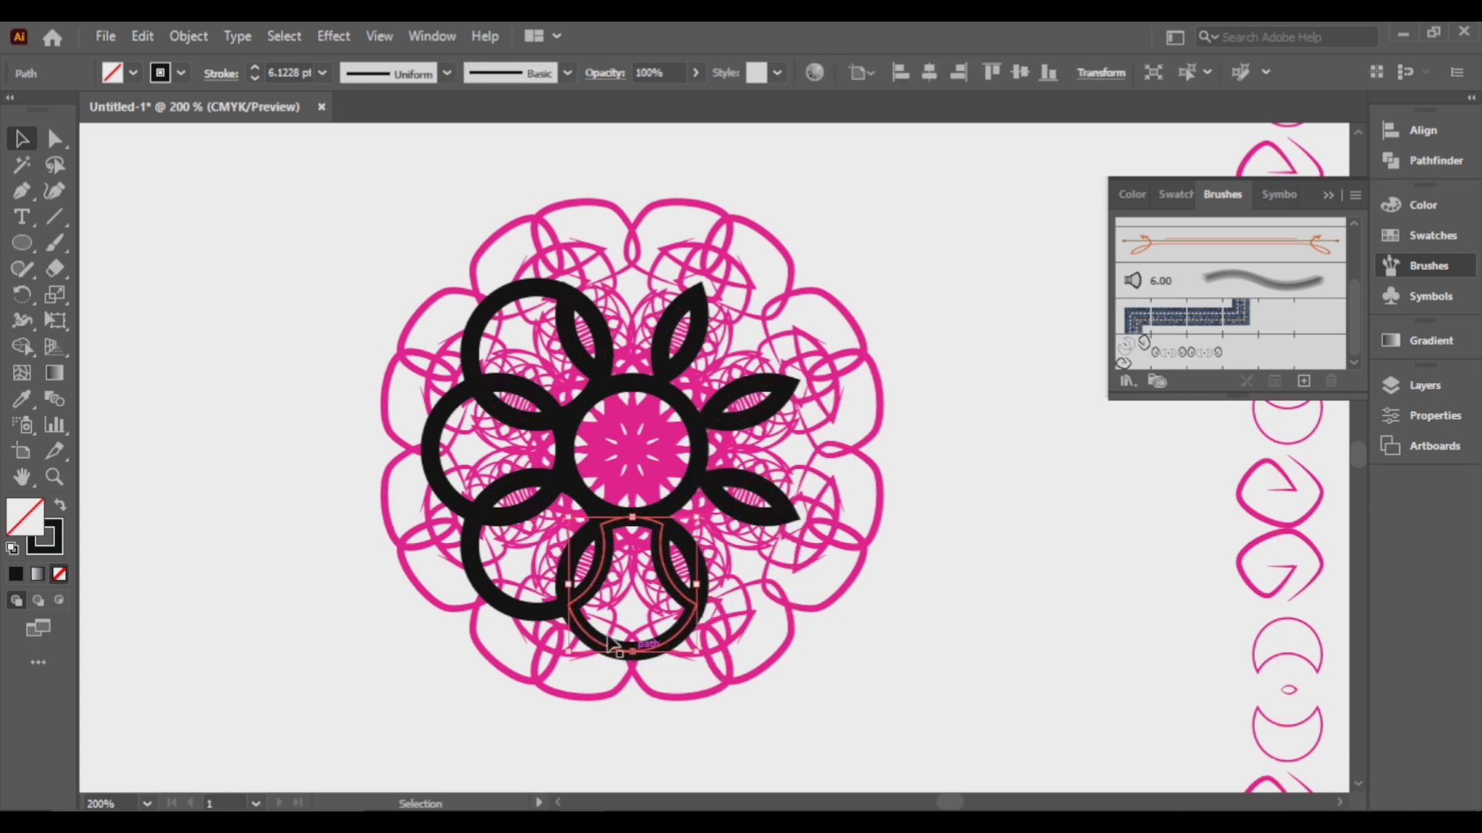
key(Delete)
click(485, 586)
key(Delete)
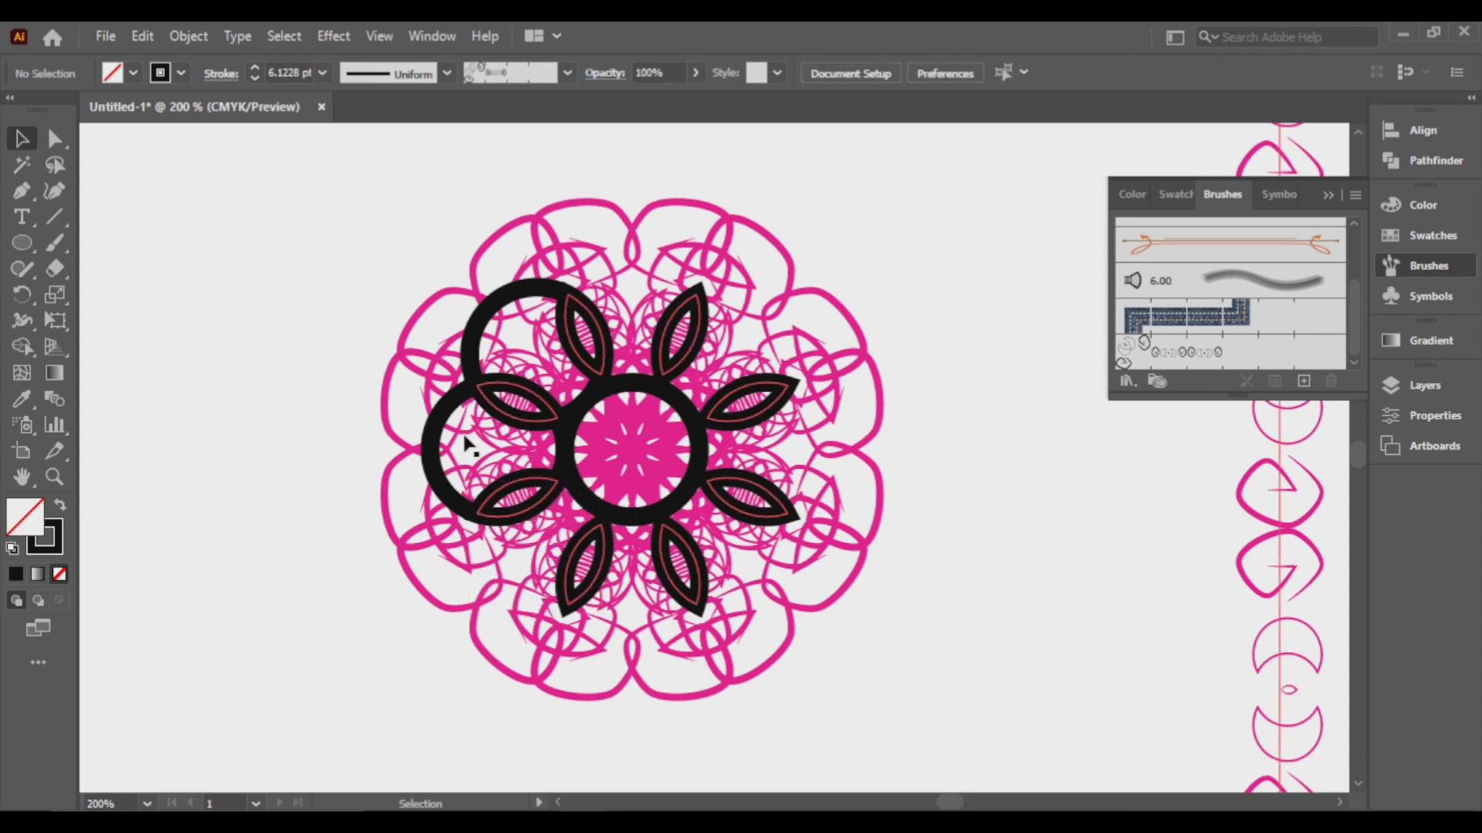
click(452, 421)
key(Delete)
click(511, 294)
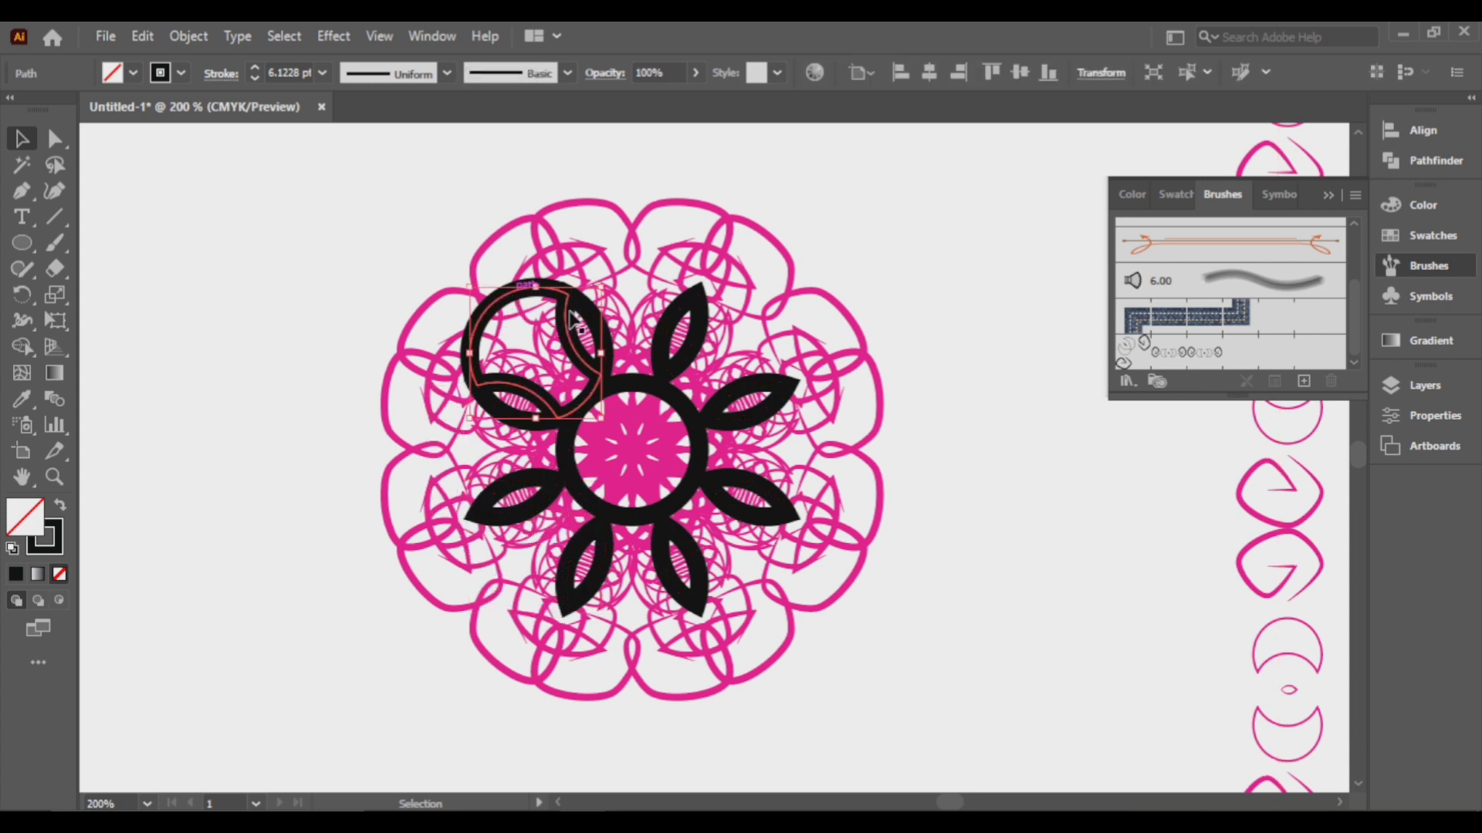
key(Delete)
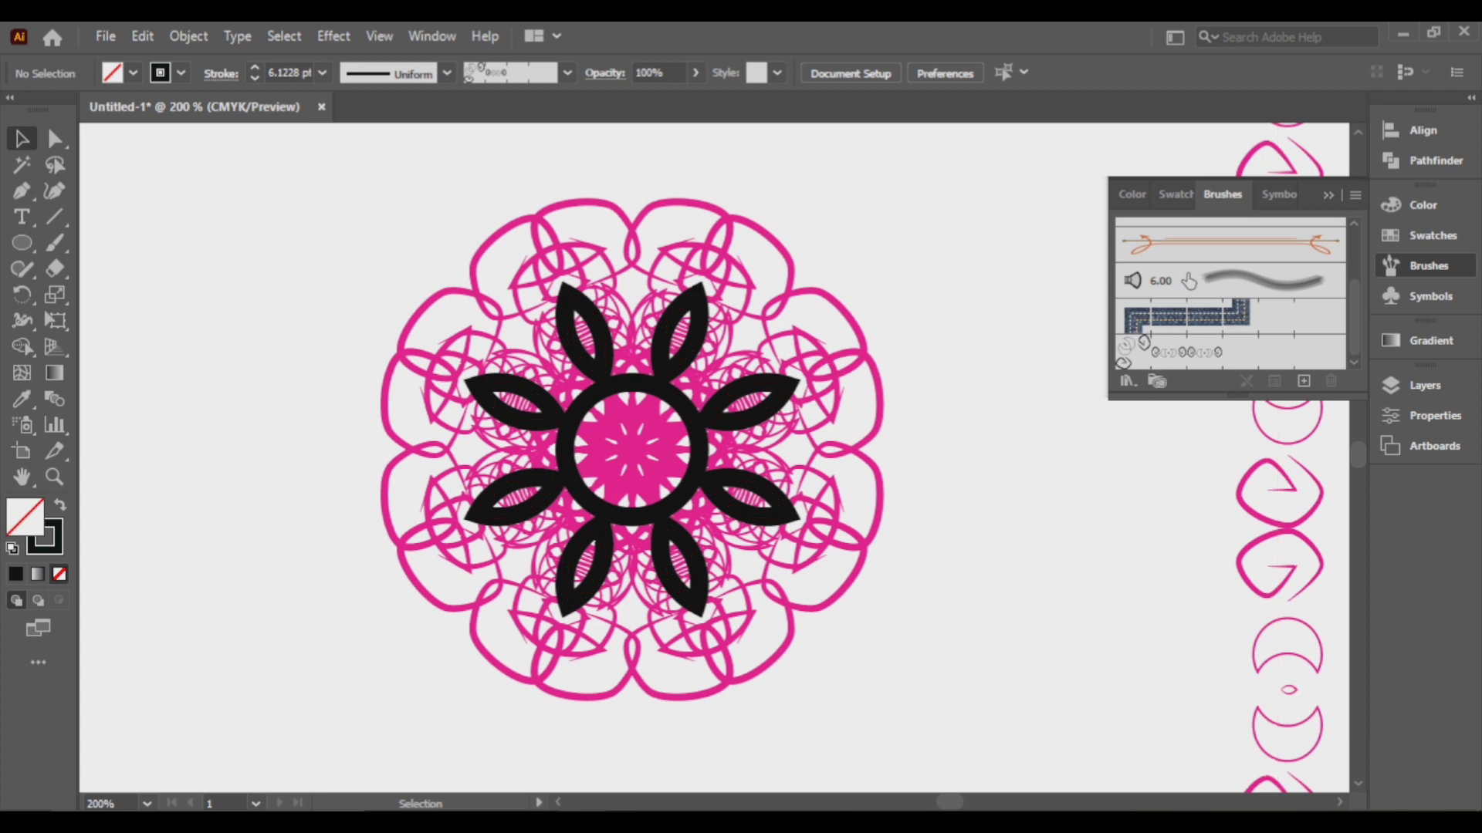
Step: Replace the pattern brush on the leaf petals' compound path and the outer page border with the Basic brush
scroll(1217, 282, up, 3)
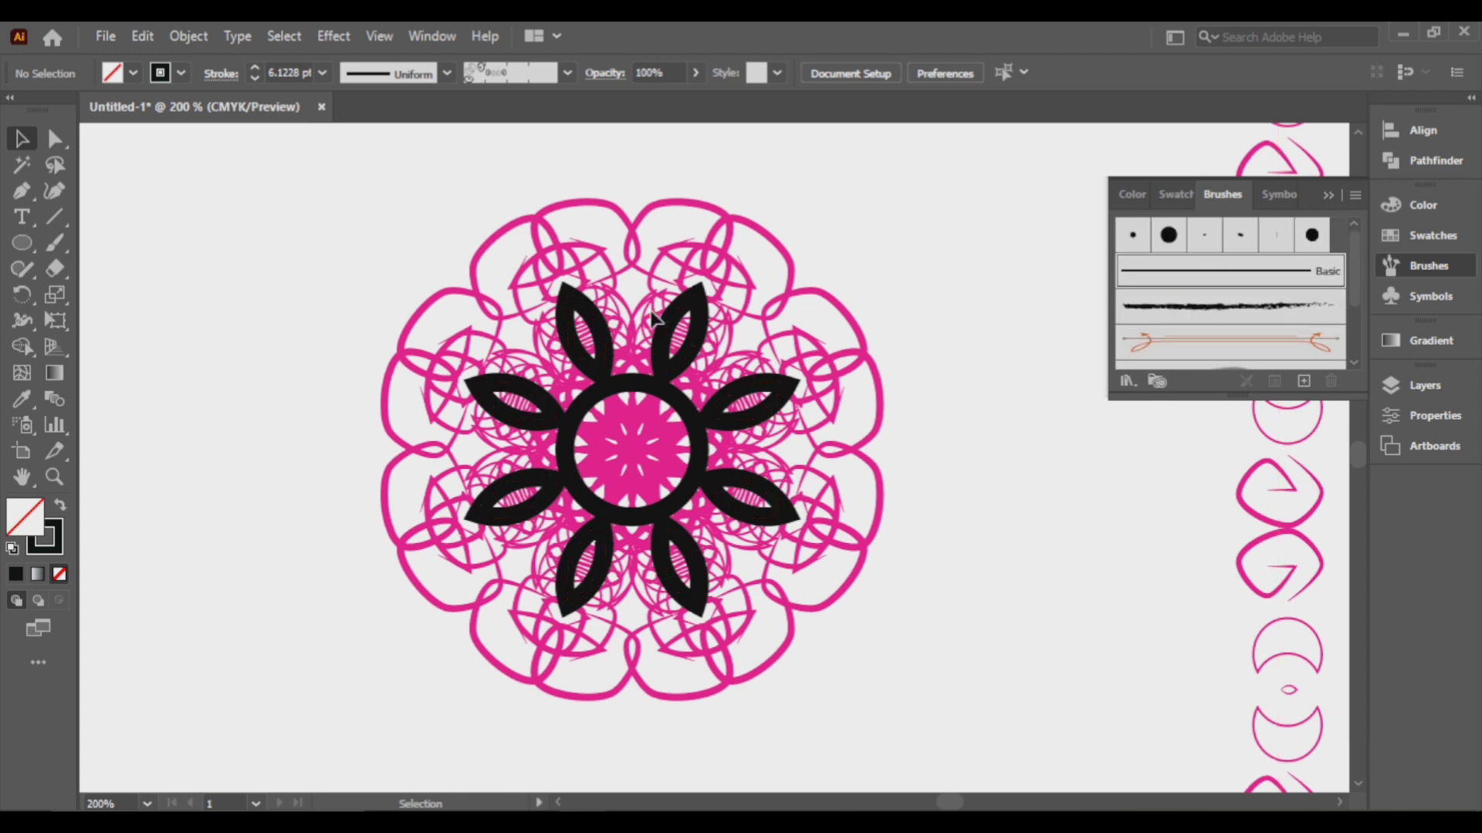
click(598, 330)
scroll(1230, 289, up, 5)
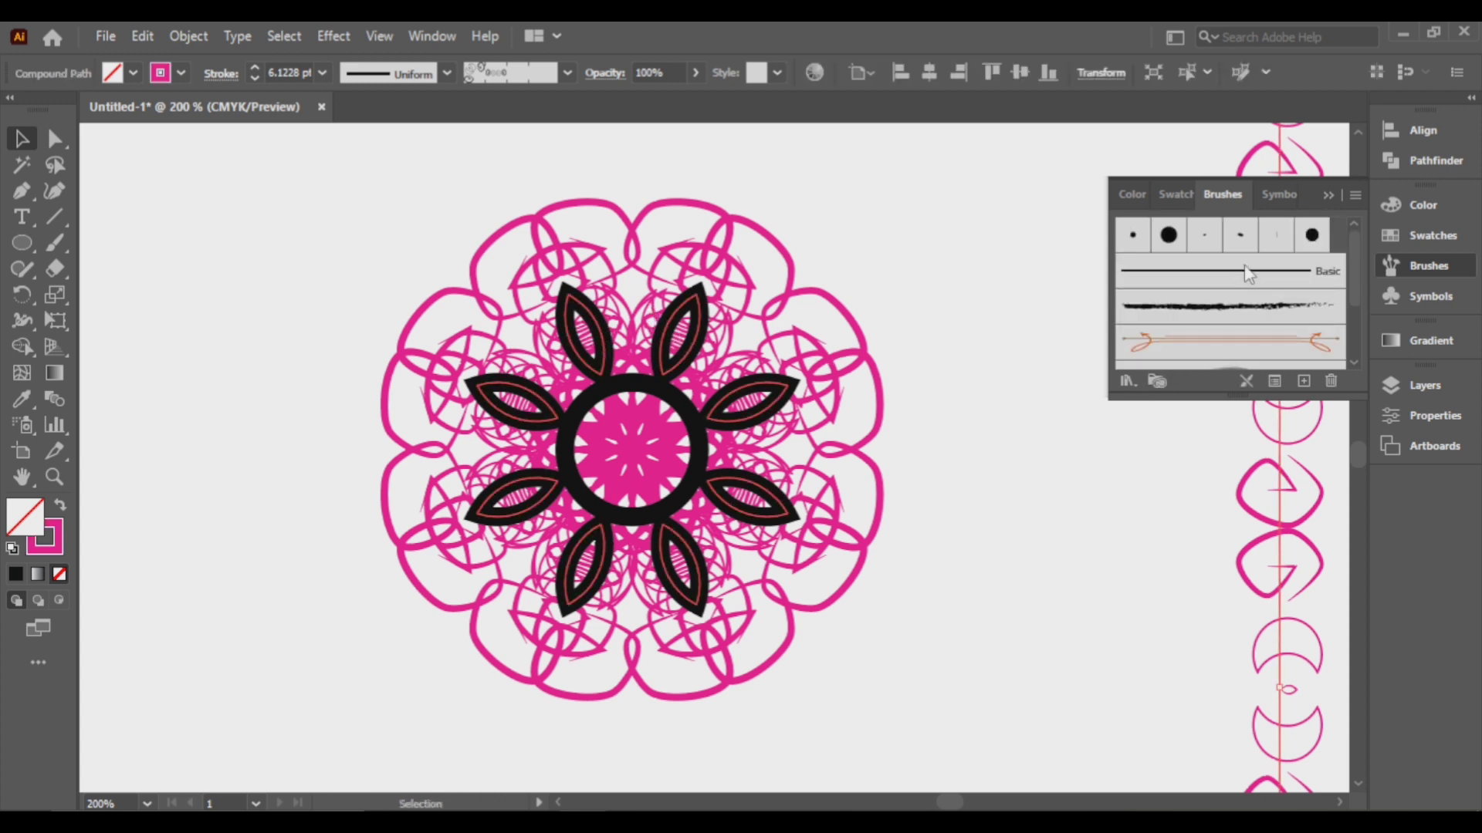
click(1242, 274)
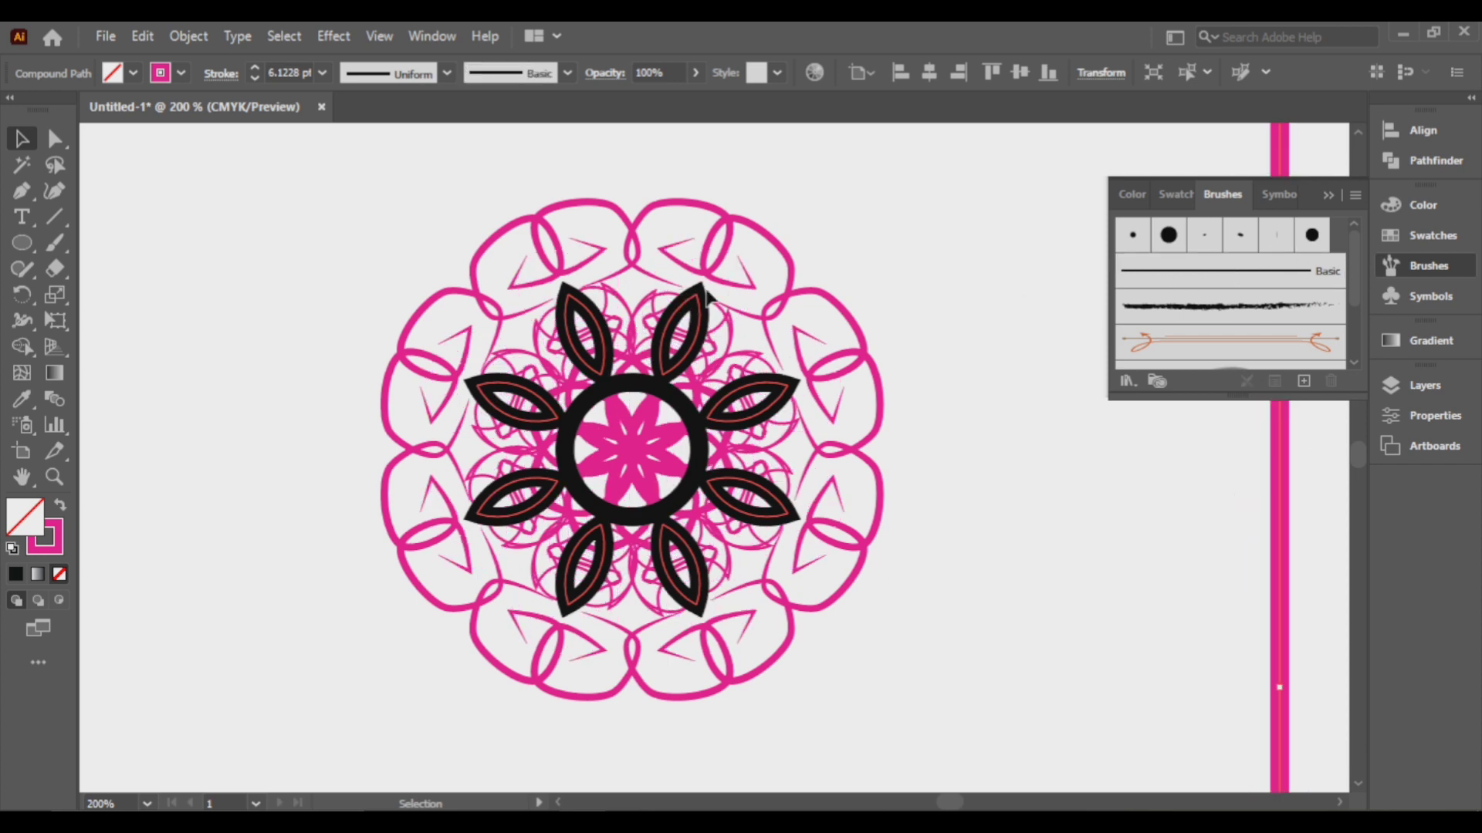
scroll(732, 278, down, 4)
scroll(734, 280, up, 4)
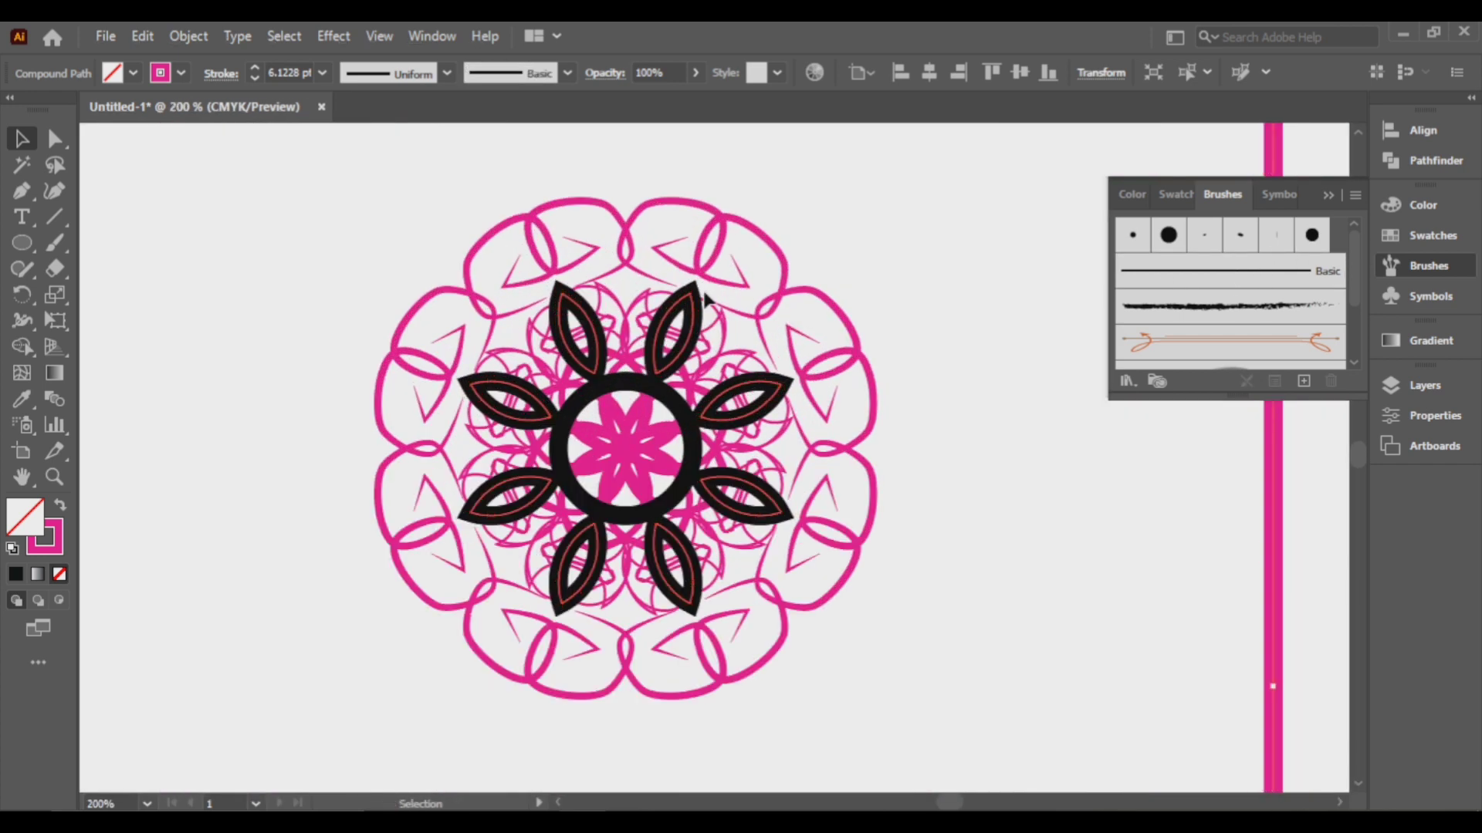
Step: Apply the Basic brush to the remaining 8 pt ornamental compound path behind the petals and inner border
click(689, 318)
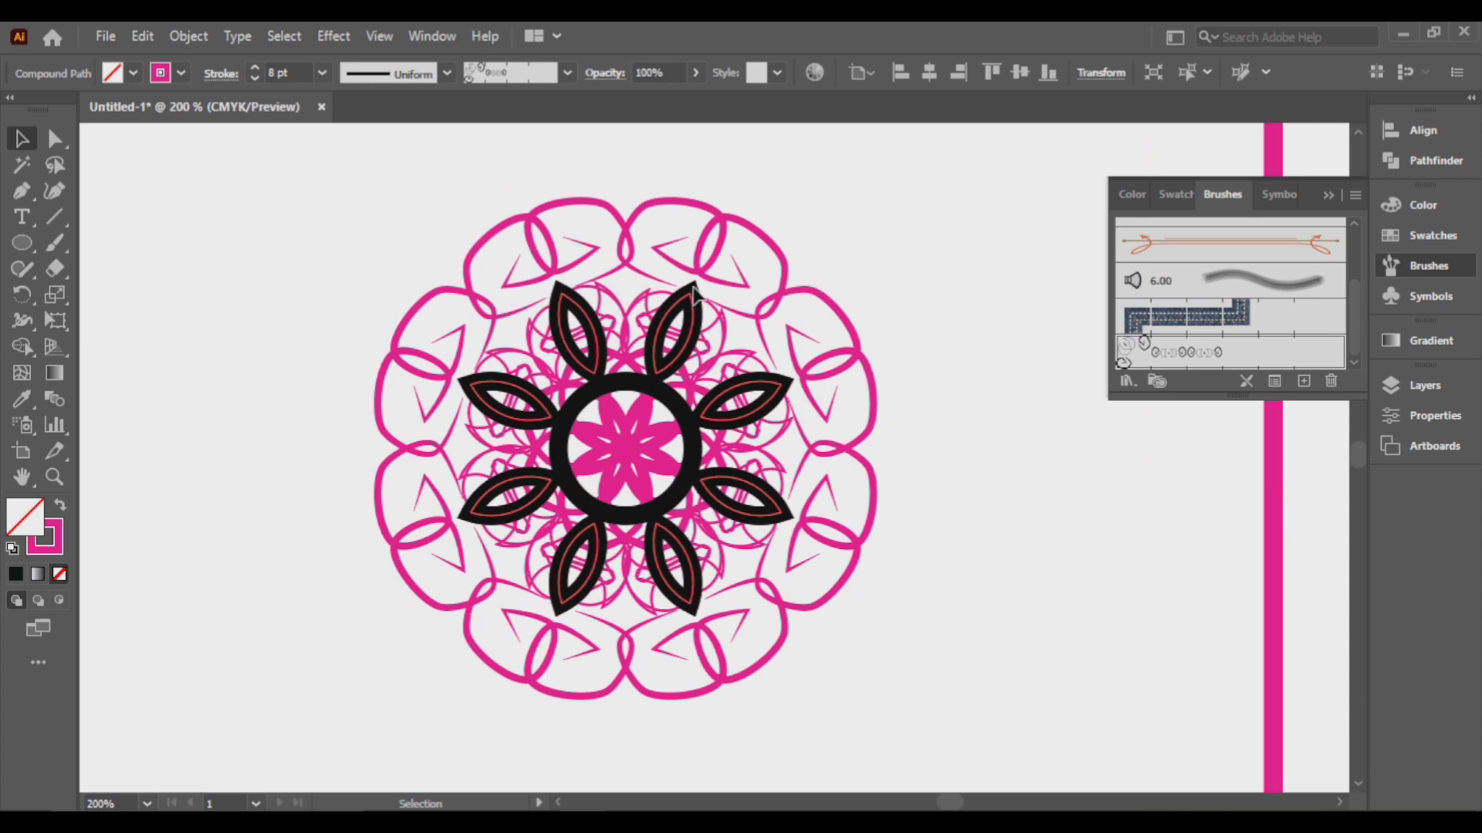
scroll(1233, 285, up, 4)
click(1219, 278)
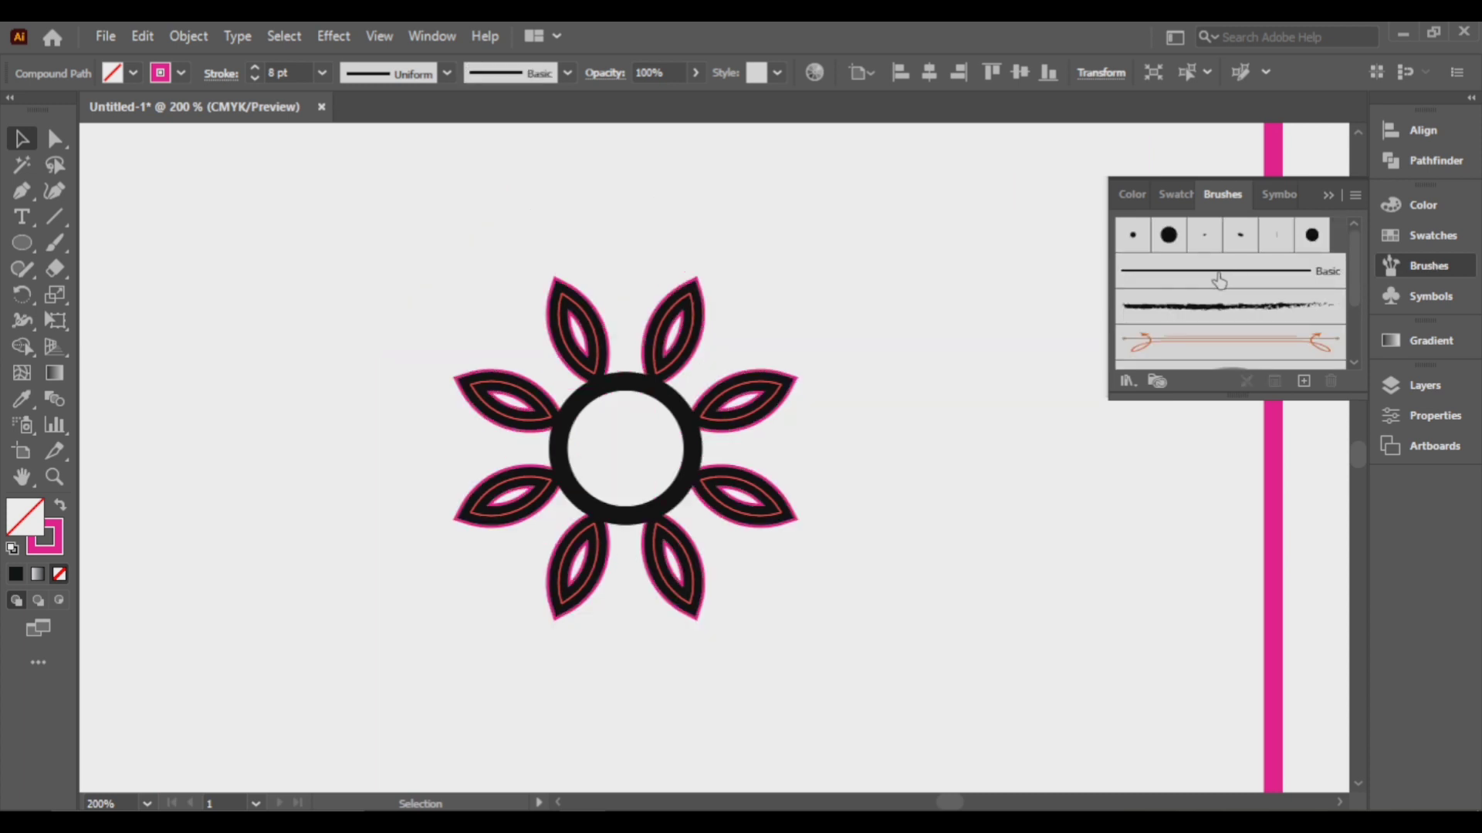
Step: Try to move the pink petal outlines and their attached border lines sideways, away from the black flower
scroll(771, 338, down, 4)
scroll(770, 340, up, 1)
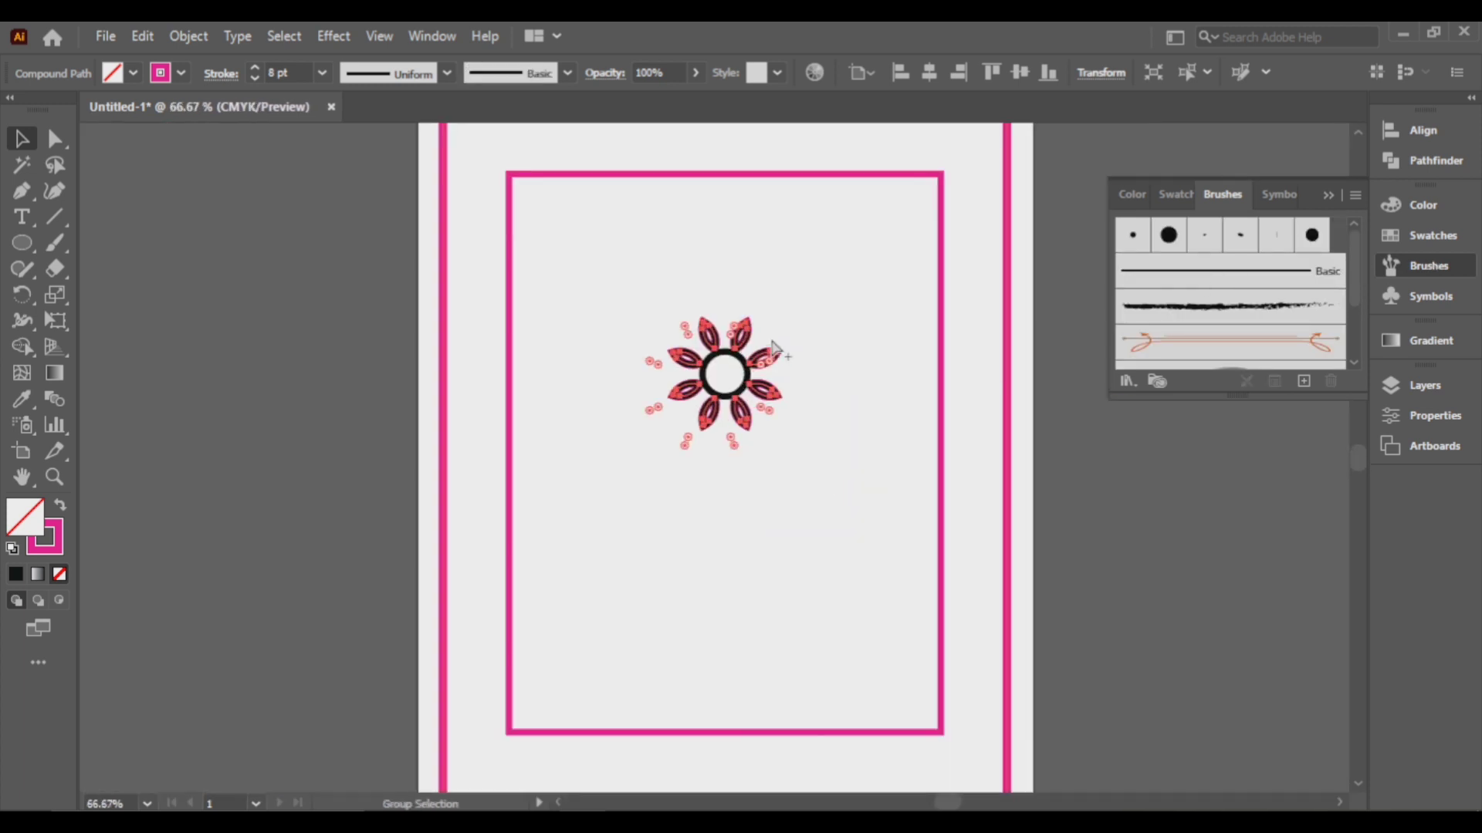
drag(699, 356, 409, 356)
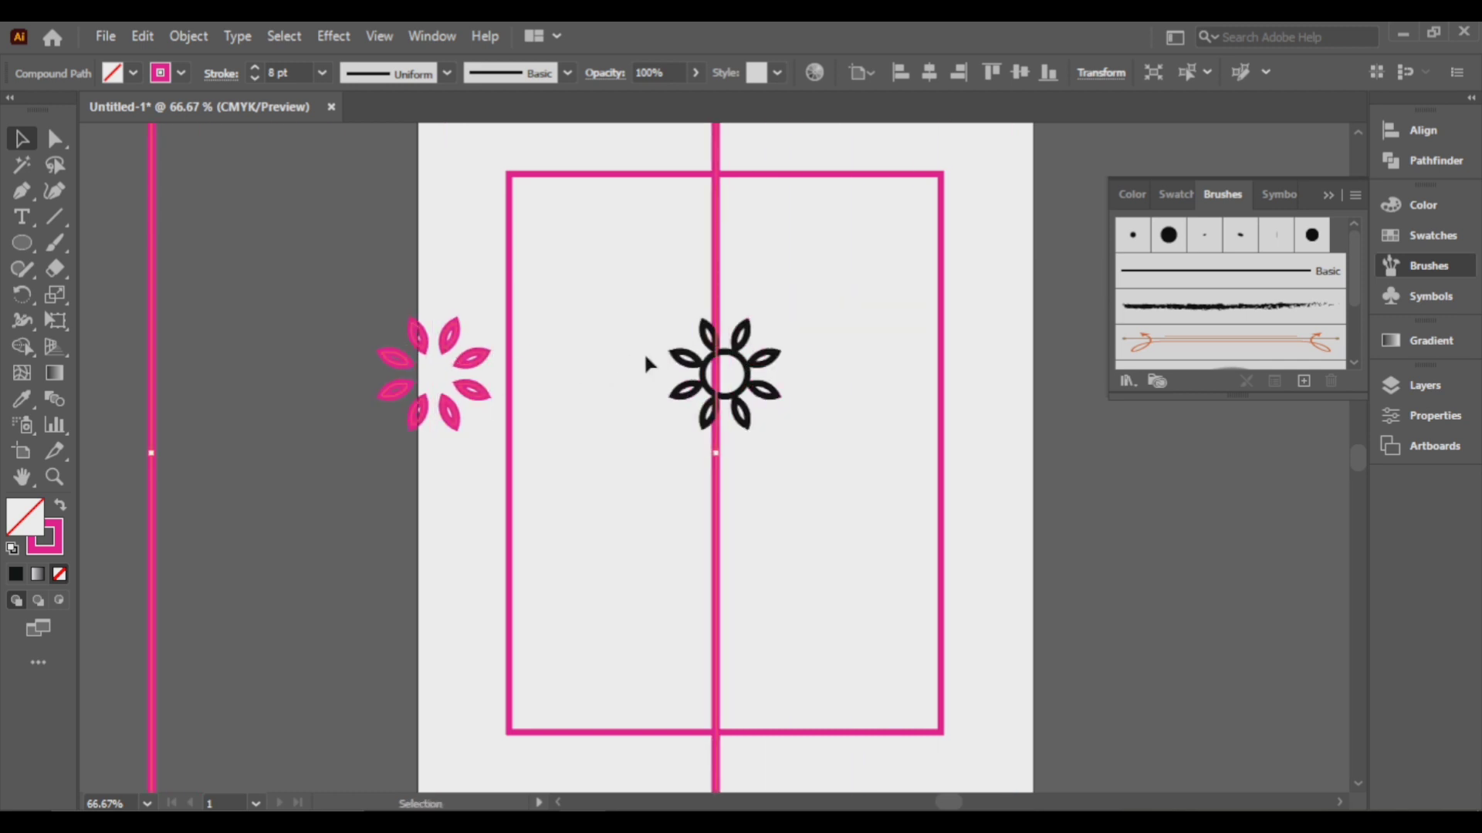
Step: Undo the move, the brush changes and the petal cut-outs back to the full ring of eight overlapping circles
key(ctrl+z)
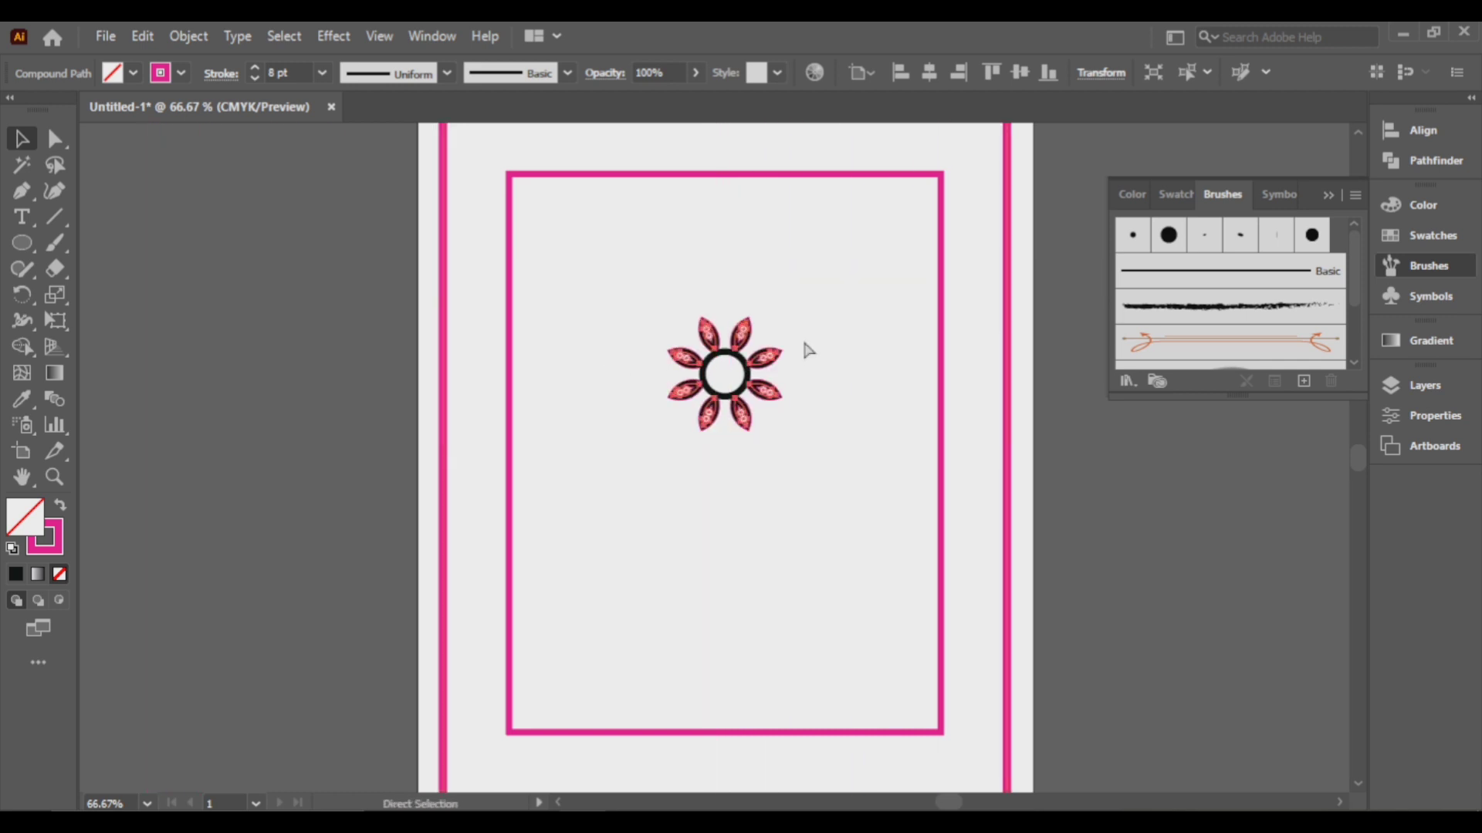
key(ctrl+z)
key(ctrl+z)
key(ctrl+z)
key(ctrl+z)
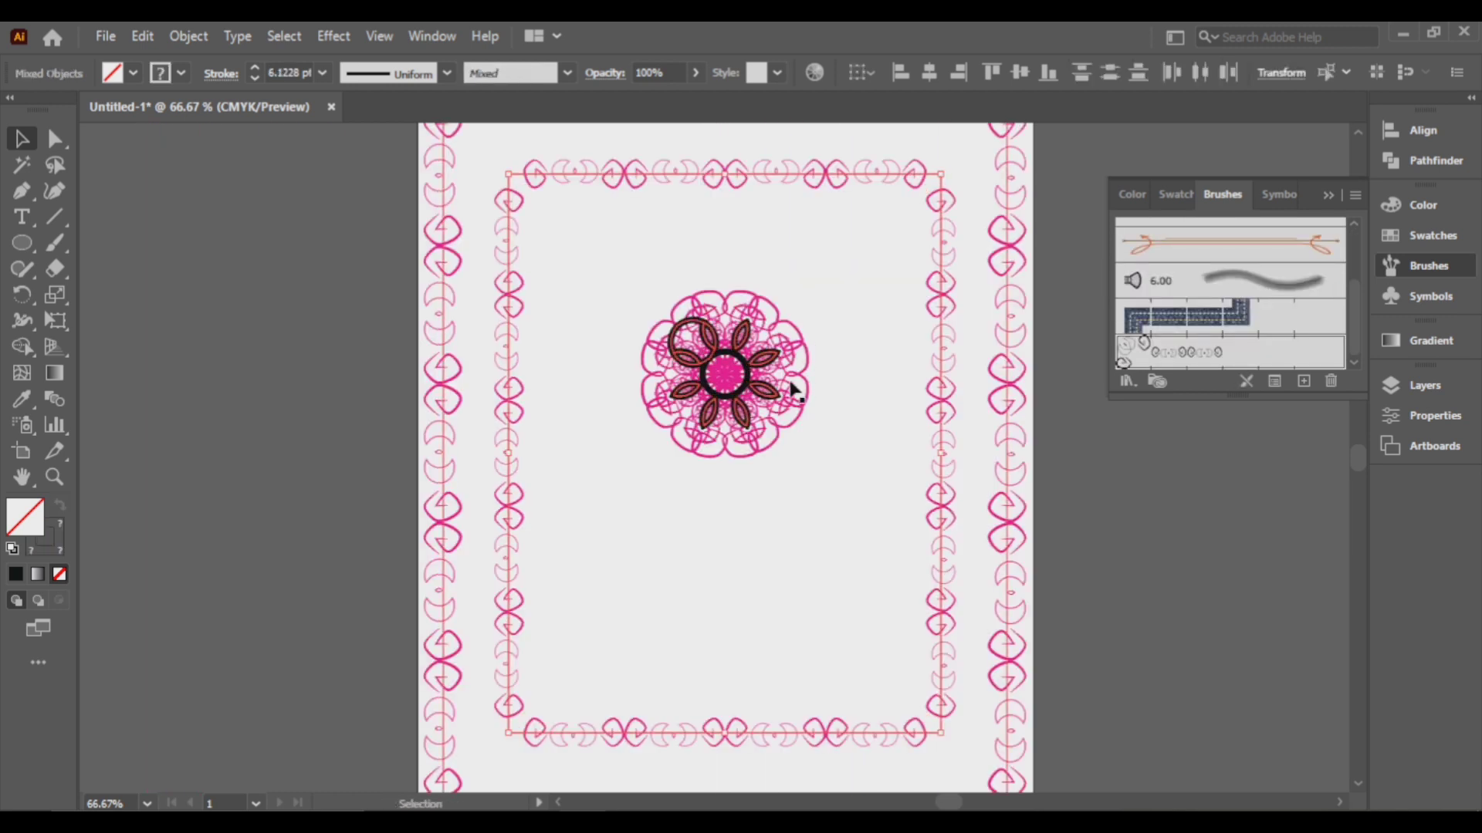
key(ctrl+z)
key(ctrl+z)
key(ctrl+z)
key(ctrl+z)
key(ctrl+z)
key(ctrl+z)
key(ctrl+z)
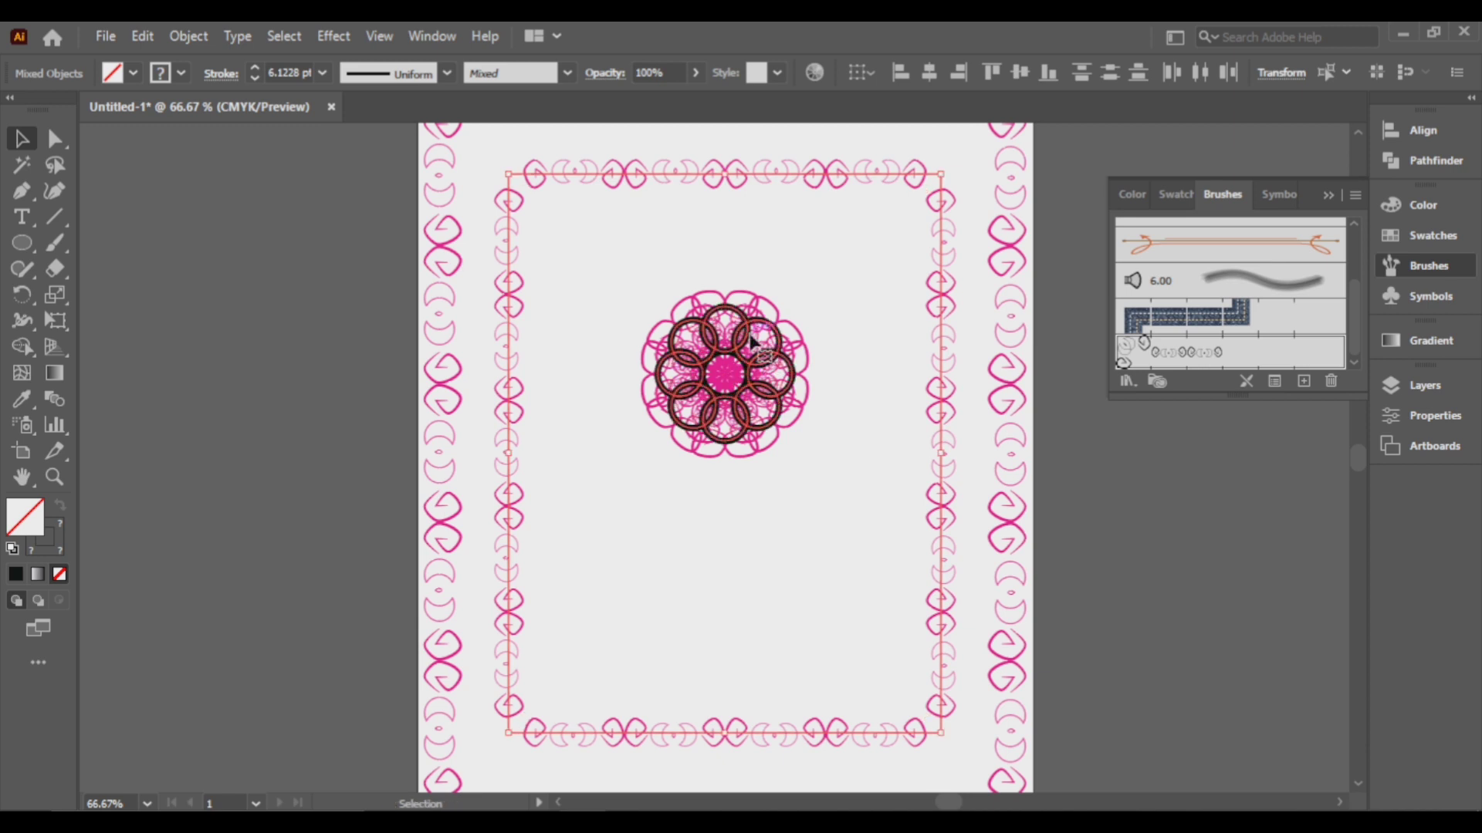
Step: Delete all artwork from the page and draw a new unfilled circle with a black stroke in its upper middle
click(795, 513)
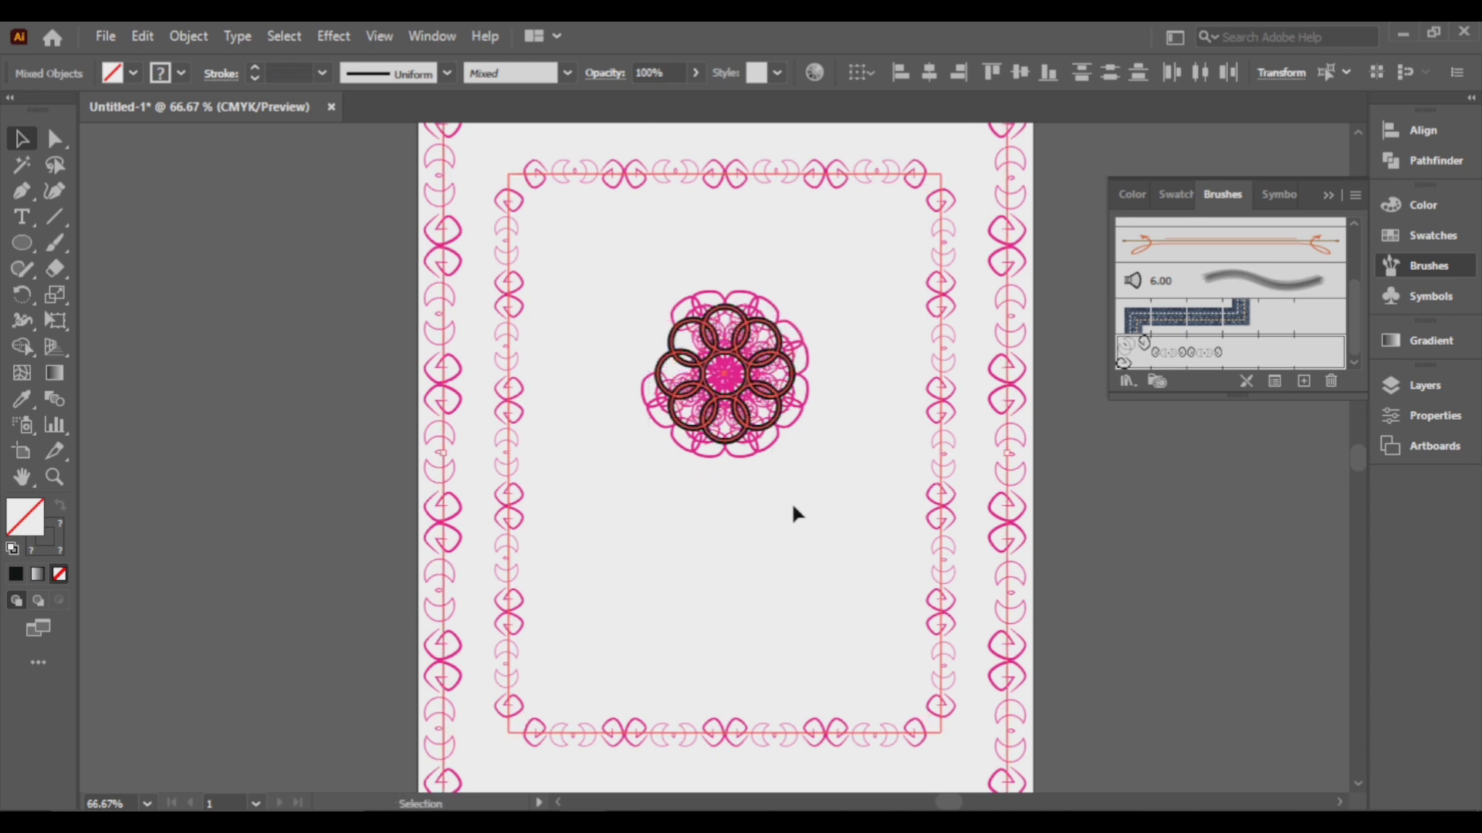
key(Delete)
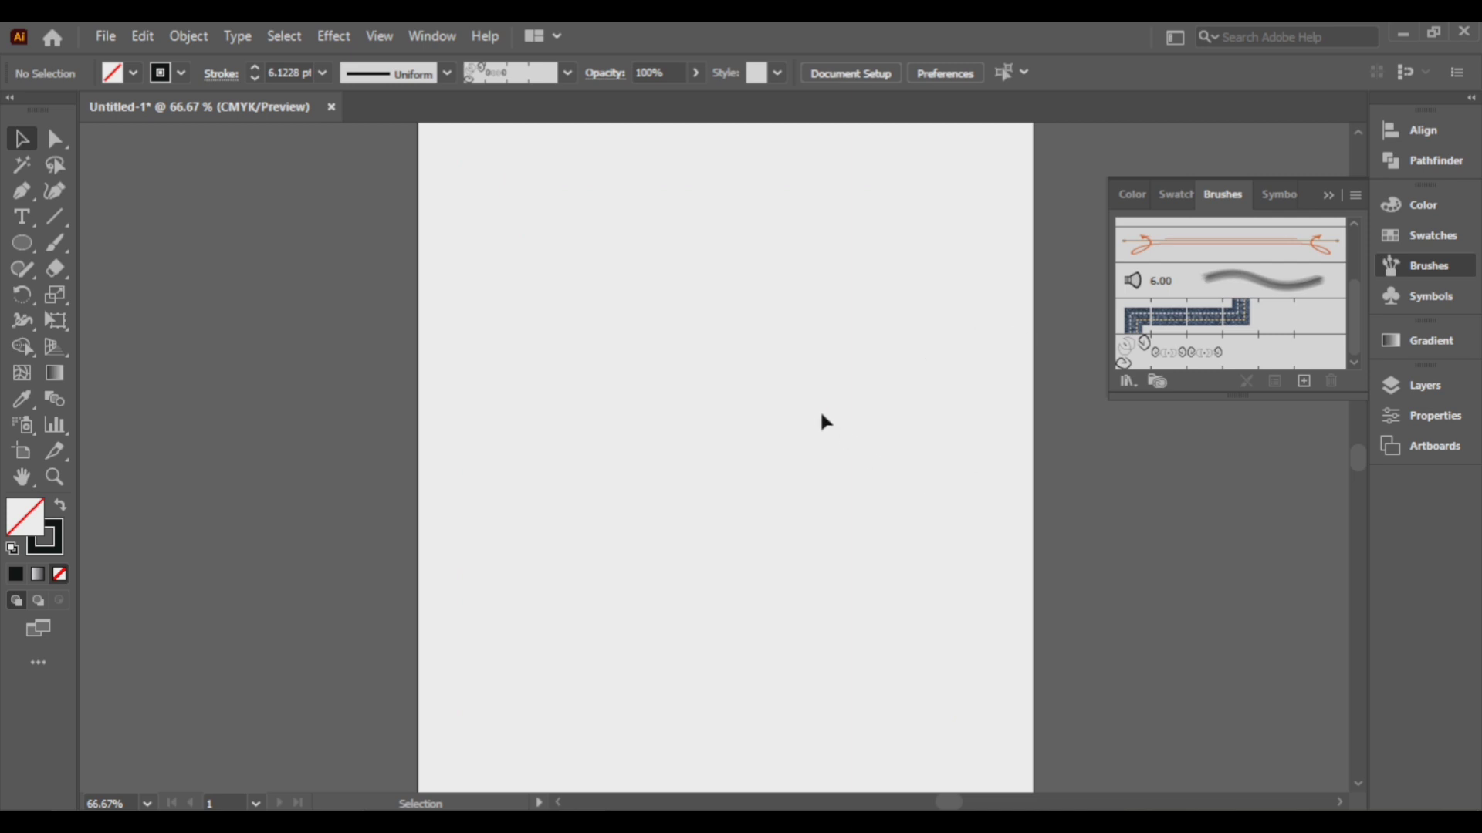
click(22, 243)
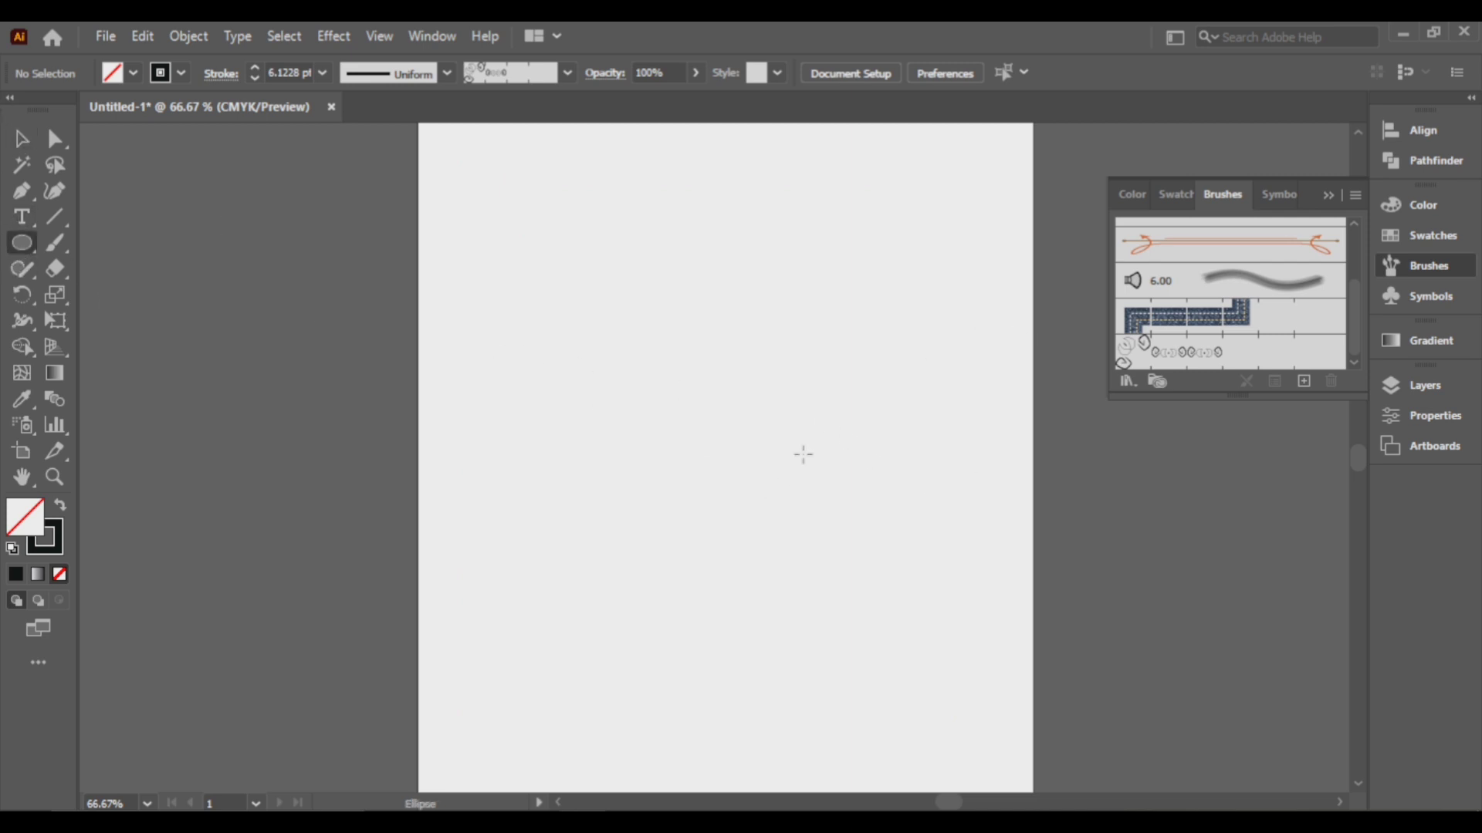
drag(697, 360, 748, 409)
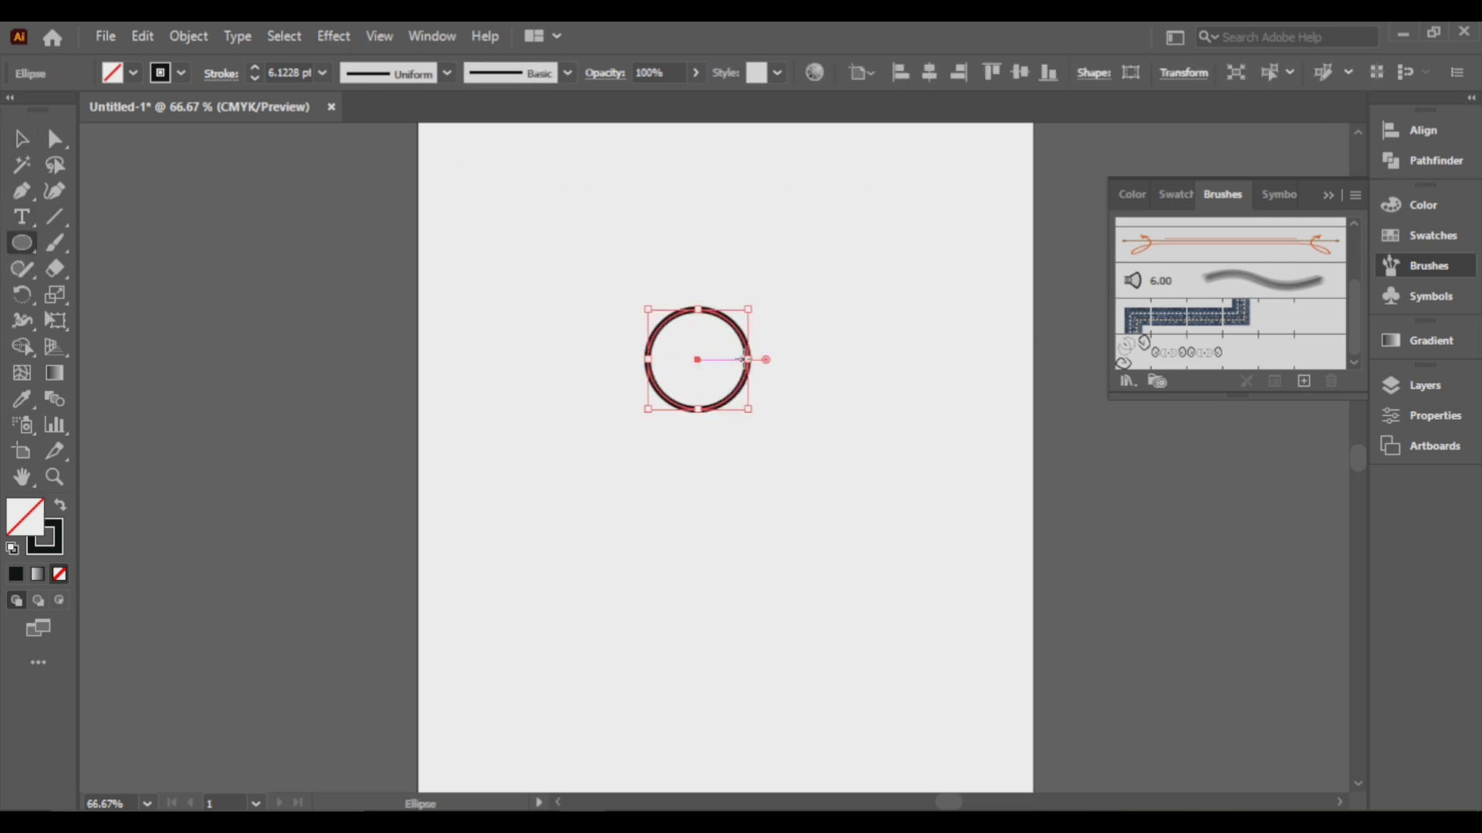
Step: Duplicate the circle directly above itself and narrow the copy into an upright ellipse touching the circle's top
key(v)
drag(696, 367, 751, 274)
scroll(724, 275, up, 1)
Step: Try to rotate the ellipse itself by 45° about the circle's centre and repeat the rotation around the circle
key(r)
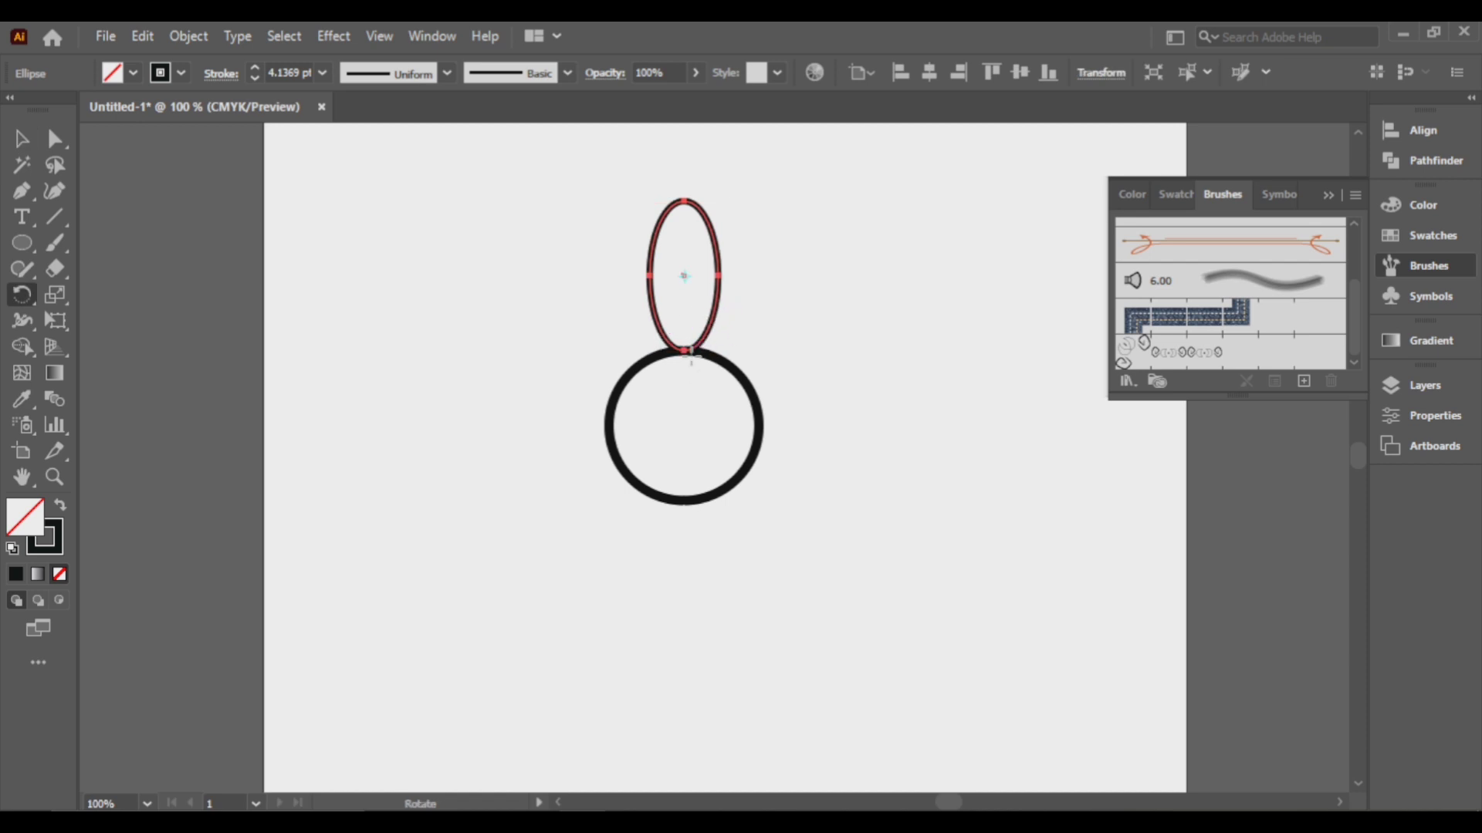
alt+click(684, 424)
click(1119, 516)
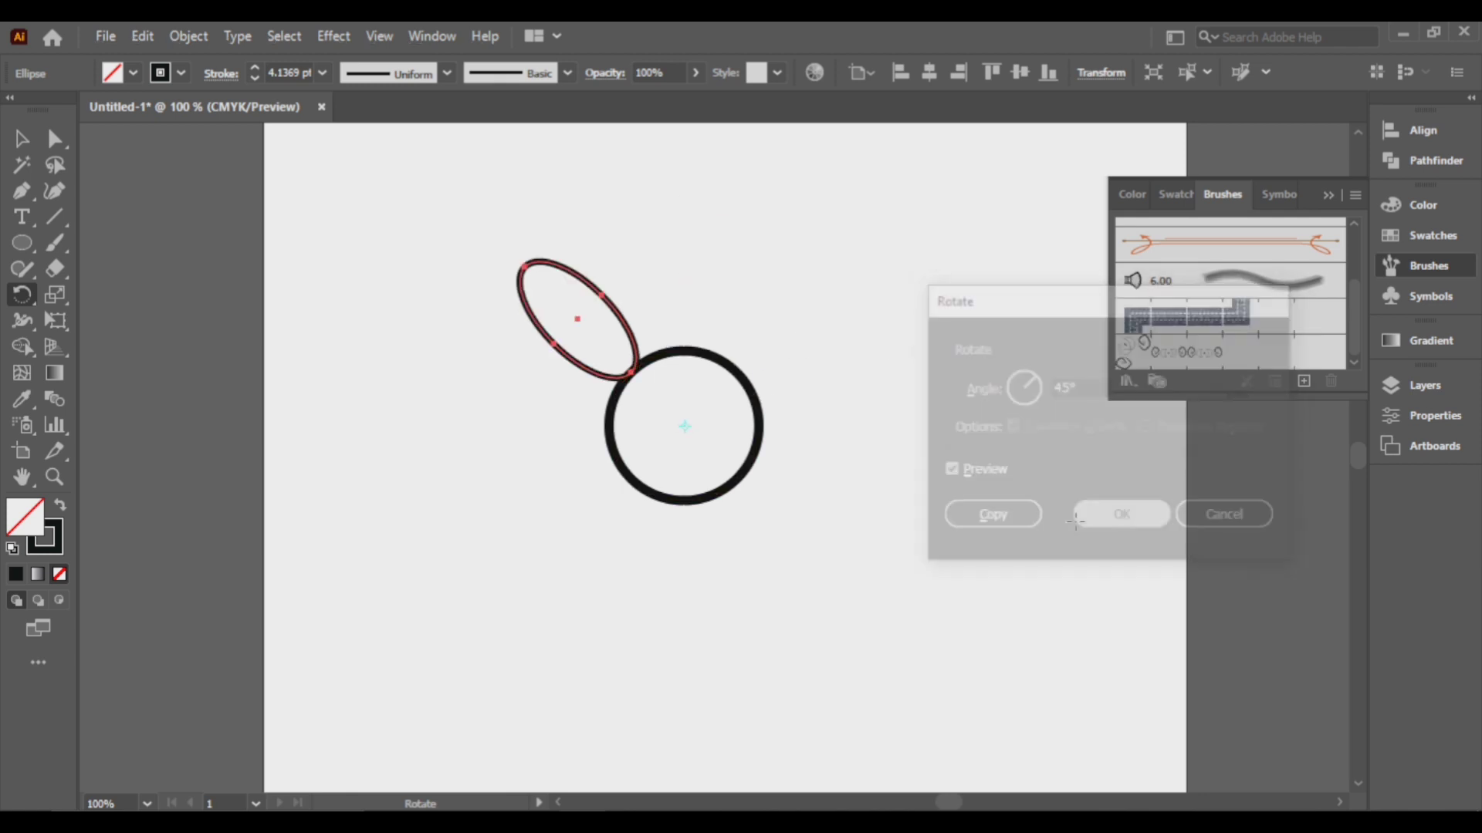
key(ctrl+d)
key(ctrl+d)
key(ctrl+d)
key(ctrl+d)
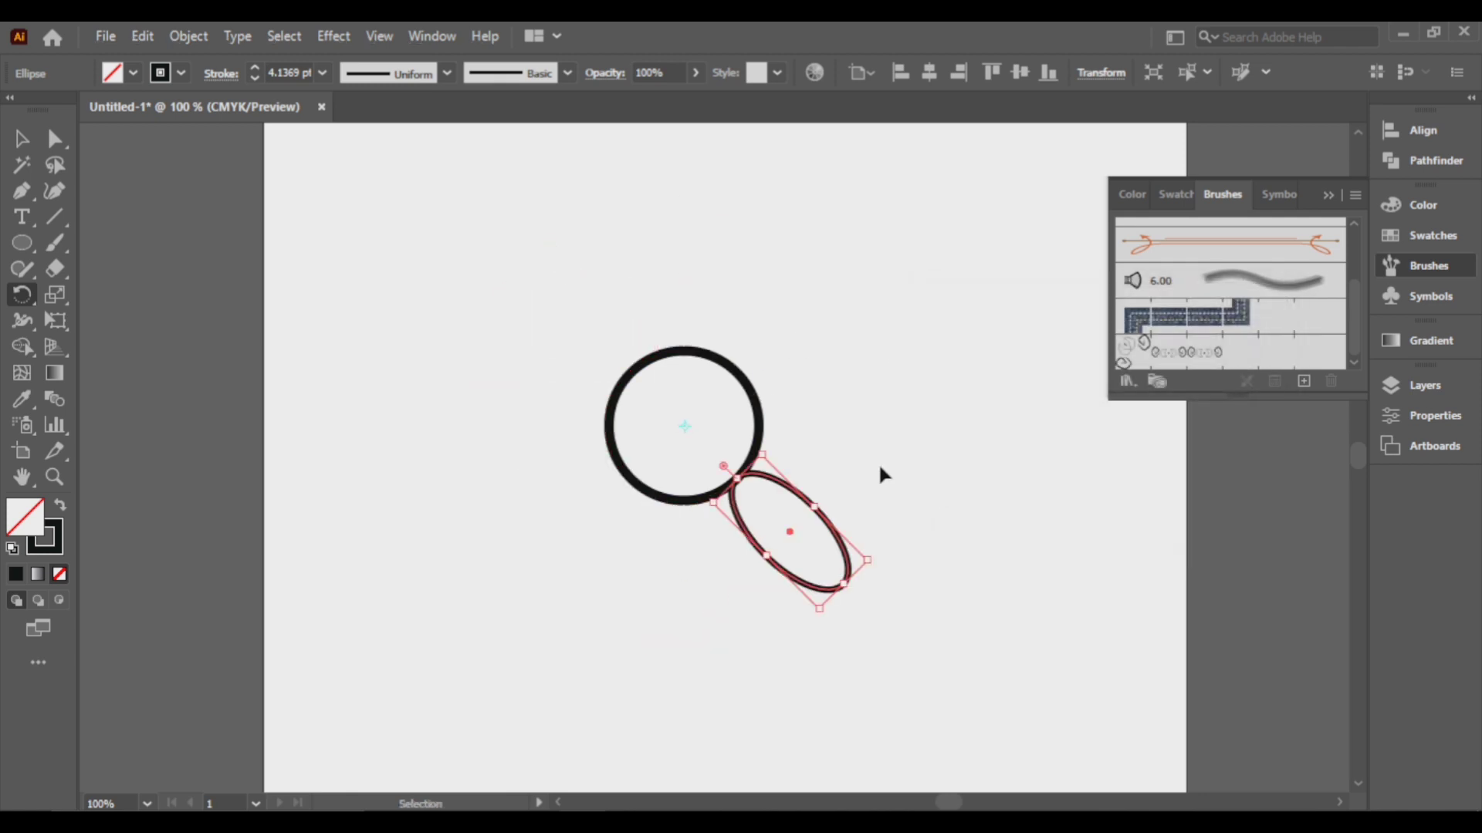
key(ctrl+d)
key(ctrl+d)
key(ctrl+d)
drag(622, 225, 734, 556)
key(ctrl+d)
key(ctrl+d)
key(ctrl+d)
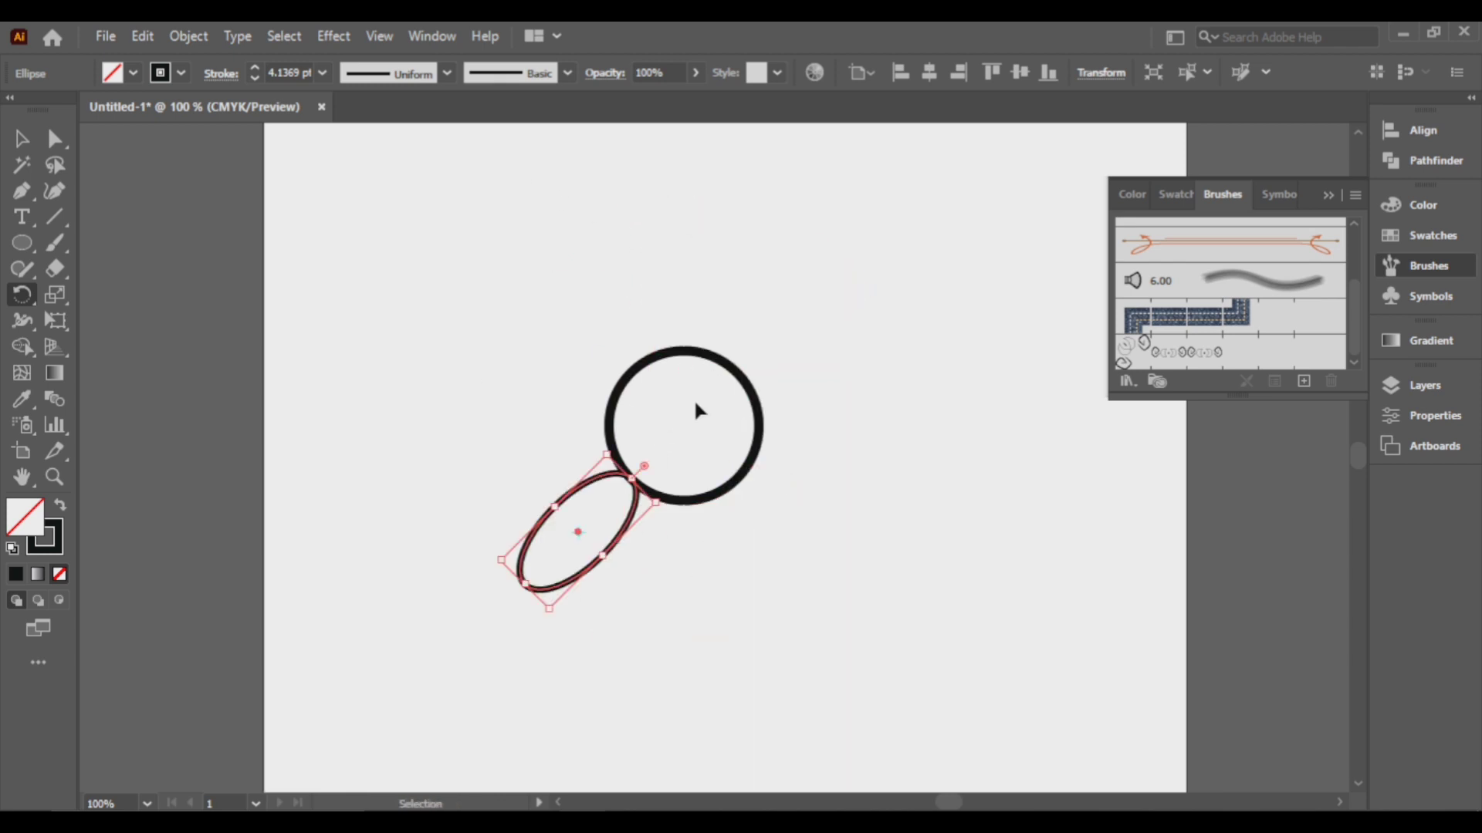
key(ctrl+d)
key(ctrl+d)
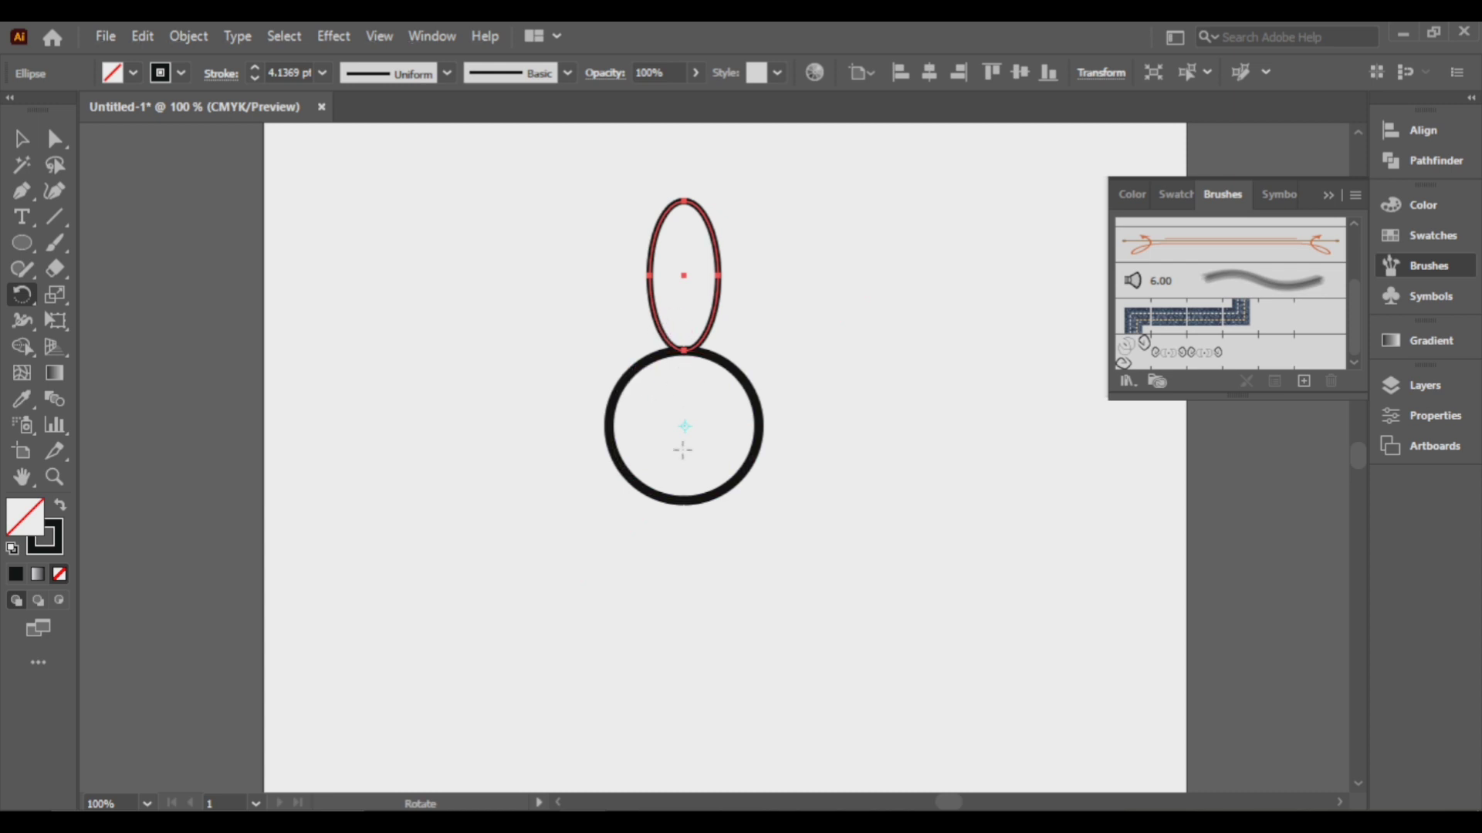
Step: Copy the ellipse rotated 45° about the circle's centre and repeat until eight petals surround the circle
alt+click(684, 422)
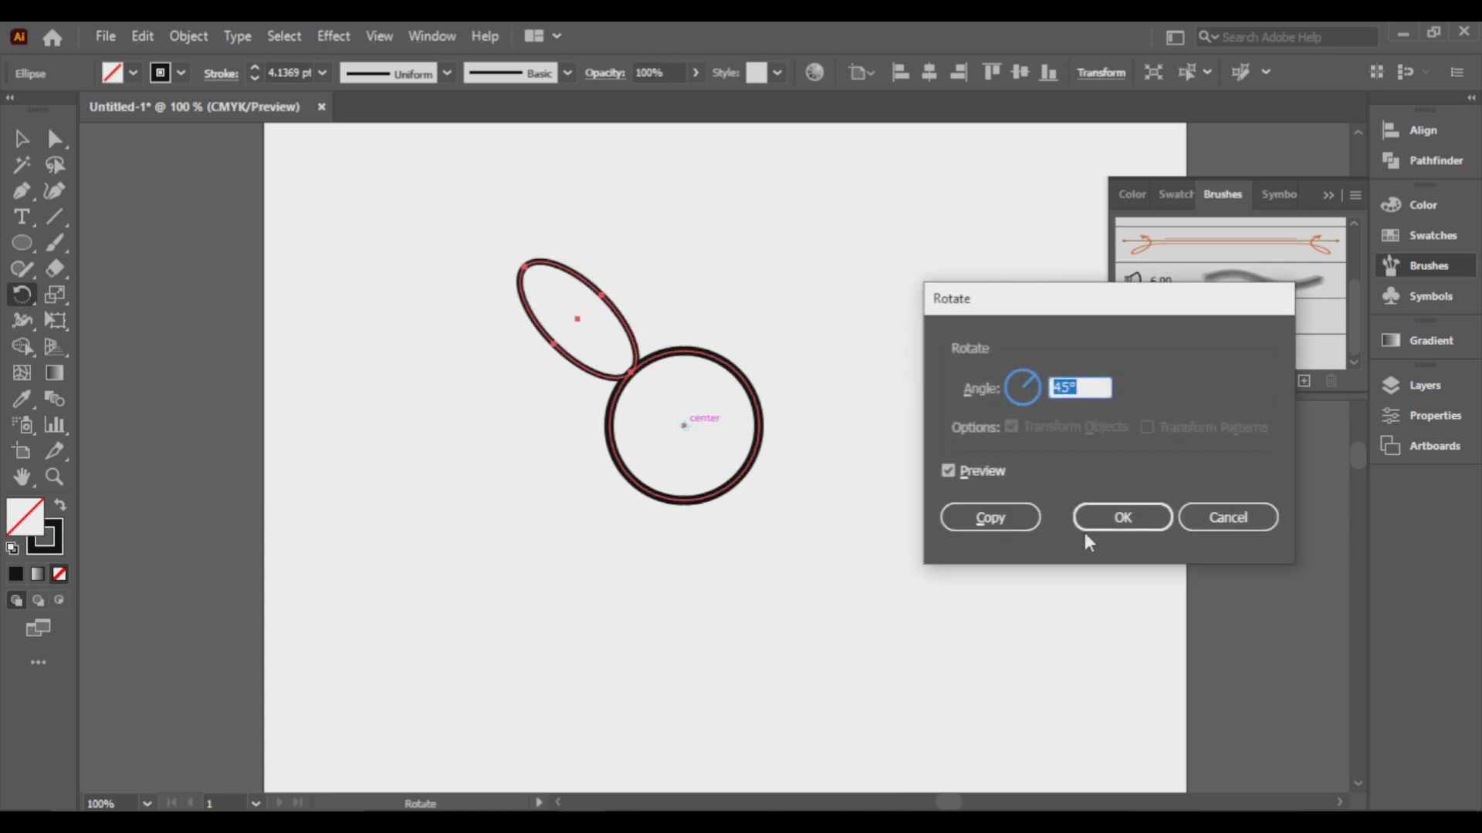
click(990, 519)
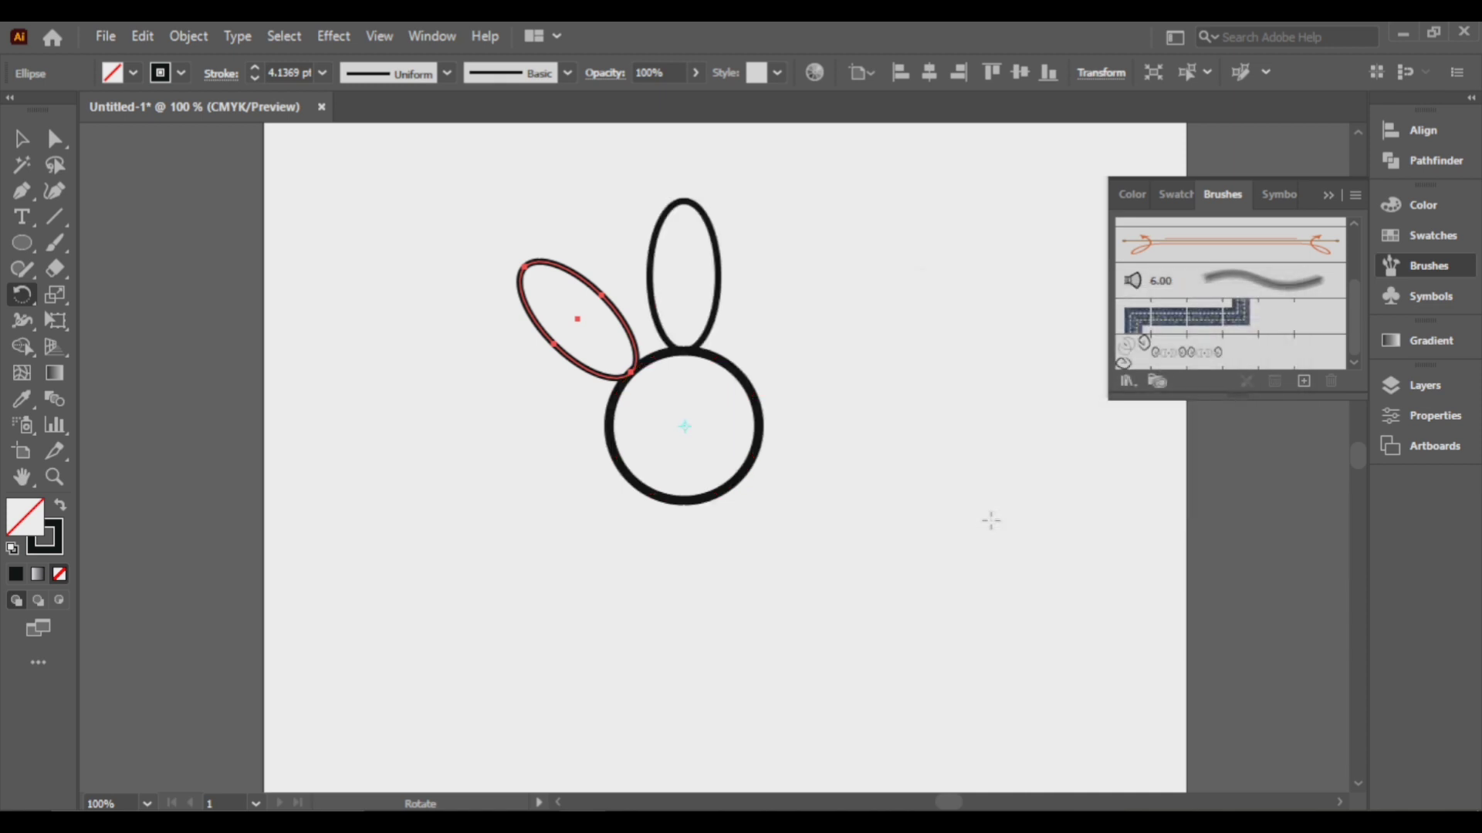
key(ctrl+d)
key(ctrl+d)
key(ctrl+d)
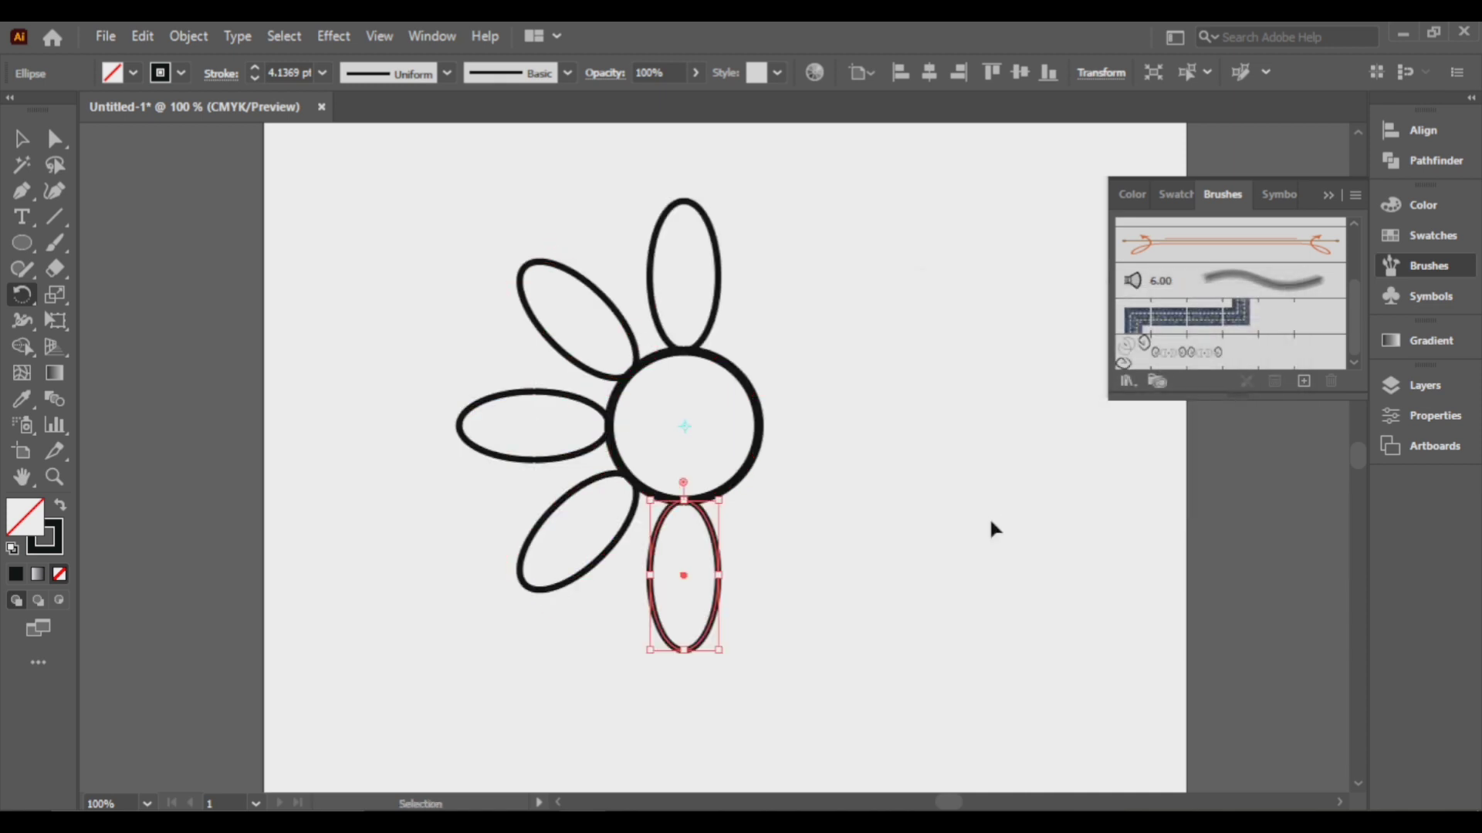
key(ctrl+d)
key(ctrl+d)
key(ctrl+d)
key(v)
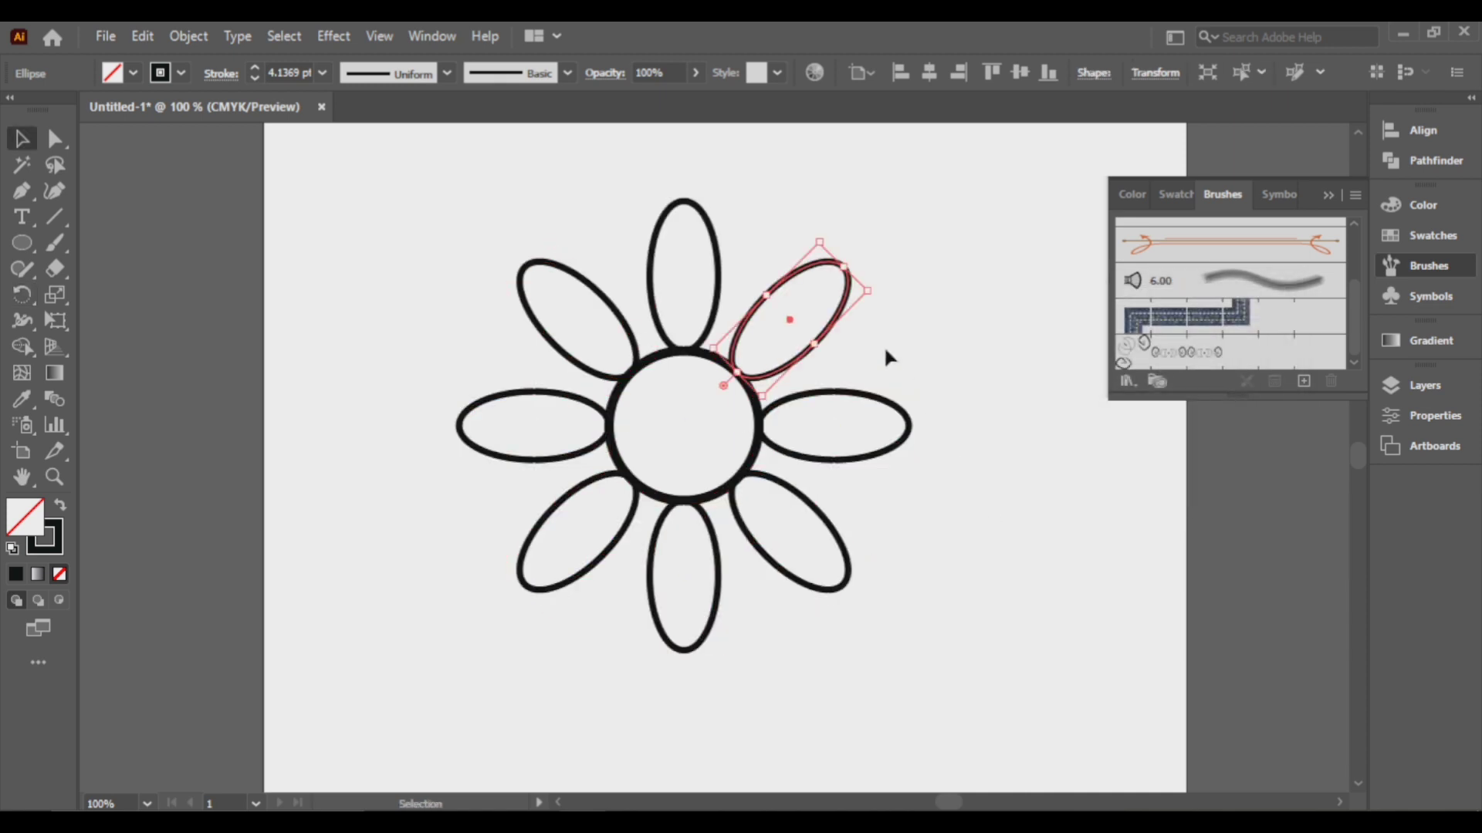
Step: Select the whole flower and start a new Pattern Brush from it
drag(478, 230, 913, 622)
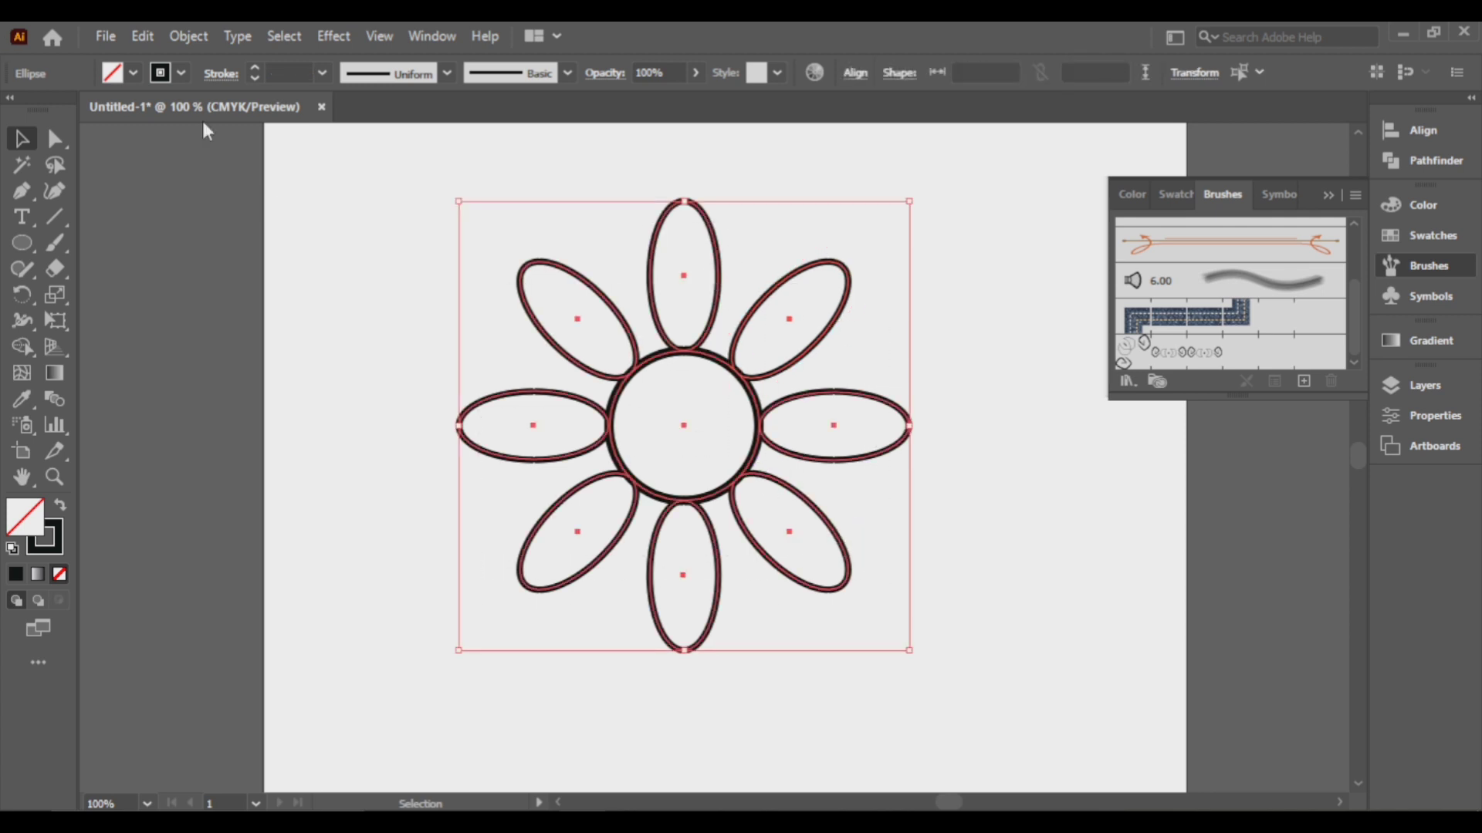
click(1353, 194)
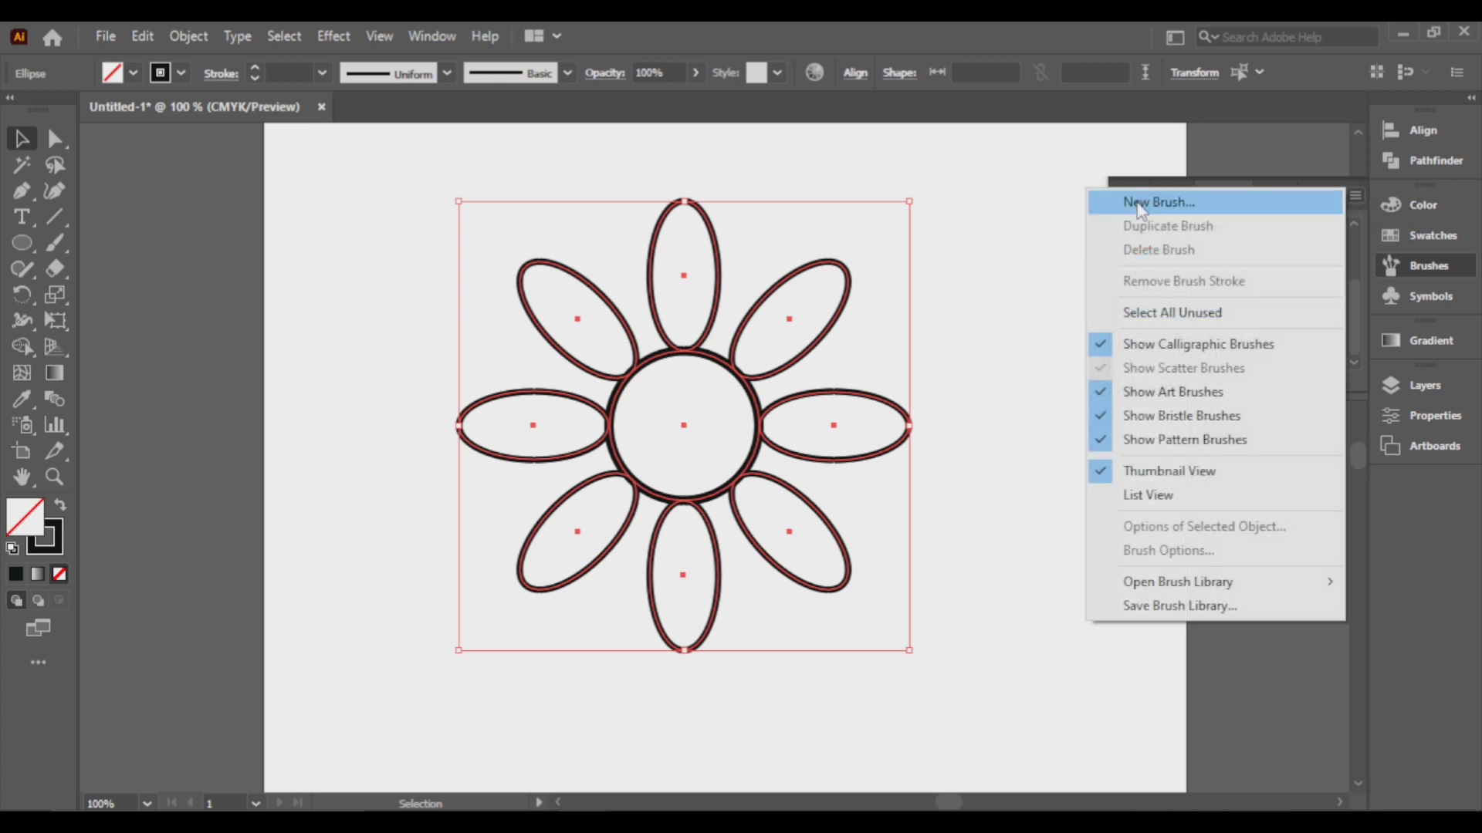
click(1141, 204)
click(675, 535)
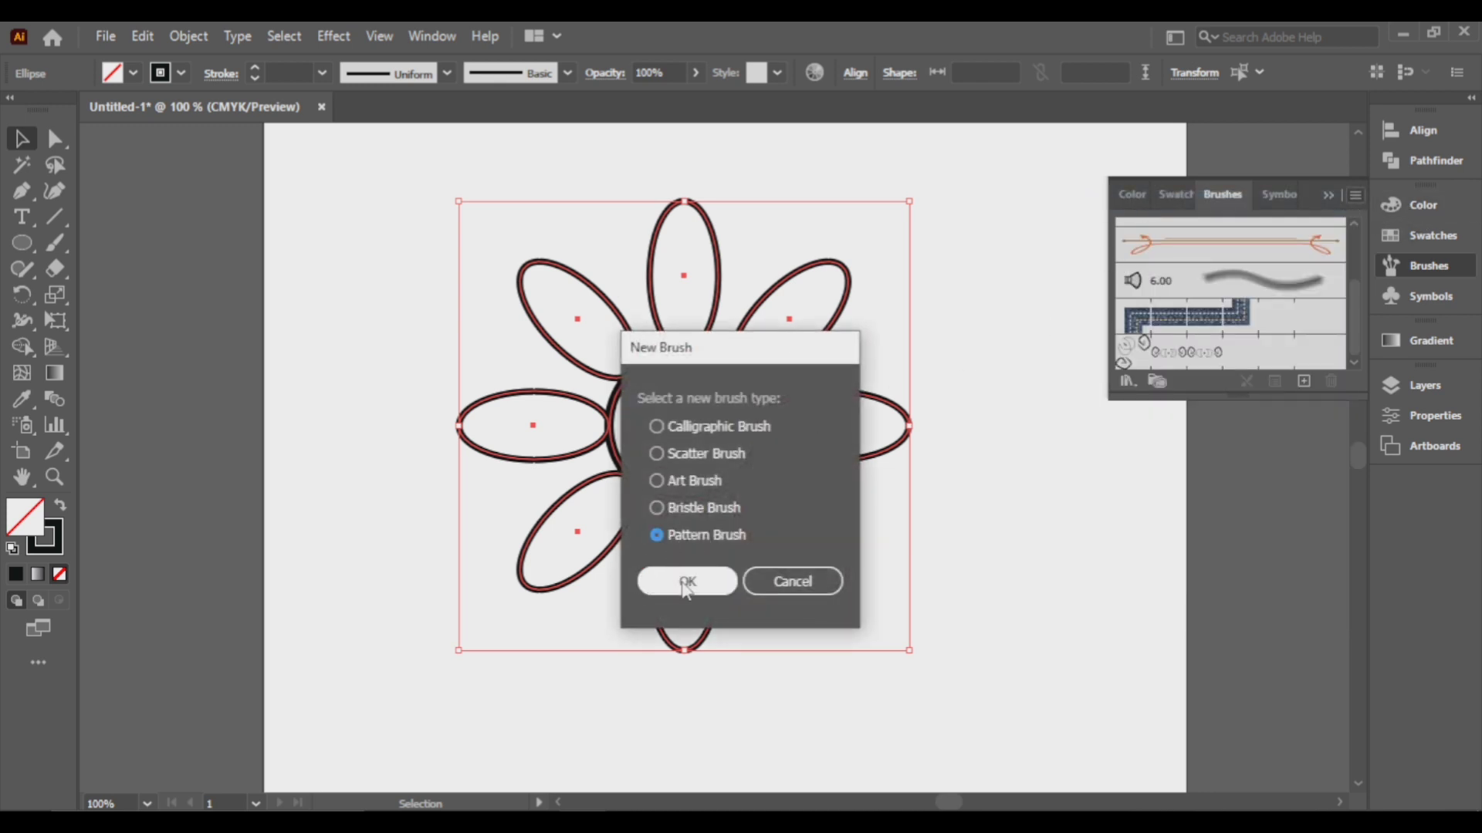
click(686, 581)
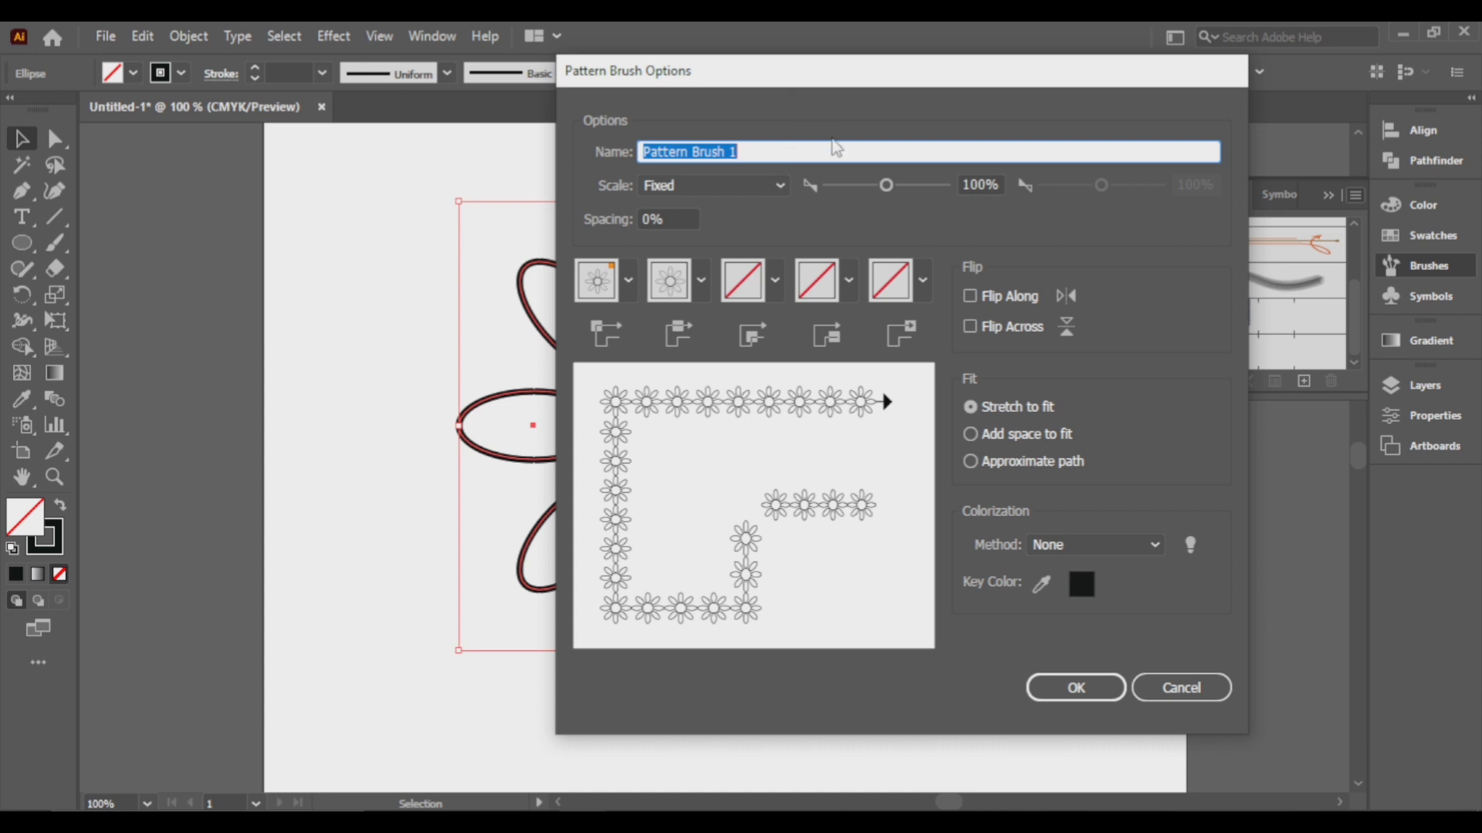
Step: Name the brush Flower Border, set its scale to 10% and its colorization method to Tints
text(Flo)
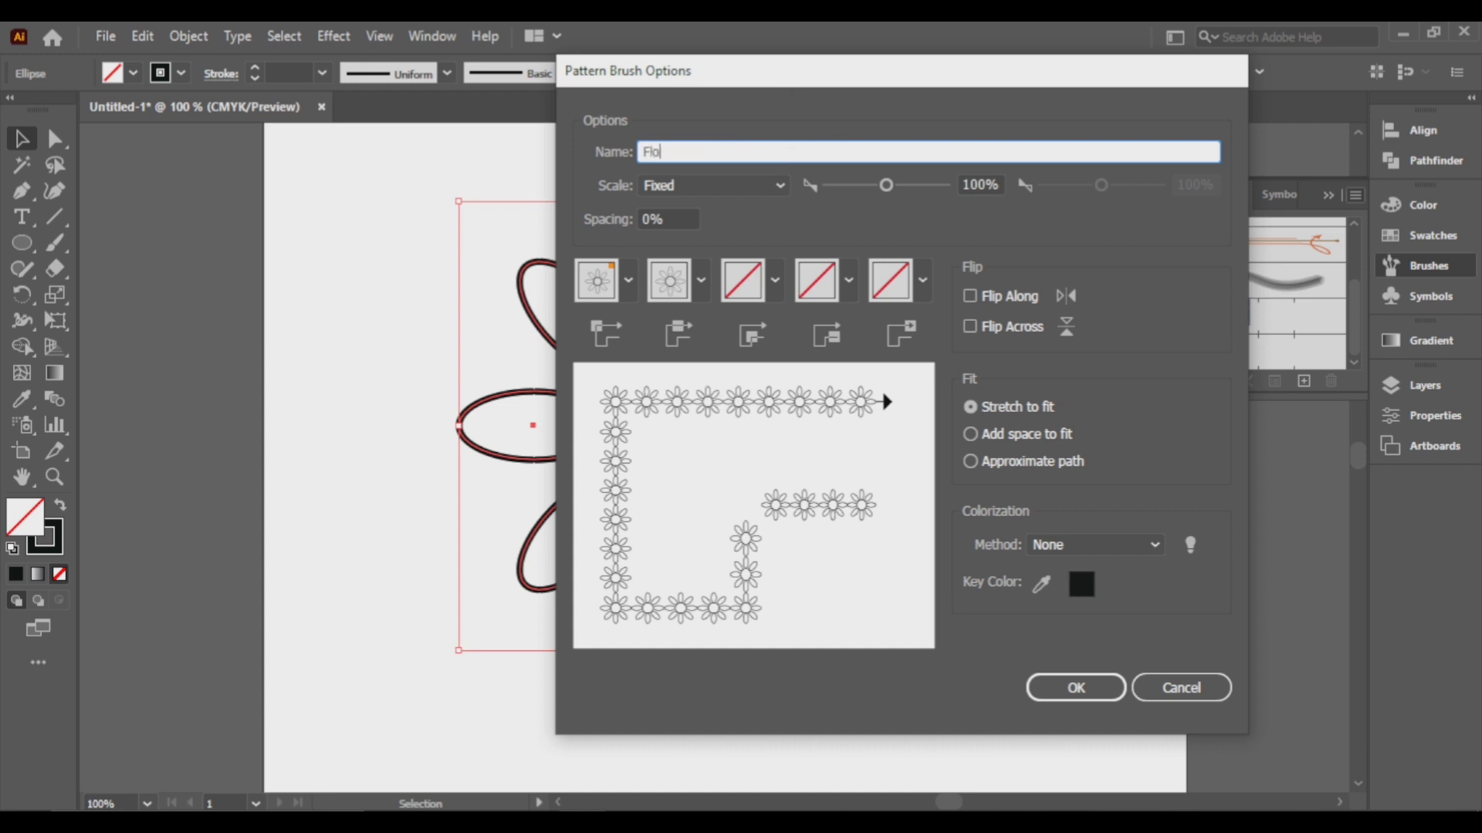
text(wer Border)
click(984, 184)
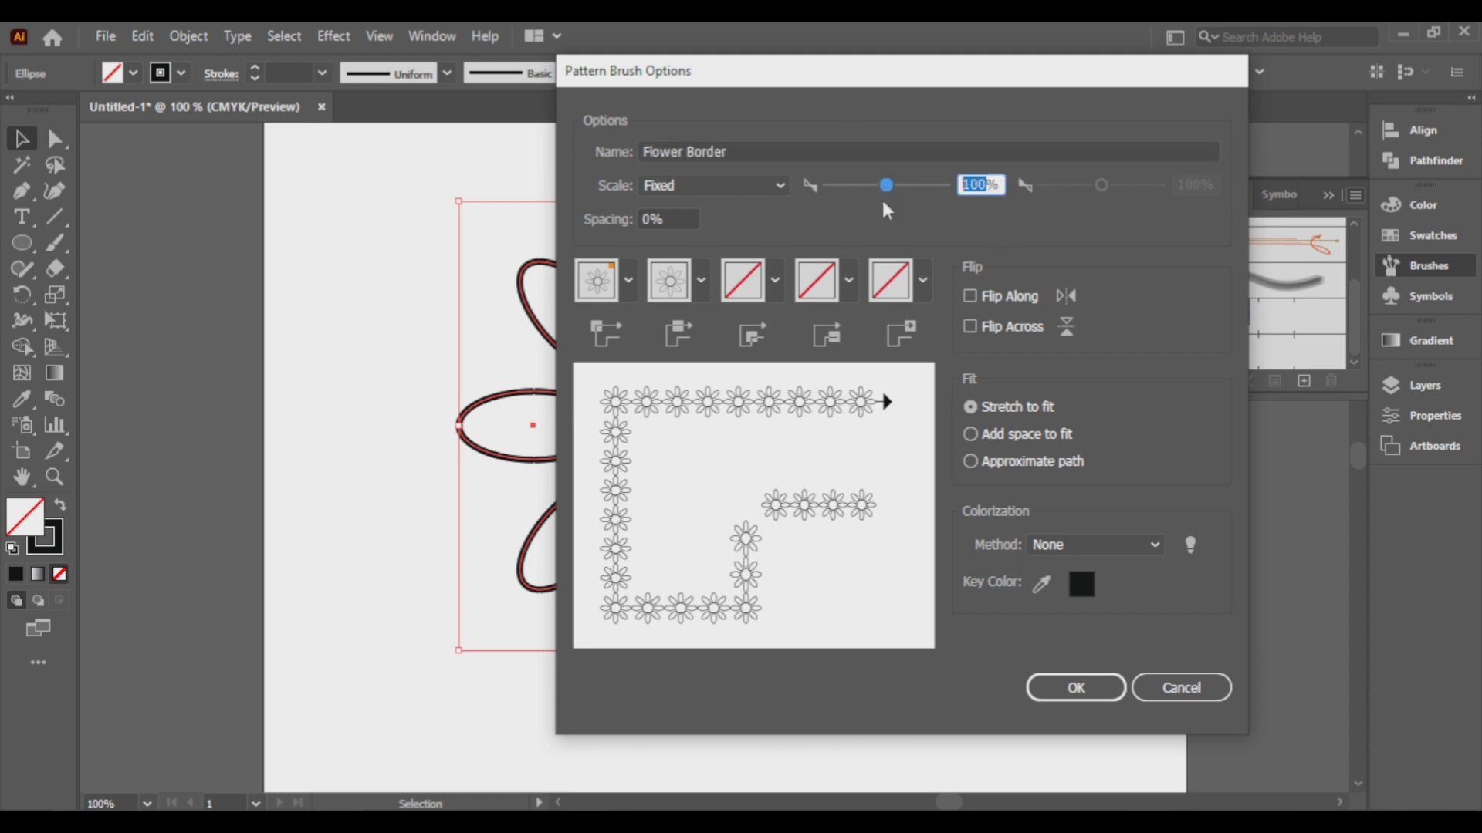
key(BackSpace)
click(1076, 546)
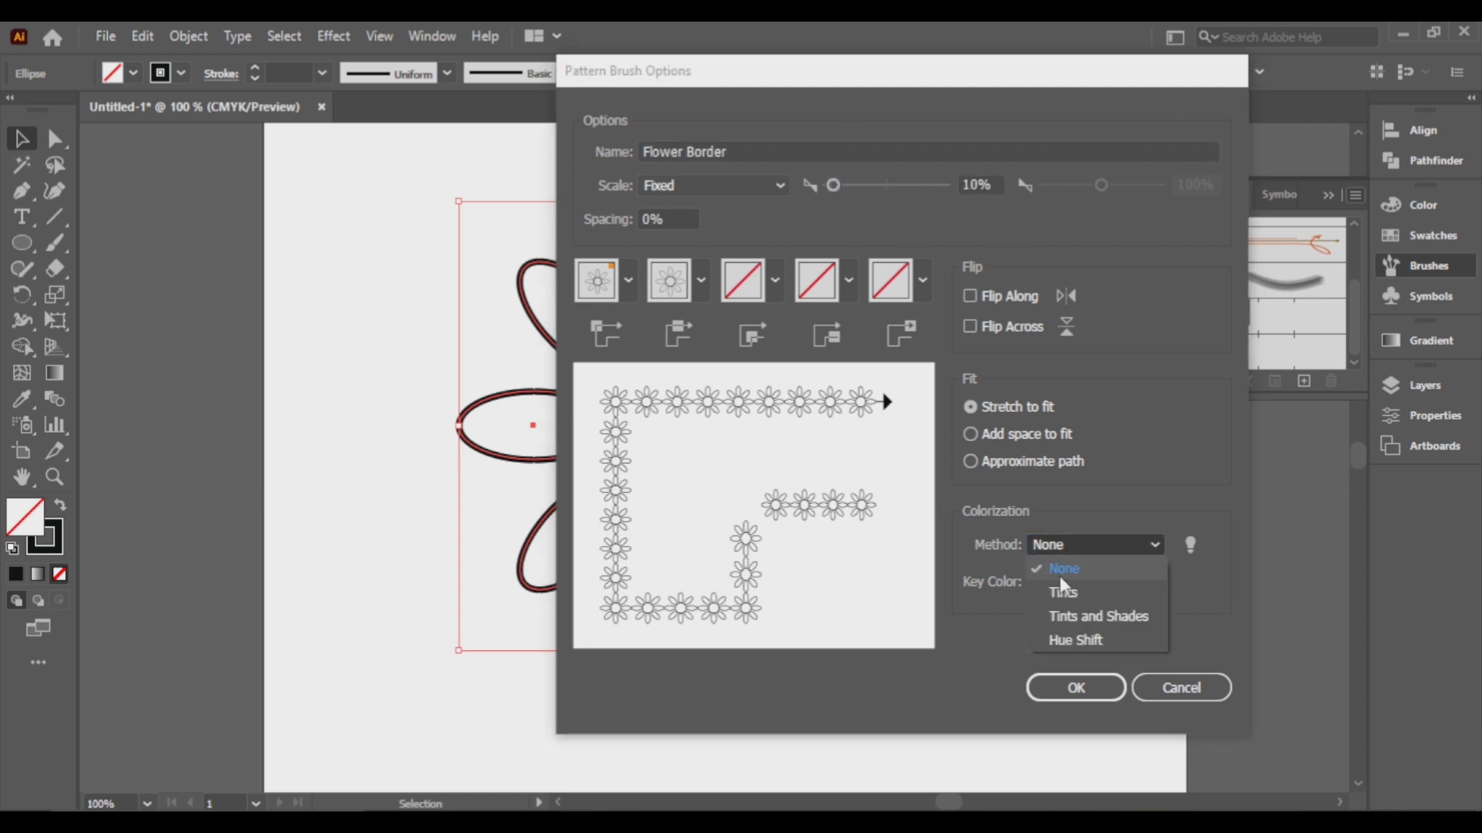
click(1063, 586)
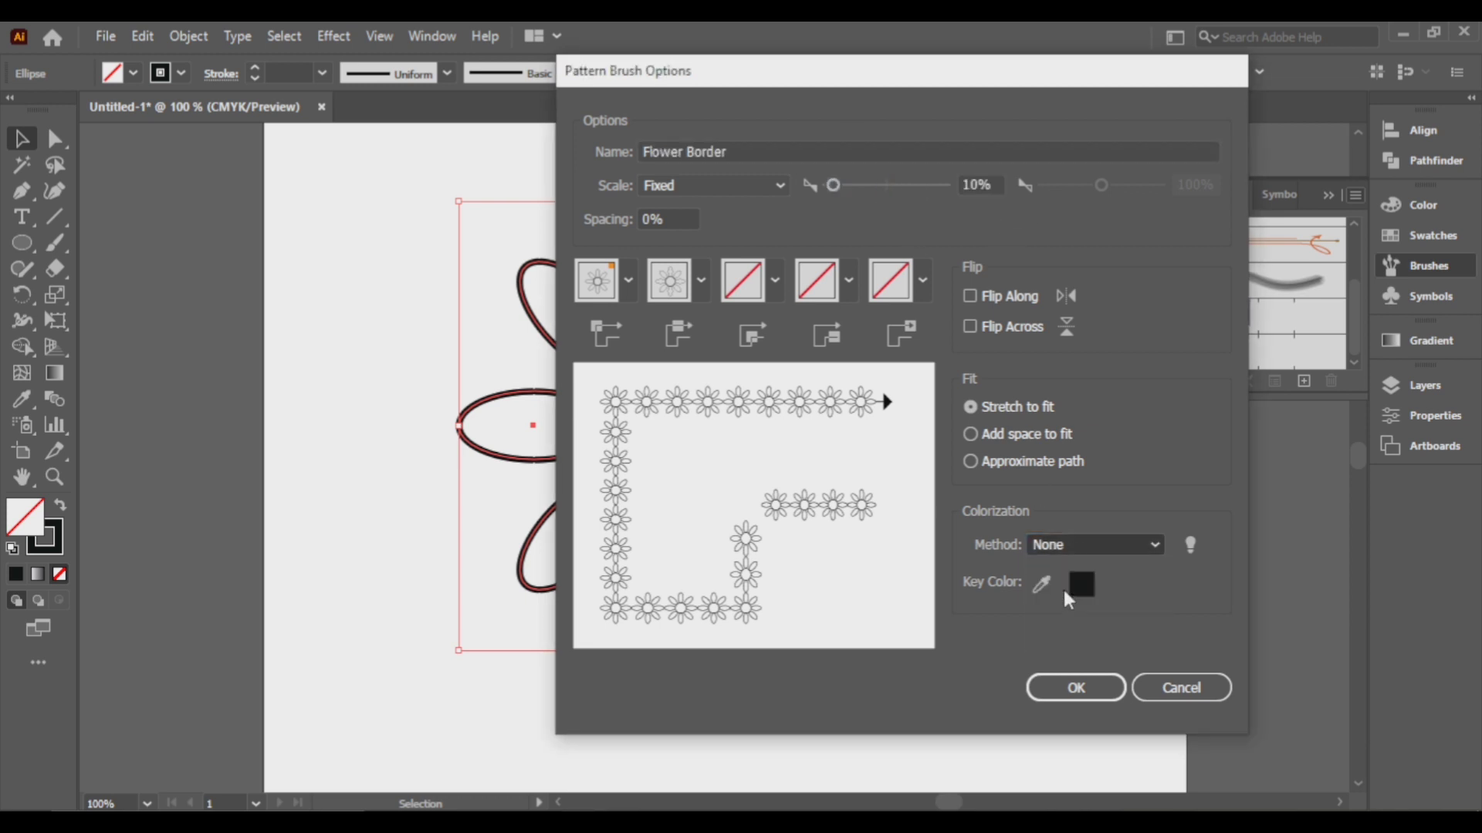
Step: Set the brush's outer corner tile to None after browsing the auto-generated corner tiles
click(628, 279)
scroll(606, 390, up, 3)
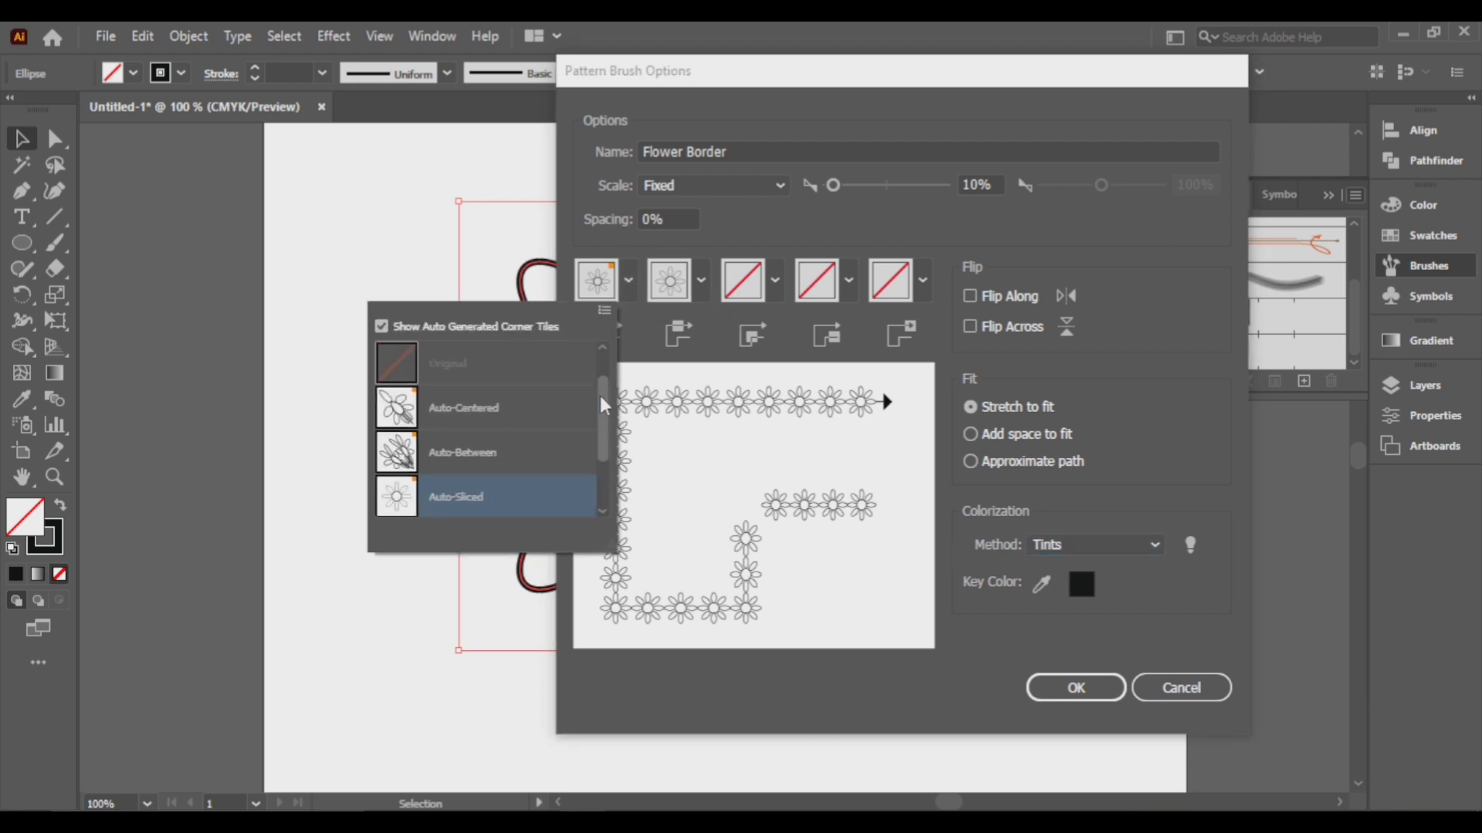
scroll(419, 468, down, 4)
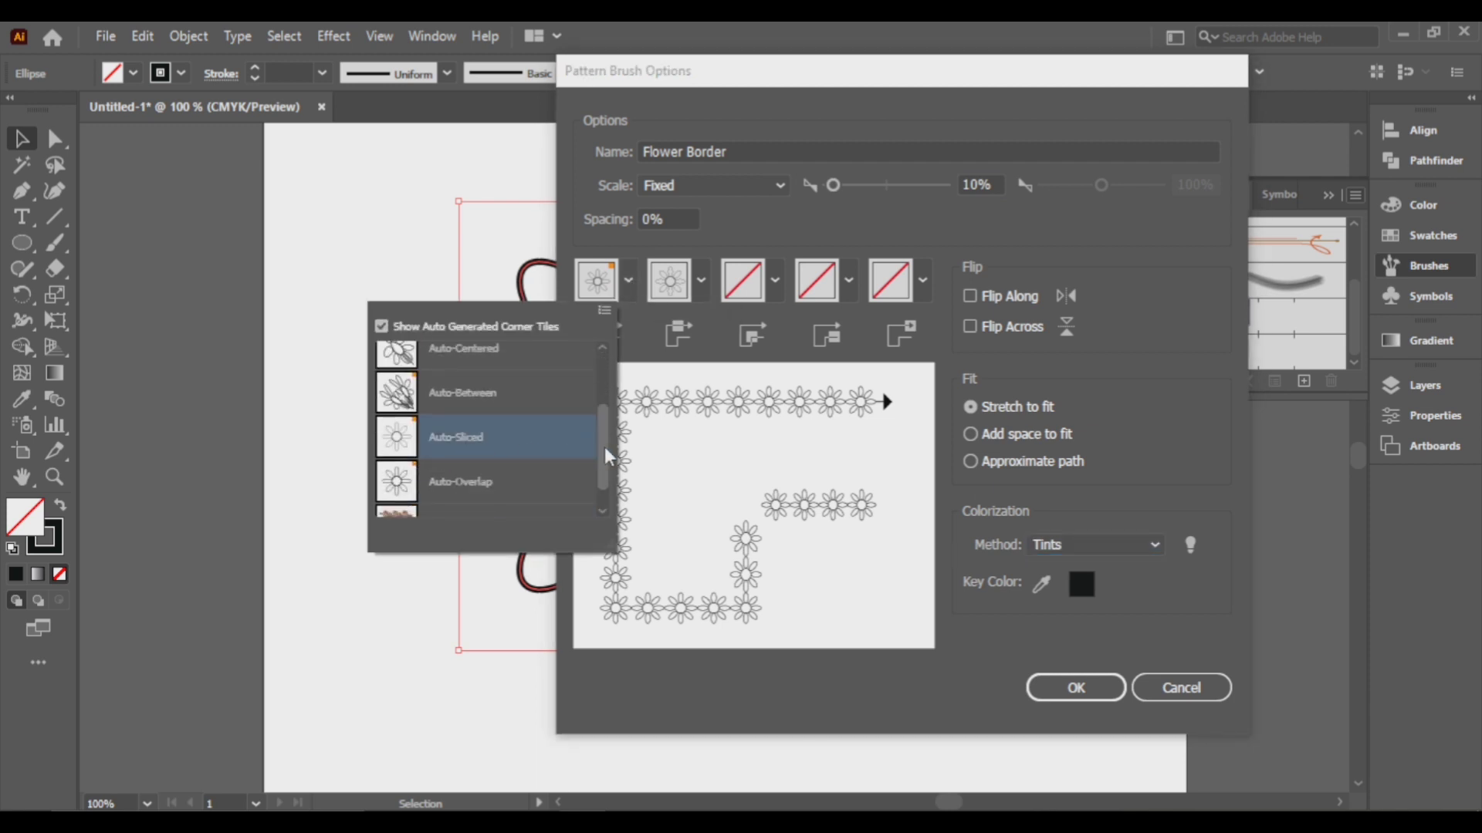
drag(604, 455, 604, 413)
click(400, 375)
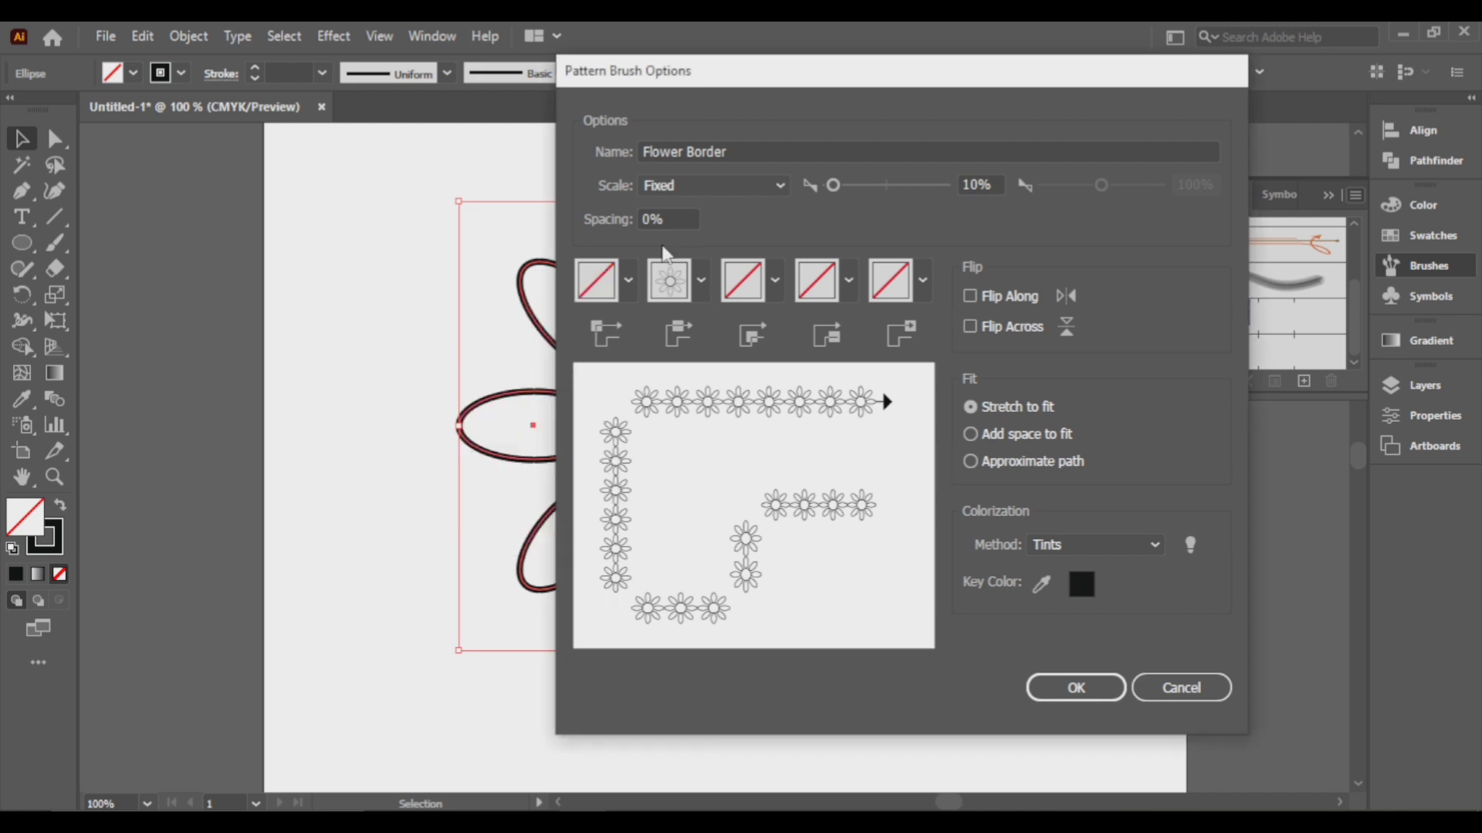
Step: Set the brush's outer corner tile to the auto-generated one showing a single whole flower and finish creating the brush
click(628, 281)
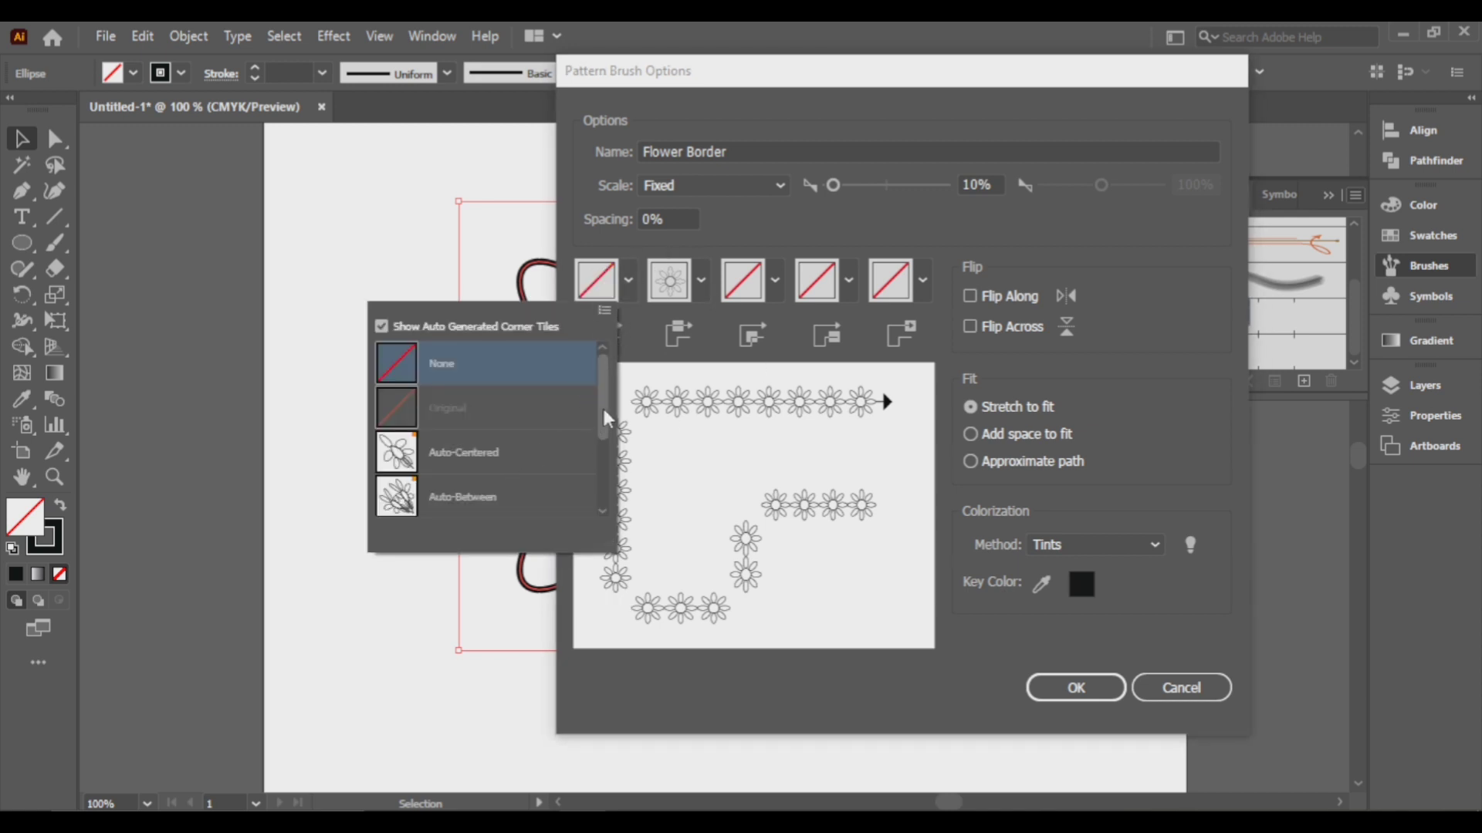
scroll(600, 432, down, 3)
click(443, 437)
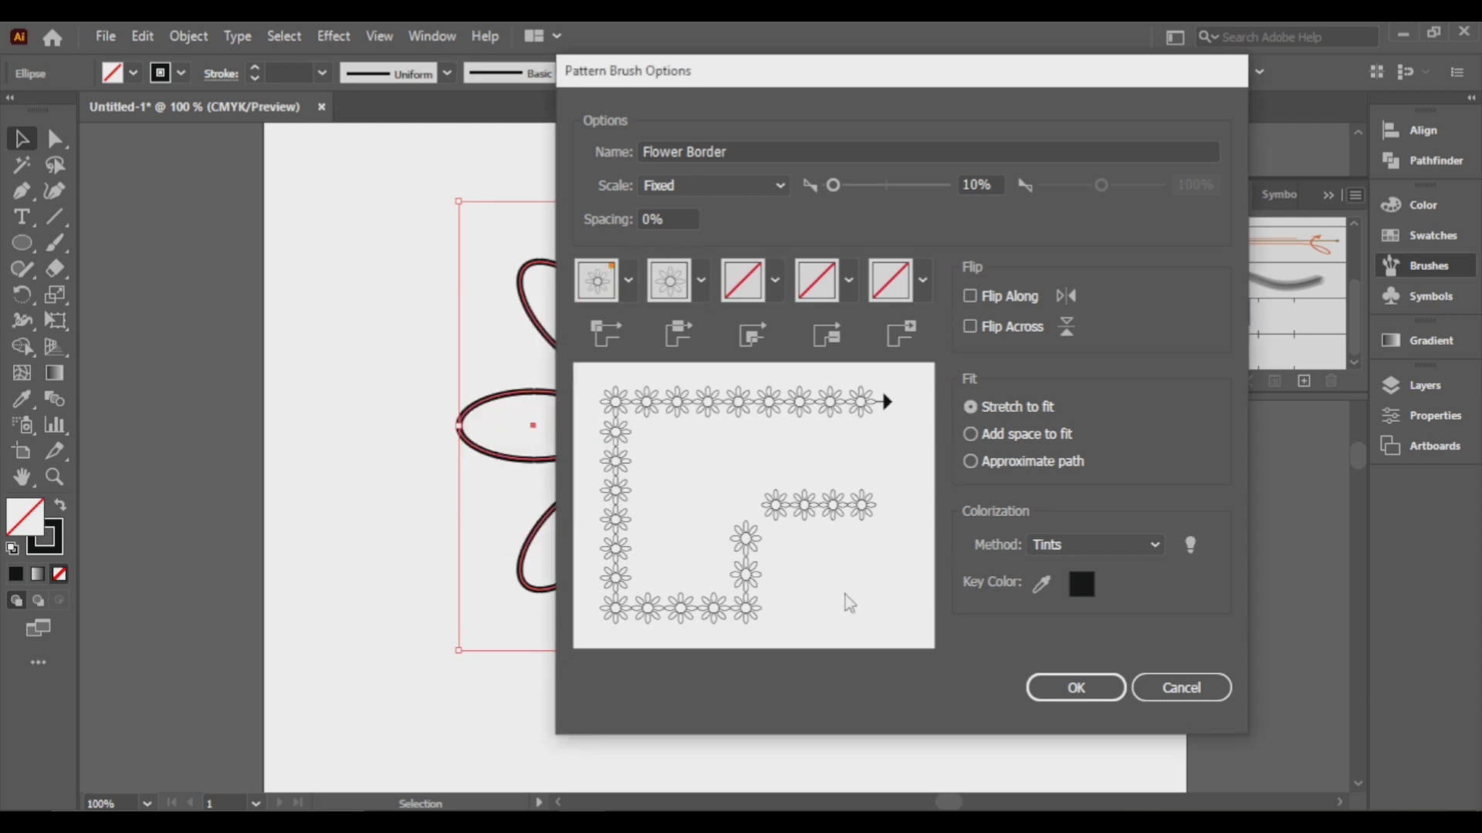
click(1076, 687)
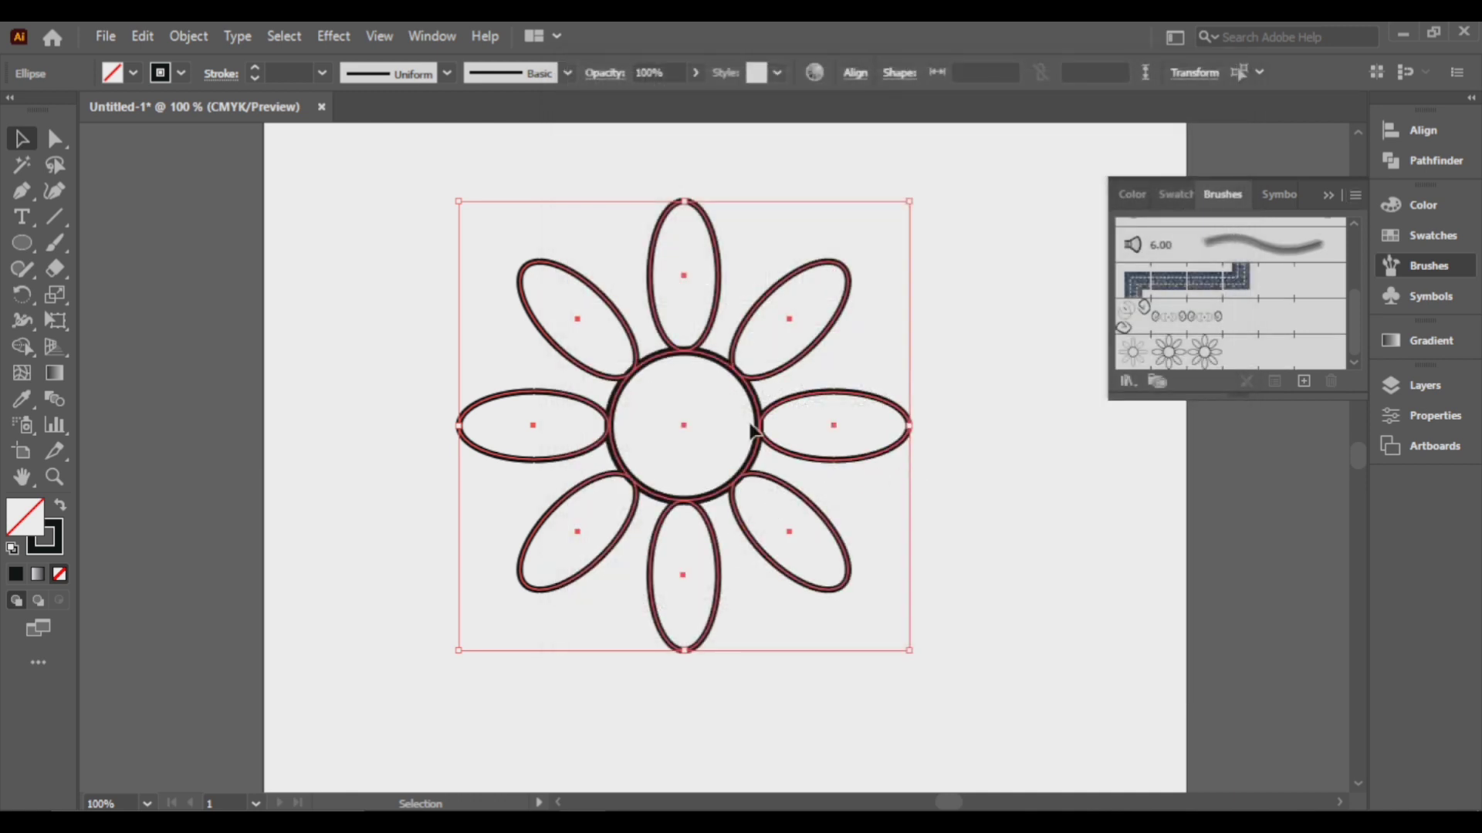
Step: Delete the original flower artwork and draw a rectangle just inside the edges of the page
key(Delete)
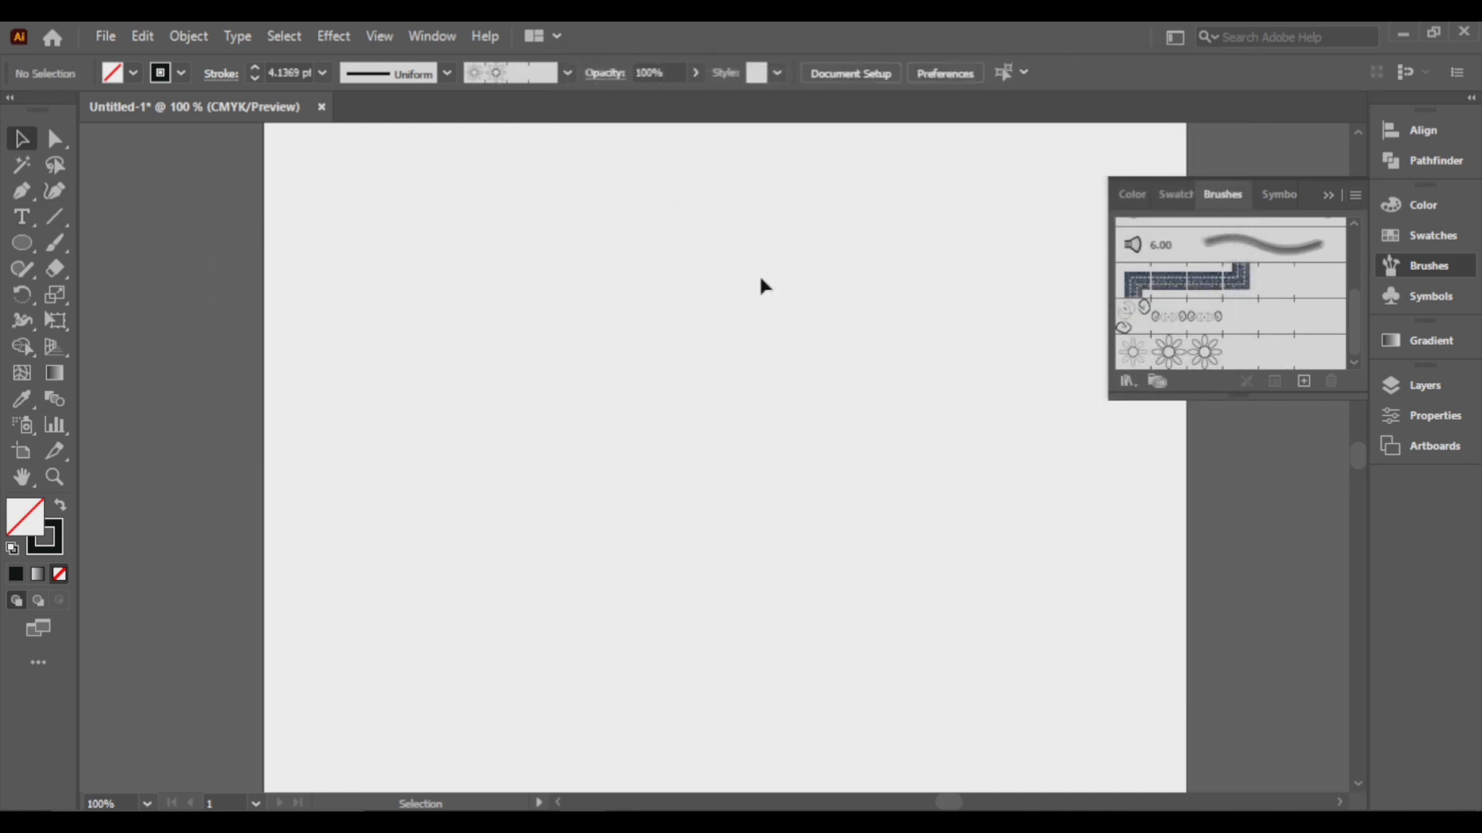
scroll(900, 301, down, 3)
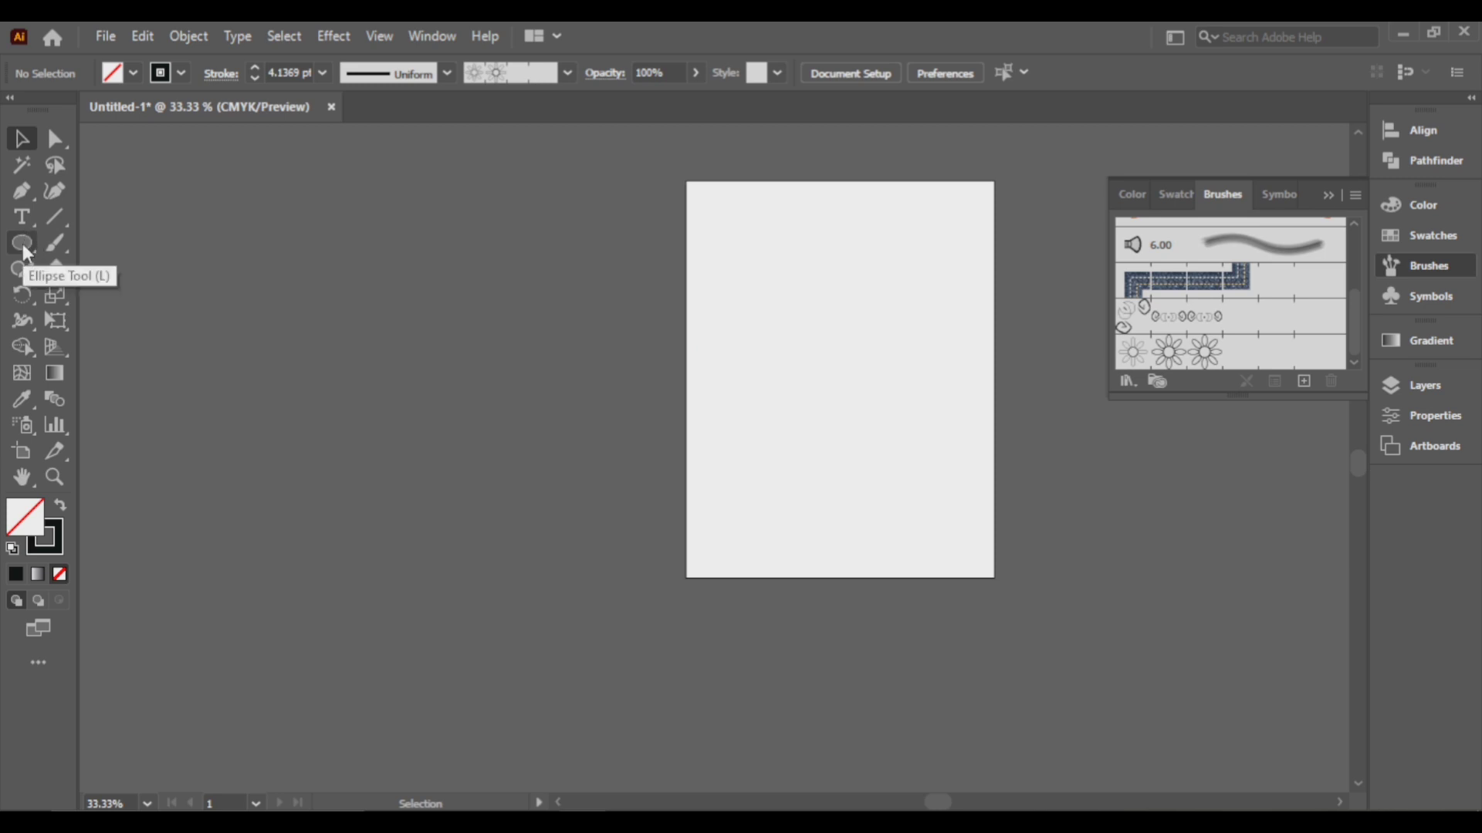
key(m)
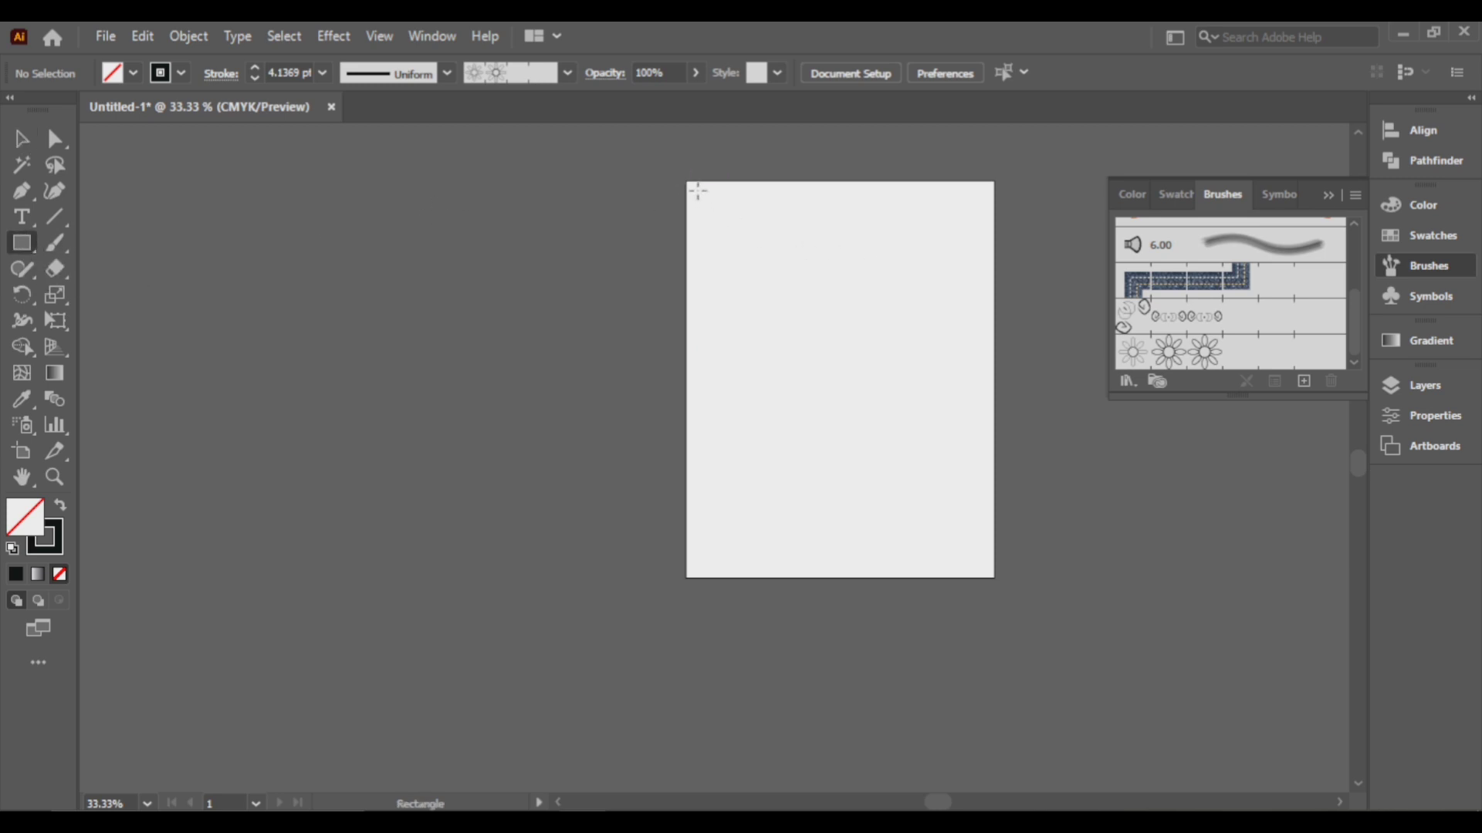
drag(694, 192, 981, 565)
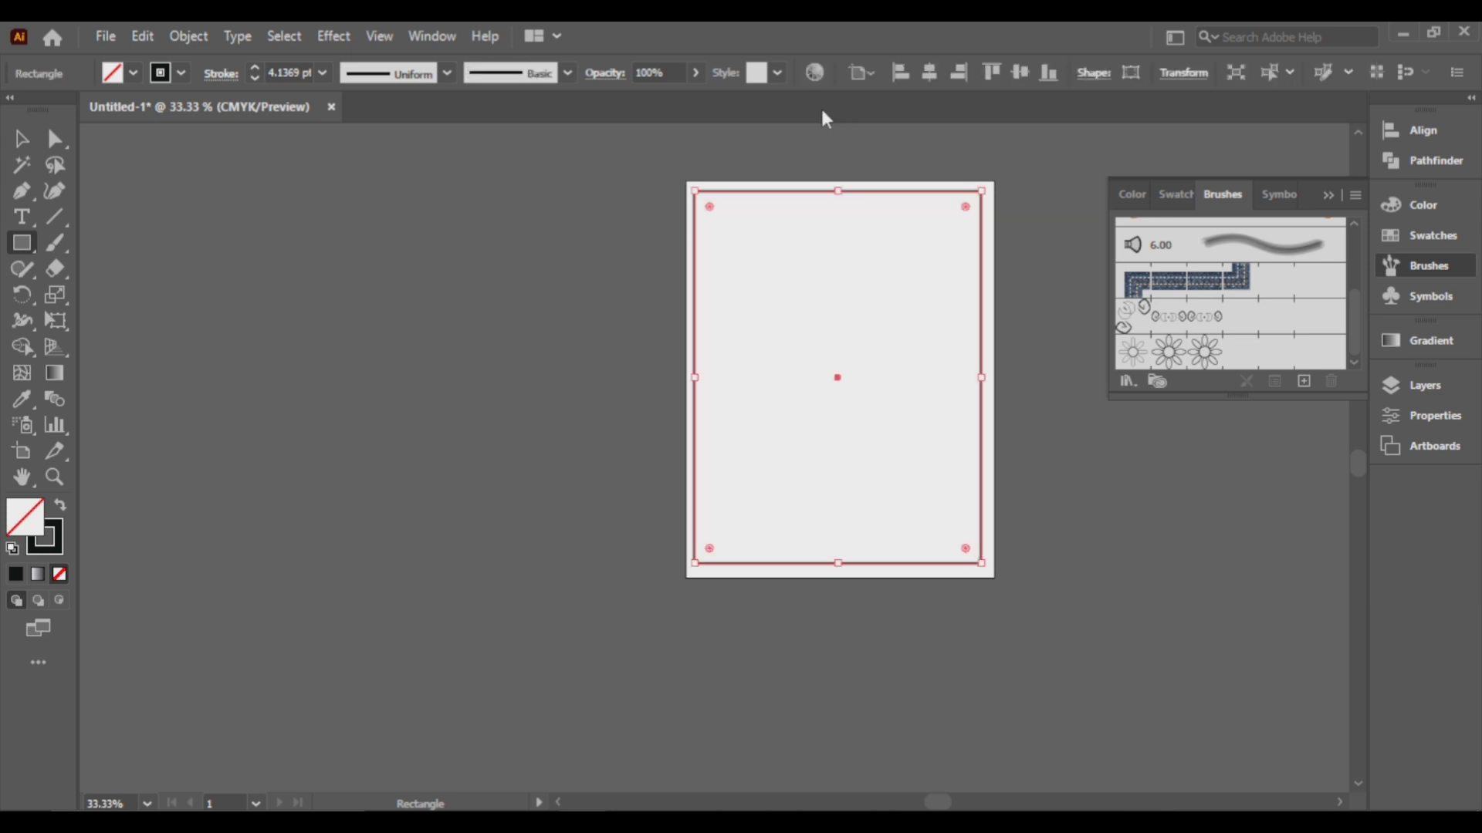
Step: Centre the rectangle horizontally and vertically on the artboard
click(931, 73)
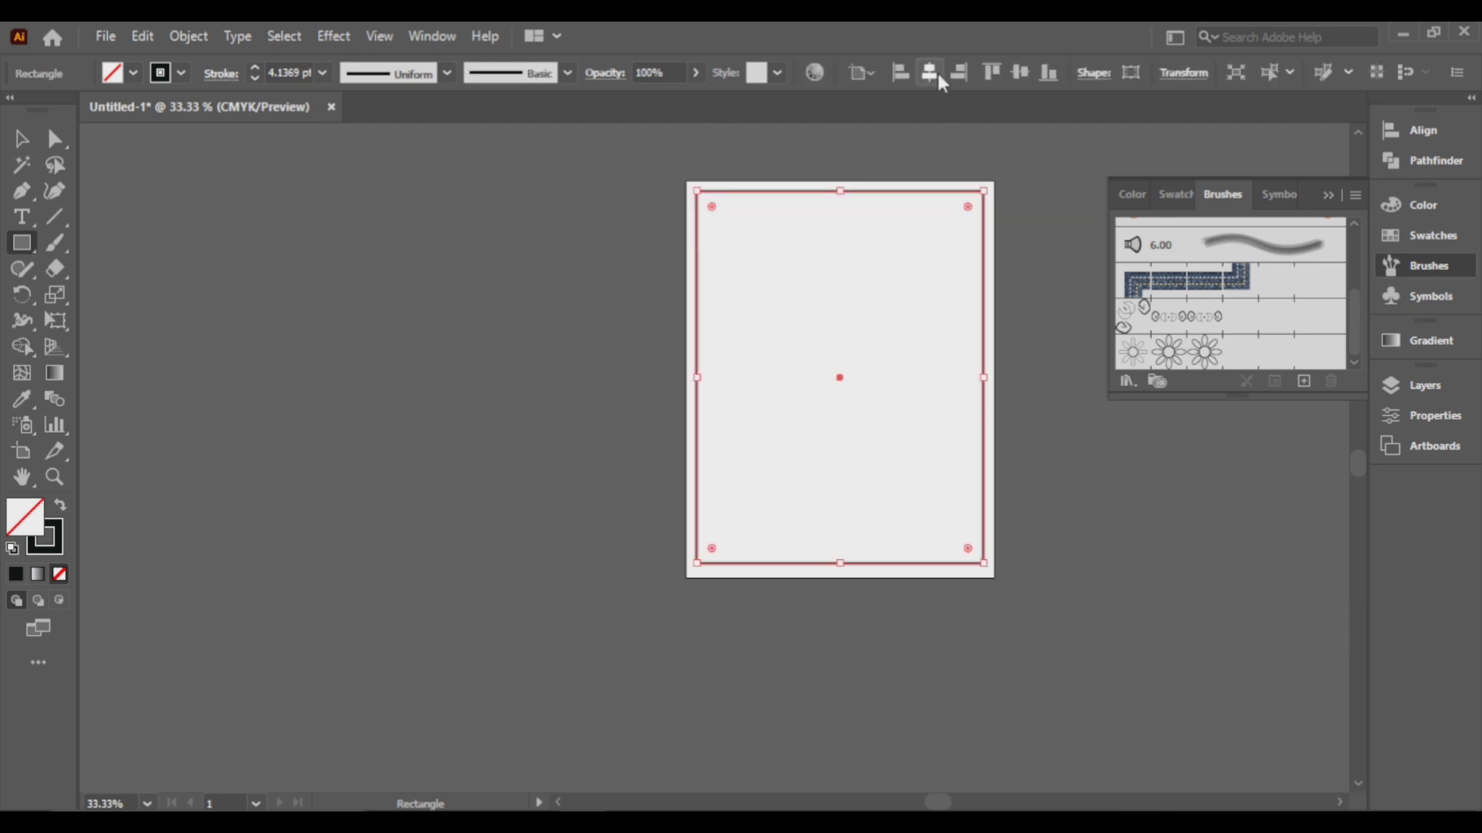
click(1019, 72)
key(v)
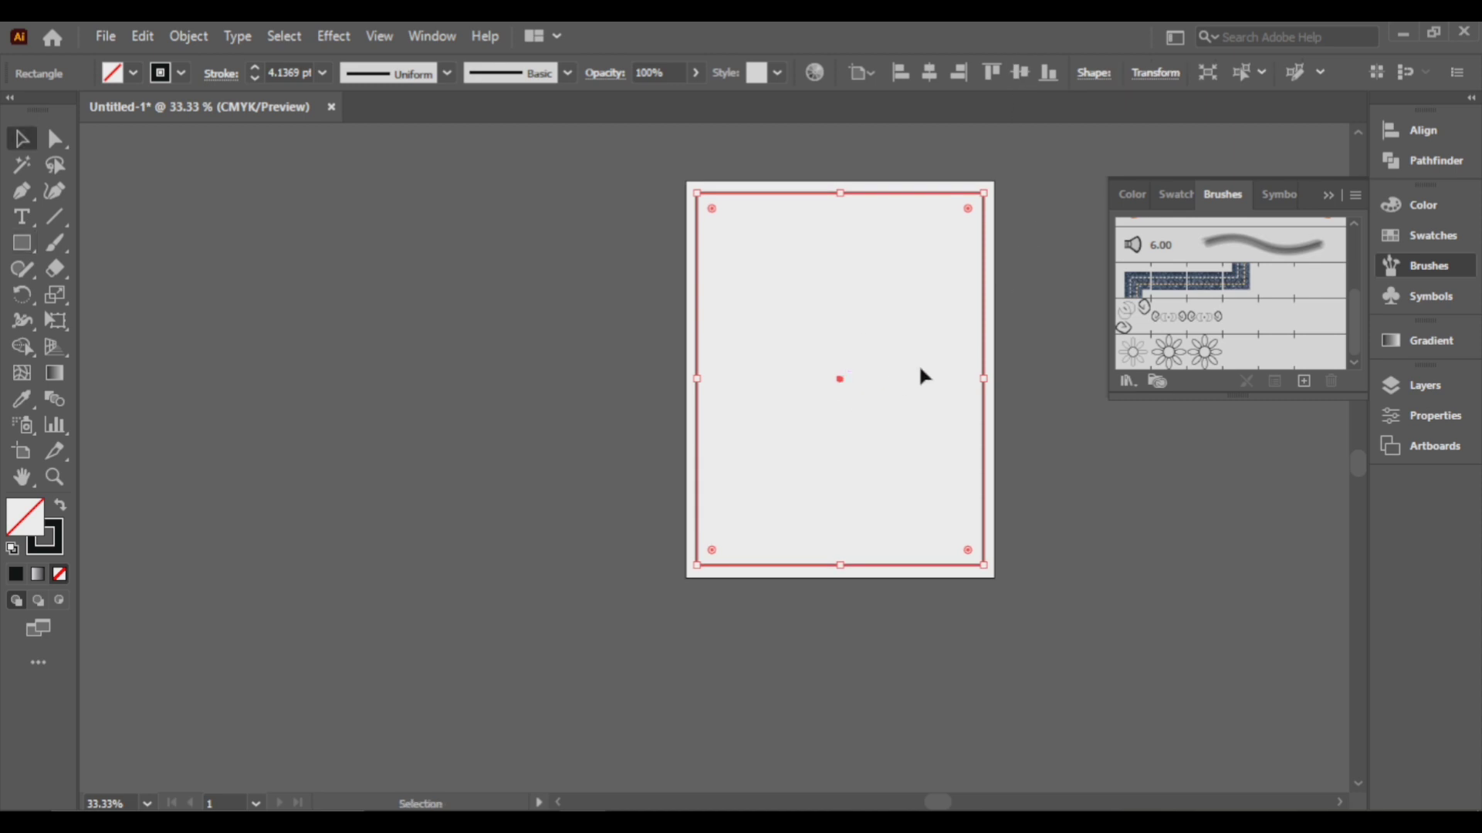
Step: Apply the Flower Border pattern brush to the rectangle's stroke and inspect the flowers at 100% zoom
click(1195, 363)
key(ctrl+1)
drag(953, 271, 944, 366)
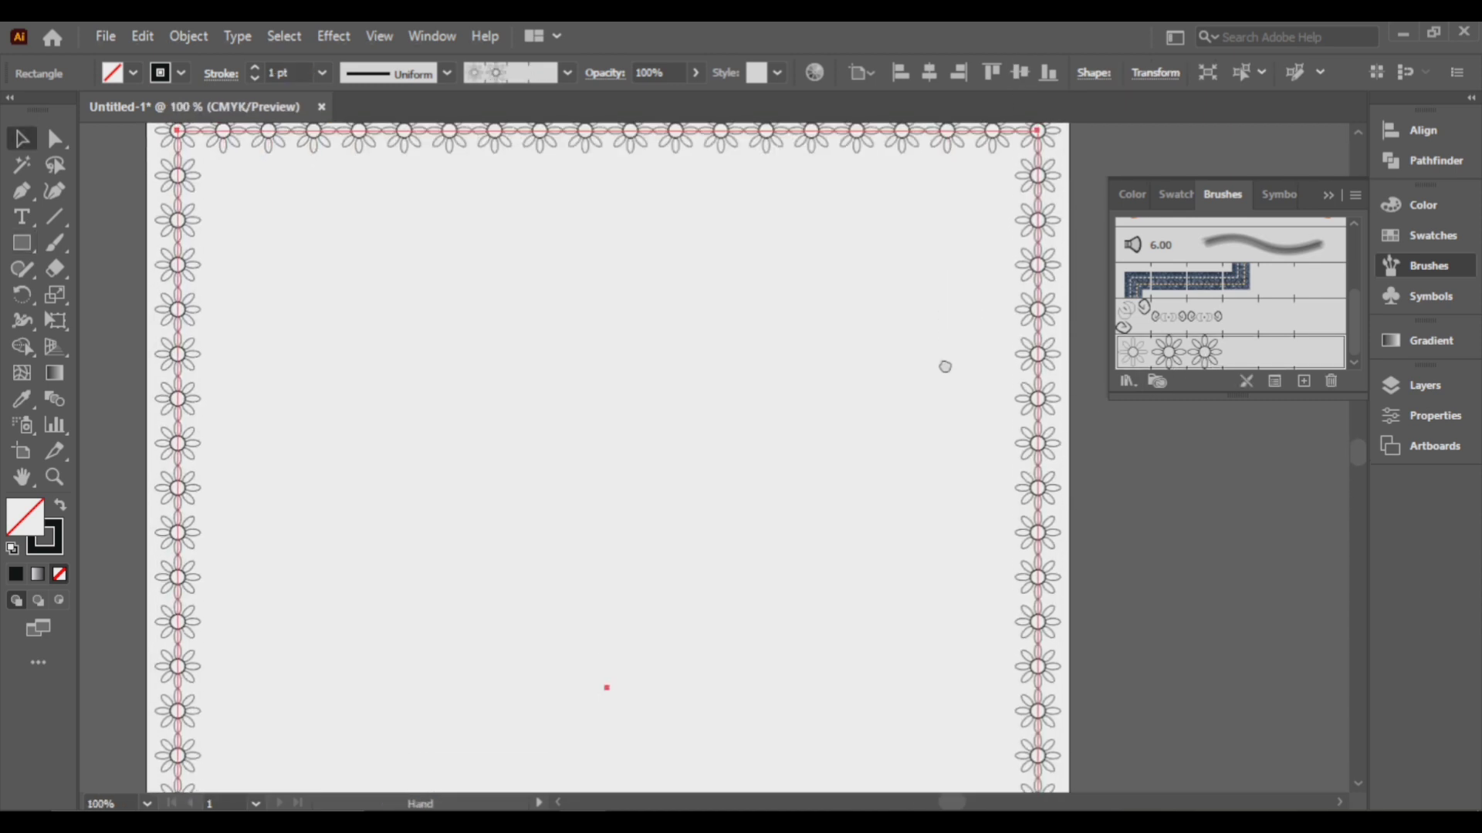
Step: Set the border's stroke weight to 3 pt and scale the rectangle down about its centre so the flowers fit inside the page
key(ctrl+0)
click(253, 68)
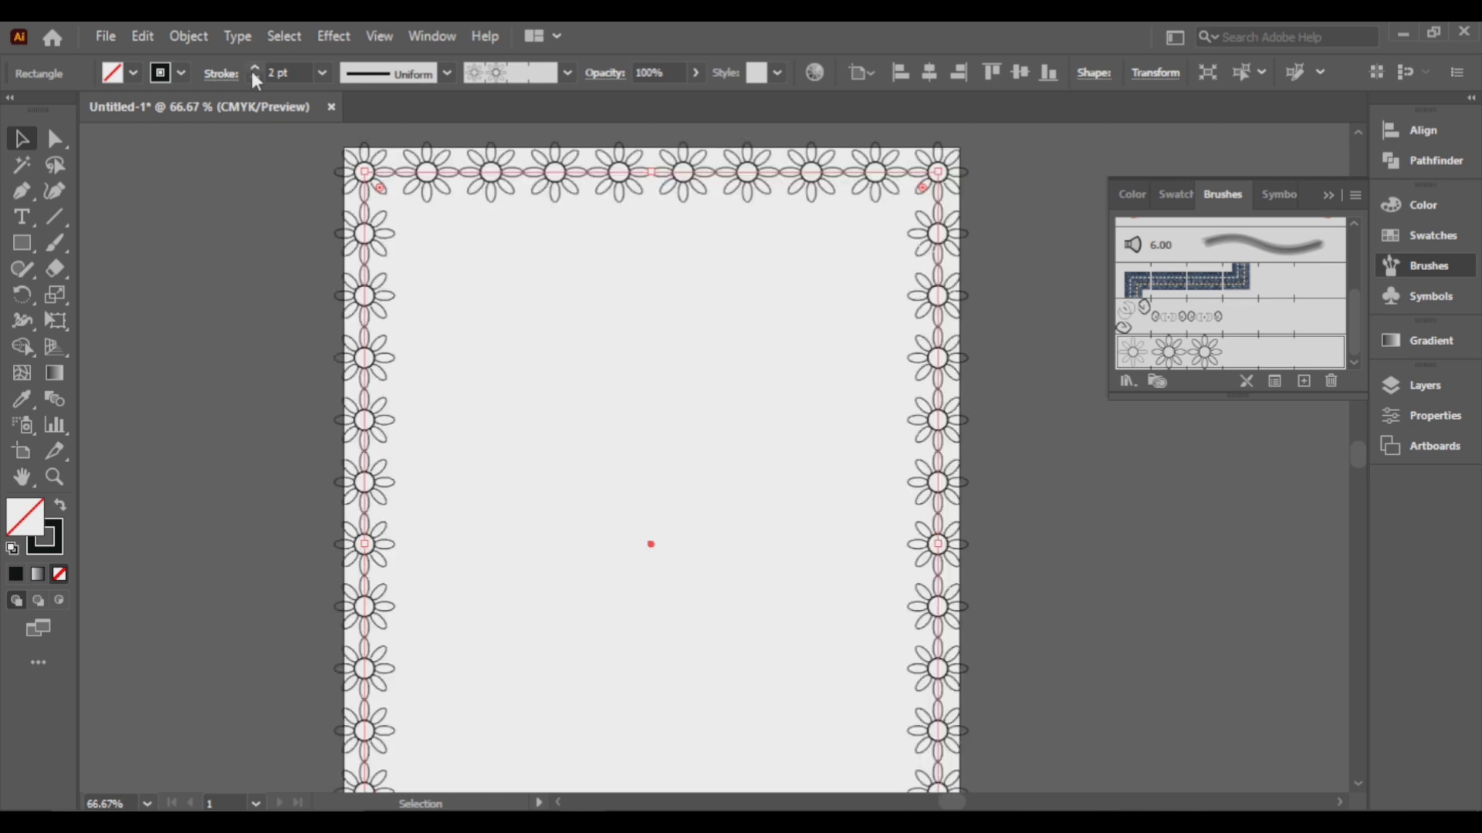
click(253, 68)
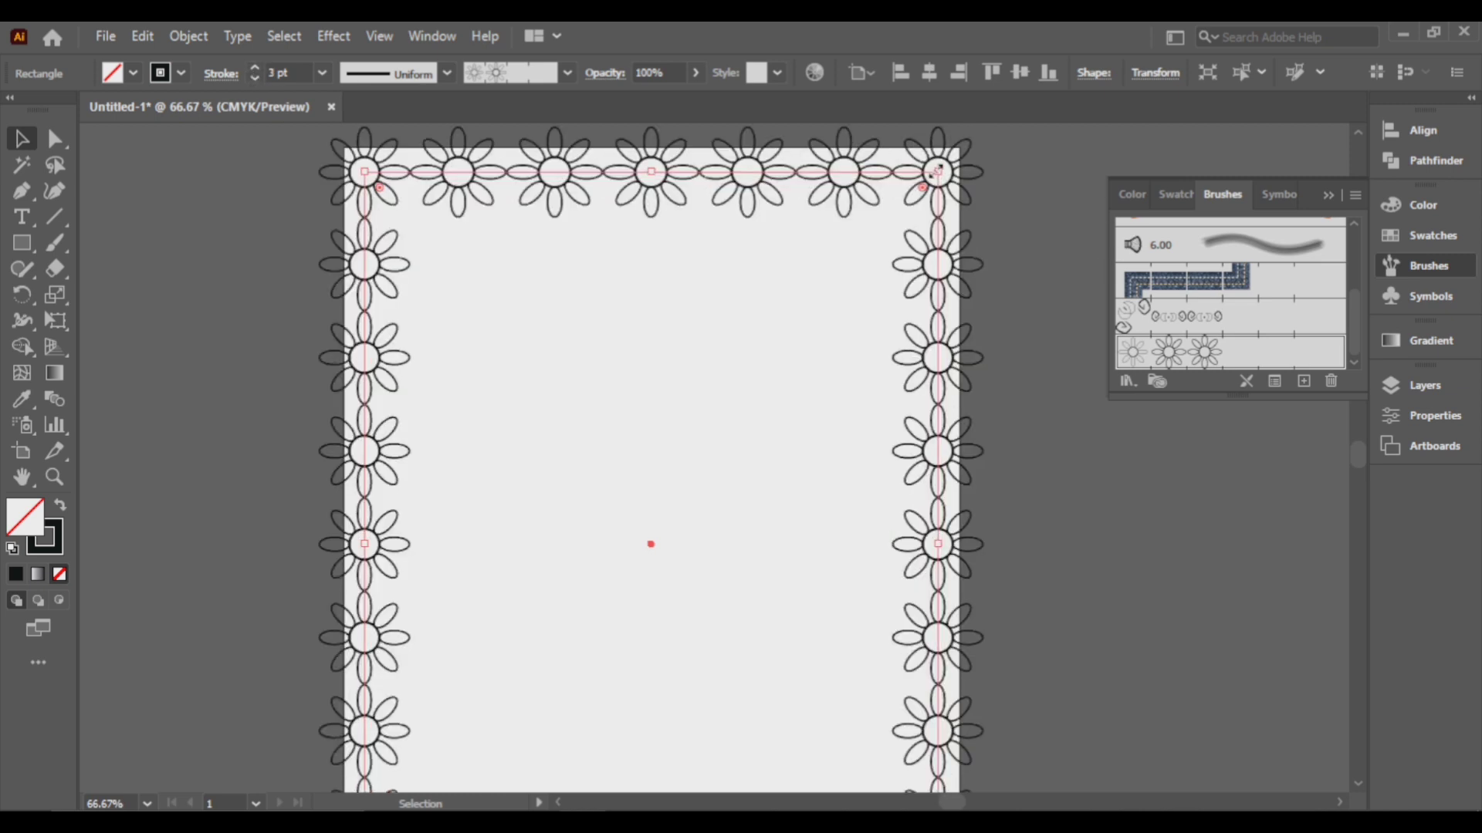
drag(938, 170, 893, 224)
mouse_move(1050, 461)
mouse_down()
mouse_move(1027, 329)
mouse_move(1067, 415)
mouse_up()
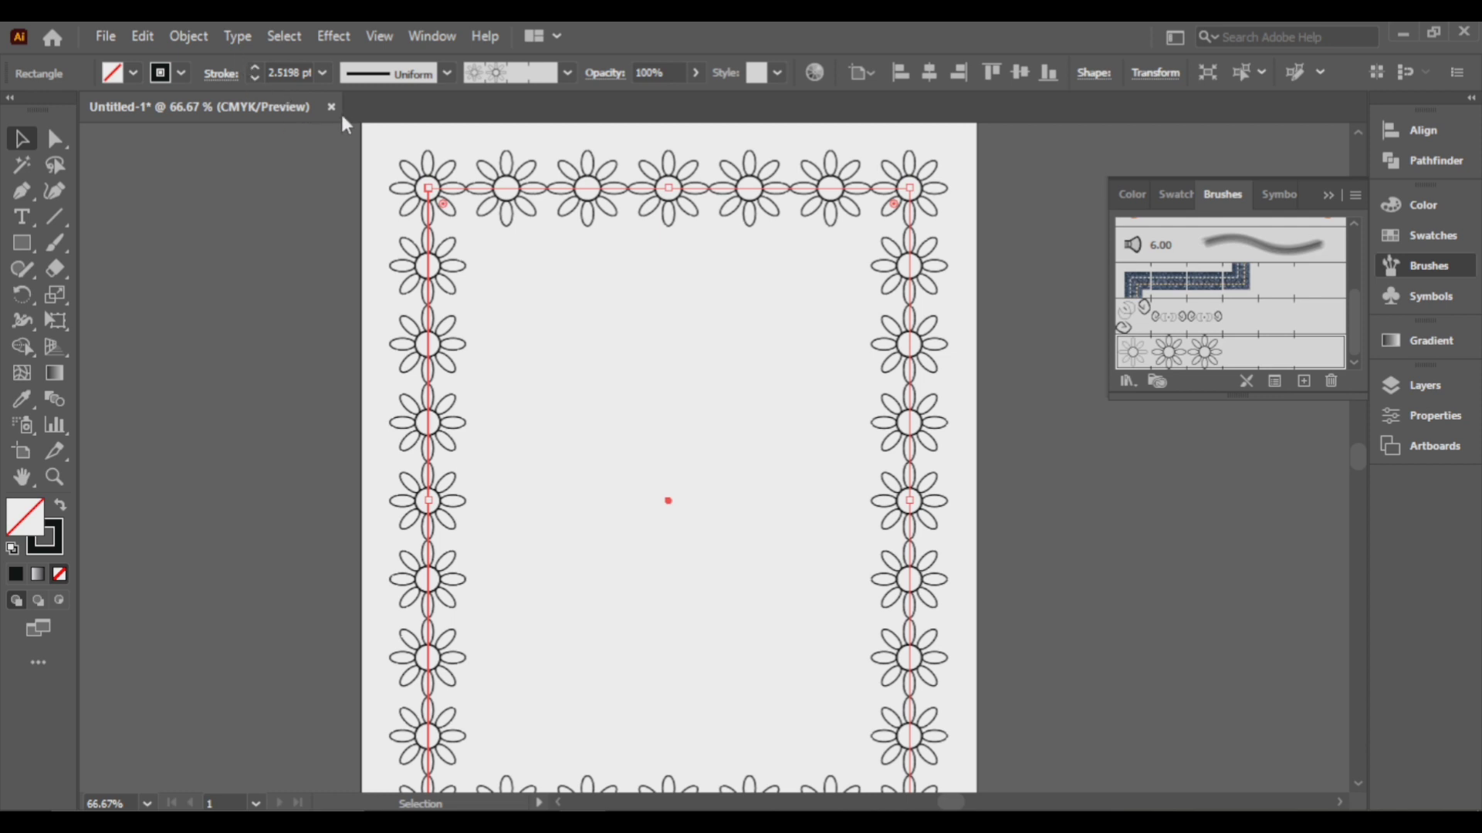
Step: Change the flower border's stroke colour to pink FF00A4 and deselect the border
double_click(59, 541)
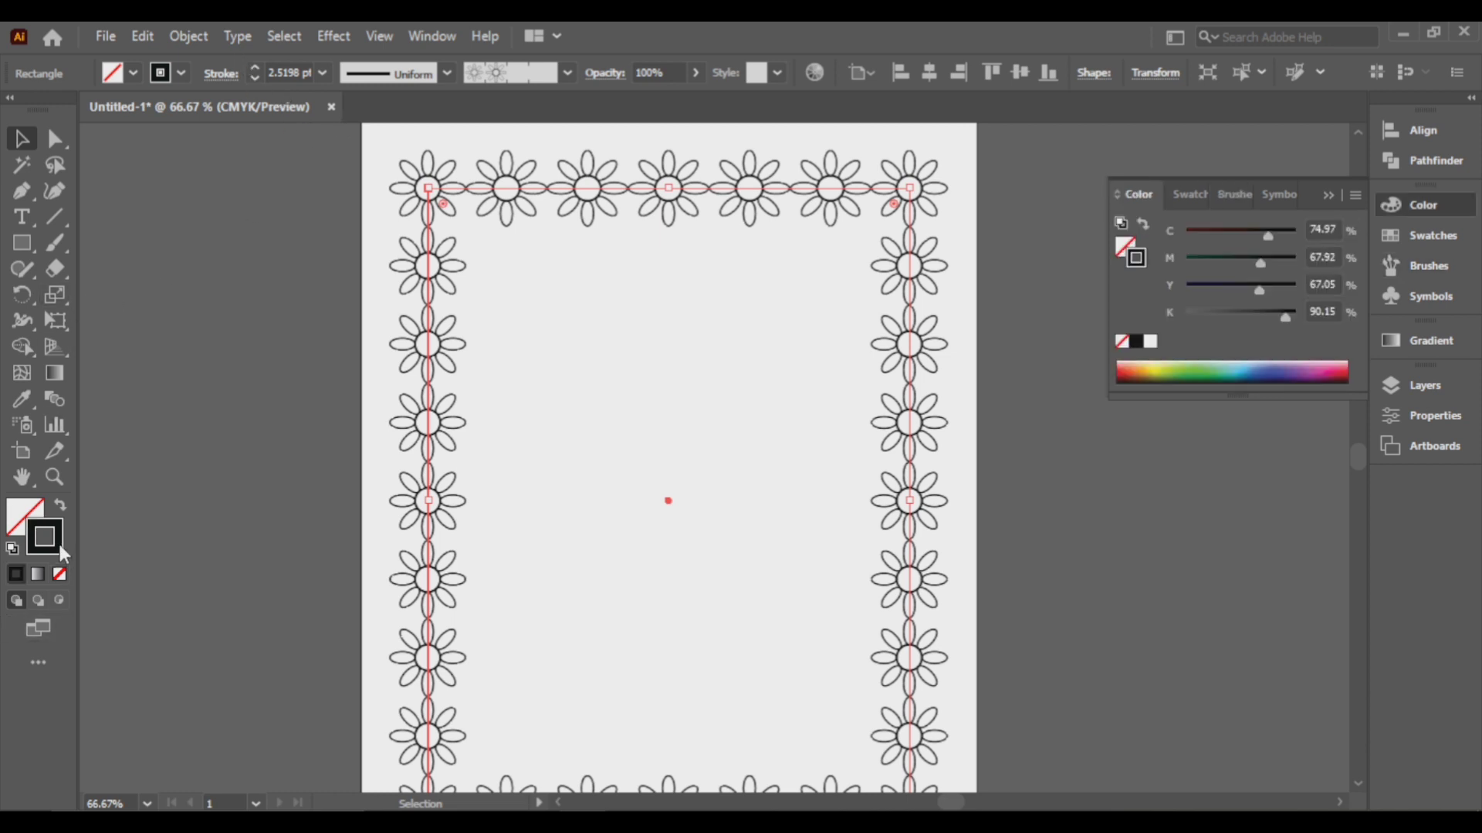
drag(1117, 316, 1187, 287)
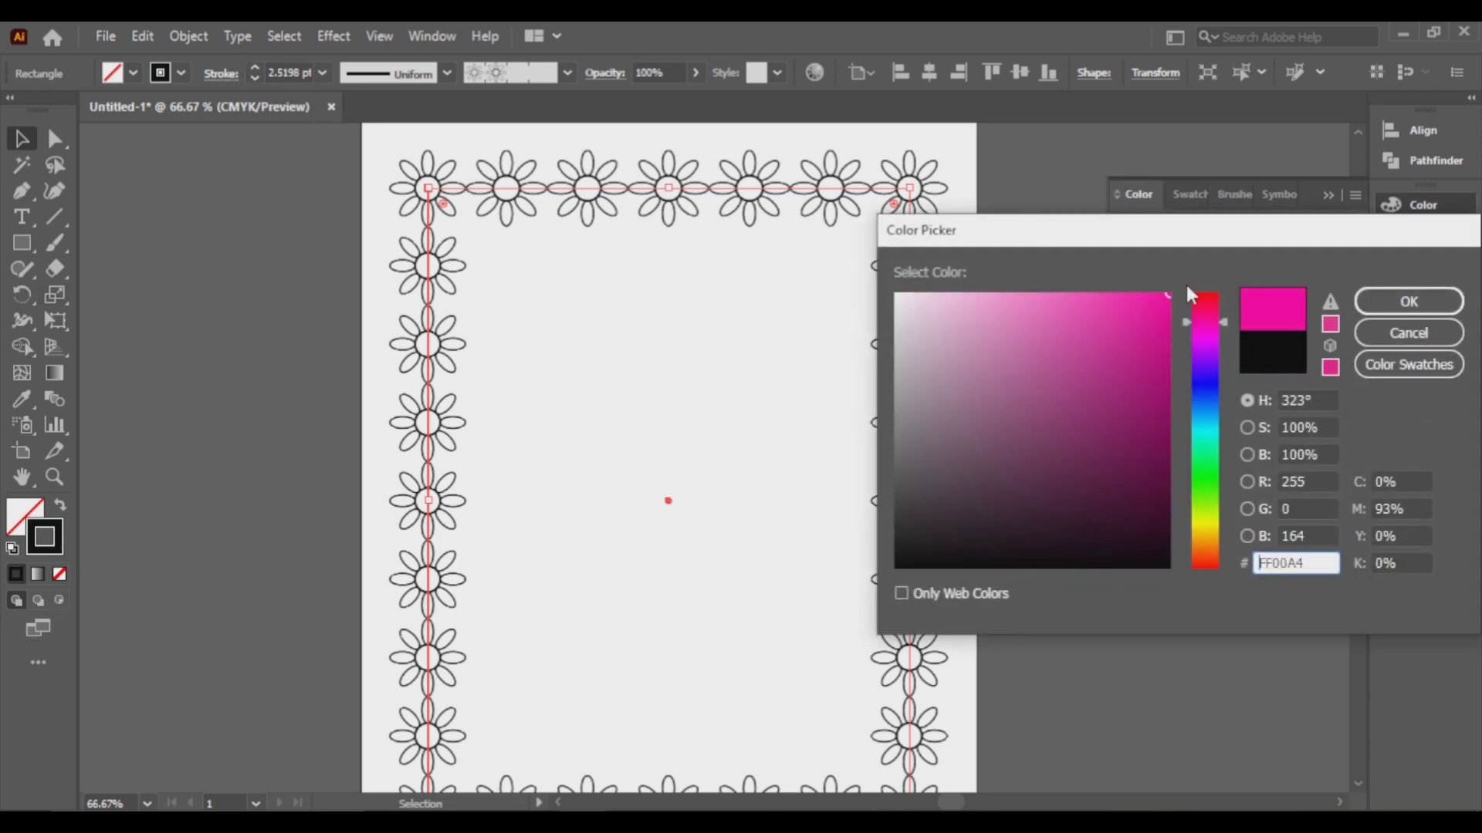
click(1408, 301)
click(990, 322)
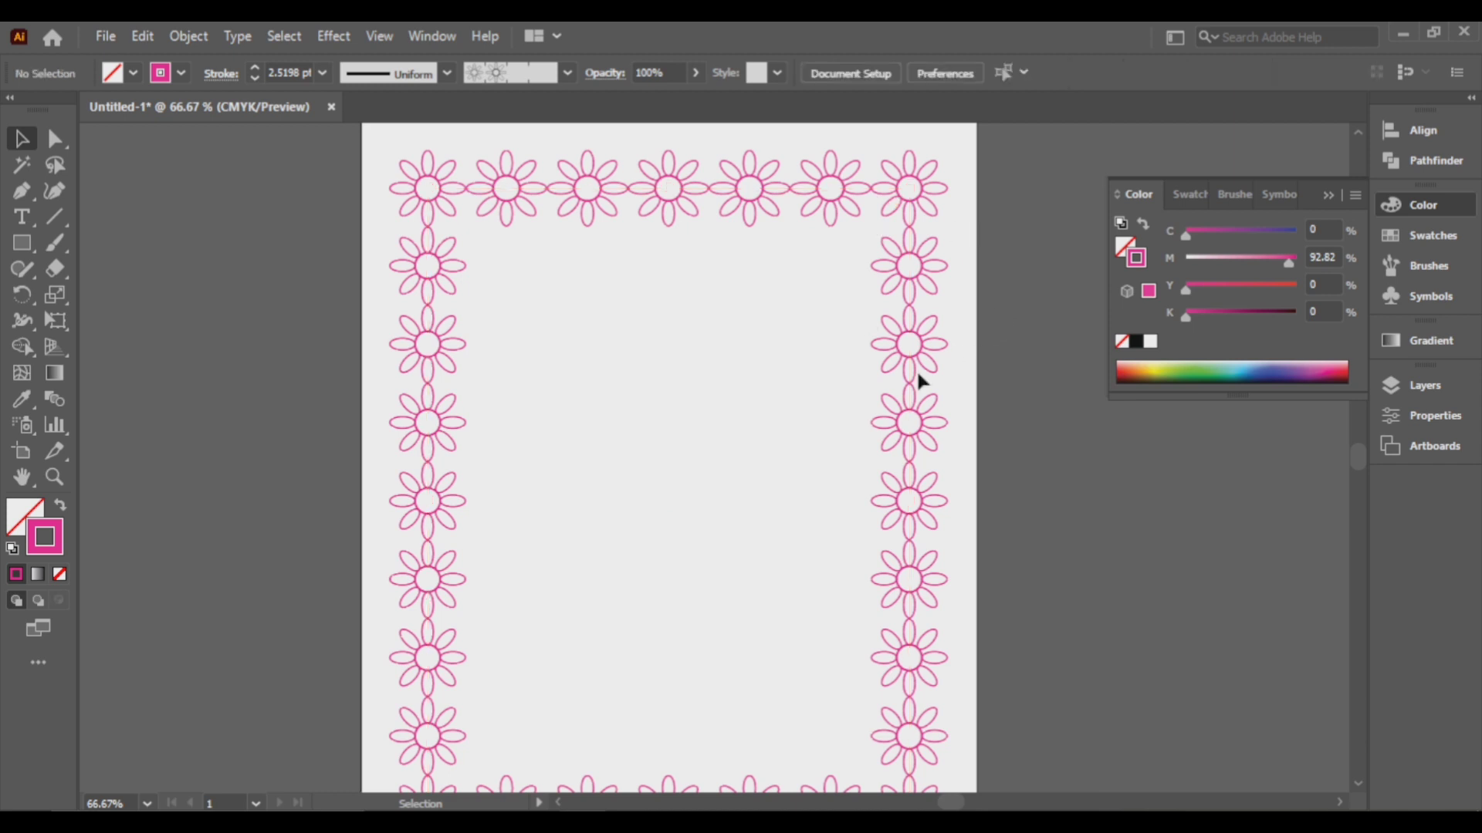
key(ctrl+minus)
key(ctrl+minus)
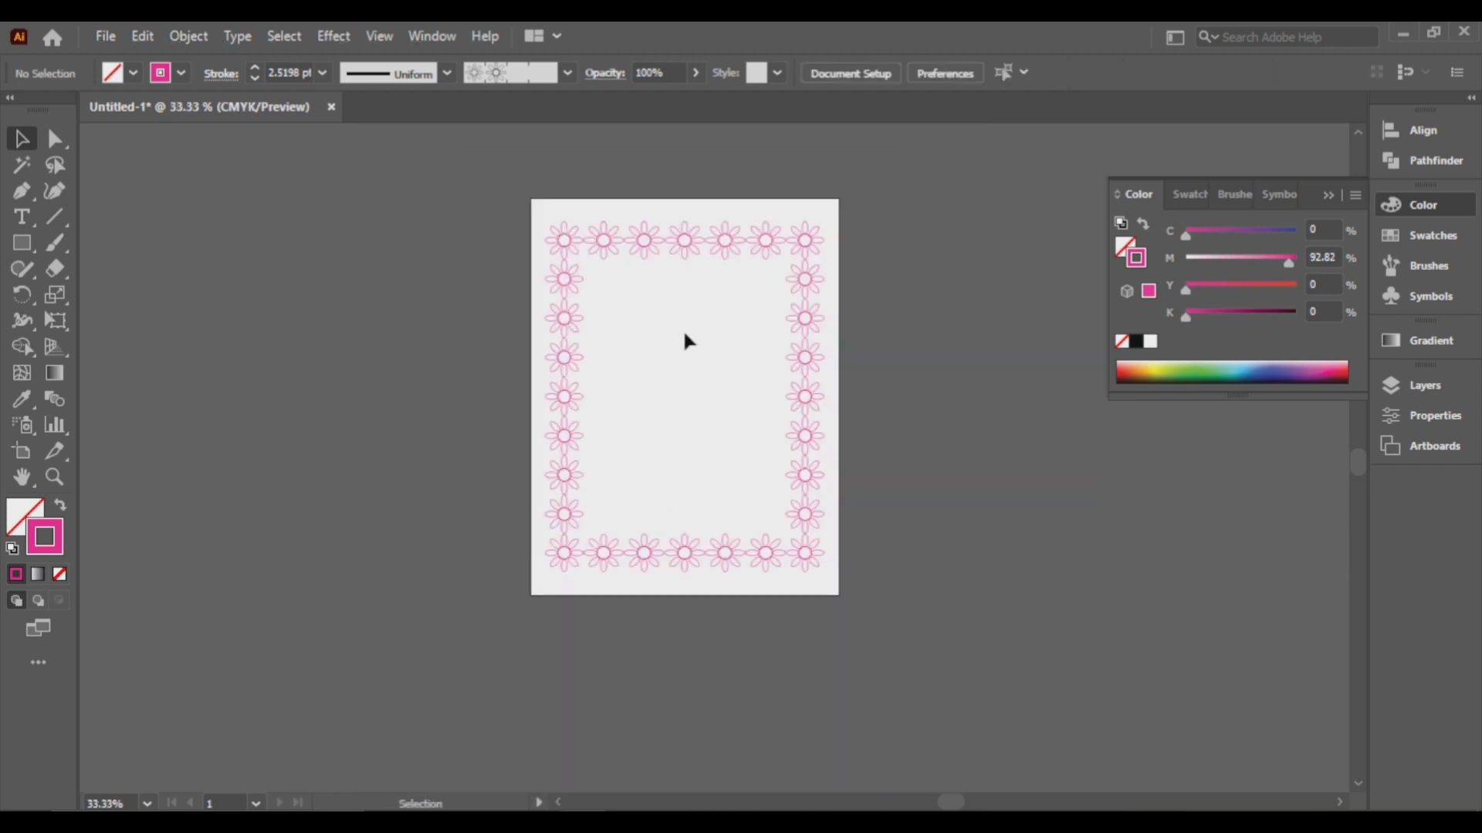
key(ctrl+equal)
drag(720, 284, 718, 314)
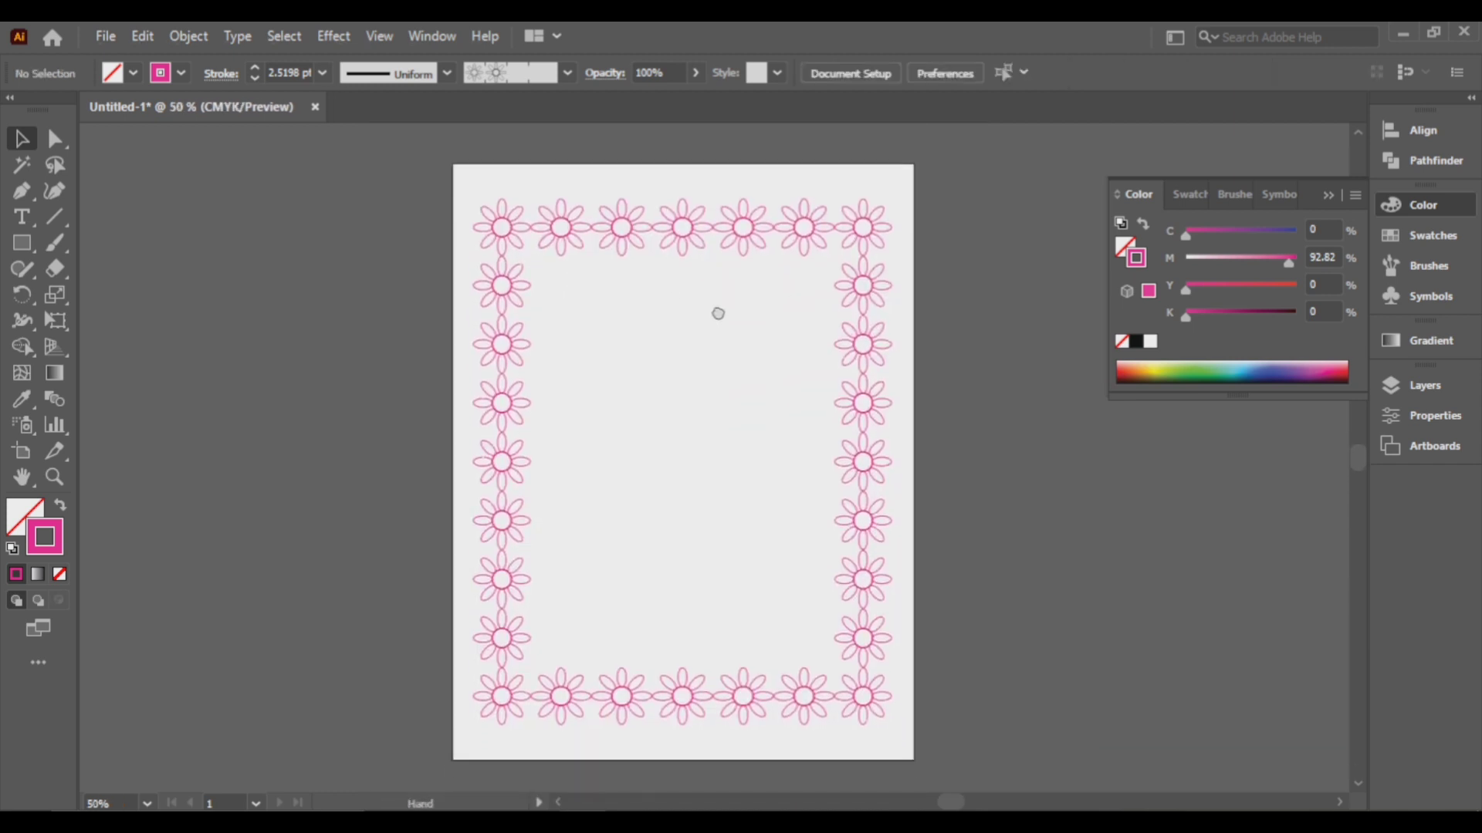